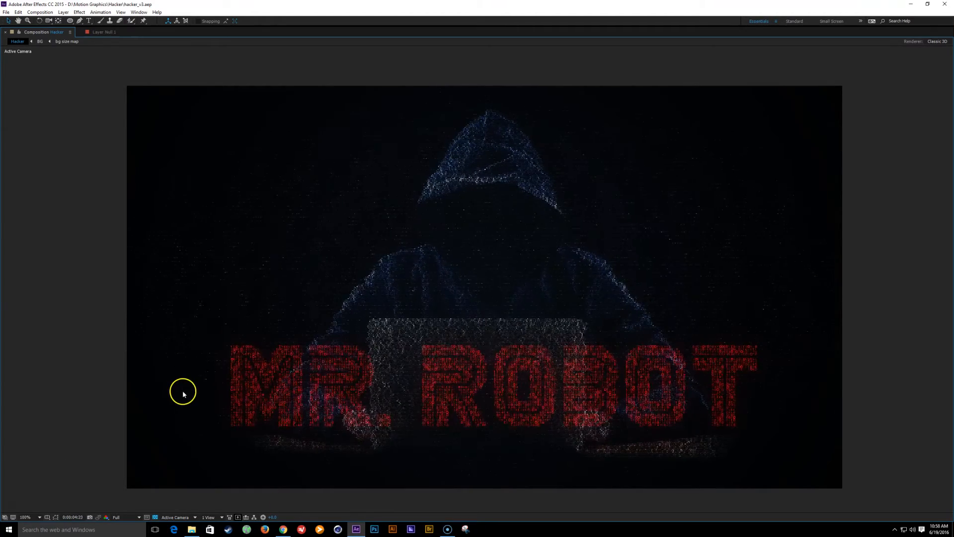
# Step: Create a 5-second HDTV 1080 24 composition named MR. Robot in the Tutorial folder and turn off its transparency grid
pyautogui.press('`')
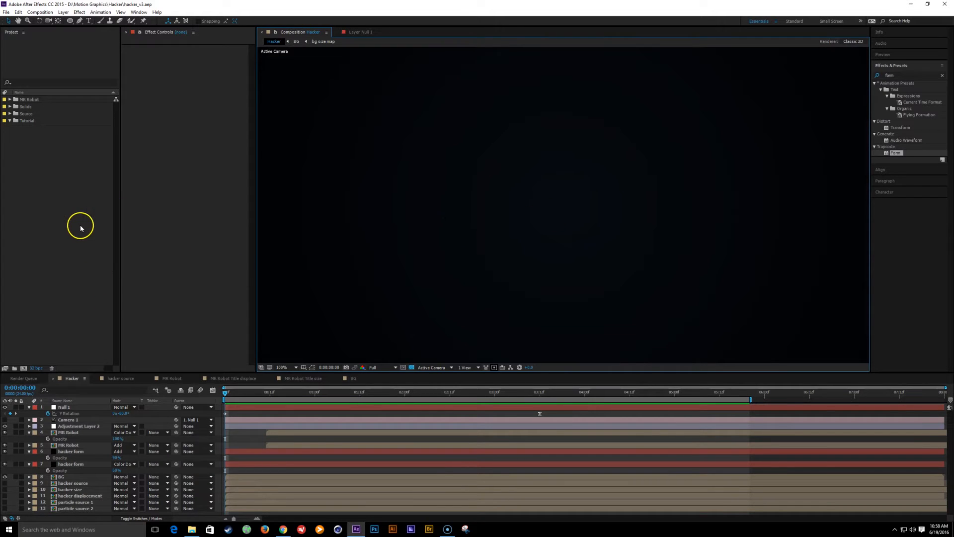
pyautogui.click(28, 121)
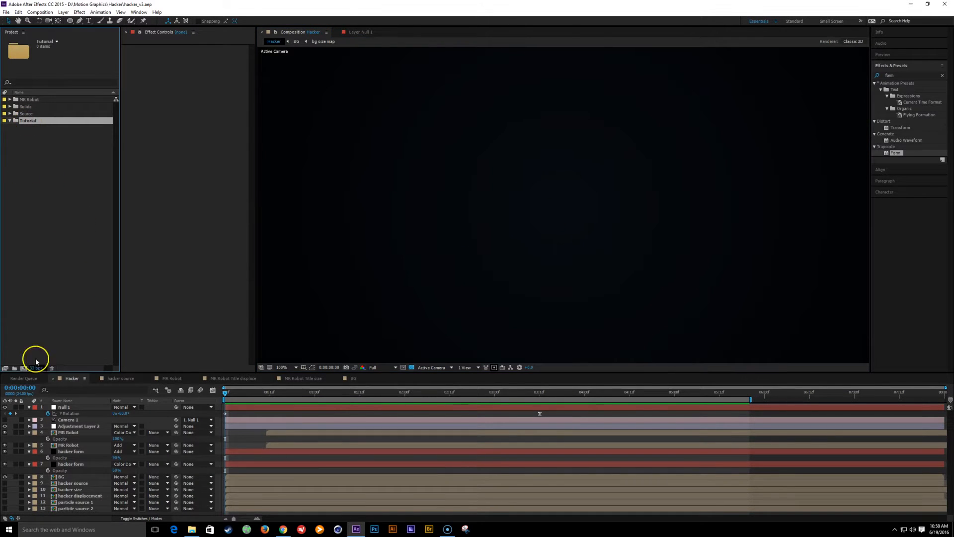
pyautogui.click(23, 369)
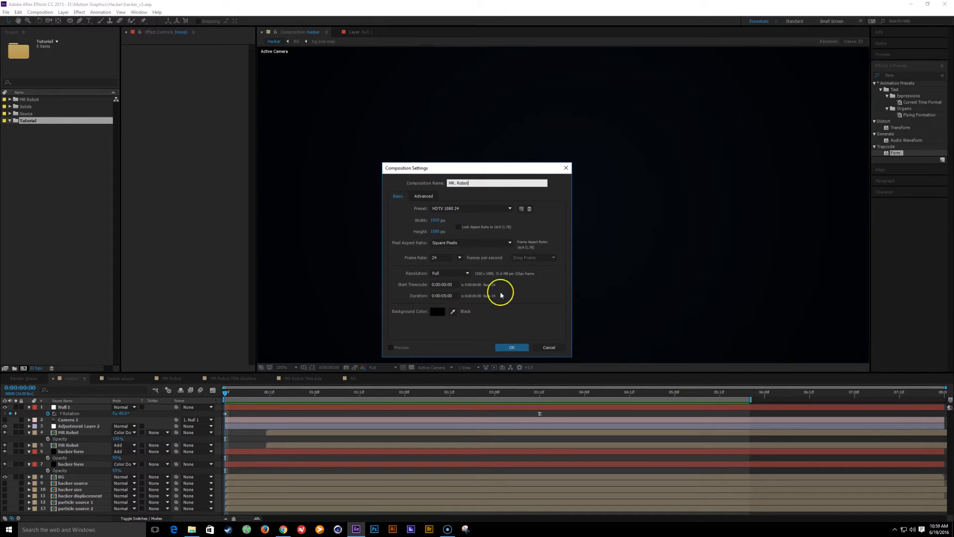
pyautogui.click(517, 347)
pyautogui.scroll(2, 493, 331)
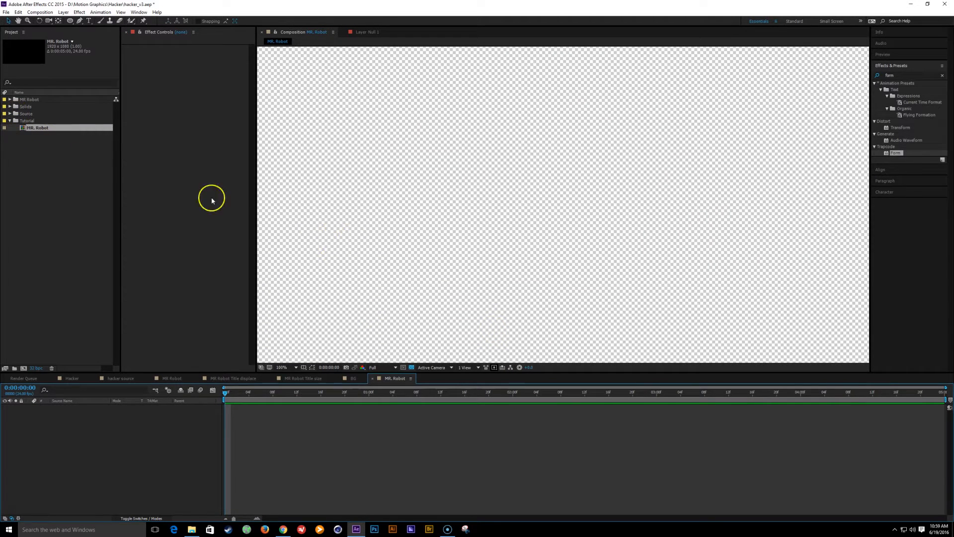
pyautogui.click(403, 368)
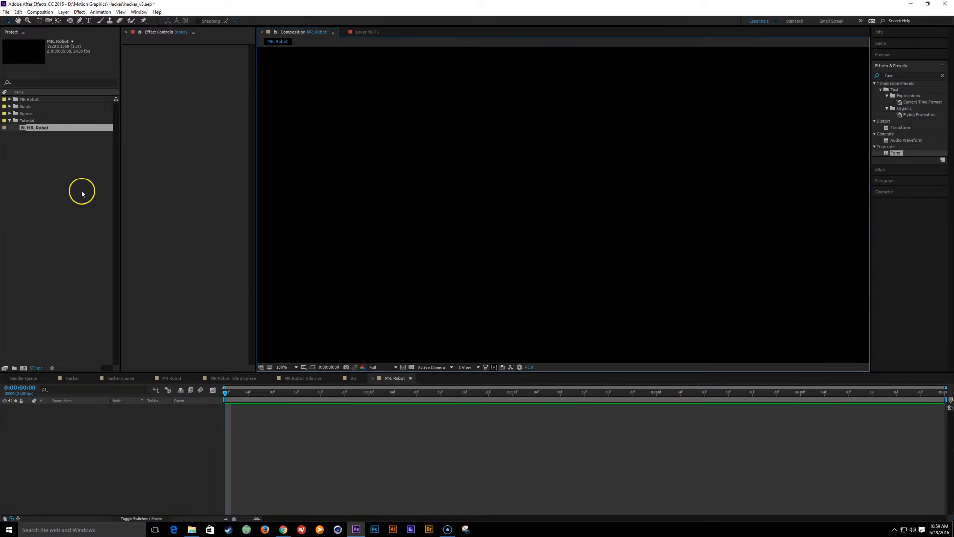
# Step: Add hacker.psd and mr-robot.png from the Source folder to the MR. Robot composition, with the title on top
pyautogui.click(90, 462)
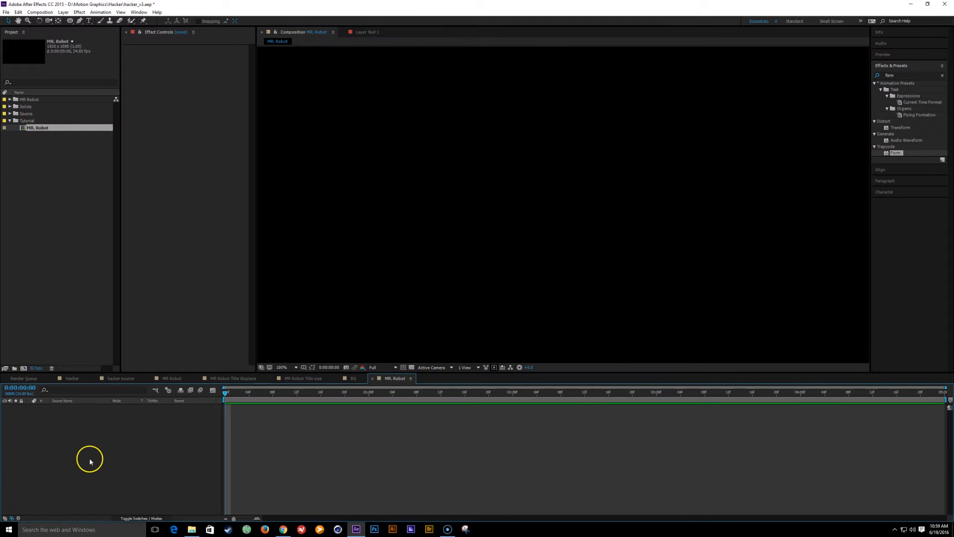
pyautogui.click(9, 114)
pyautogui.moveTo(34, 125); pyautogui.dragTo(105, 405)
pyautogui.press(',')
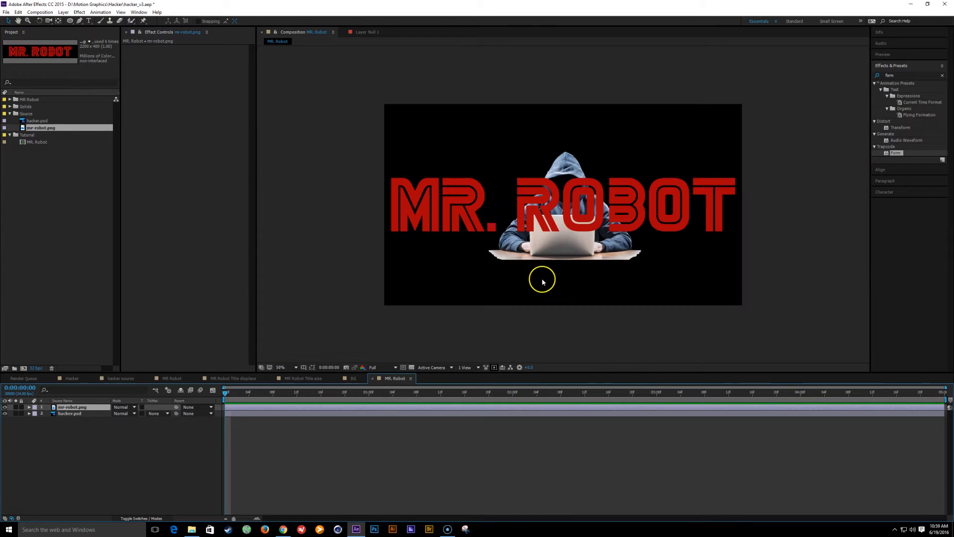
# Step: Switch to Chrome, search Google Images for "hacker" and preview the hooded figure with a laptop on a white background
pyautogui.click(283, 528)
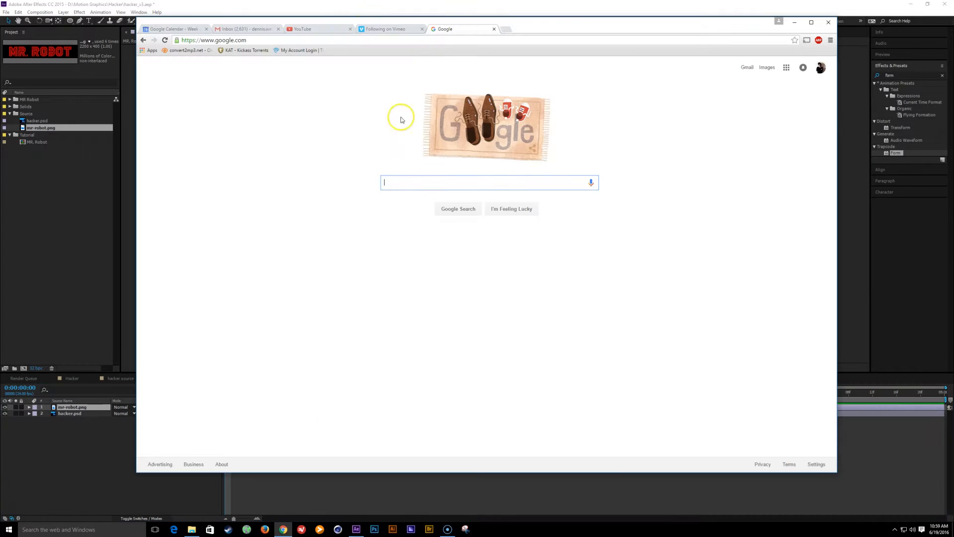
pyautogui.write('hacker')
pyautogui.press('Return')
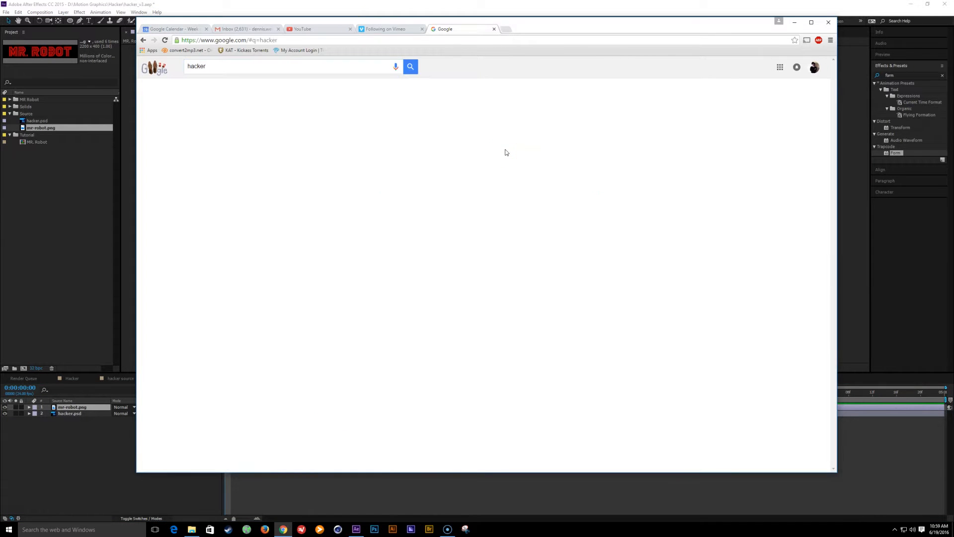
pyautogui.click(238, 92)
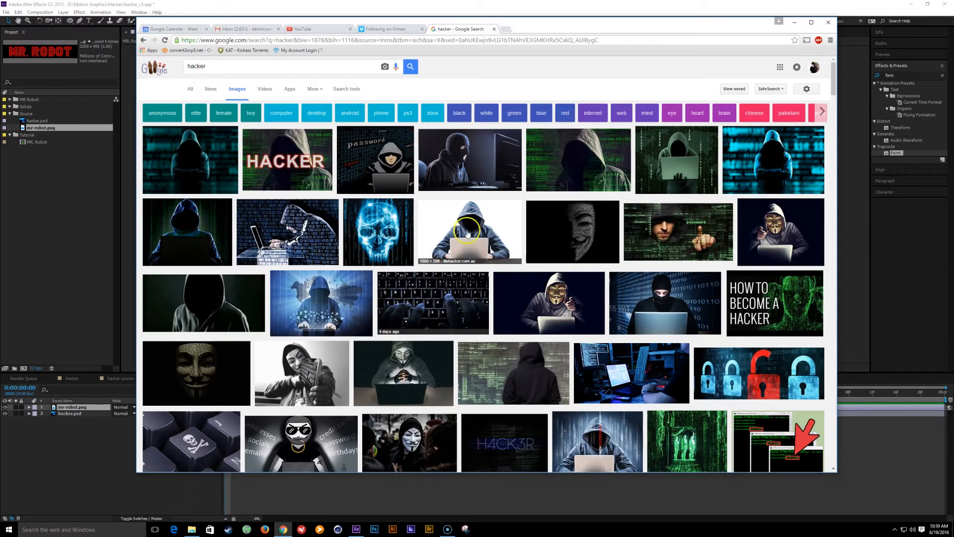
pyautogui.click(496, 225)
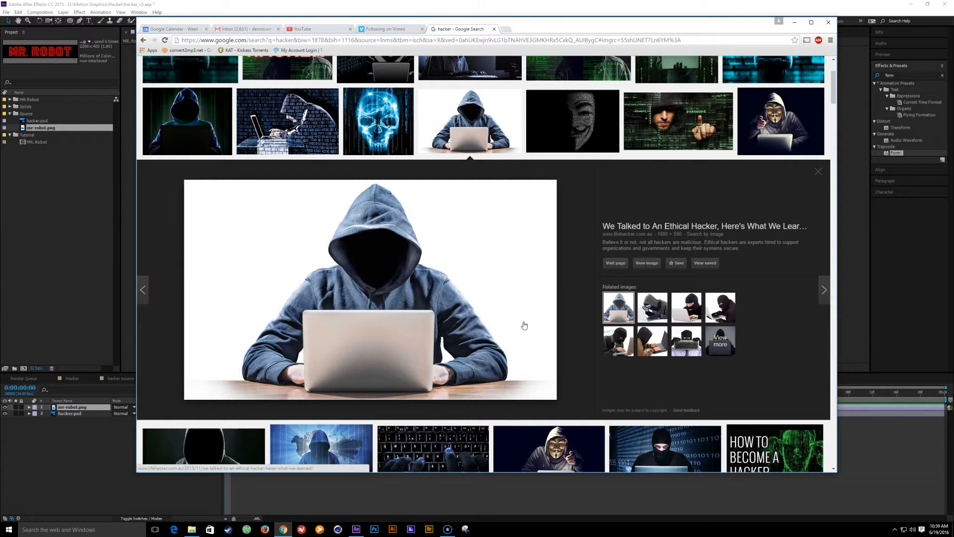
# Step: Search Google Images for "mr robot title" and look through the title graphics
pyautogui.scroll(3, 524, 324)
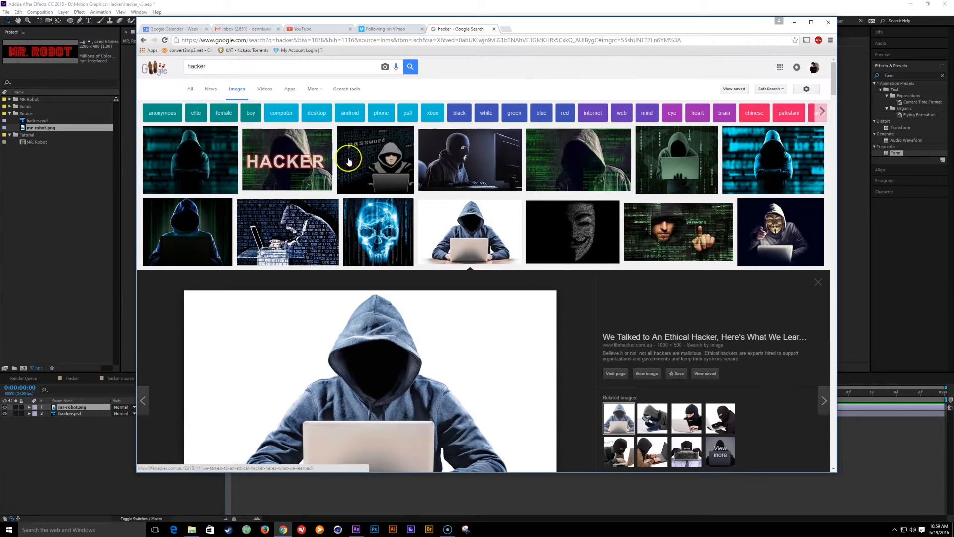
pyautogui.doubleClick(206, 66)
pyautogui.write('mr robot title')
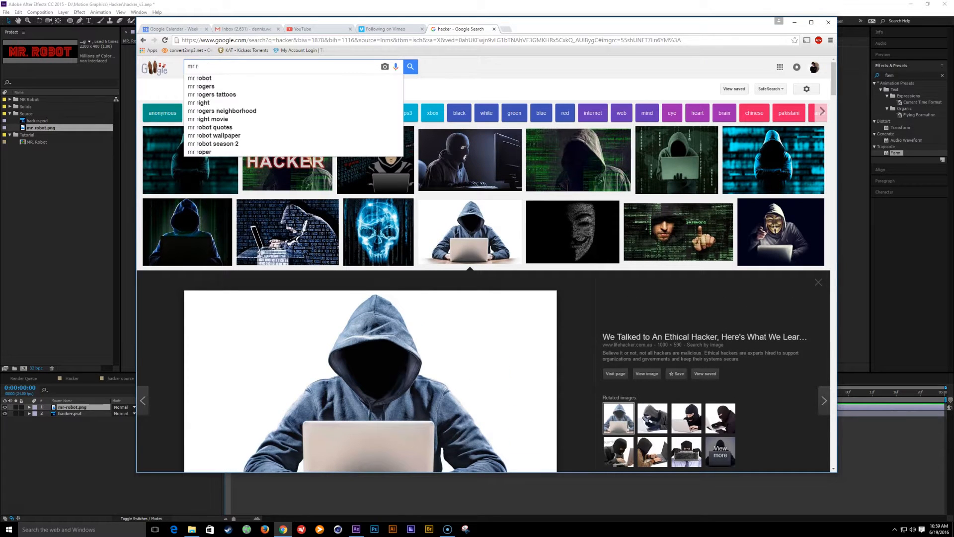
pyautogui.press('Return')
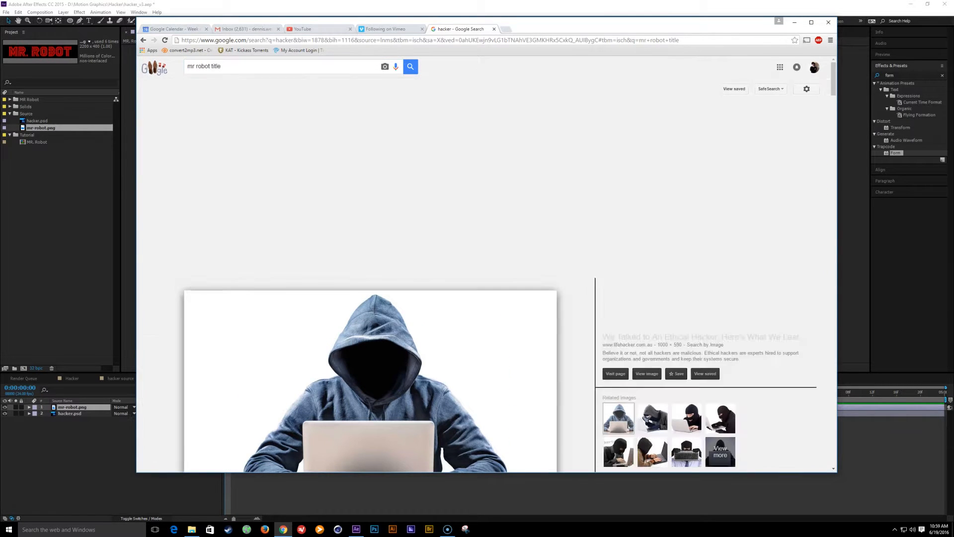
pyautogui.scroll(-1, 764, 343)
pyautogui.scroll(-2, 764, 343)
pyautogui.scroll(5, 372, 170)
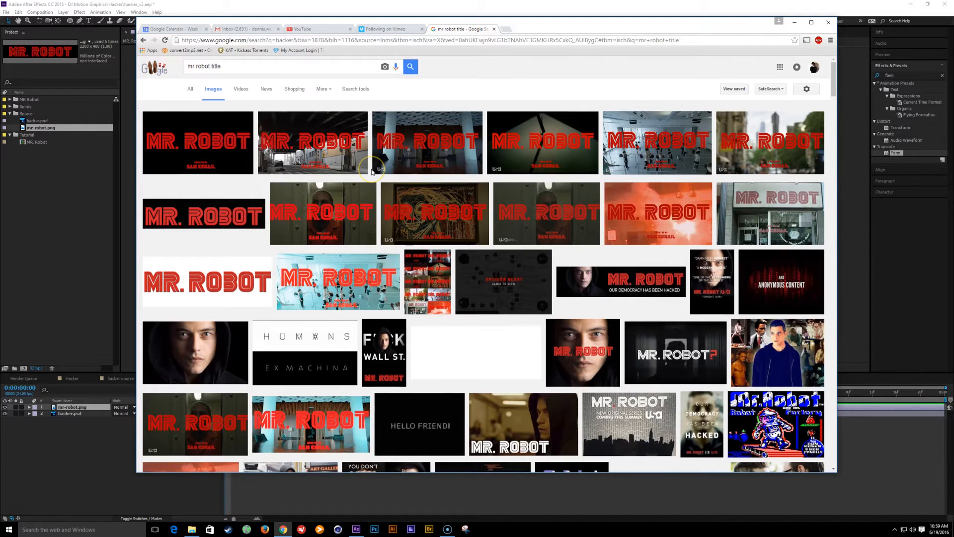
# Step: Return to After Effects and scale the hacker.psd layer up to about 163%
pyautogui.click(36, 302)
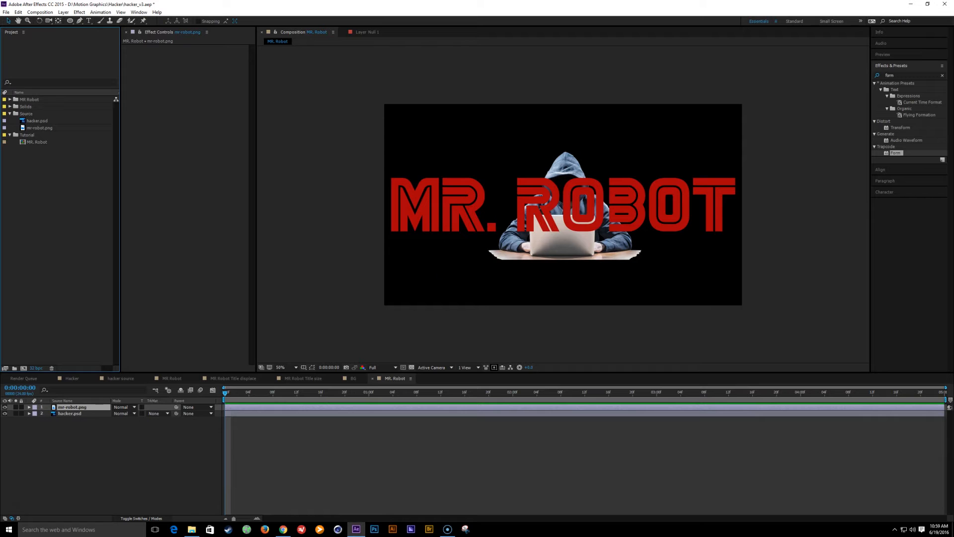
pyautogui.click(96, 414)
pyautogui.press('s')
pyautogui.moveTo(130, 420); pyautogui.dragTo(273, 418)
# Step: Scale the mr-robot.png title down to about 82% and move it lower, across the laptop and the hacker's arms
pyautogui.click(80, 407)
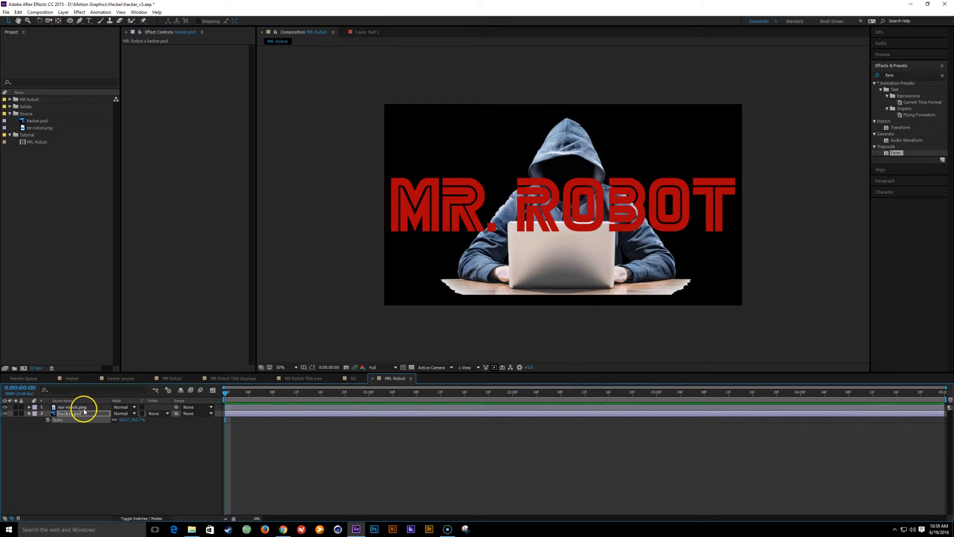
pyautogui.press('s')
pyautogui.moveTo(126, 411); pyautogui.dragTo(66, 420)
pyautogui.click(650, 206)
pyautogui.moveTo(649, 205); pyautogui.dragTo(651, 256)
pyautogui.moveTo(121, 414)
pyautogui.mouseDown()
pyautogui.moveTo(109, 413)
pyautogui.moveTo(122, 416)
pyautogui.mouseUp()
pyautogui.moveTo(634, 273)
pyautogui.mouseDown()
pyautogui.moveTo(618, 271)
pyautogui.moveTo(627, 266)
pyautogui.mouseUp()
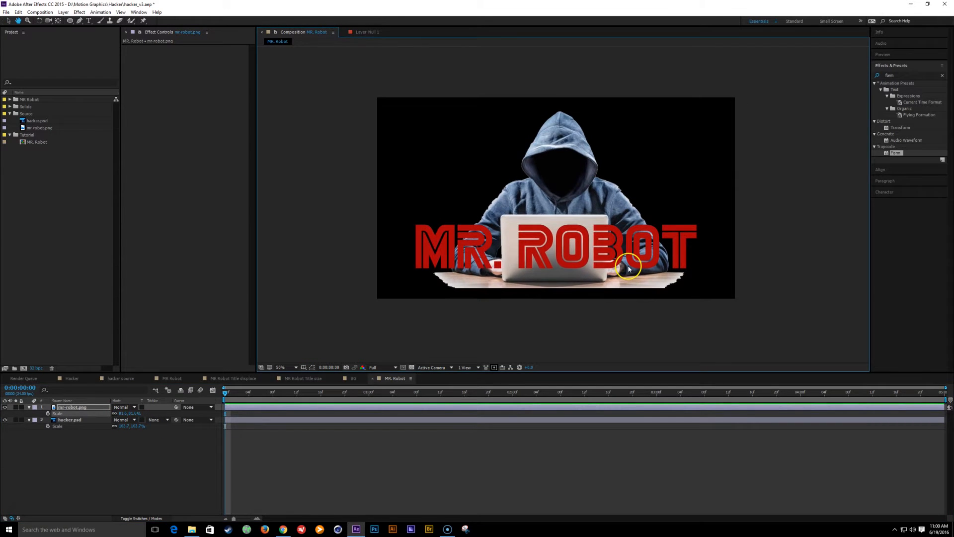
pyautogui.scroll(1, 628, 266)
pyautogui.scroll(-1, 628, 265)
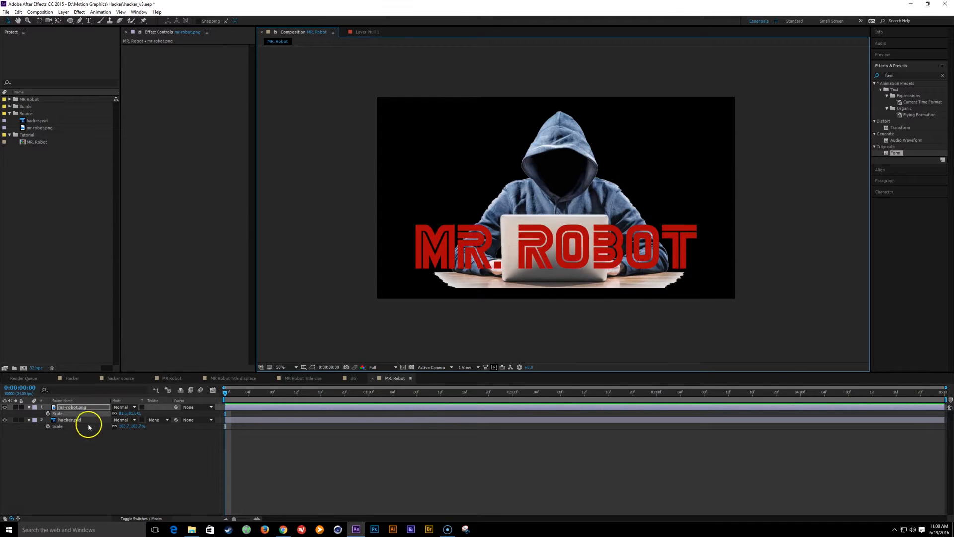
# Step: Pre-compose the hacker.psd layer as "hacker source", moving all attributes into the new composition
pyautogui.click(78, 447)
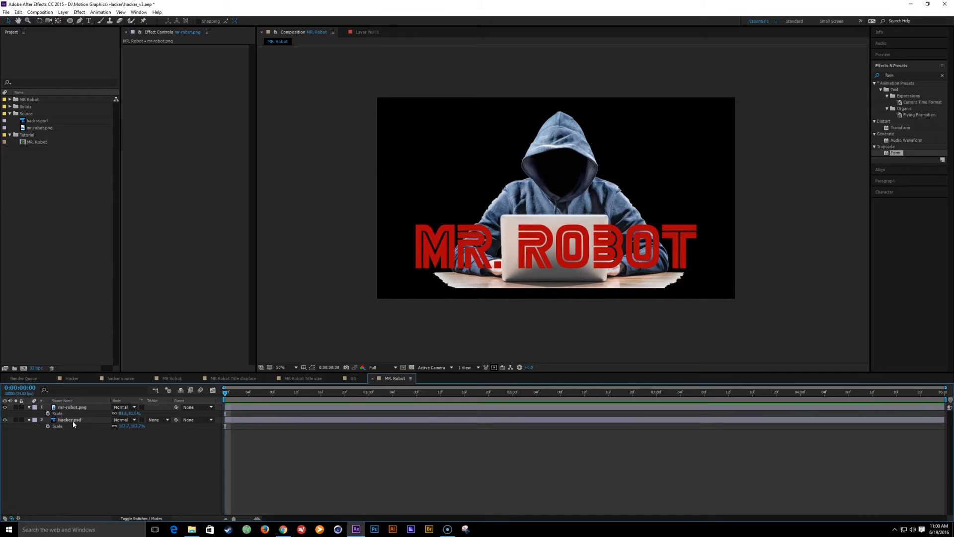
pyautogui.click(70, 421)
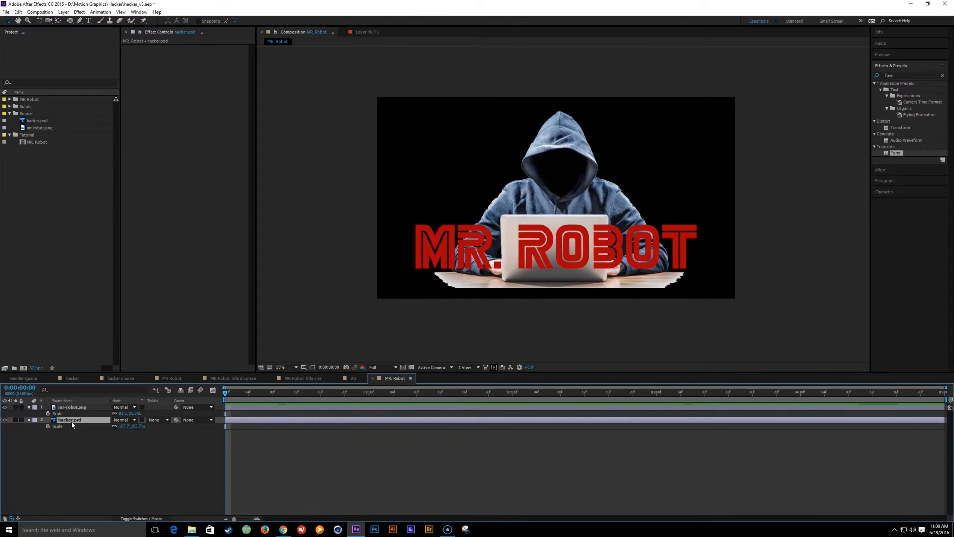
pyautogui.hotkey('ctrl', 'shift', 'c')
pyautogui.write('hacker ')
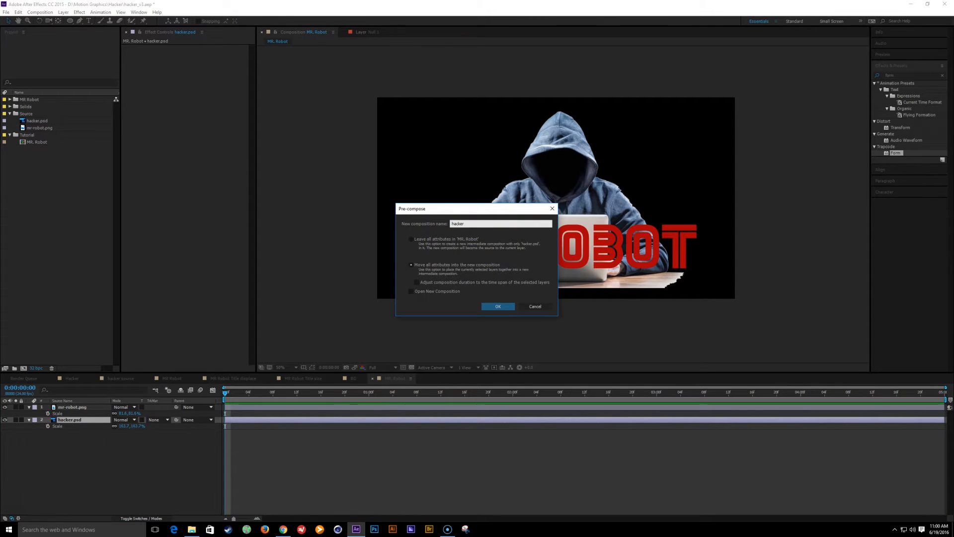
pyautogui.write('source')
pyautogui.press('Return')
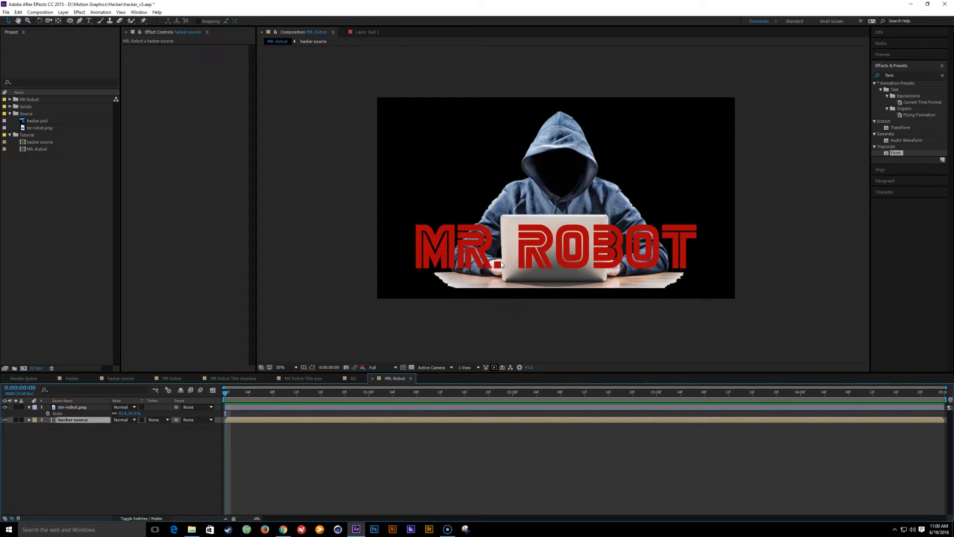
# Step: Pre-compose the mr-robot.png layer as "mr robot source", moving all attributes into the new composition
pyautogui.click(80, 409)
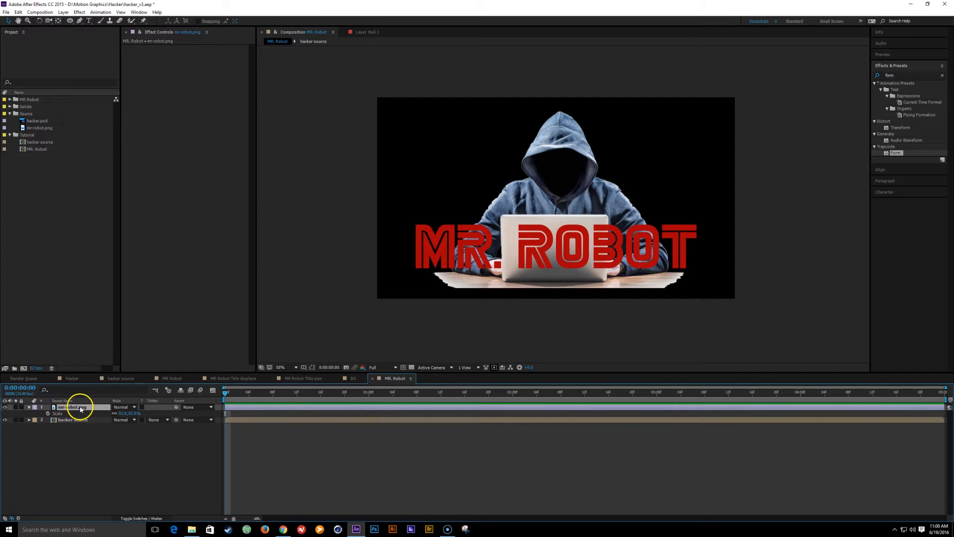
pyautogui.hotkey('ctrl', 'shift', 'c')
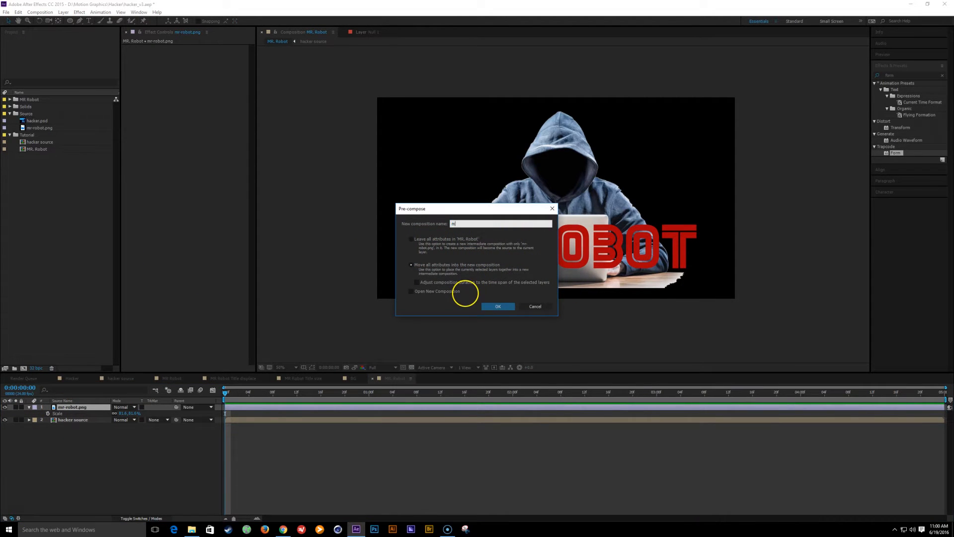
pyautogui.write('mr robot source')
pyautogui.press('Return')
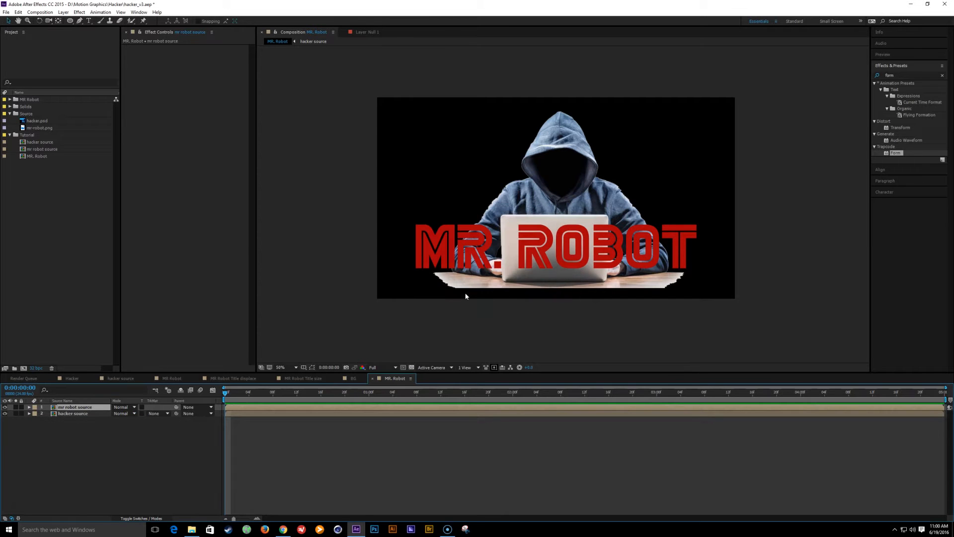
# Step: Hide both source layers and add a black 1920 x 1080 solid named BG
pyautogui.click(79, 413)
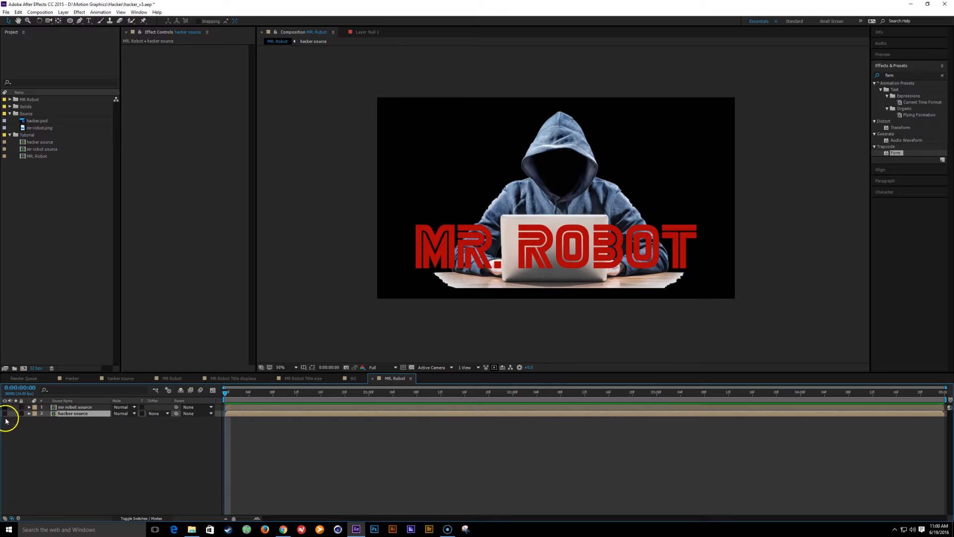
pyautogui.click(110, 456)
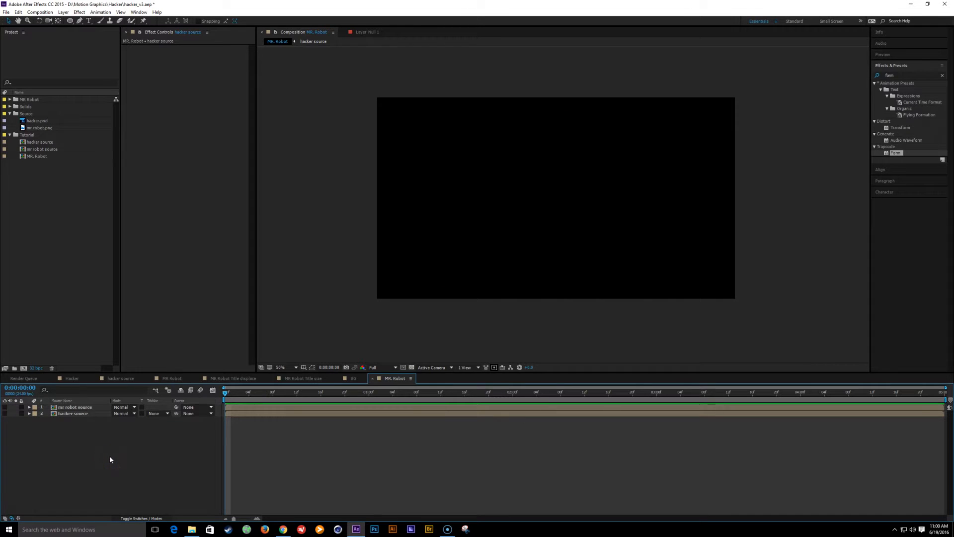
pyautogui.hotkey('ctrl', 'y')
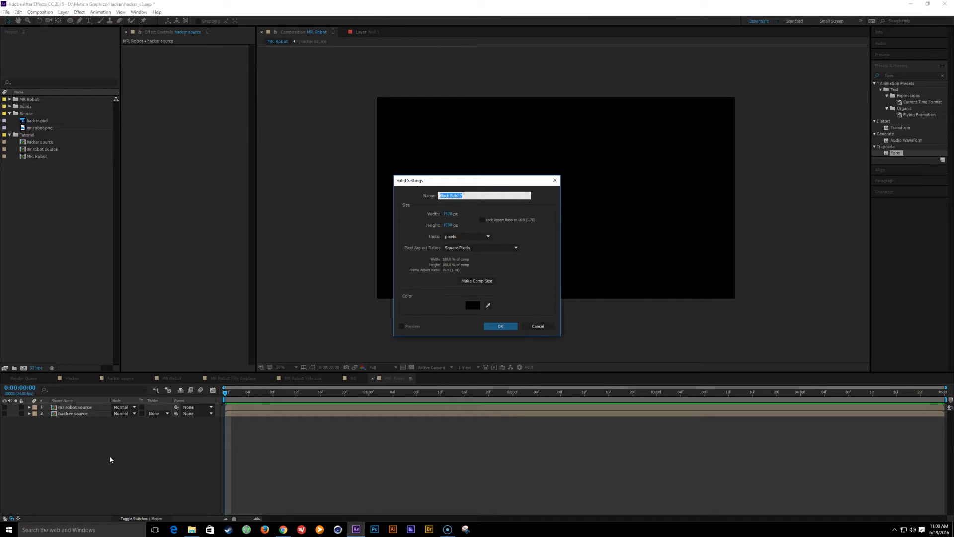
pyautogui.write('BG')
pyautogui.press('Return')
# Step: Apply the Gradient Ramp effect to the BG solid and set its ramp shape to Radial Ramp
pyautogui.click(900, 75)
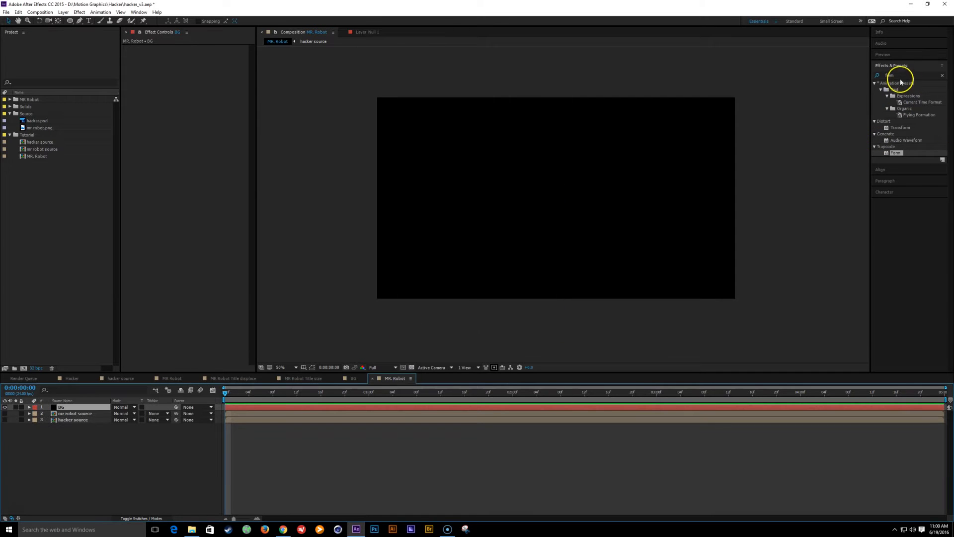
pyautogui.write('ramp')
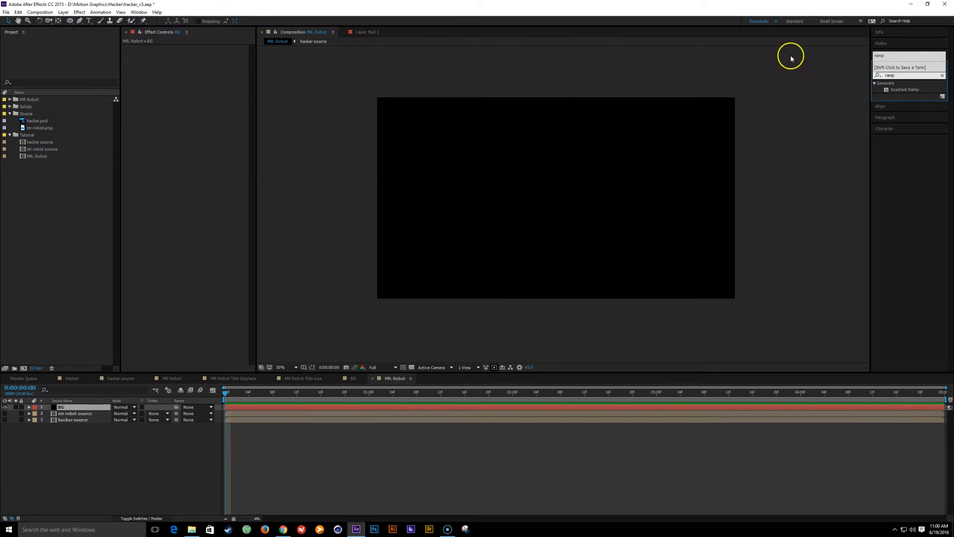
pyautogui.doubleClick(904, 90)
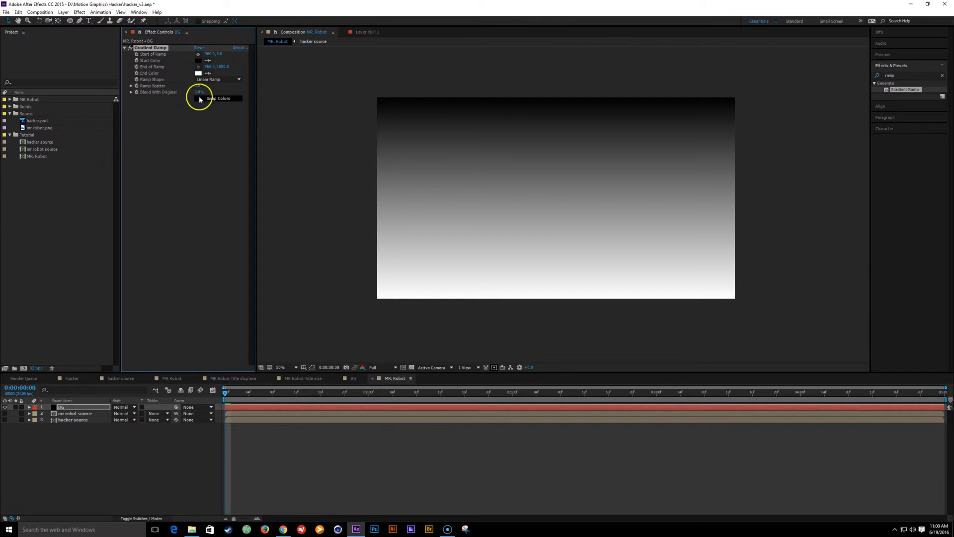
pyautogui.click(231, 80)
pyautogui.click(222, 98)
# Step: Move the ramp's start to the frame centre and its end below the frame at about 960, 1684, and swap the colors
pyautogui.moveTo(560, 98); pyautogui.dragTo(556, 198)
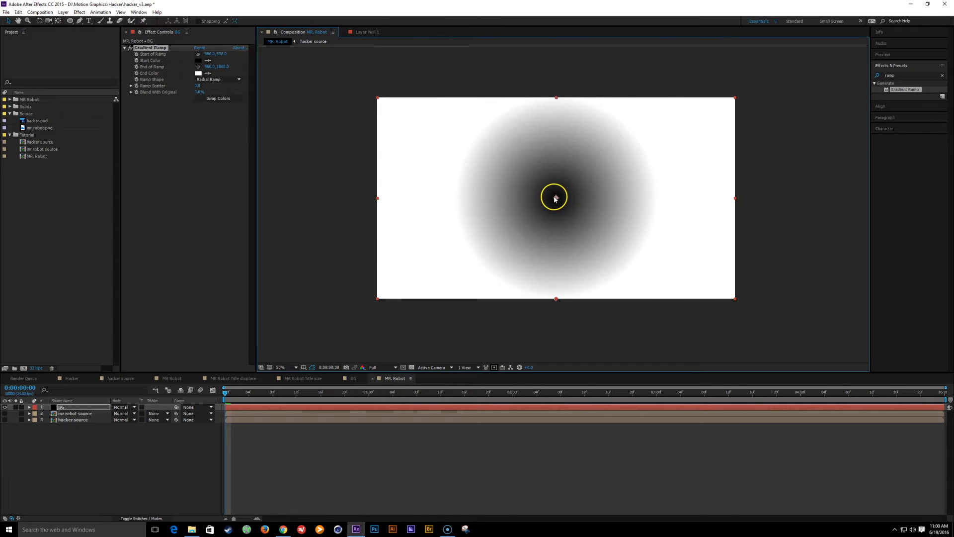
pyautogui.press(',')
pyautogui.moveTo(560, 257); pyautogui.dragTo(561, 308)
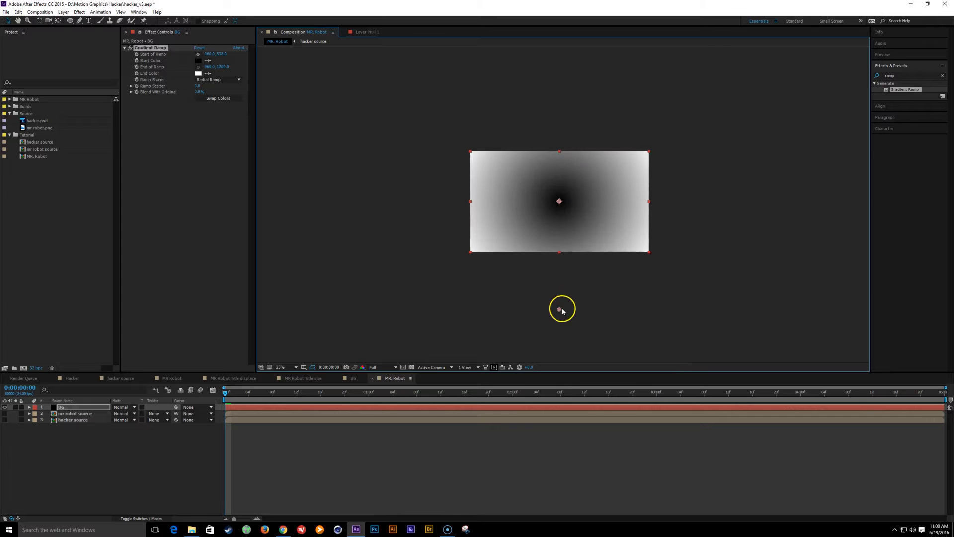
pyautogui.click(223, 99)
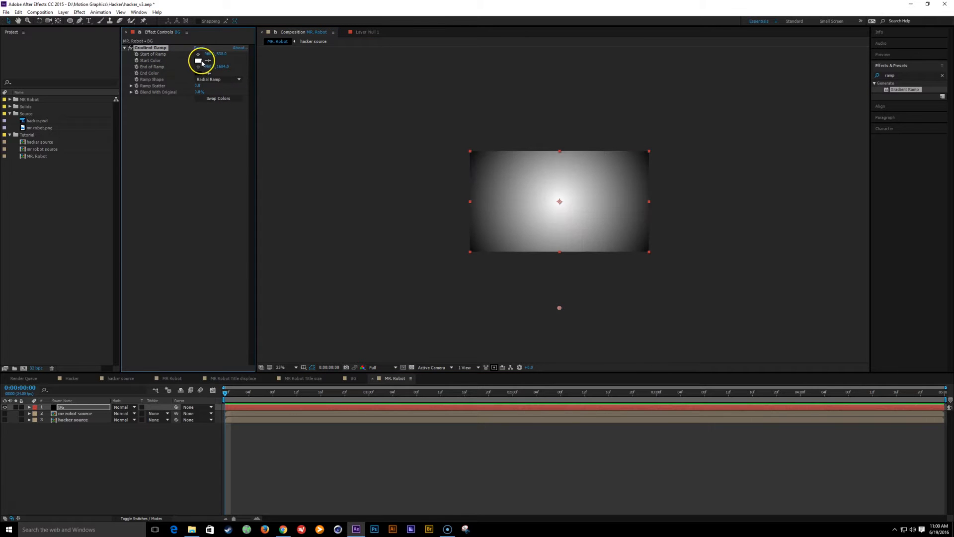
# Step: Set the BG gradient's start color to the very dark grey 121212
pyautogui.click(198, 60)
pyautogui.moveTo(219, 174); pyautogui.dragTo(223, 262)
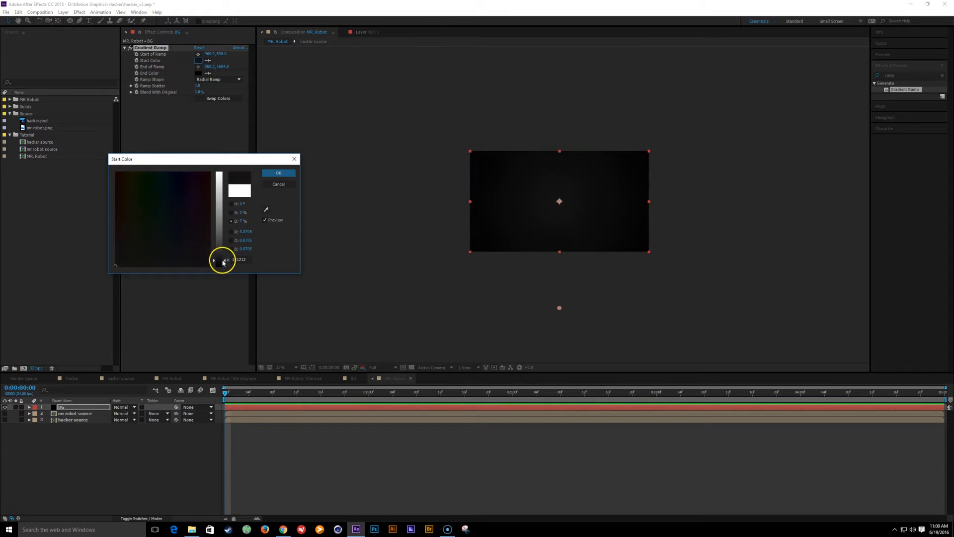
pyautogui.click(278, 172)
pyautogui.press('.')
pyautogui.press('.')
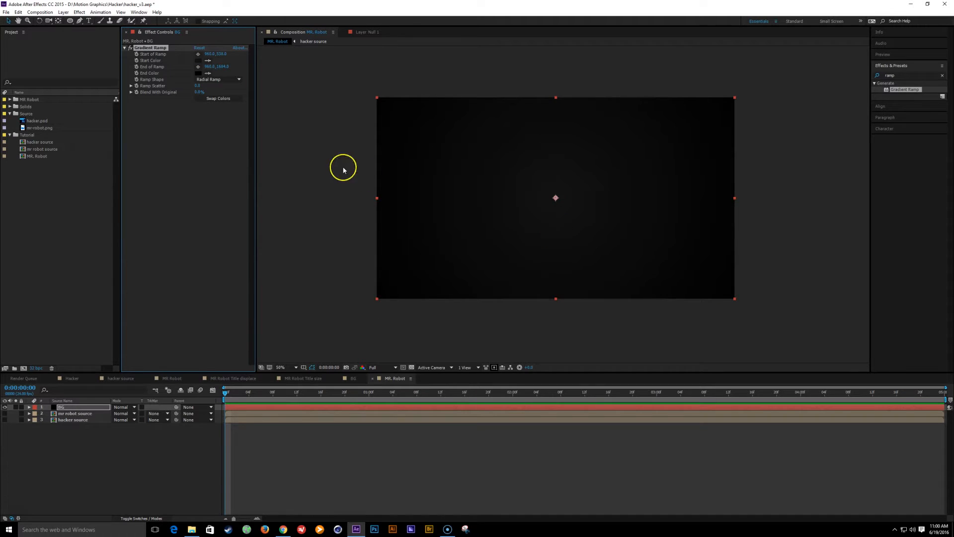
pyautogui.press('.')
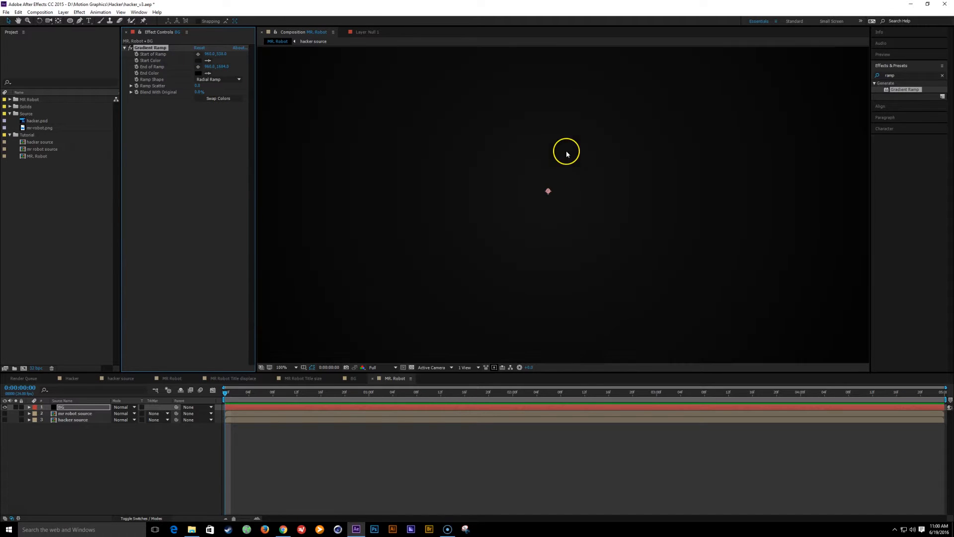
# Step: Raise the BG gradient's Ramp Scatter to break up the banding, and save the project
pyautogui.click(196, 86)
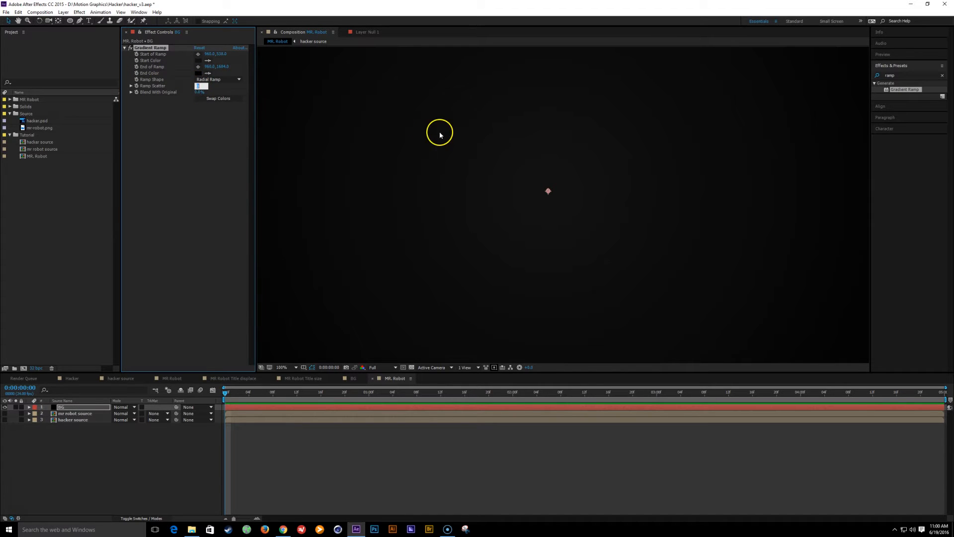
pyautogui.moveTo(194, 85); pyautogui.dragTo(249, 93)
pyautogui.hotkey('ctrl', 's')
pyautogui.press(',')
pyautogui.click(125, 455)
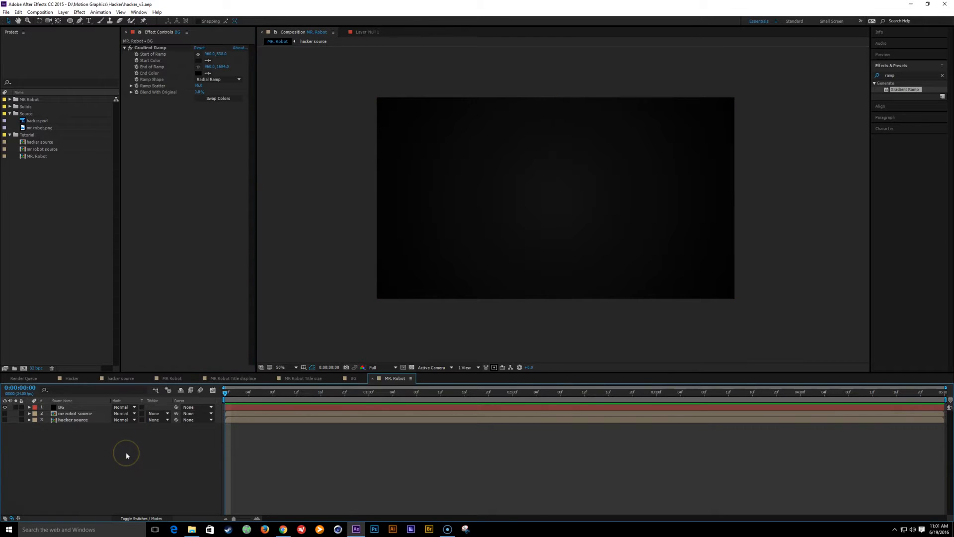
# Step: Add a new black 1920 x 1080 solid named BG noise above the BG layer
pyautogui.hotkey('ctrl', 'y')
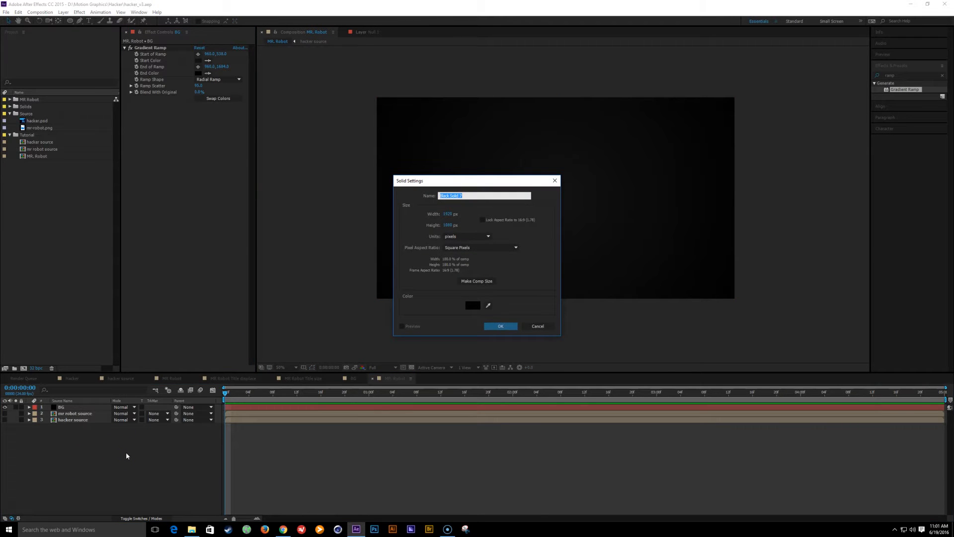
pyautogui.write('BG noise')
pyautogui.press('Return')
pyautogui.scroll(1, 424, 263)
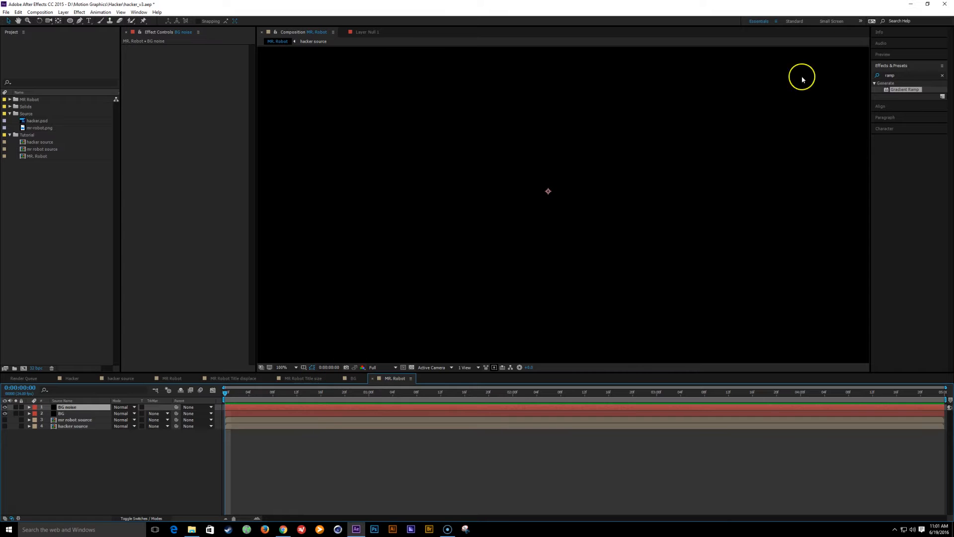
# Step: Check the Hacker composition at about 0:00:01:21, and apply the Trapcode Form effect to BG noise in the MR. Robot composition
pyautogui.click(72, 379)
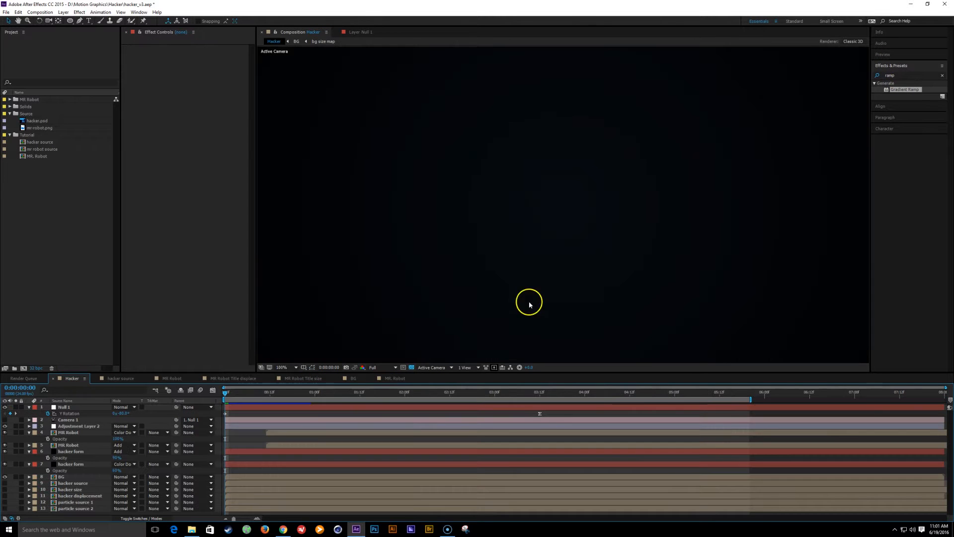
pyautogui.moveTo(262, 394); pyautogui.dragTo(393, 393)
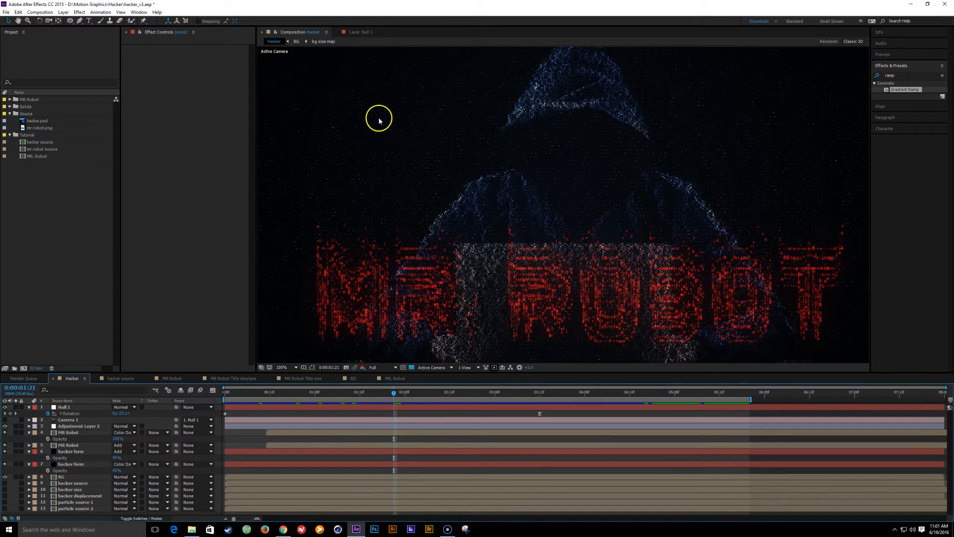
pyautogui.click(390, 378)
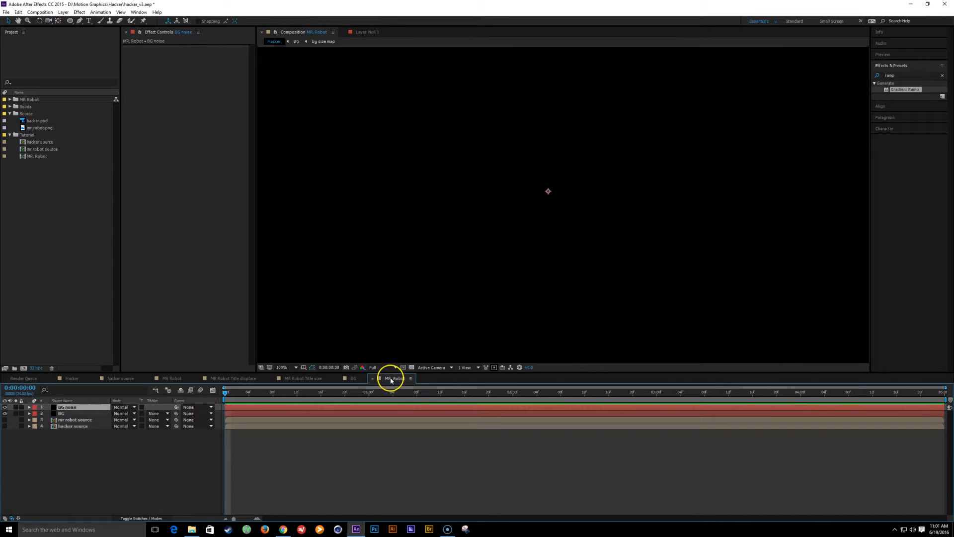
pyautogui.click(903, 74)
pyautogui.write('form')
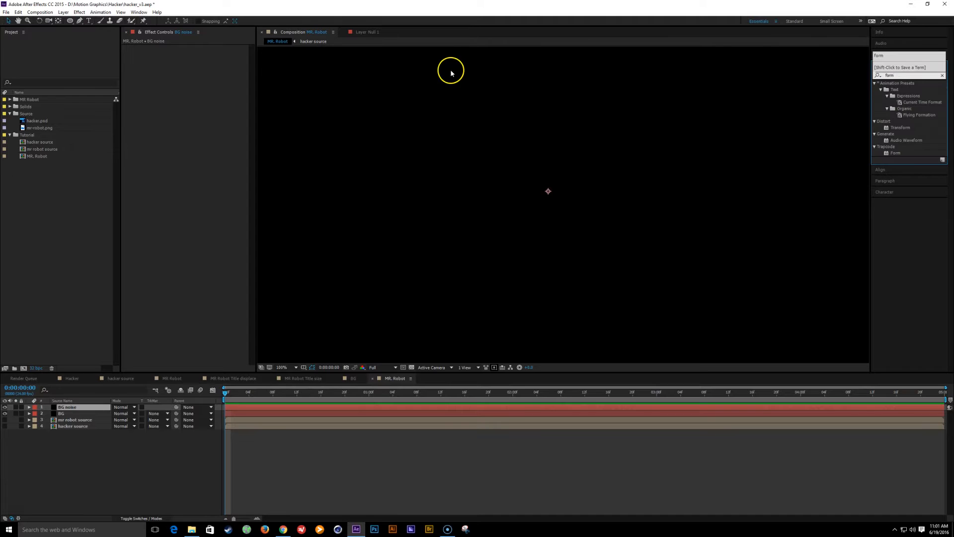
pyautogui.doubleClick(895, 153)
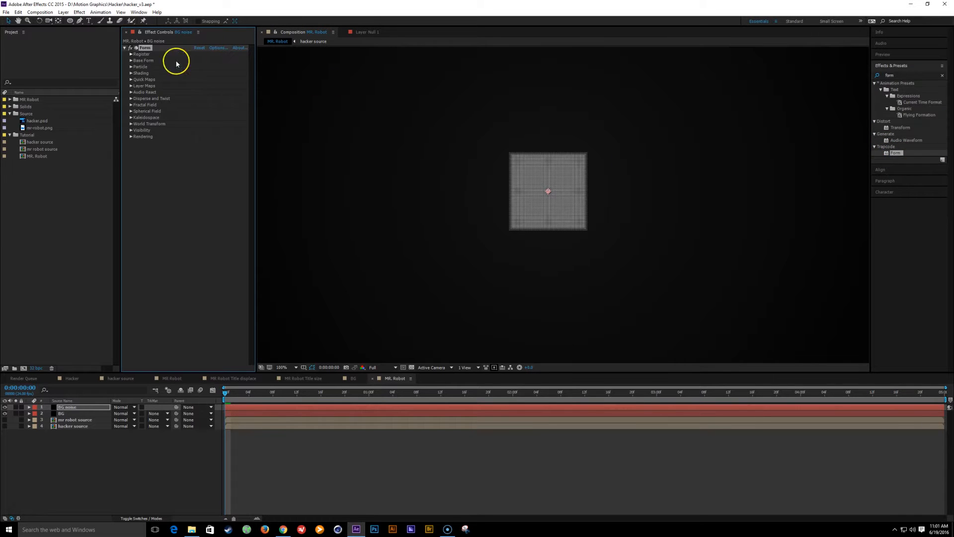
# Step: Set the Form grid's Particles in Z to 1 and enlarge its Size X to about 2290 and Size Y to about 1370
pyautogui.click(131, 60)
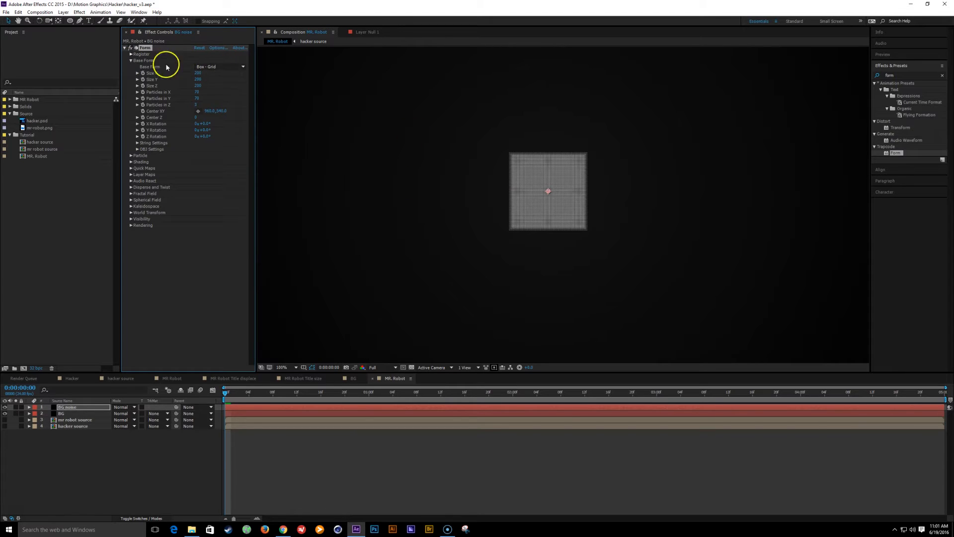
pyautogui.click(196, 105)
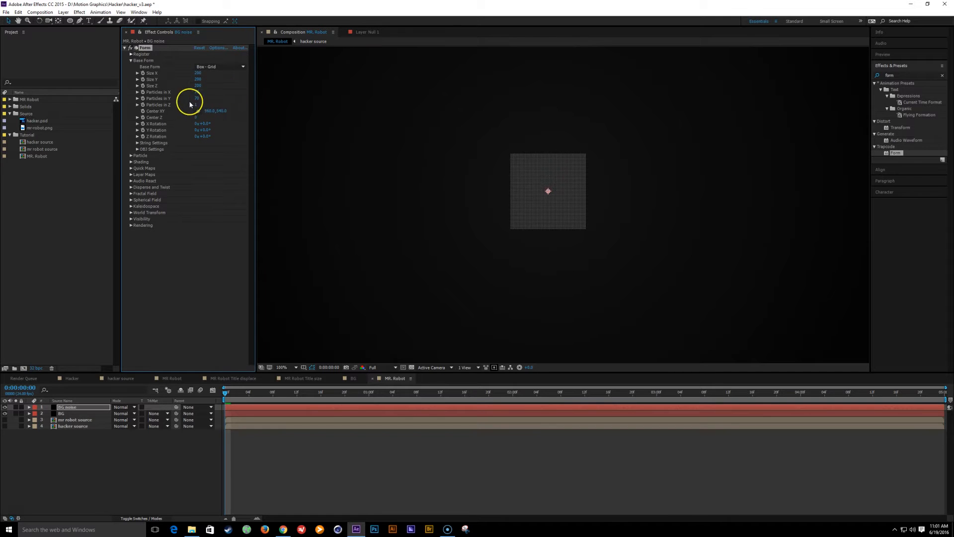
pyautogui.moveTo(199, 73); pyautogui.dragTo(313, 85)
pyautogui.scroll(-4, 586, 151)
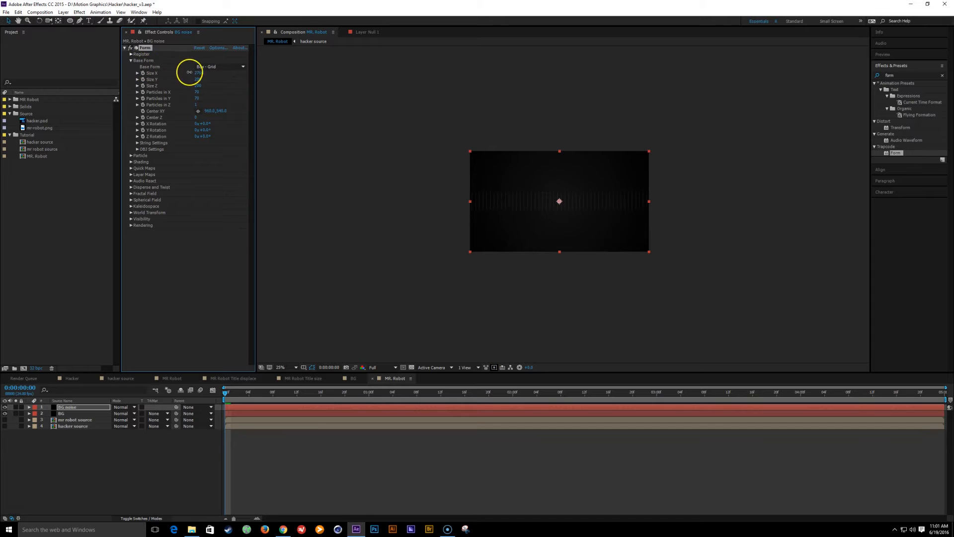
pyautogui.scroll(2, 557, 189)
pyautogui.moveTo(202, 77); pyautogui.dragTo(245, 82)
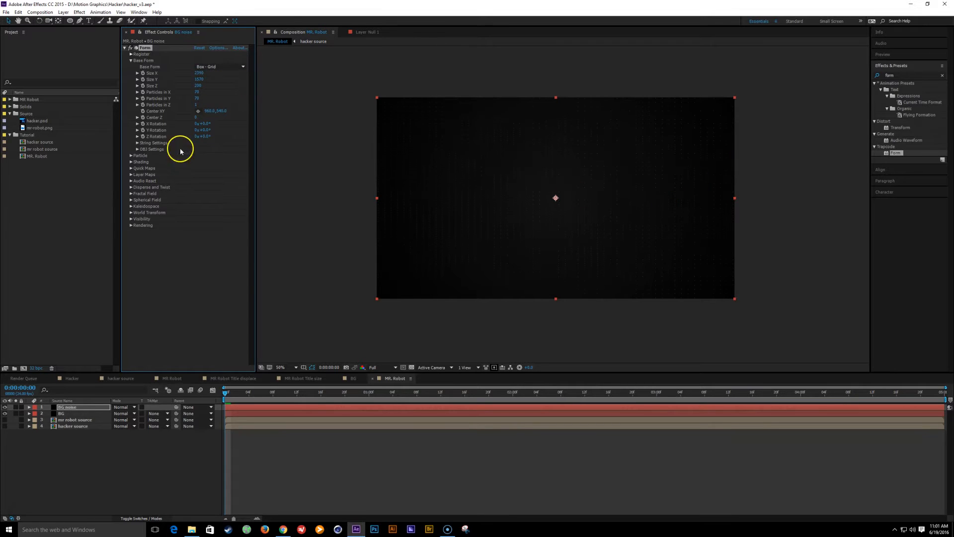
# Step: Raise the Form grid's Particles in X to about 220 and Particles in Y to about 180, and expand the Layer Maps settings
pyautogui.moveTo(199, 93); pyautogui.dragTo(276, 93)
pyautogui.moveTo(198, 98)
pyautogui.mouseDown()
pyautogui.moveTo(253, 102)
pyautogui.moveTo(192, 92)
pyautogui.mouseUp()
pyautogui.scroll(1, 434, 193)
pyautogui.scroll(-1, 445, 161)
pyautogui.click(131, 175)
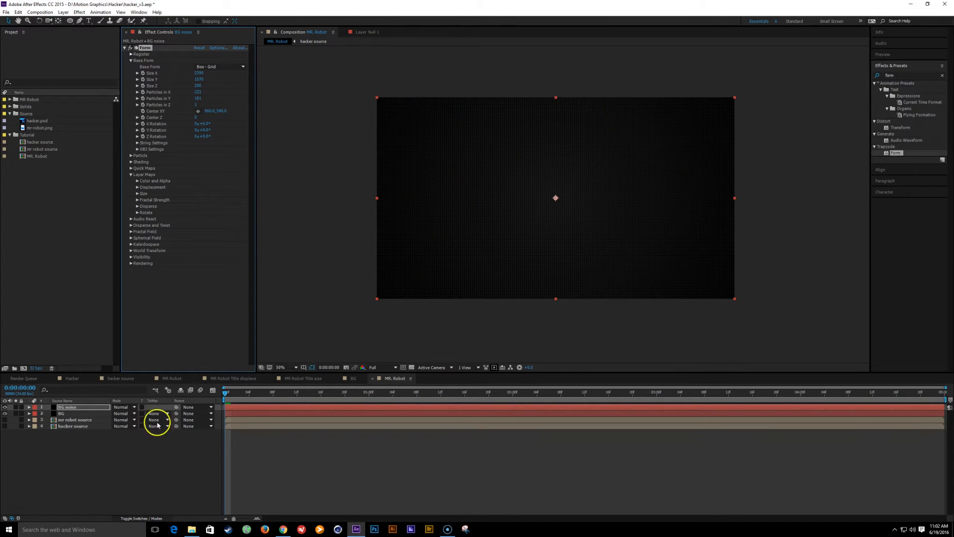
# Step: Add a new white 1920 x 1080 solid at the top of the MR. Robot layer stack
pyautogui.click(87, 476)
pyautogui.hotkey('ctrl', 'y')
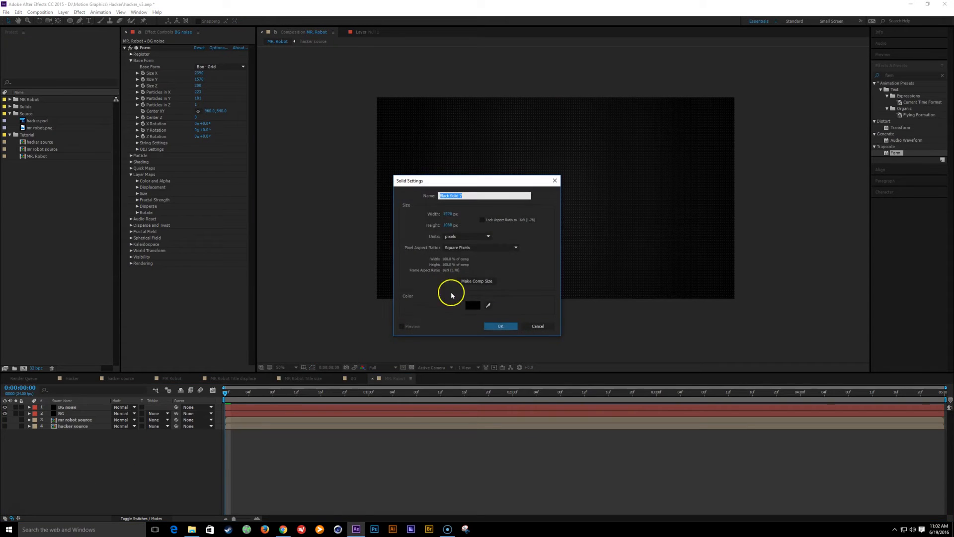
pyautogui.click(473, 305)
pyautogui.moveTo(219, 261); pyautogui.dragTo(216, 149)
pyautogui.press('Return')
pyautogui.press('Return')
# Step: Add a full-frame elliptical mask to the white solid and feather it by about 300 pixels
pyautogui.click(71, 21)
pyautogui.doubleClick(71, 20)
pyautogui.press('f')
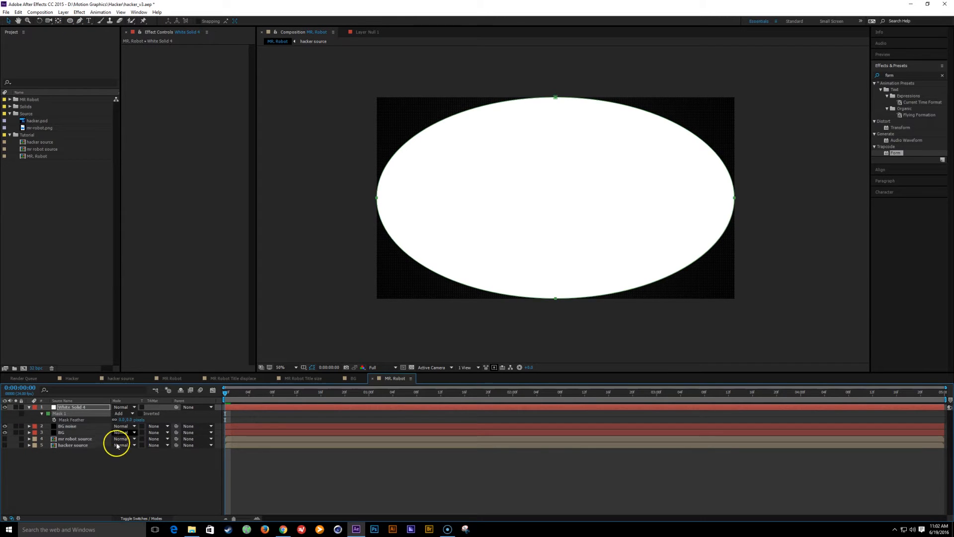
pyautogui.moveTo(122, 419); pyautogui.dragTo(241, 420)
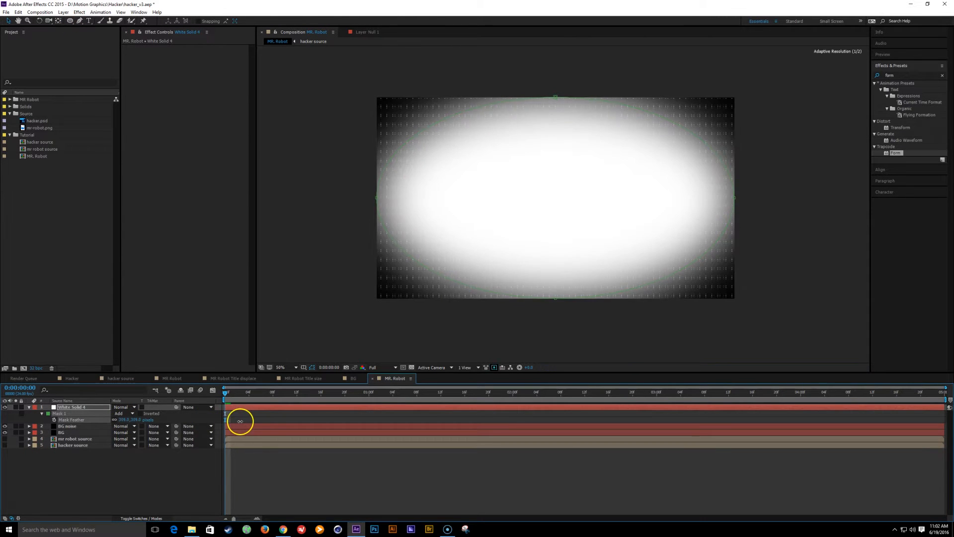
# Step: Shrink the elliptical mask slightly inward from the frame on all sides and set its feather to about 294 pixels
pyautogui.click(735, 197)
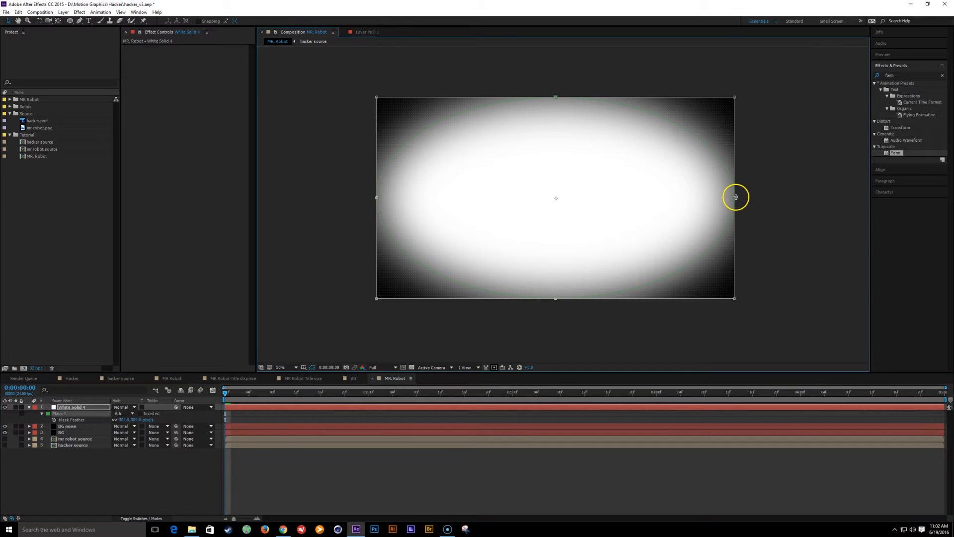
pyautogui.moveTo(735, 197); pyautogui.dragTo(728, 198)
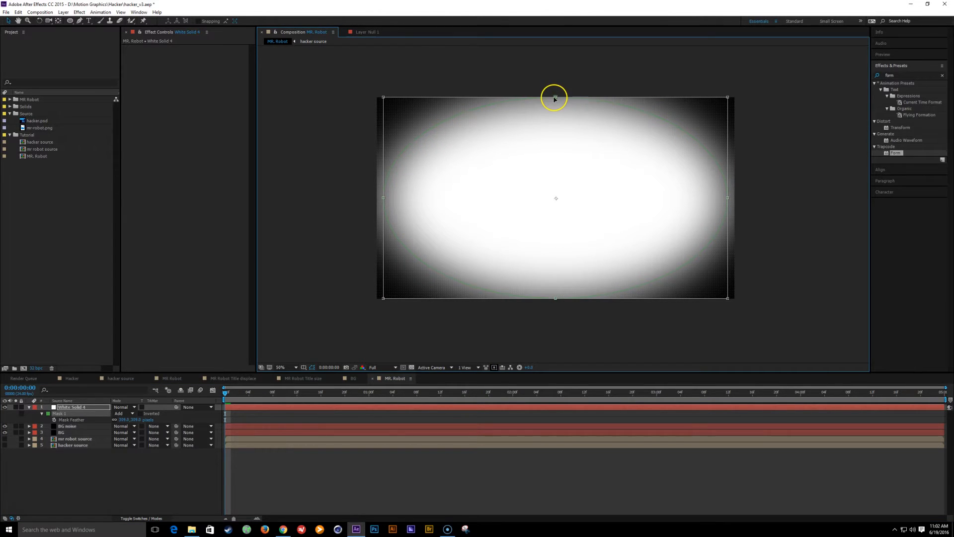
pyautogui.moveTo(557, 96); pyautogui.dragTo(557, 101)
pyautogui.press('Return')
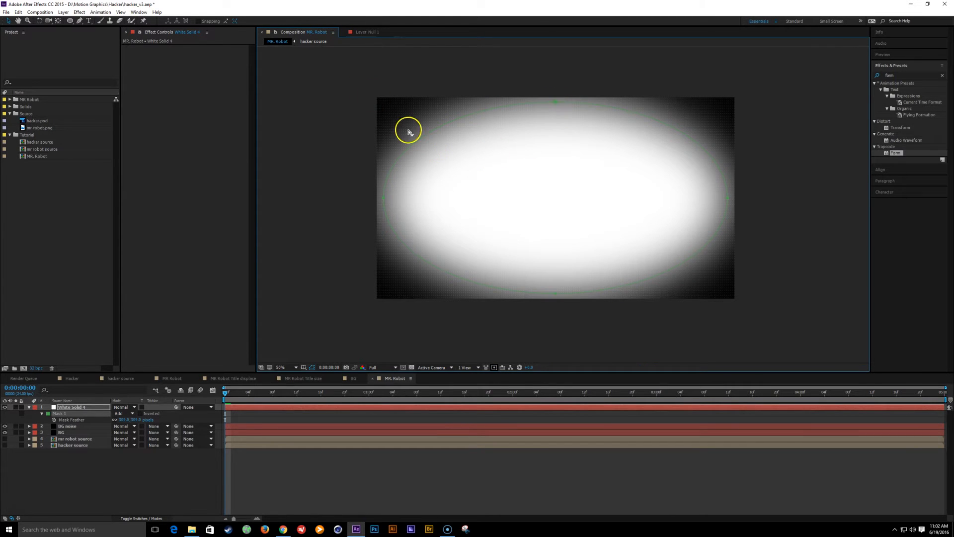
pyautogui.moveTo(123, 421); pyautogui.dragTo(111, 415)
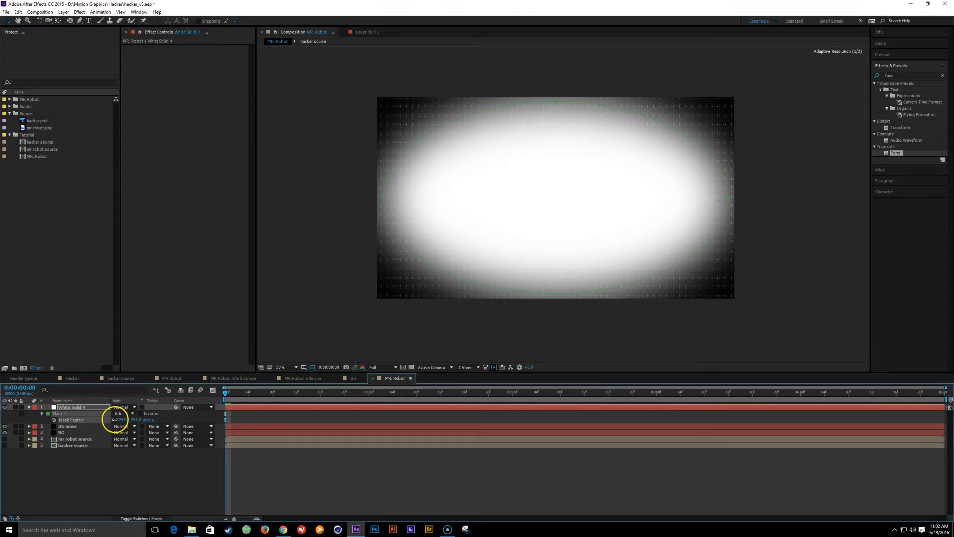
# Step: Pre-compose the masked white solid as "BG noise size map", moving all attributes into the new composition
pyautogui.click(73, 407)
pyautogui.hotkey('ctrl', 'shift', 'c')
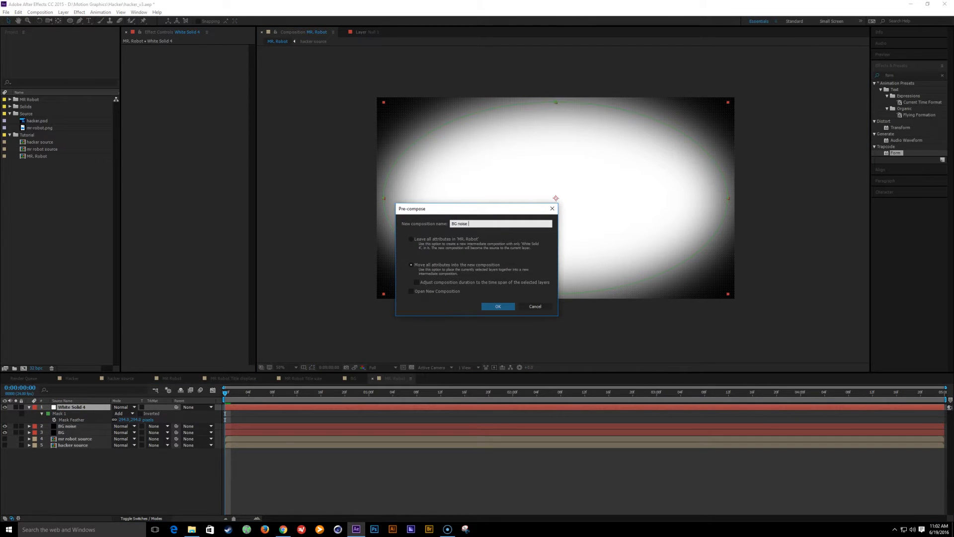
pyautogui.press('Return')
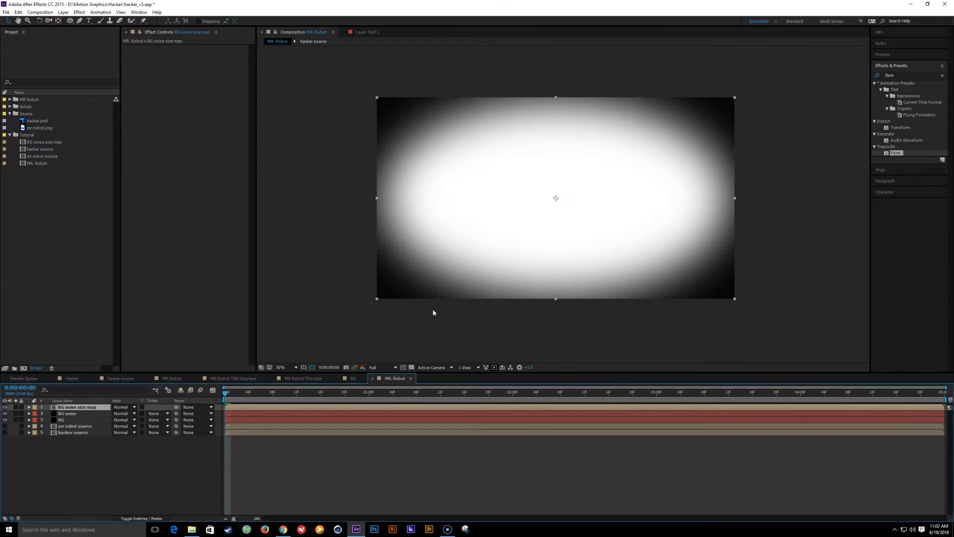
# Step: Add a black 1920 x 1080 solid beneath the white solid inside the BG noise size map composition
pyautogui.doubleClick(82, 409)
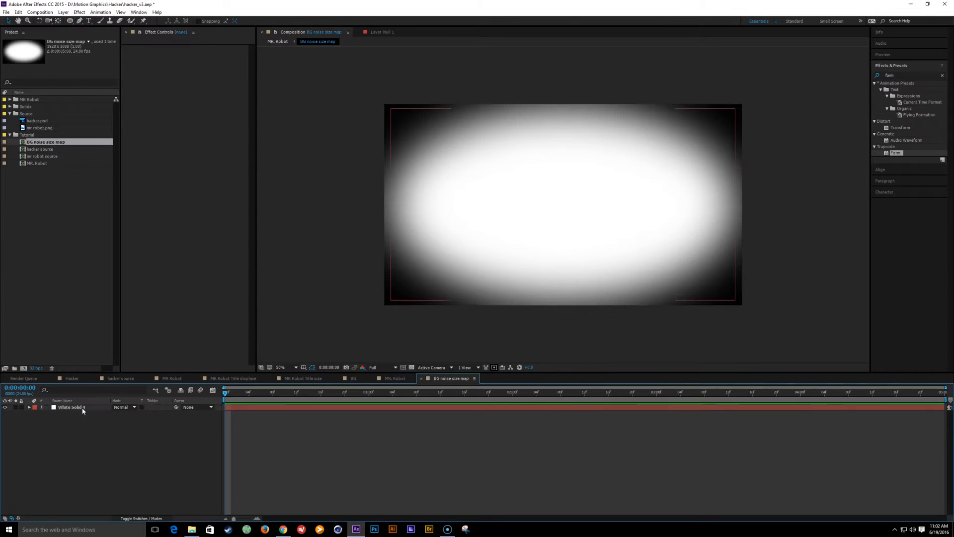
pyautogui.hotkey('ctrl', 'y')
pyautogui.click(473, 305)
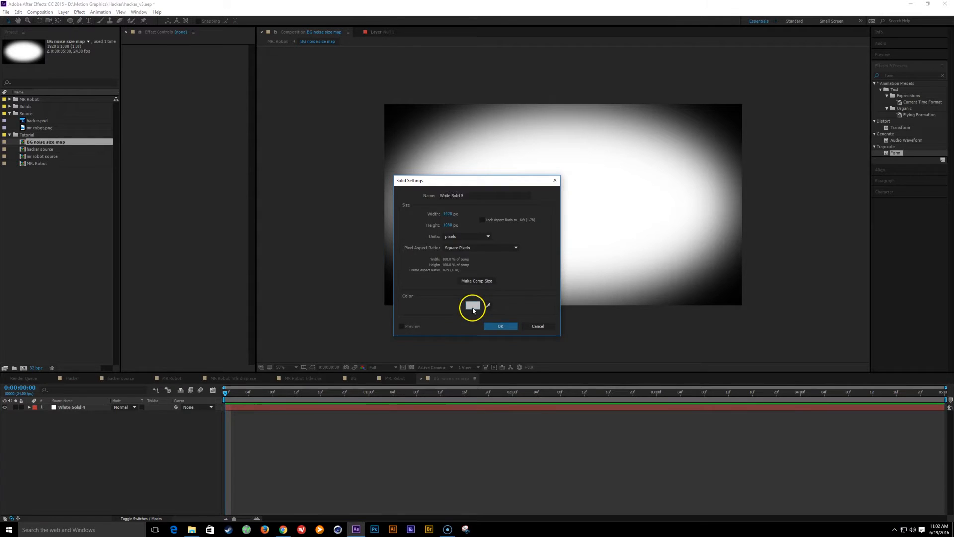
pyautogui.moveTo(219, 194); pyautogui.dragTo(229, 363)
pyautogui.press('Return')
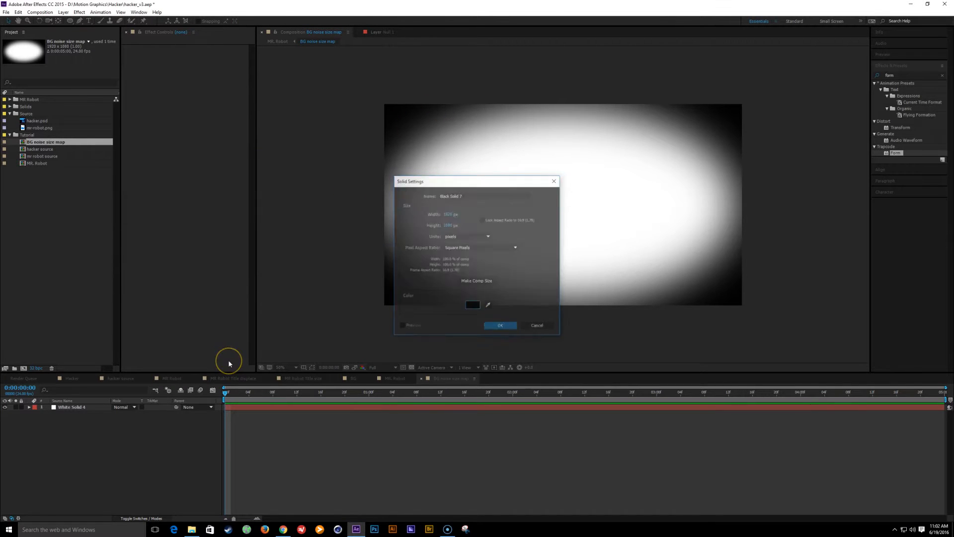
pyautogui.press('Return')
pyautogui.moveTo(76, 408); pyautogui.dragTo(79, 454)
# Step: Return to the MR. Robot composition, move the BG noise size map layer to the bottom of the stack and hide it
pyautogui.click(85, 439)
pyautogui.press('Tab')
pyautogui.click(36, 431)
pyautogui.click(4, 407)
# Step: Use the BG noise size map layer as the Size layer map of BG noise's Form effect, mapped over XY
pyautogui.click(66, 407)
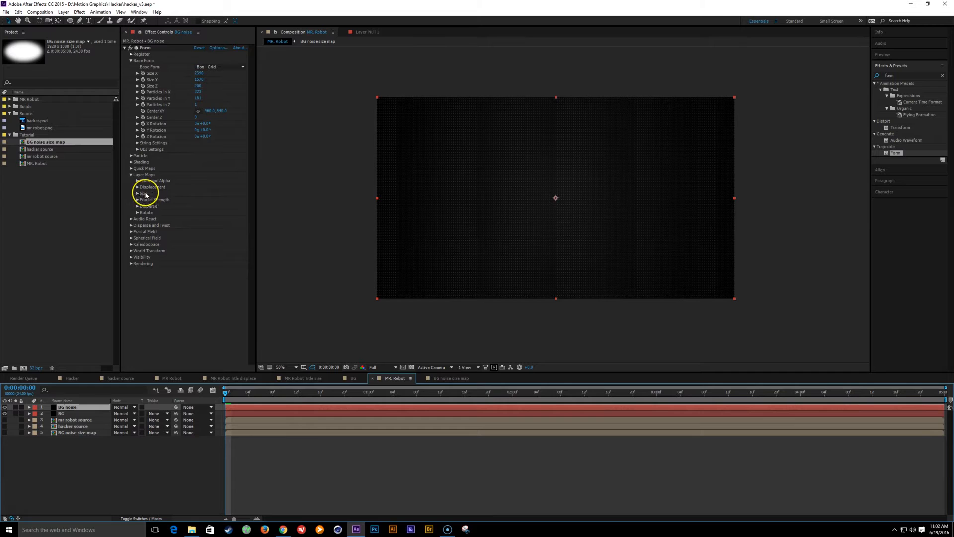
pyautogui.click(138, 194)
pyautogui.click(216, 200)
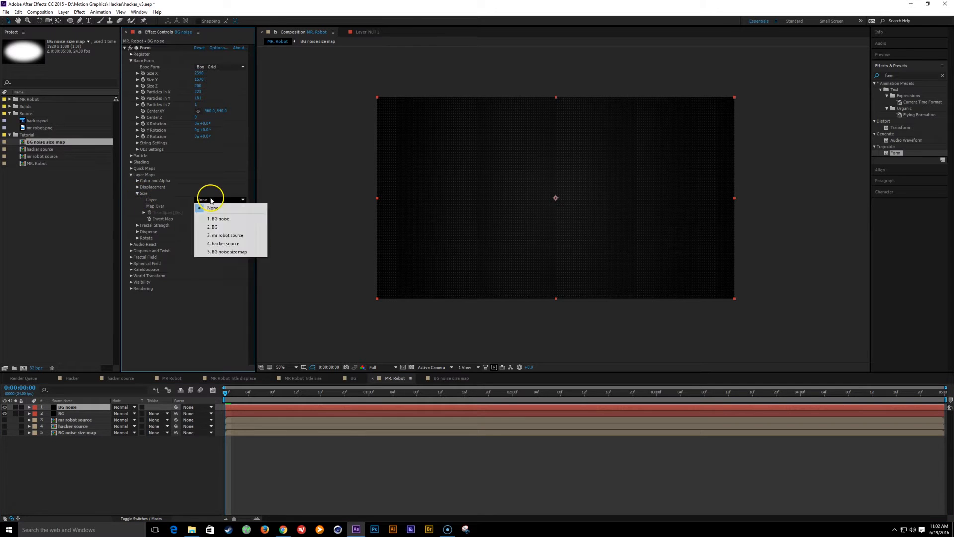
pyautogui.click(229, 252)
pyautogui.click(222, 206)
pyautogui.click(232, 223)
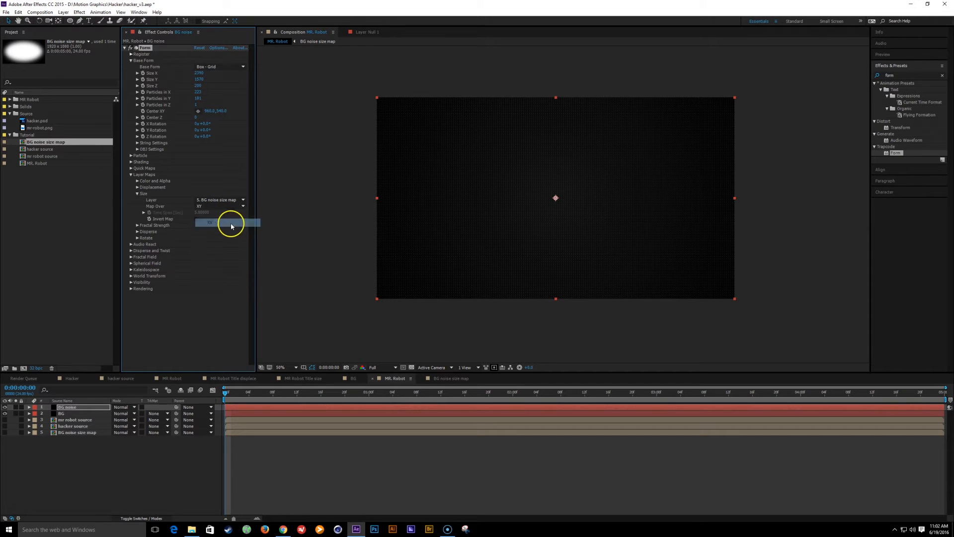
# Step: Examine the particle sizes at the frame's corners and centre, and open the BG noise size map composition
pyautogui.scroll(1, 520, 251)
pyautogui.scroll(-1, 517, 256)
pyautogui.scroll(1, 516, 257)
pyautogui.moveTo(432, 306); pyautogui.dragTo(518, 166)
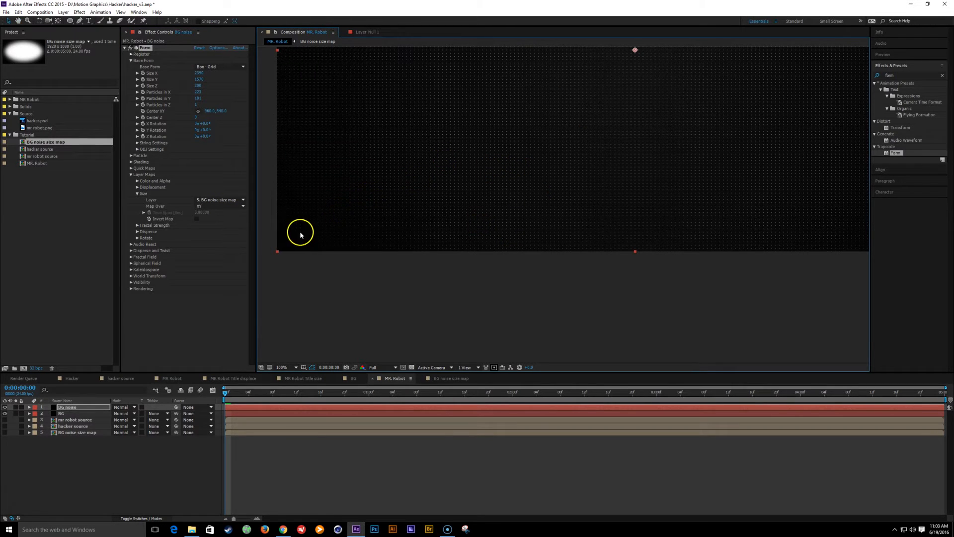
pyautogui.scroll(5, 451, 181)
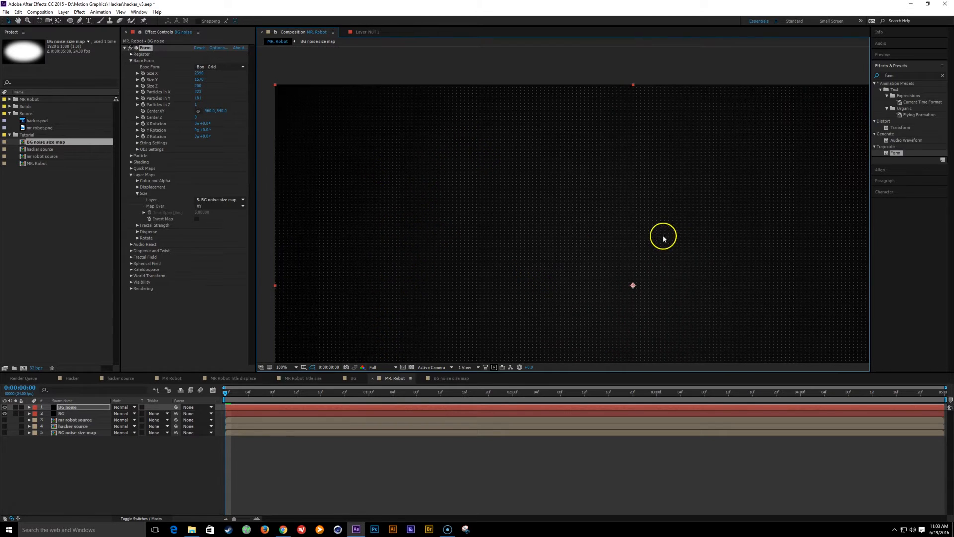
pyautogui.moveTo(663, 237); pyautogui.dragTo(558, 219)
pyautogui.click(452, 379)
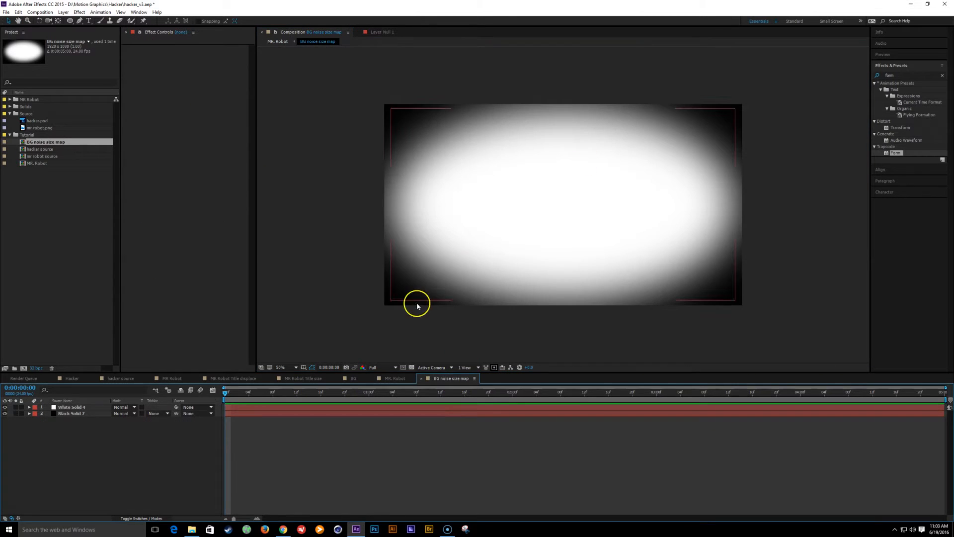
# Step: Narrow and shorten the feathered white solid in the BG noise size map composition, and return to the MR. Robot composition
pyautogui.click(67, 407)
pyautogui.click(390, 205)
pyautogui.moveTo(391, 205); pyautogui.dragTo(414, 205)
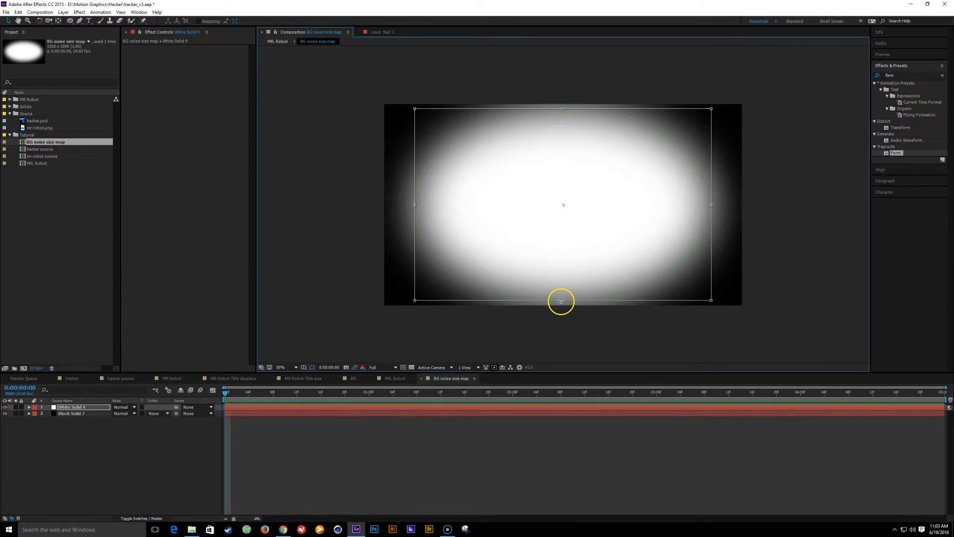
pyautogui.moveTo(565, 300); pyautogui.dragTo(564, 277)
pyautogui.press('shift')
pyautogui.click(513, 280)
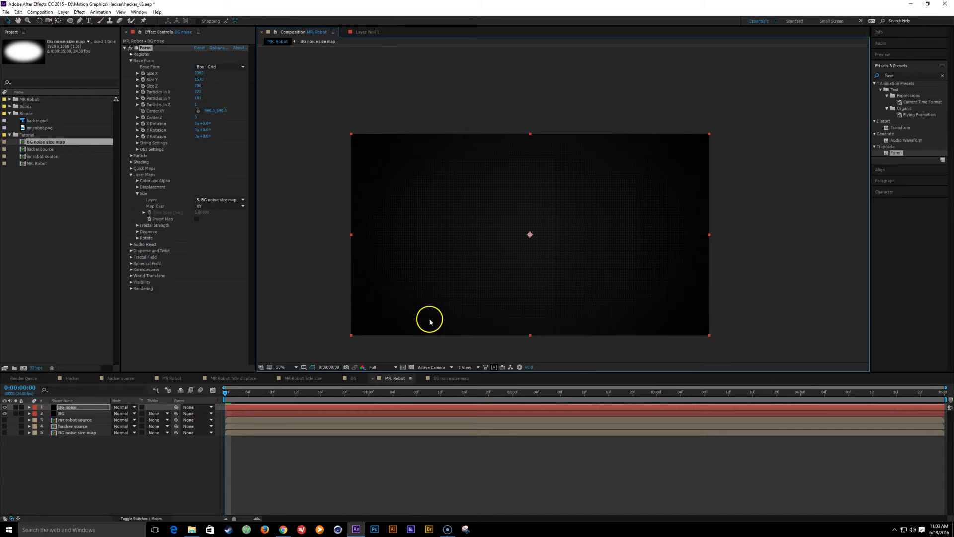
# Step: Examine how the particle grid fades out toward the edges of the frame, and save the project
pyautogui.press('.')
pyautogui.press('h')
pyautogui.moveTo(473, 313); pyautogui.dragTo(560, 168)
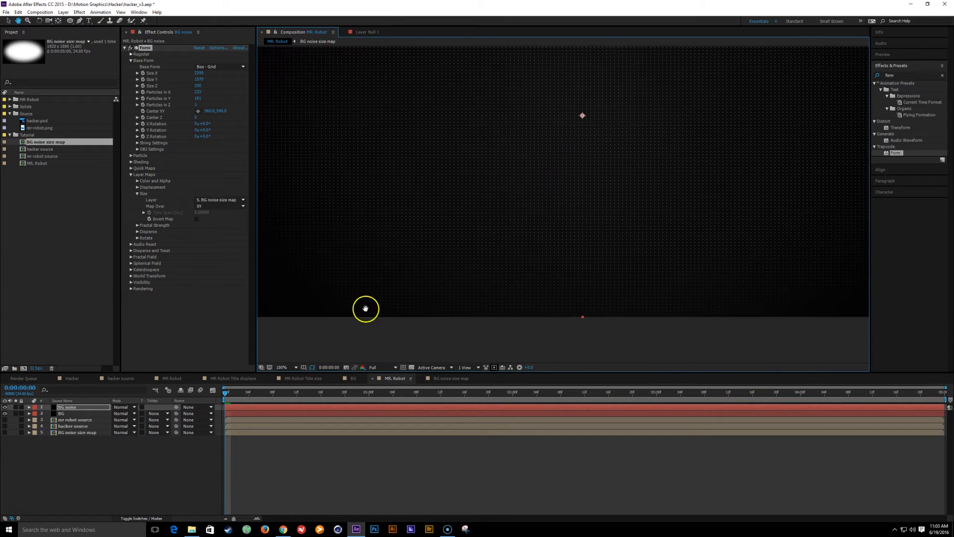
pyautogui.moveTo(444, 274); pyautogui.dragTo(453, 277)
pyautogui.moveTo(626, 192); pyautogui.dragTo(430, 299)
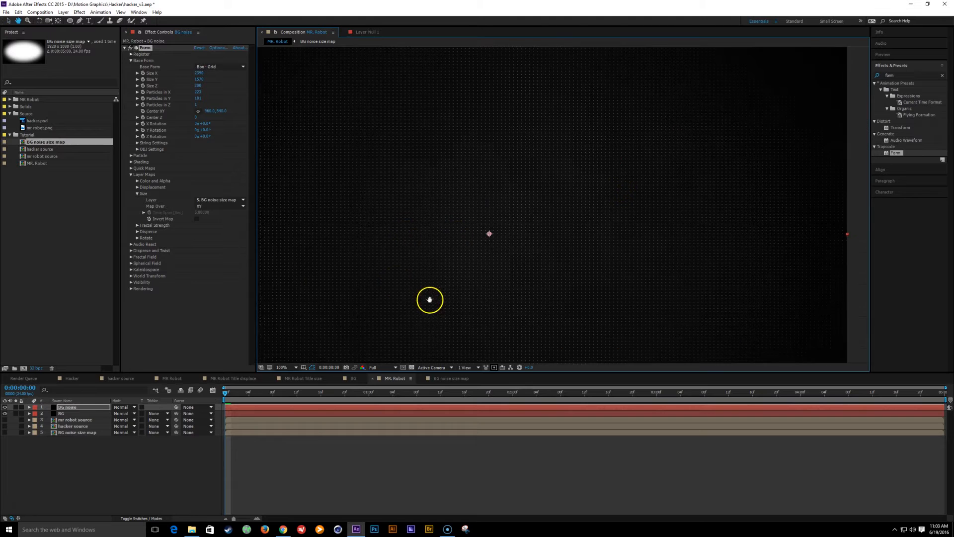
pyautogui.press('v')
pyautogui.press('h')
pyautogui.moveTo(489, 272); pyautogui.dragTo(506, 264)
pyautogui.press('v')
pyautogui.hotkey('ctrl', 's')
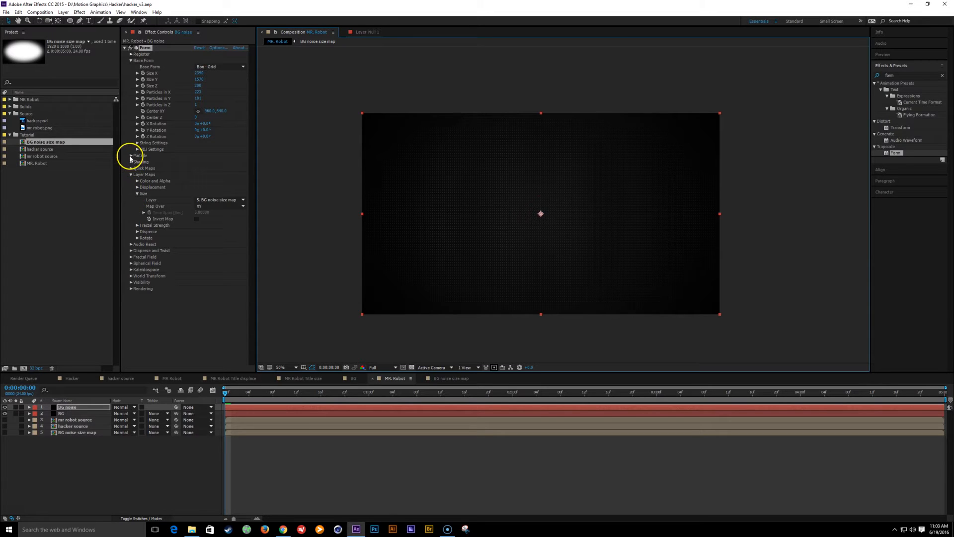
# Step: In Form's Fractal Field settings on BG noise, set the Displacement Mode to XYZ Individual and X Displace to about 115
pyautogui.click(131, 257)
pyautogui.scroll(-1, 201, 275)
pyautogui.click(219, 247)
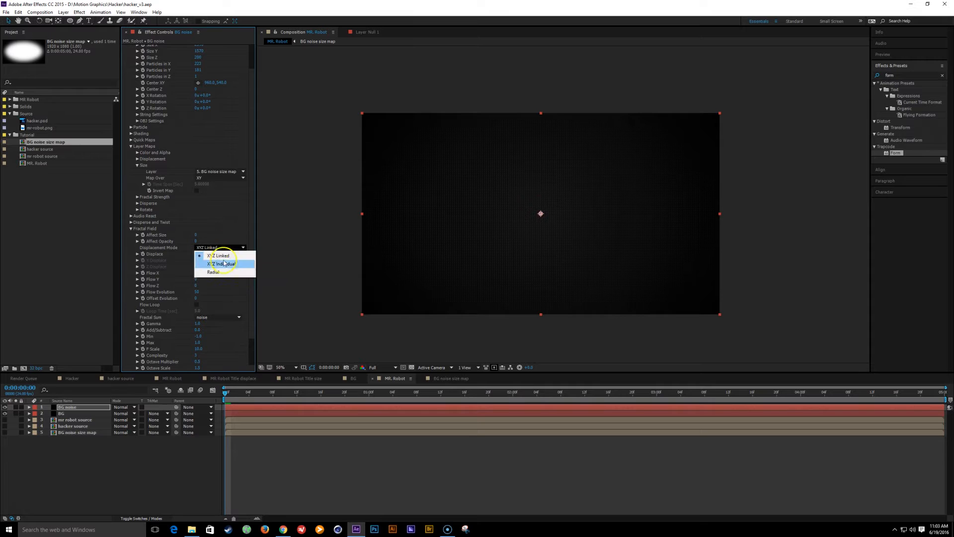
pyautogui.click(223, 264)
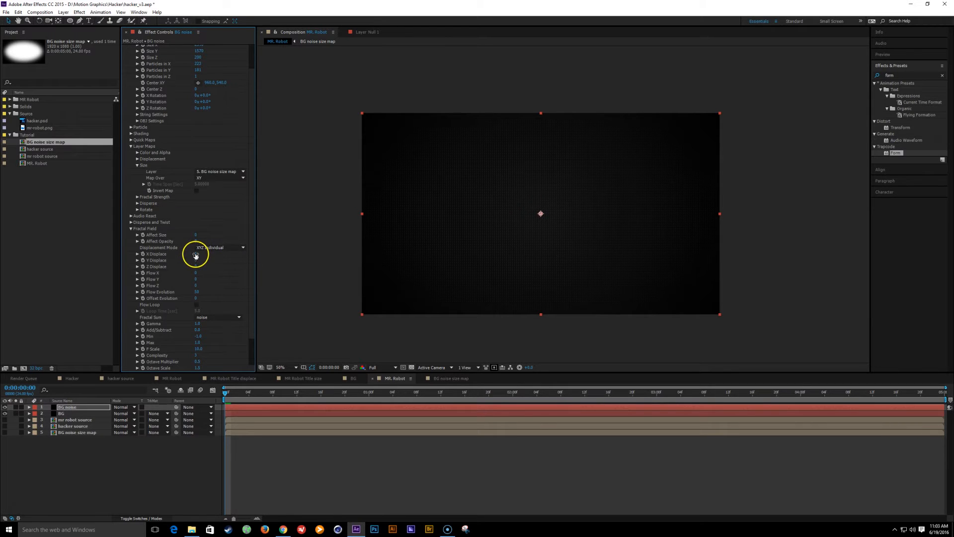
pyautogui.moveTo(236, 258); pyautogui.dragTo(241, 262)
pyautogui.press('.')
# Step: Shorten the work area to end at about 0:00:02:07 and preview the displaced particles within it
pyautogui.moveTo(245, 392); pyautogui.dragTo(553, 384)
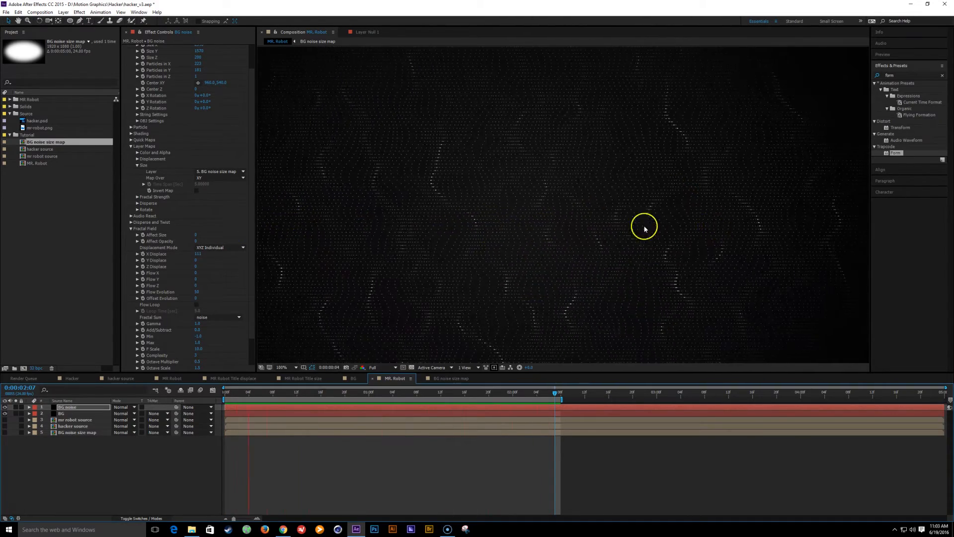
pyautogui.press('space')
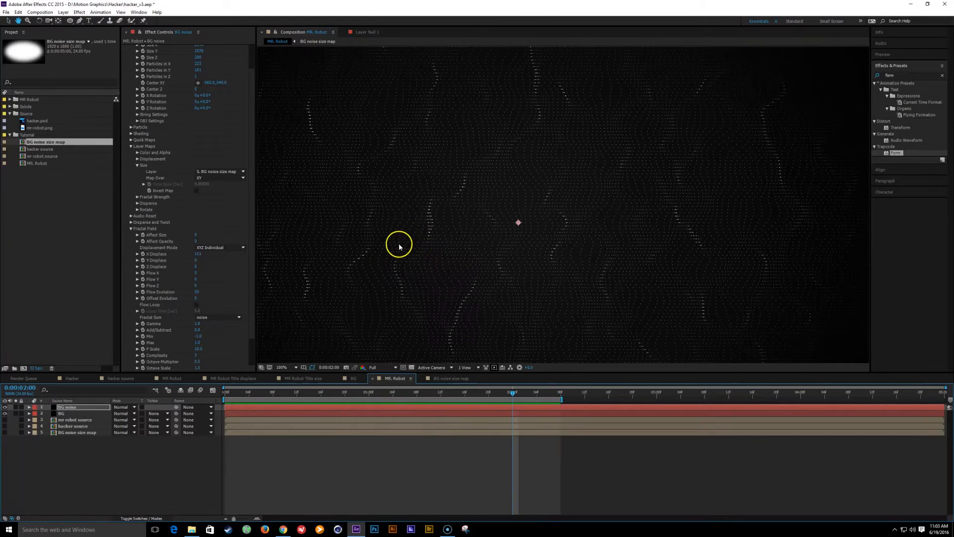
pyautogui.moveTo(473, 221)
pyautogui.mouseDown()
pyautogui.moveTo(505, 241)
pyautogui.moveTo(541, 219)
pyautogui.moveTo(507, 222)
pyautogui.mouseUp()
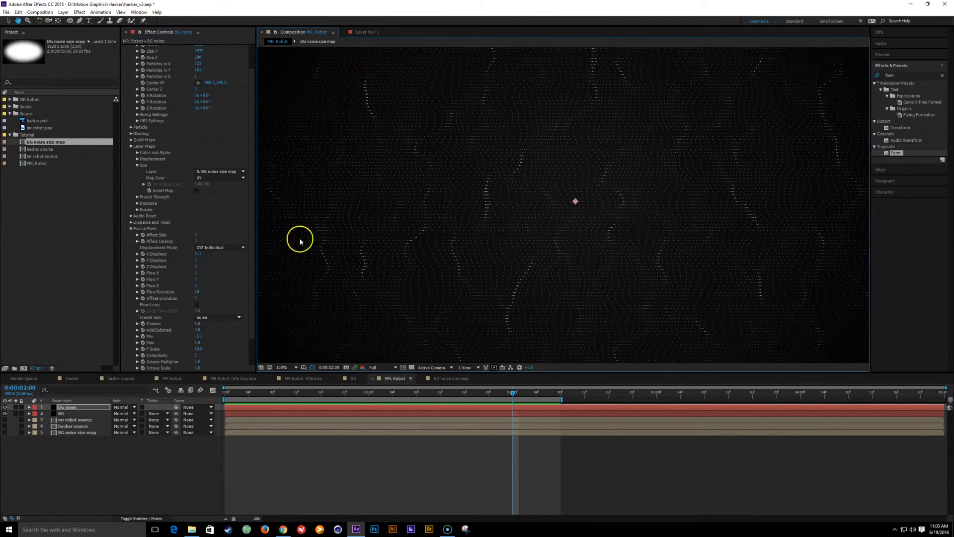
# Step: Switch the Fractal Field's Fractal Sum to abs(noise) and raise F Scale to 20
pyautogui.scroll(-3, 252, 300)
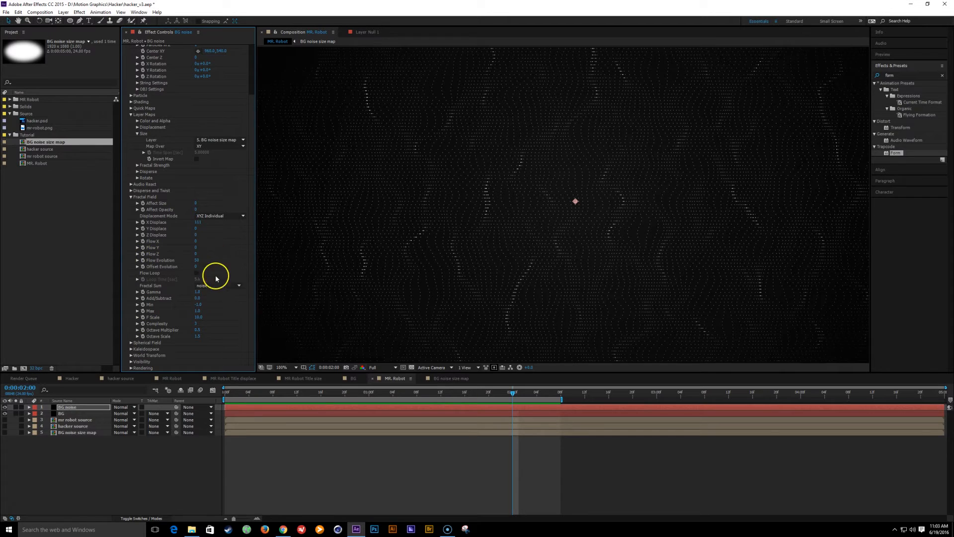
pyautogui.click(218, 286)
pyautogui.click(221, 303)
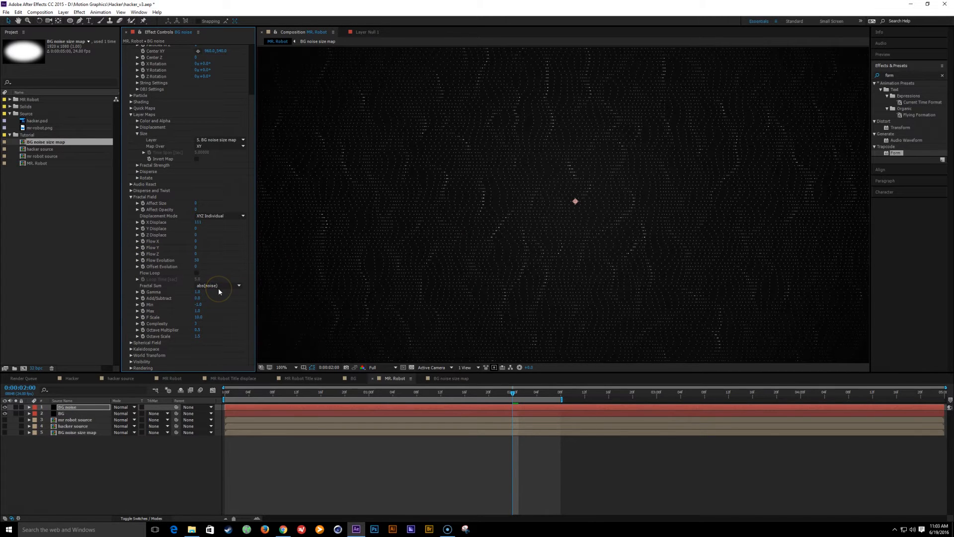
pyautogui.click(218, 287)
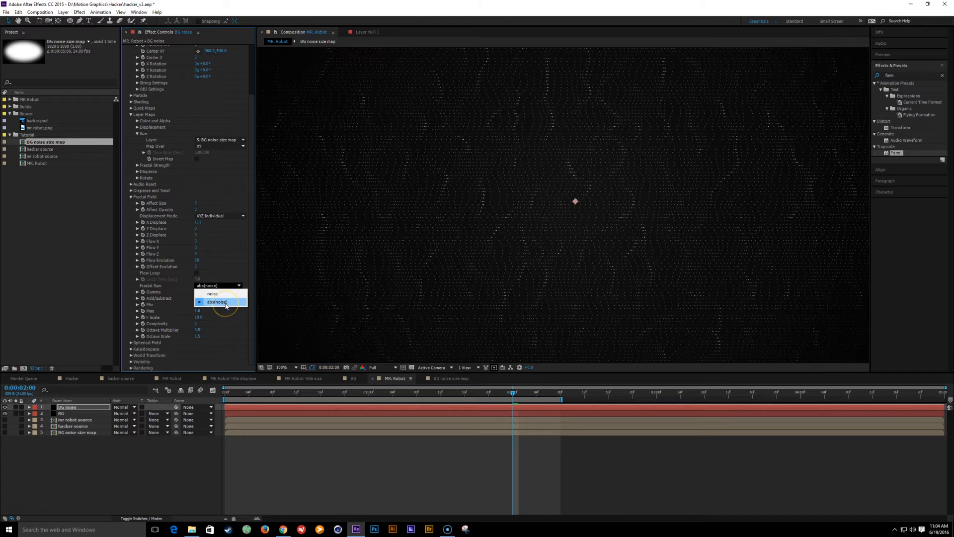
pyautogui.click(226, 303)
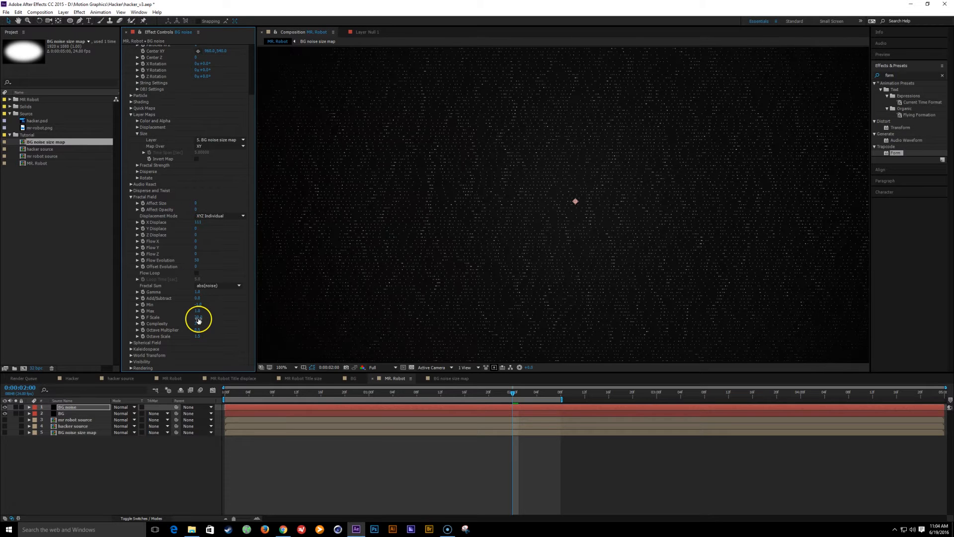
pyautogui.moveTo(198, 320)
pyautogui.mouseDown()
pyautogui.moveTo(207, 341)
pyautogui.moveTo(194, 326)
pyautogui.mouseUp()
pyautogui.scroll(-1, 629, 224)
pyautogui.scroll(1, 629, 226)
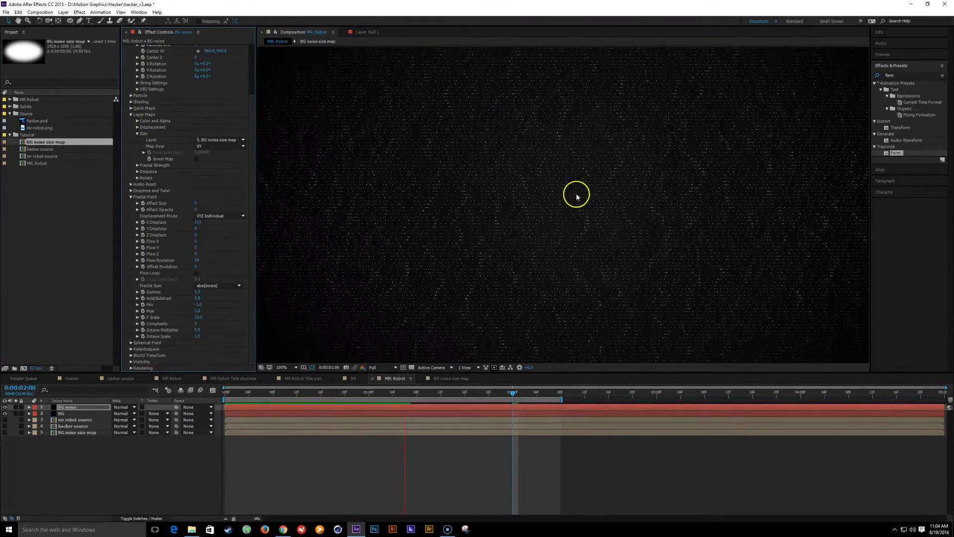
# Step: Stop the preview and set the Fractal Field's Flow Evolution to 30
pyautogui.click(255, 264)
pyautogui.click(198, 260)
pyautogui.write('30')
pyautogui.press('Return')
# Step: Set the particles' Size Random and Opacity Random to 50, and preview the animation in a maximized composition view
pyautogui.scroll(3, 253, 115)
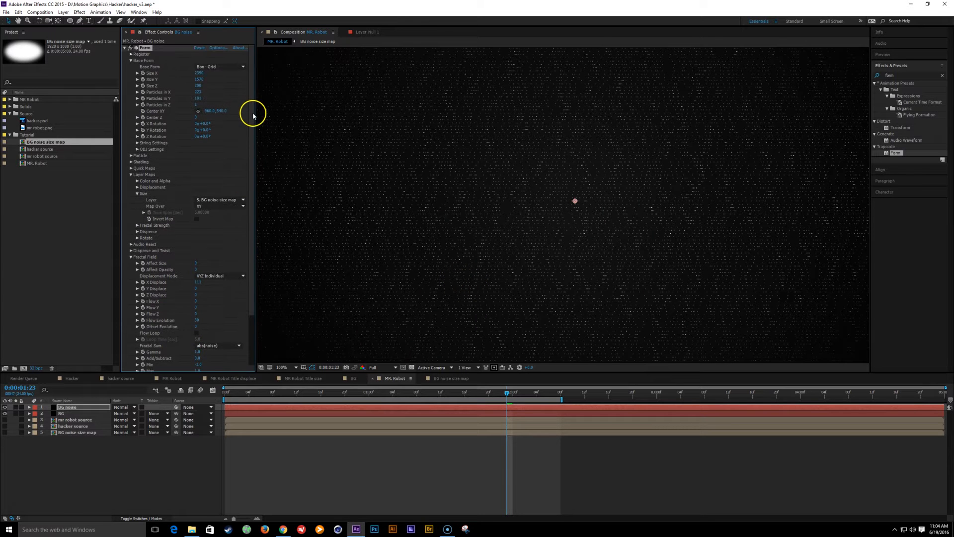
pyautogui.click(131, 156)
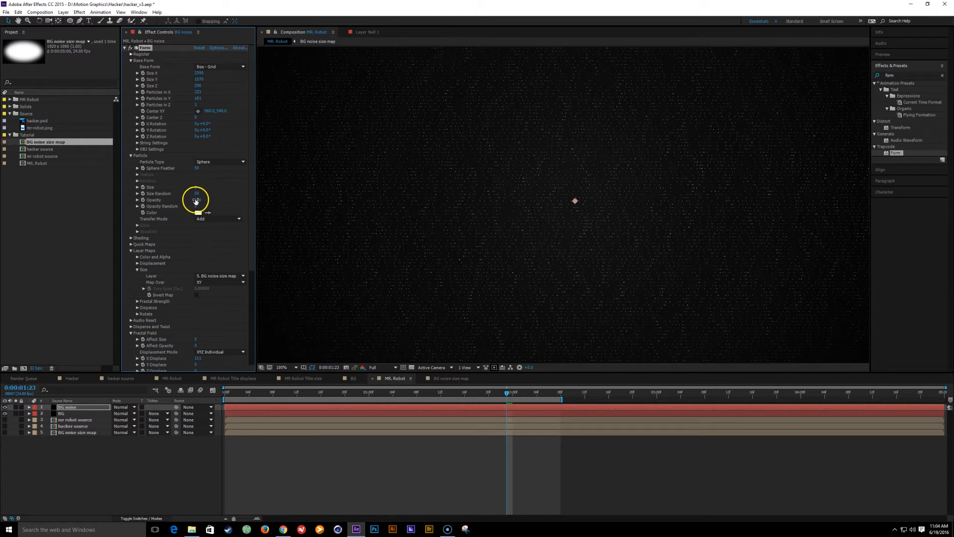
pyautogui.click(197, 206)
pyautogui.write('50')
pyautogui.press('Return')
pyautogui.click(243, 396)
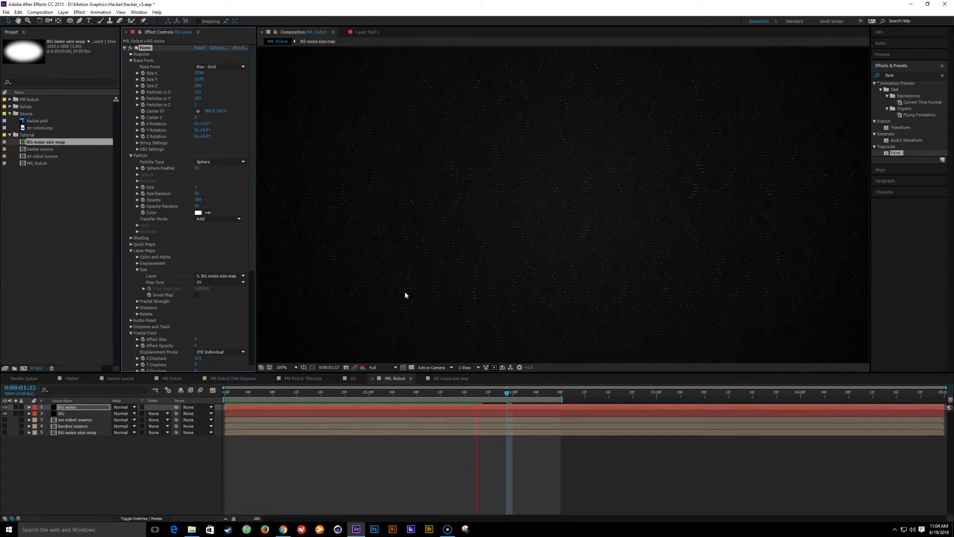
pyautogui.press('`')
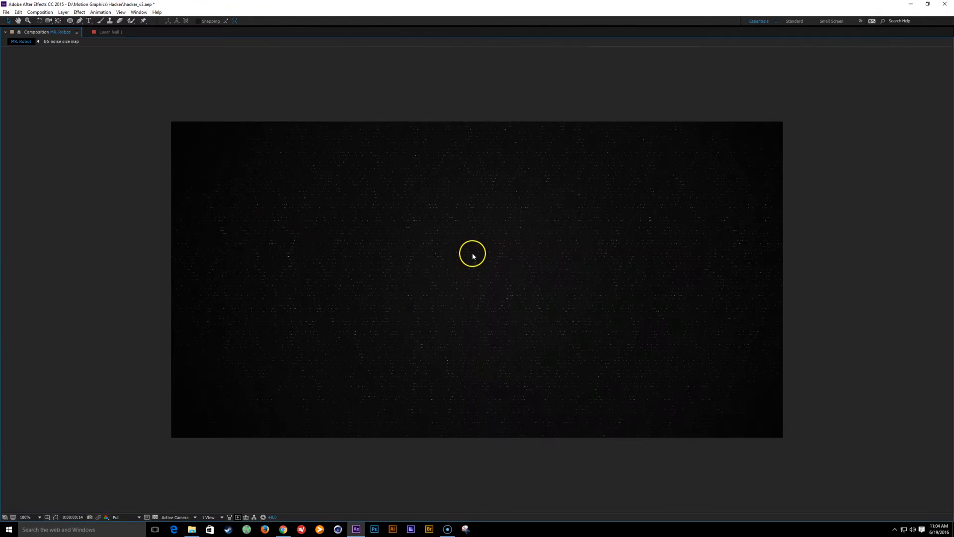
pyautogui.press('`')
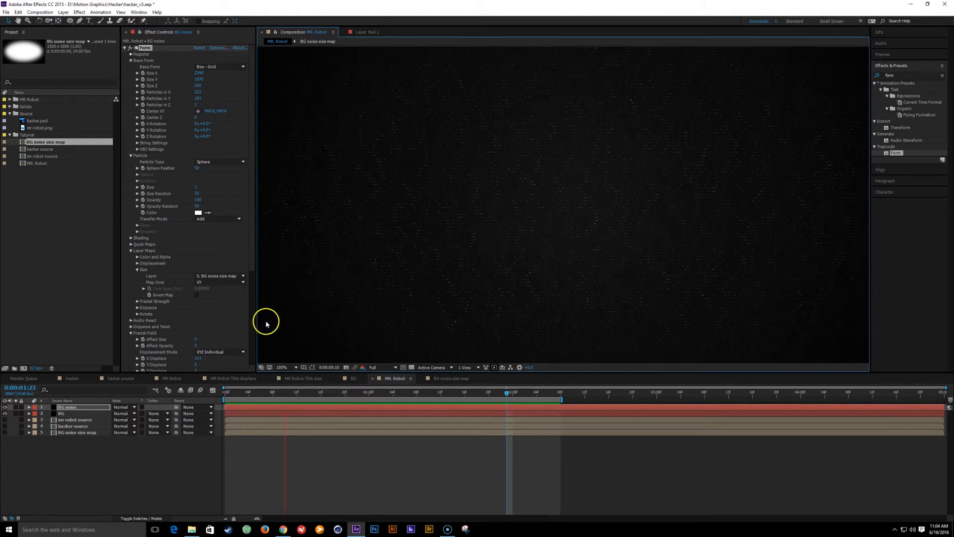
# Step: Change the BG noise particle color to a pale lavender, preview it in a maximized view, and save the project
pyautogui.click(198, 213)
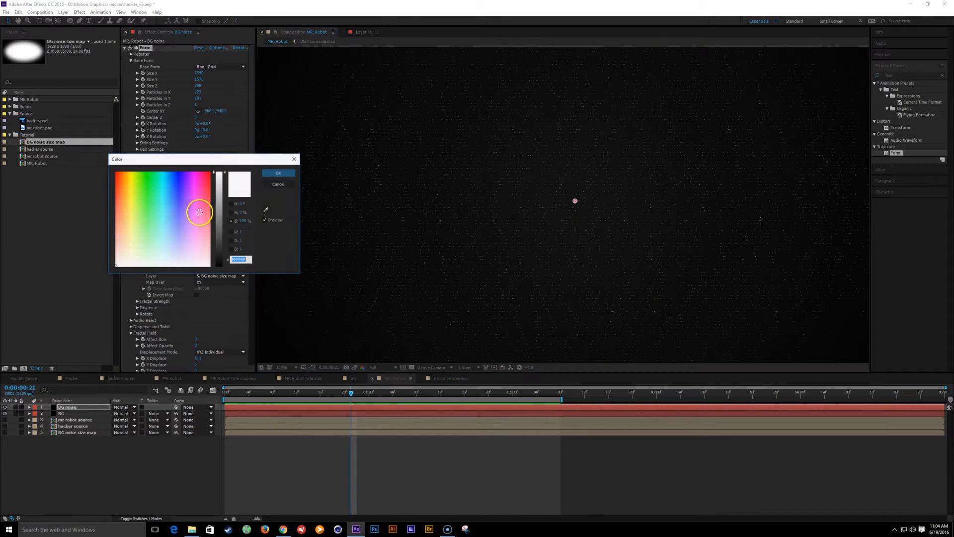
pyautogui.click(179, 233)
pyautogui.moveTo(180, 234); pyautogui.dragTo(178, 239)
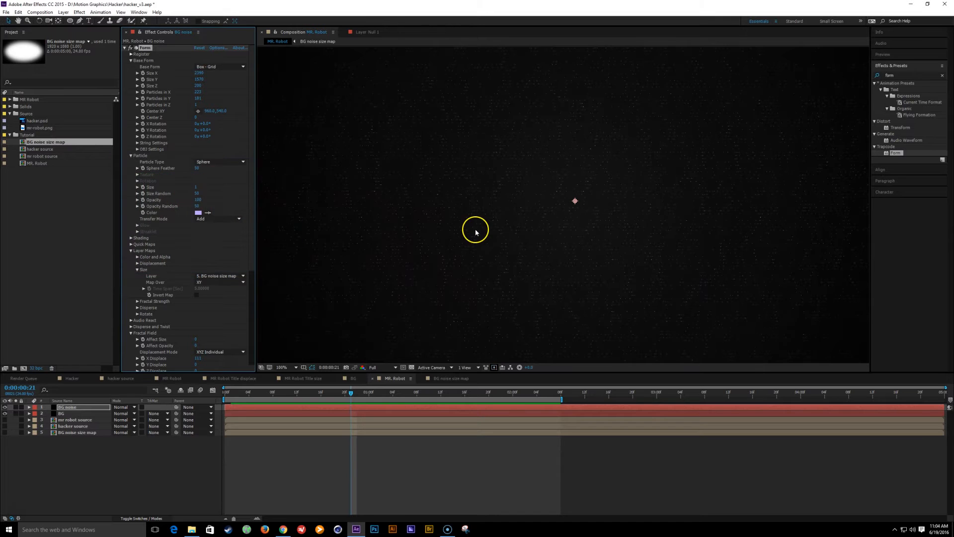
pyautogui.press('`')
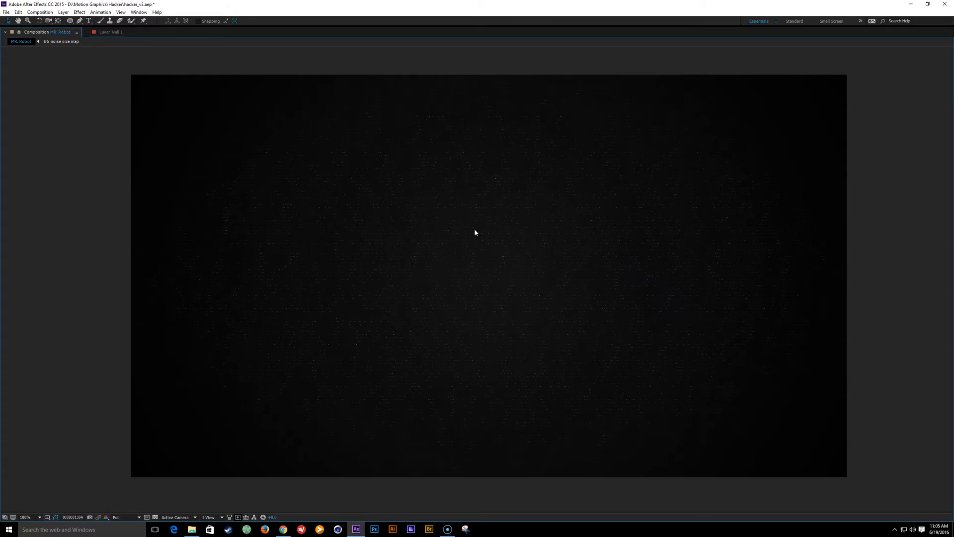
pyautogui.press('`')
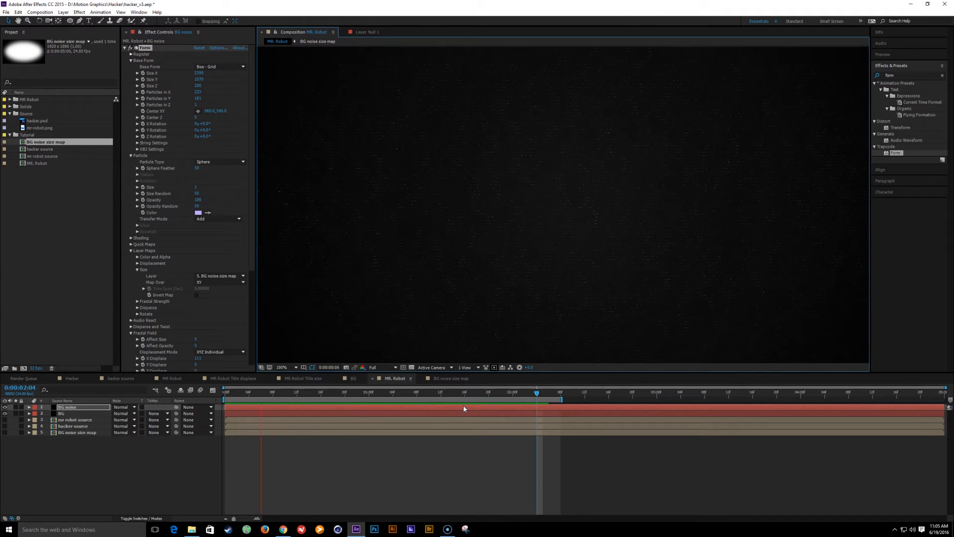
pyautogui.click(567, 260)
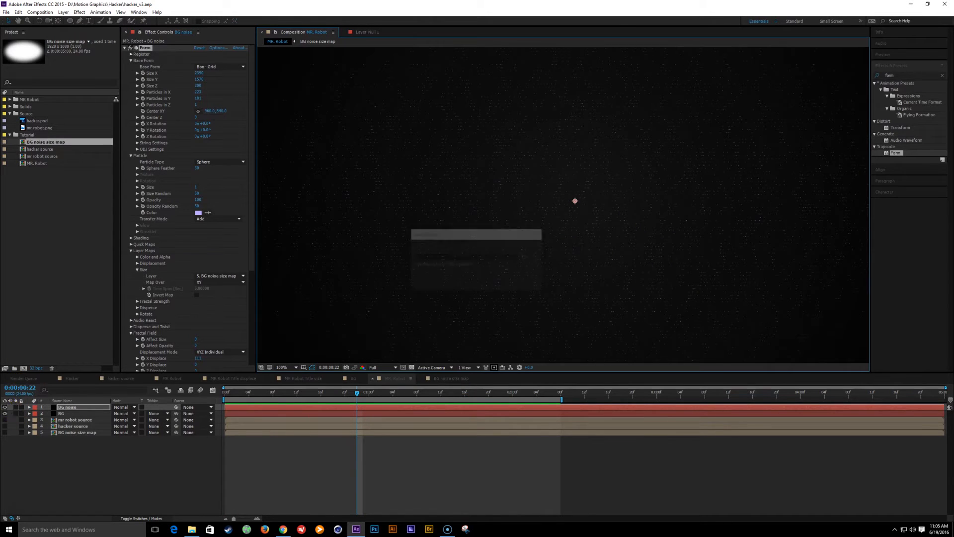
# Step: Hide the BG noise layer and add a black 1920 x 1080 solid named hacker to the MR. Robot composition
pyautogui.click(5, 407)
pyautogui.click(94, 466)
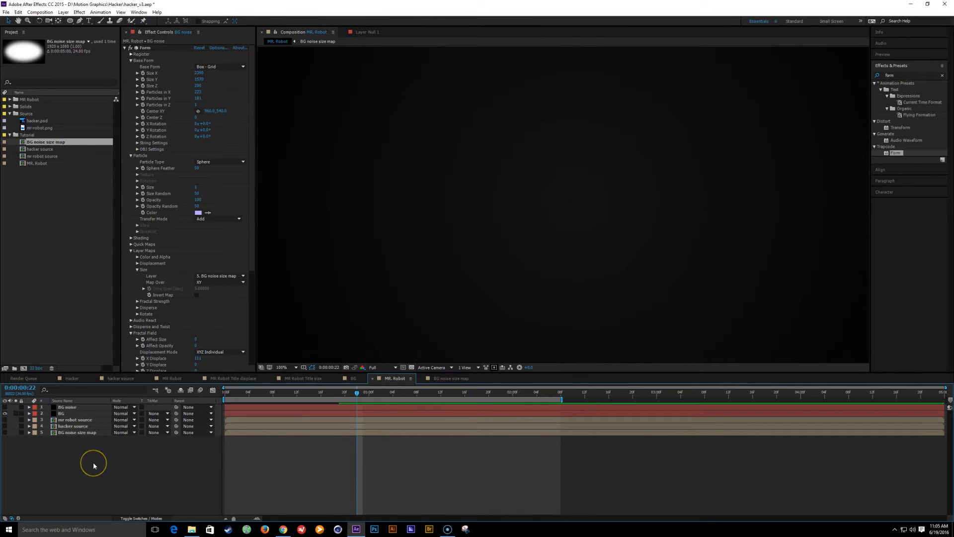
pyautogui.hotkey('ctrl', 'y')
pyautogui.write('hacker')
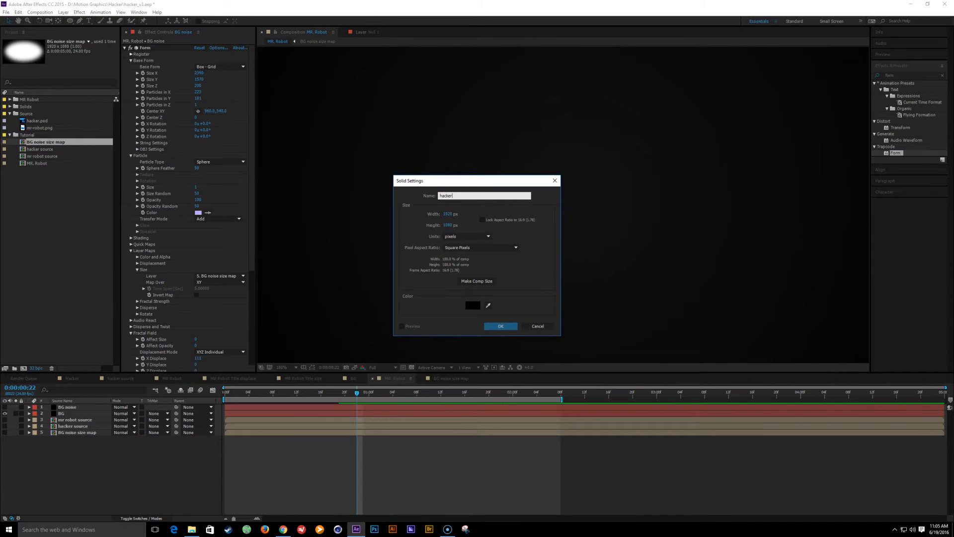
pyautogui.press('Return')
# Step: Apply the Form effect to the hacker solid and set its Base Form Size X to 1920 and Size Y to 1080
pyautogui.doubleClick(896, 153)
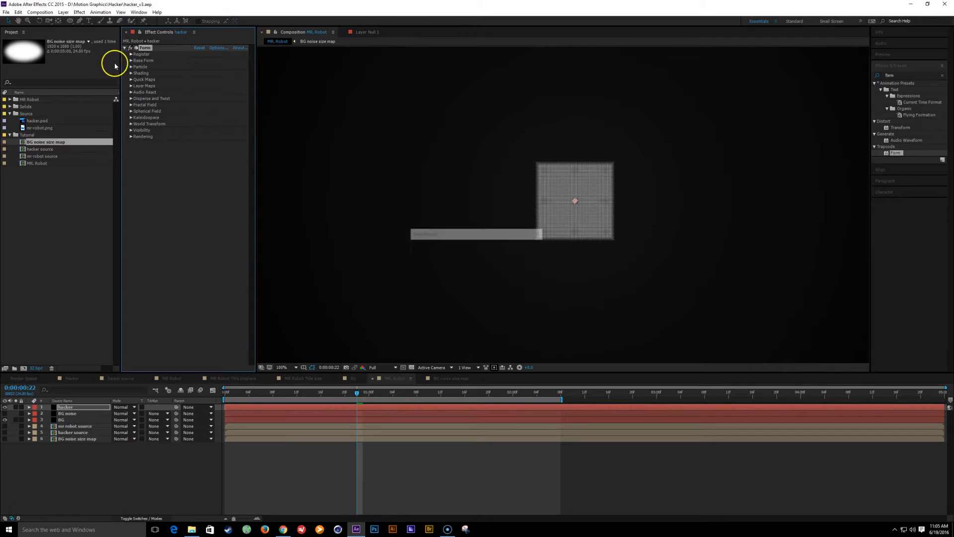
pyautogui.click(130, 61)
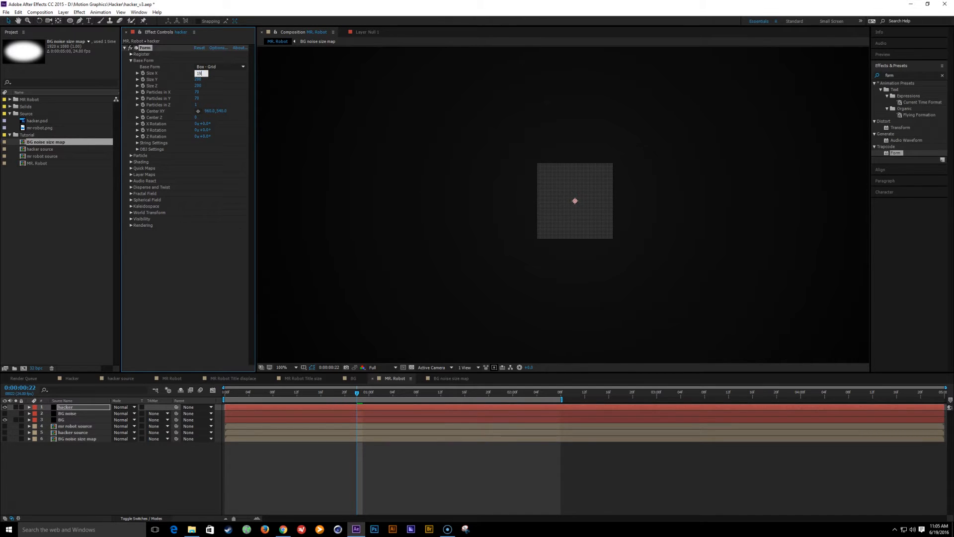
pyautogui.press('Tab')
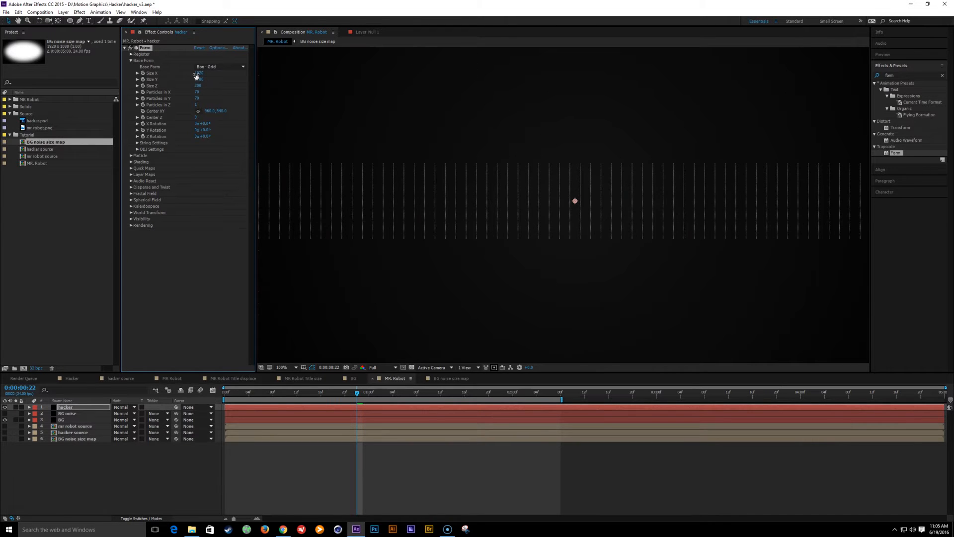
pyautogui.scroll(-1, 419, 127)
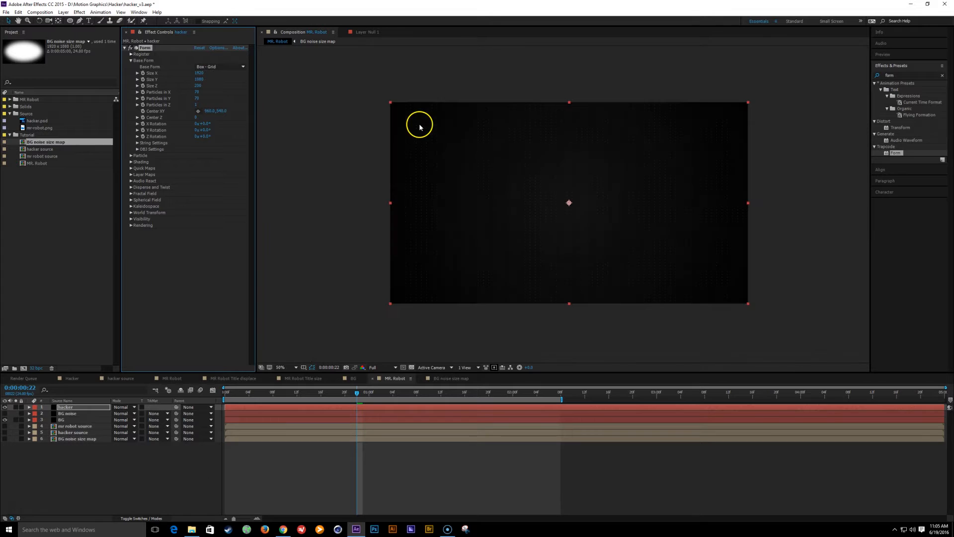
# Step: Increase the hacker grid's density to 374 Particles in X and 467 Particles in Y
pyautogui.moveTo(197, 92); pyautogui.dragTo(315, 98)
pyautogui.moveTo(198, 95); pyautogui.dragTo(358, 111)
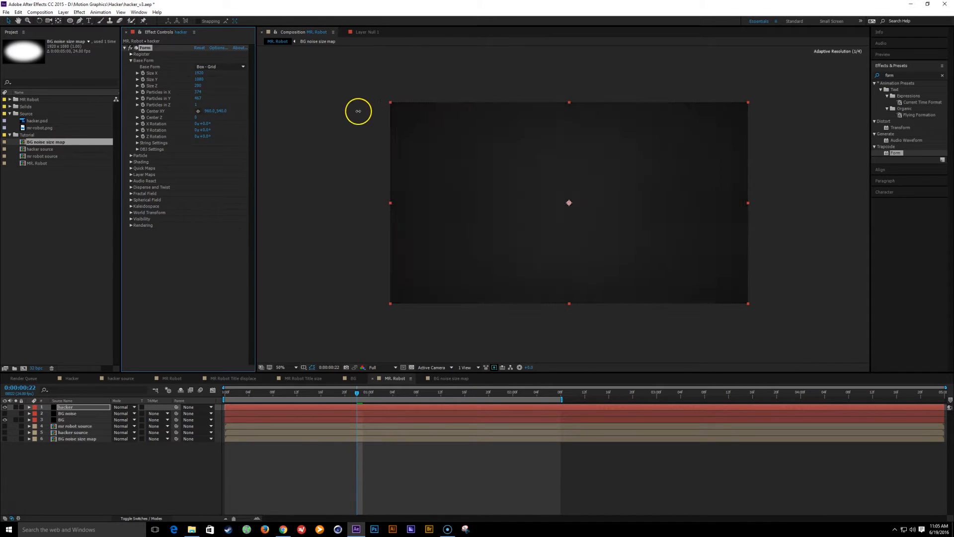
pyautogui.scroll(1, 491, 196)
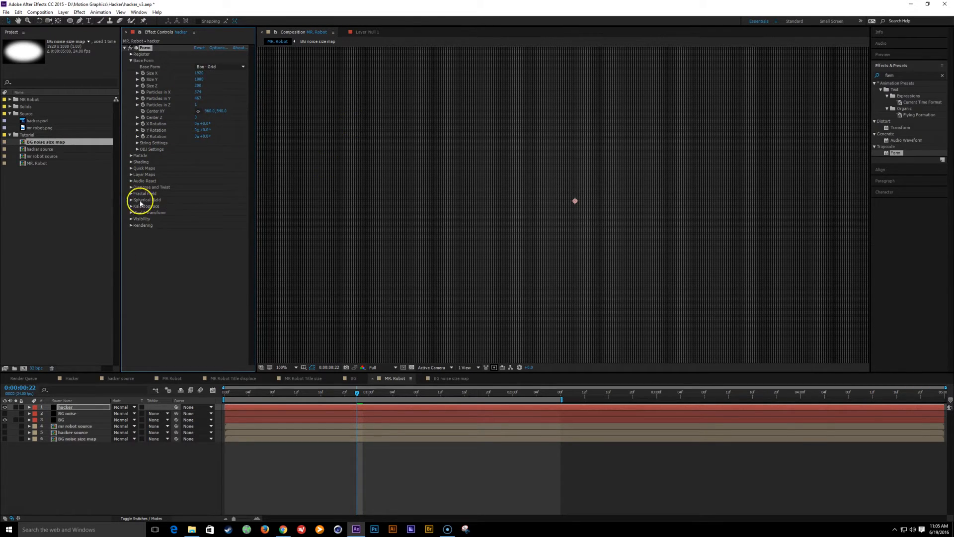
# Step: Set Form's Color and Alpha layer map to hacker source, using RGBA to RGBA functionality mapped over XY
pyautogui.click(131, 175)
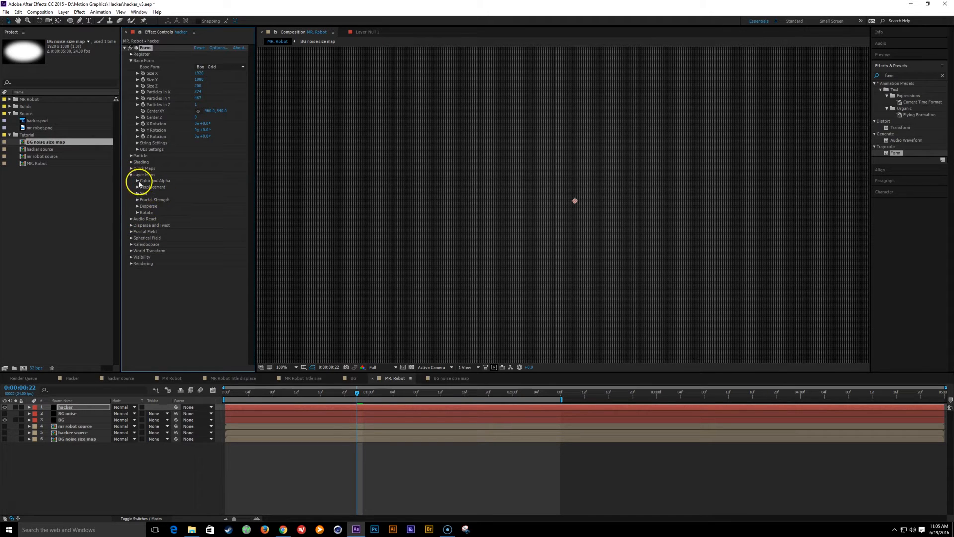
pyautogui.click(137, 181)
pyautogui.click(219, 188)
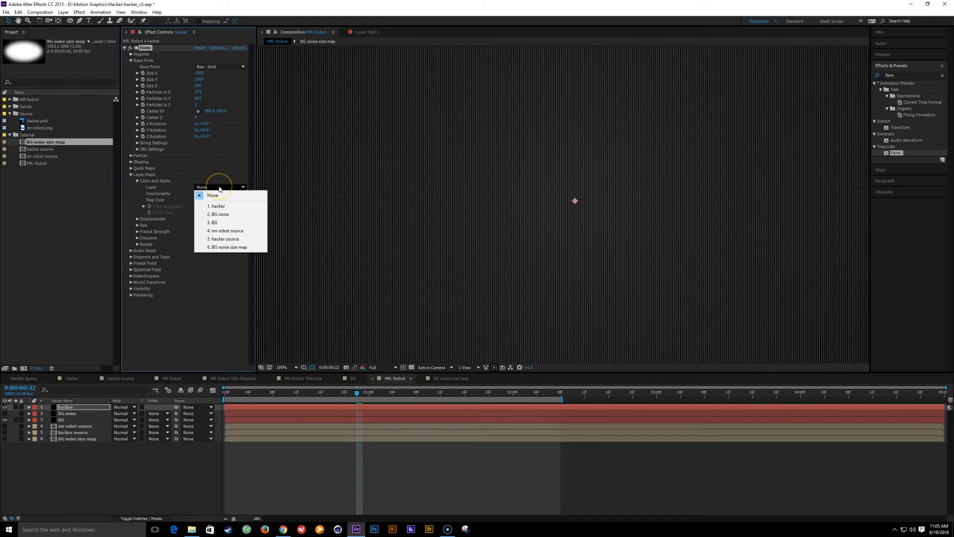
pyautogui.click(237, 241)
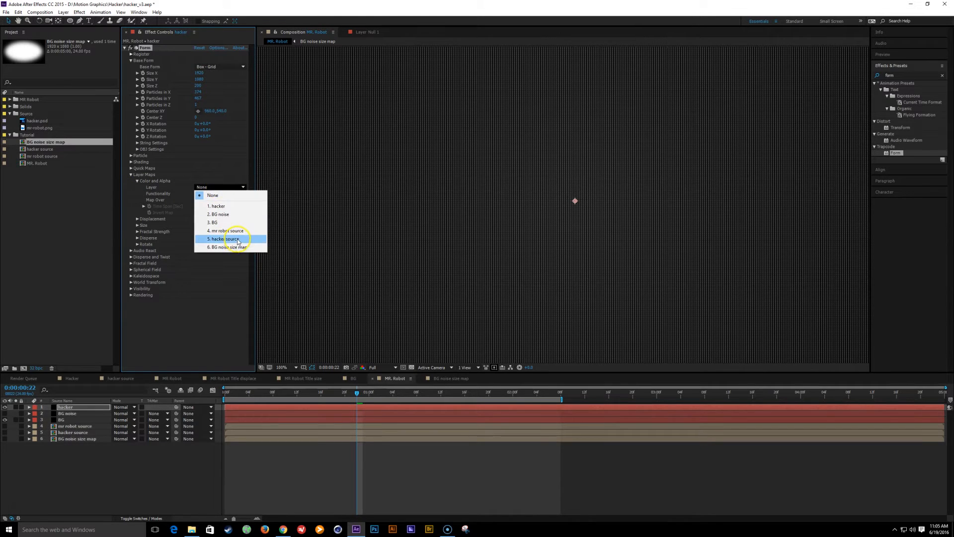
pyautogui.click(238, 240)
pyautogui.click(226, 194)
pyautogui.click(230, 210)
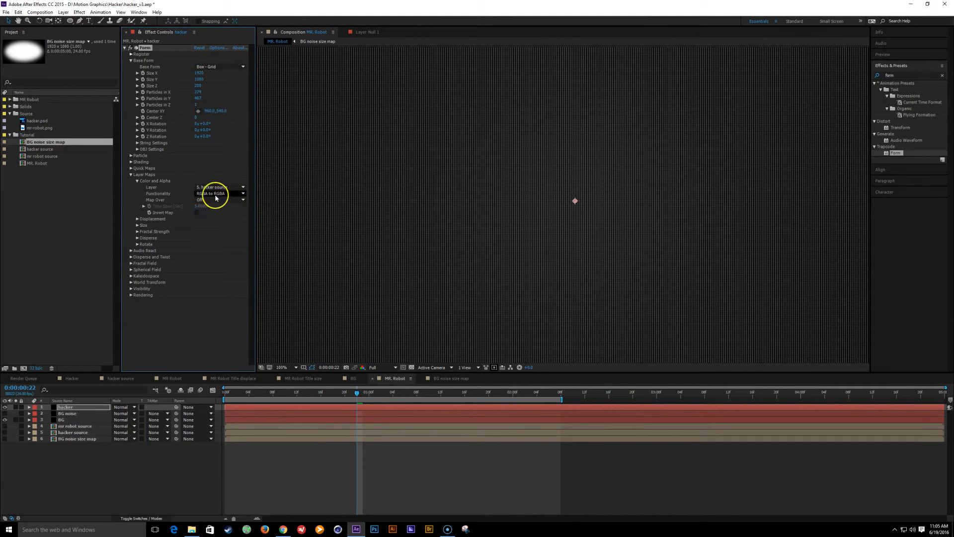
pyautogui.click(212, 200)
pyautogui.click(219, 219)
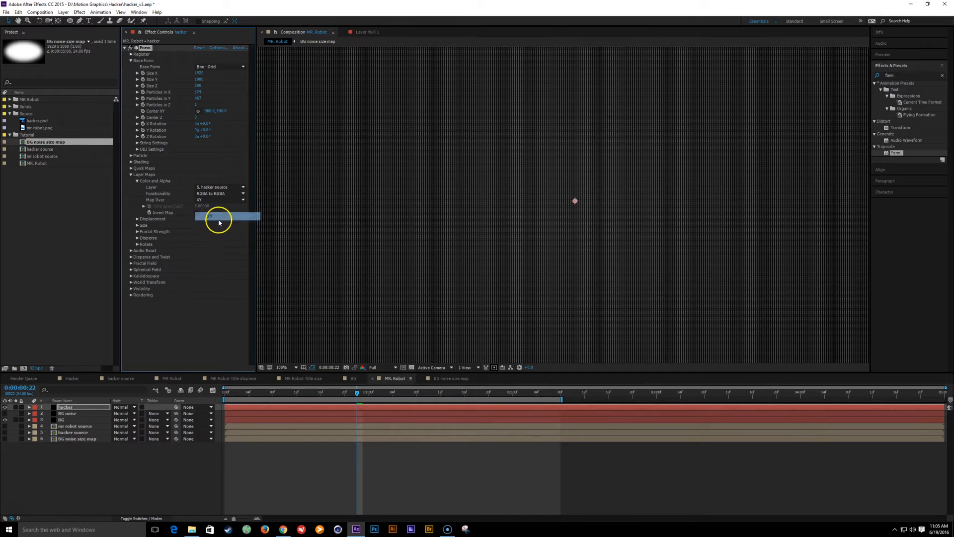
# Step: Check the hacker particles at 0:00:01:19, then increase Particles in X and reduce Particles in Y to 444
pyautogui.moveTo(580, 292); pyautogui.dragTo(548, 252)
pyautogui.scroll(-1, 548, 254)
pyautogui.scroll(1, 547, 255)
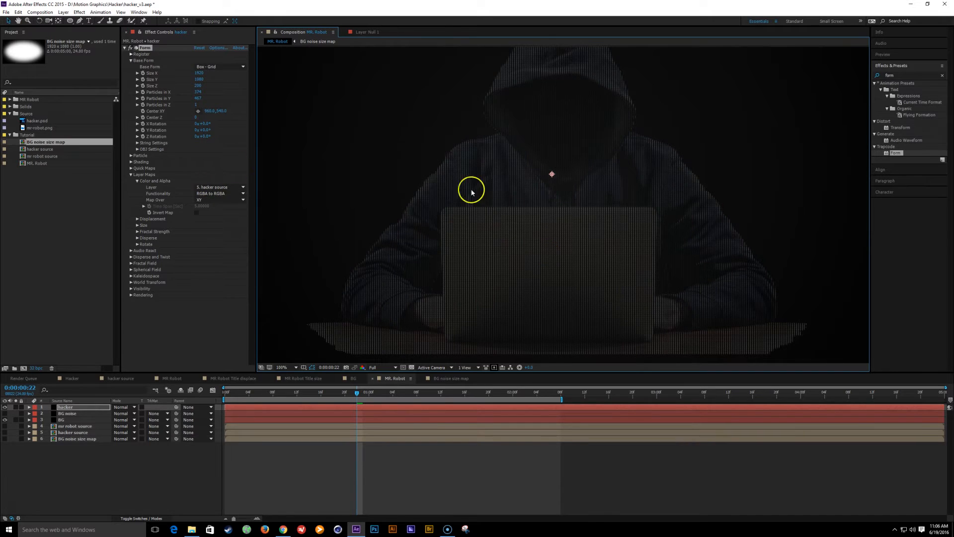
pyautogui.moveTo(342, 392); pyautogui.dragTo(483, 394)
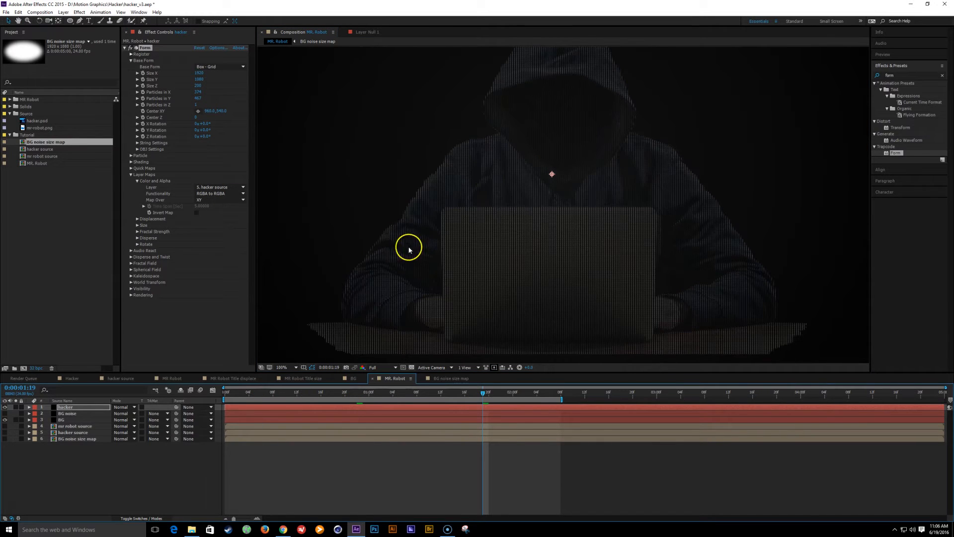
pyautogui.moveTo(198, 92); pyautogui.dragTo(290, 98)
pyautogui.moveTo(198, 99); pyautogui.dragTo(186, 92)
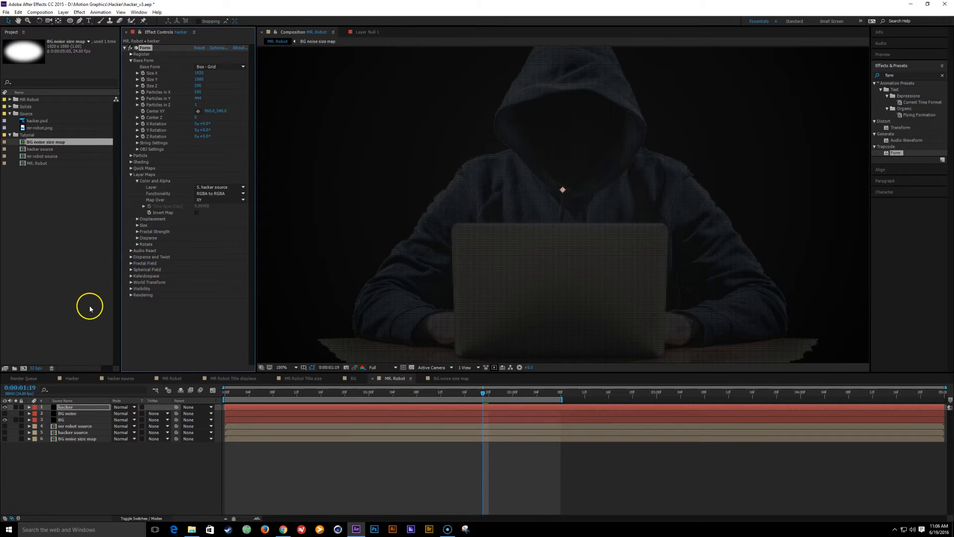
pyautogui.click(53, 157)
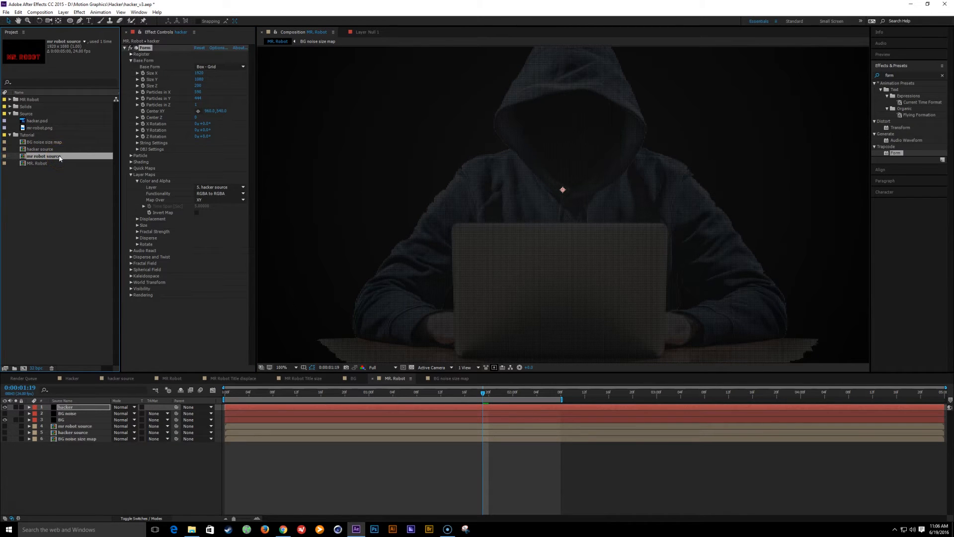
pyautogui.hotkey('ctrl', 'd')
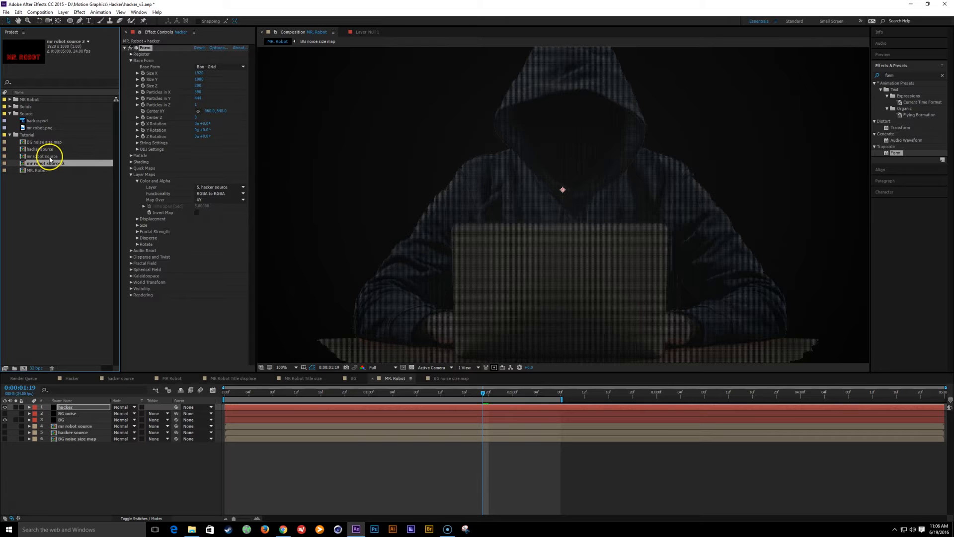
pyautogui.press('Return')
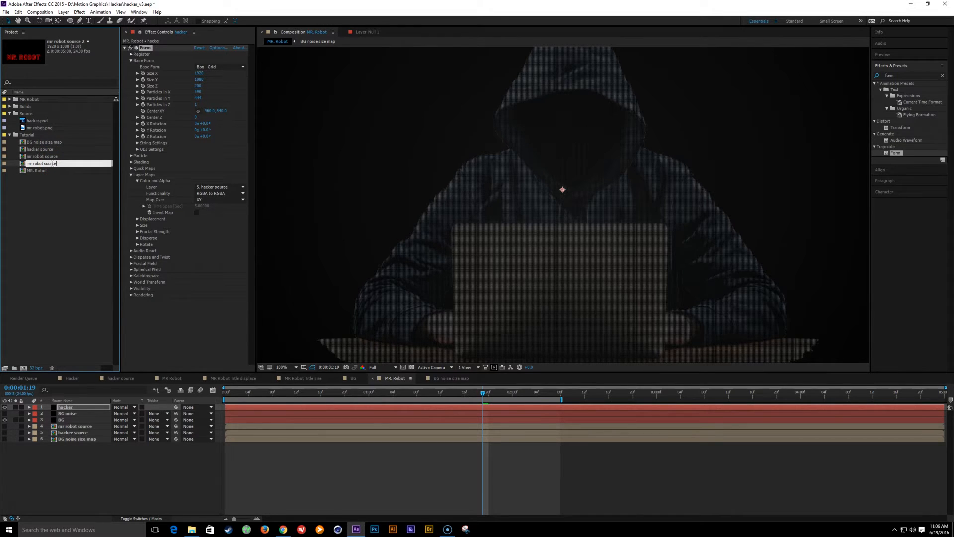
pyautogui.click(52, 175)
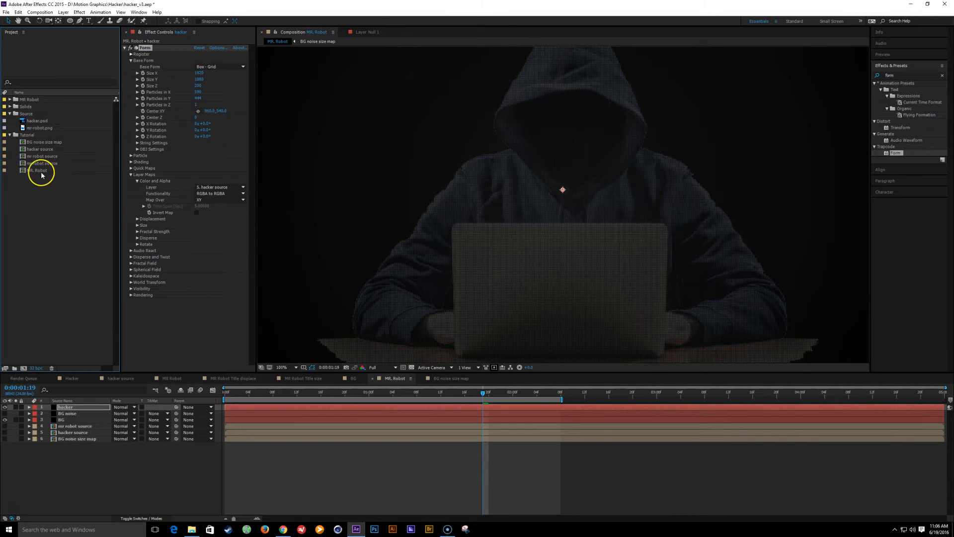
pyautogui.hotkey('ctrl', 'z')
pyautogui.hotkey('ctrl', 'z')
# Step: Duplicate the hacker source composition and rename the copy "hacker source displacement map"
pyautogui.click(43, 151)
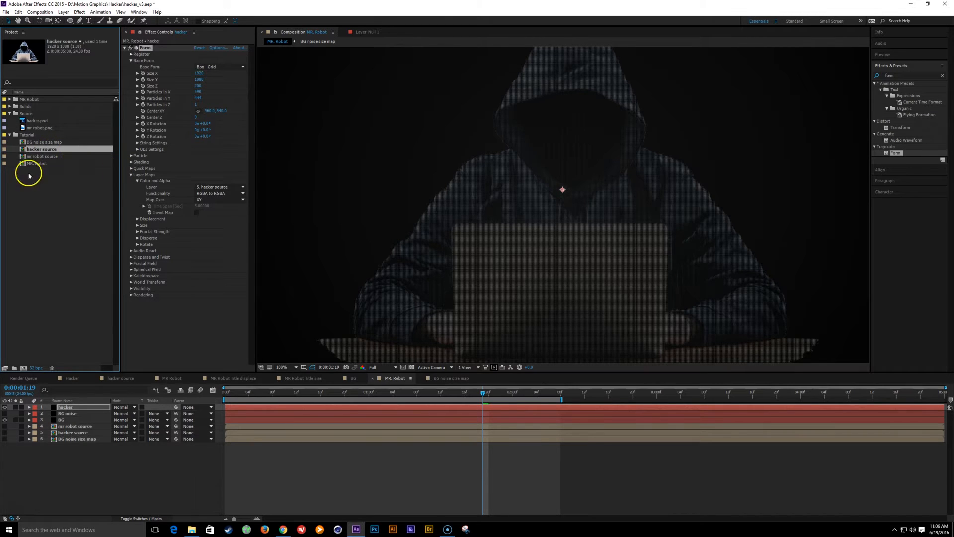
pyautogui.hotkey('ctrl', 'd')
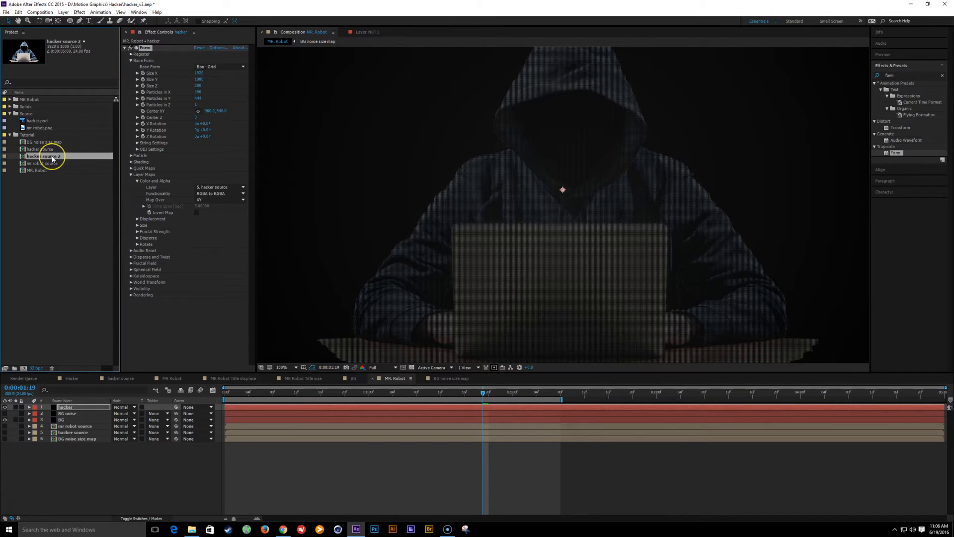
pyautogui.press('Return')
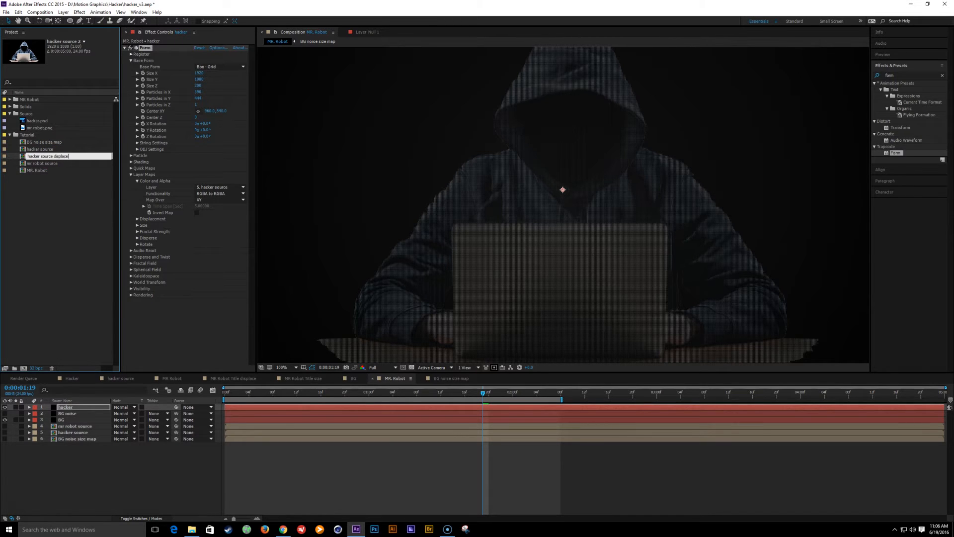
pyautogui.write('hacker source displacement map')
pyautogui.press('Return')
# Step: Open the hacker source displacement map composition and add a black 1920 x 1080 solid beneath hacker.psd
pyautogui.doubleClick(53, 158)
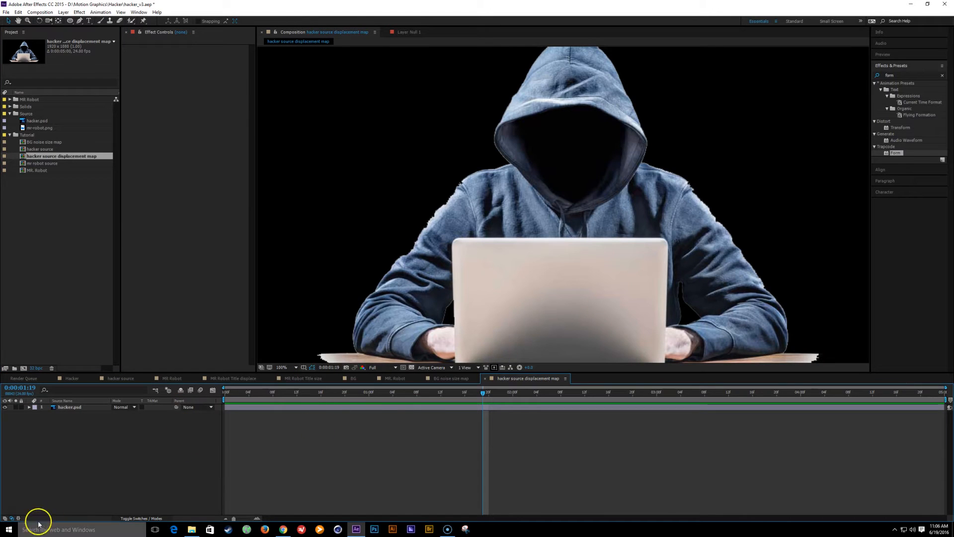
pyautogui.hotkey('ctrl', 'y')
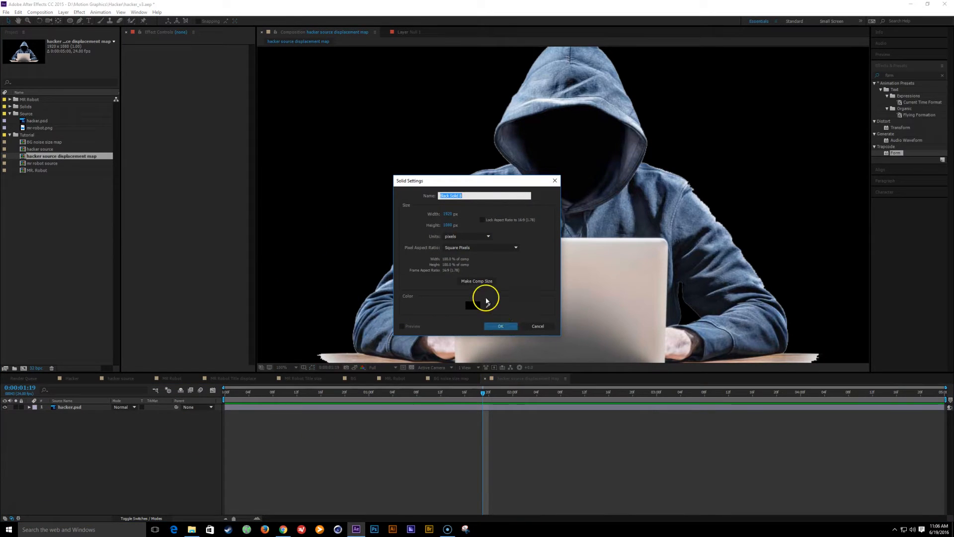
pyautogui.click(472, 305)
pyautogui.click(284, 175)
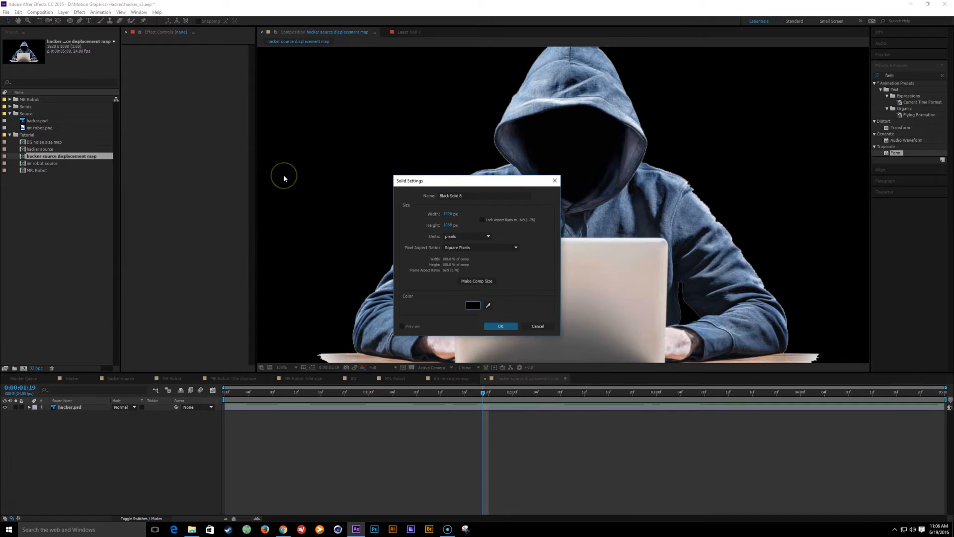
pyautogui.press('Return')
pyautogui.moveTo(65, 407); pyautogui.dragTo(66, 417)
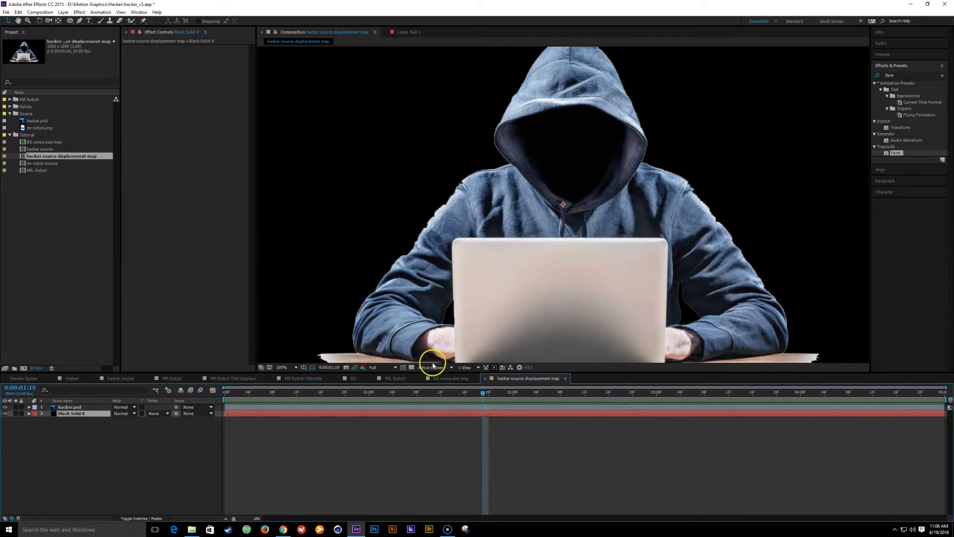
# Step: Turn on the transparency grid and briefly hide the black solid to inspect the transparent areas around the hacker
pyautogui.click(411, 367)
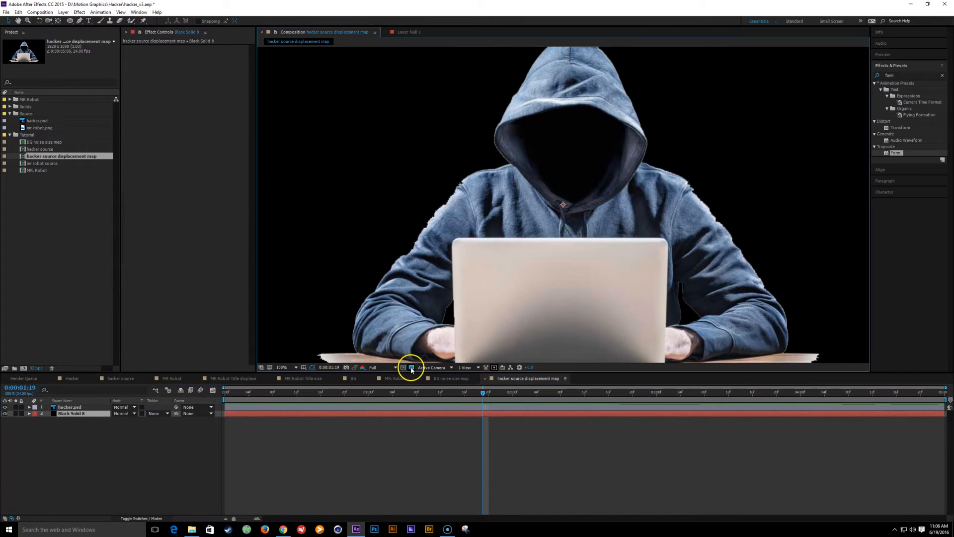
pyautogui.click(5, 413)
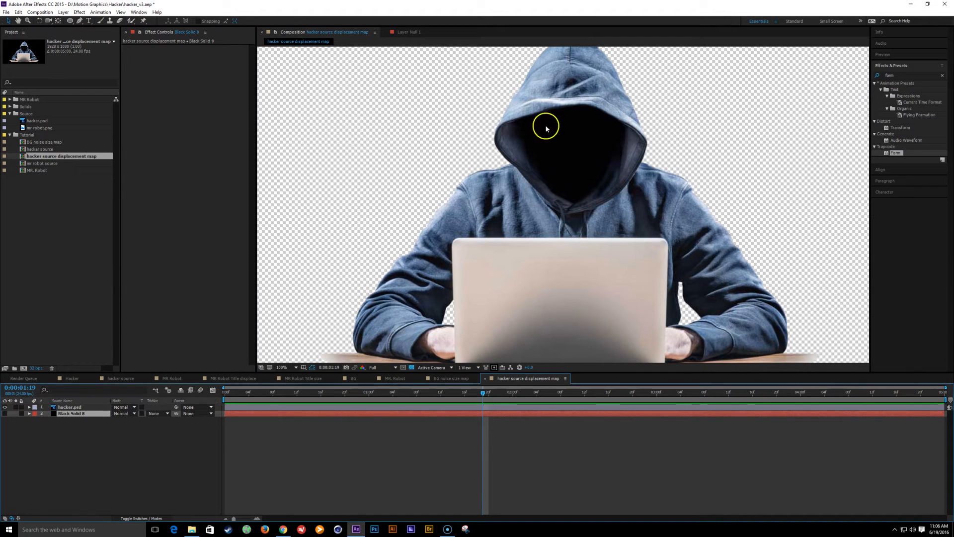
pyautogui.click(5, 413)
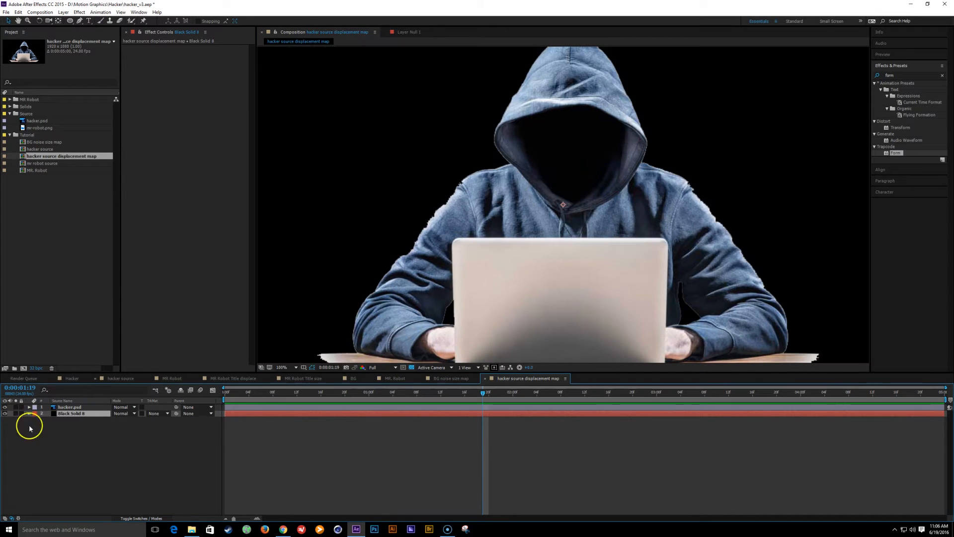
# Step: Add an adjustment layer above hacker.psd and apply the Tint effect to it
pyautogui.click(67, 476)
pyautogui.hotkey('ctrl', 'alt', 'y')
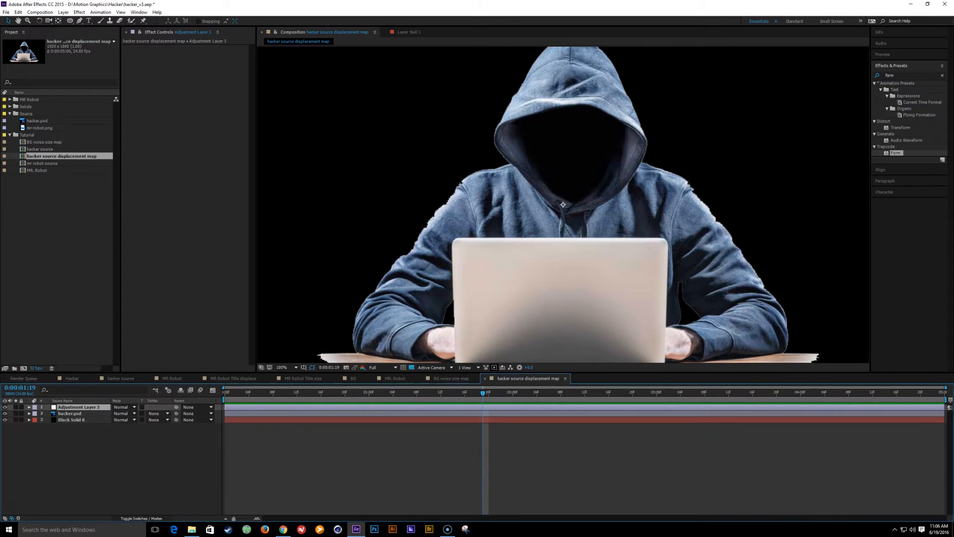
pyautogui.click(900, 75)
pyautogui.write('t')
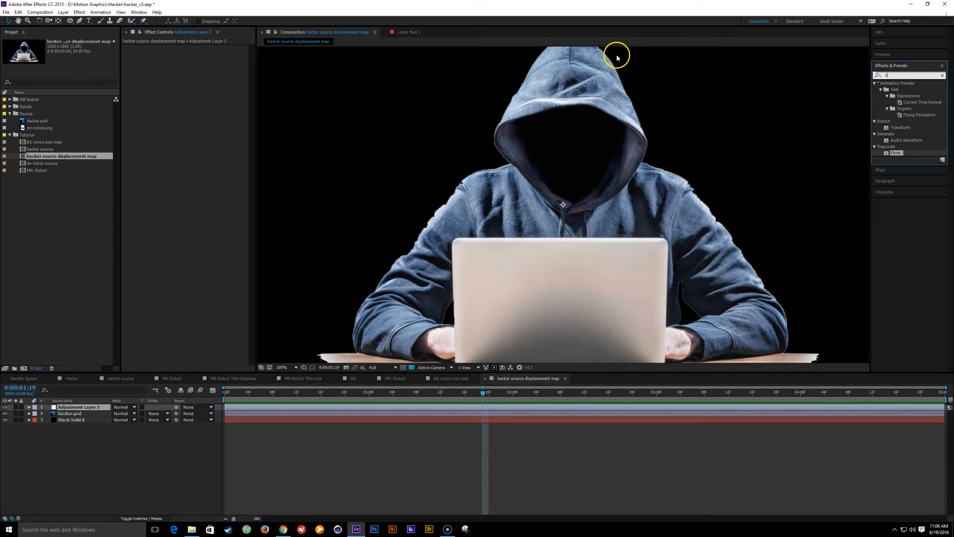
pyautogui.write('int')
pyautogui.doubleClick(896, 108)
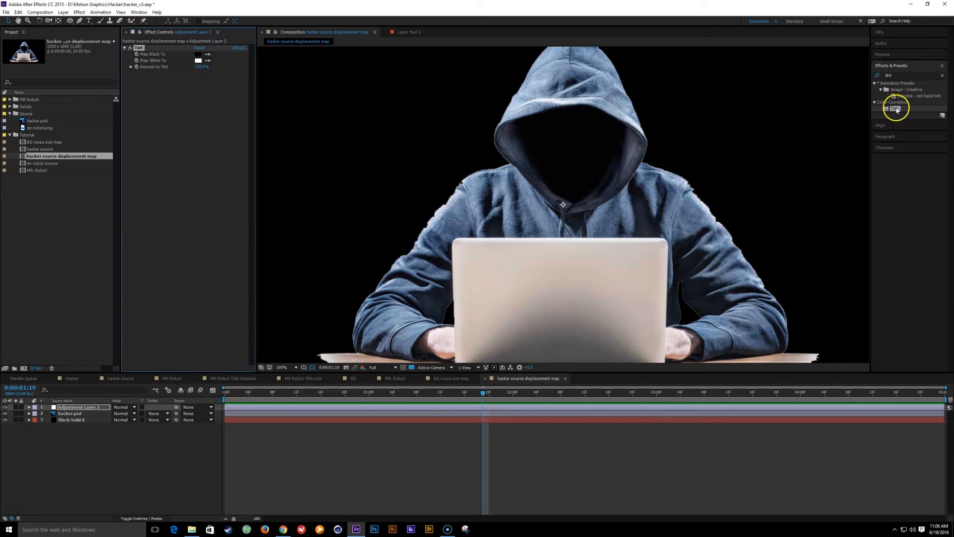
# Step: Set the Tint effect's Map Black To color to a 50% brightness gray
pyautogui.click(198, 55)
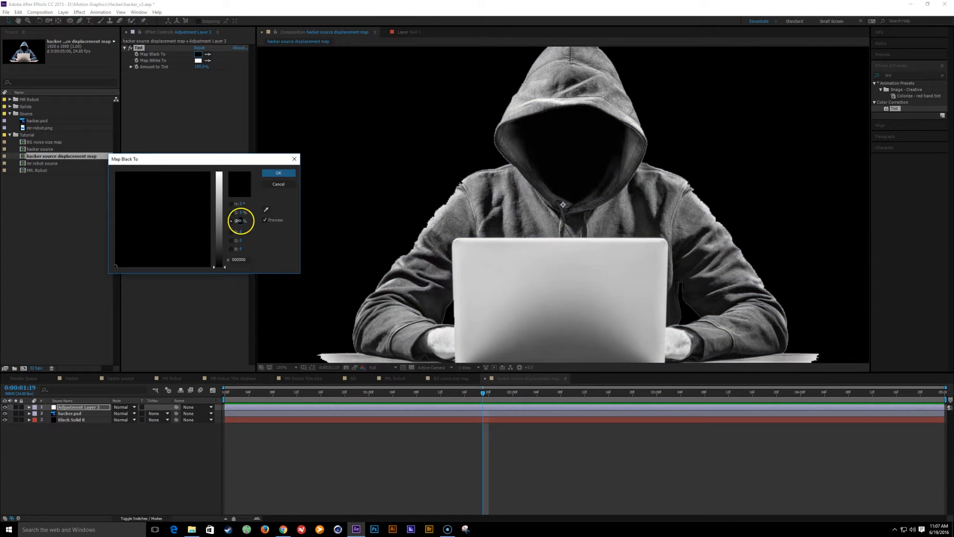
pyautogui.write('50')
pyautogui.press('Return')
pyautogui.scroll(-1, 496, 223)
pyautogui.scroll(1, 497, 223)
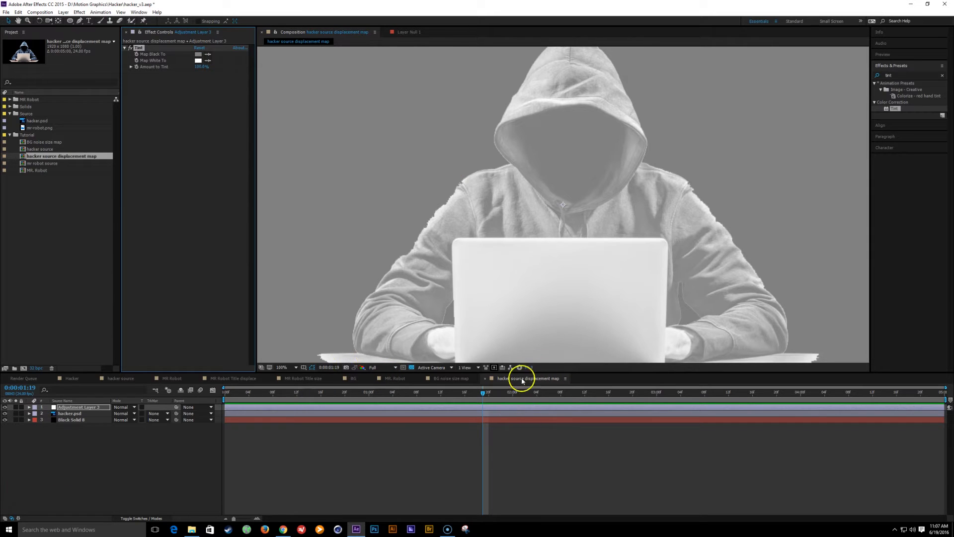
# Step: Apply the Curves effect to the adjustment layer and move it above Tint in the effect order
pyautogui.click(906, 75)
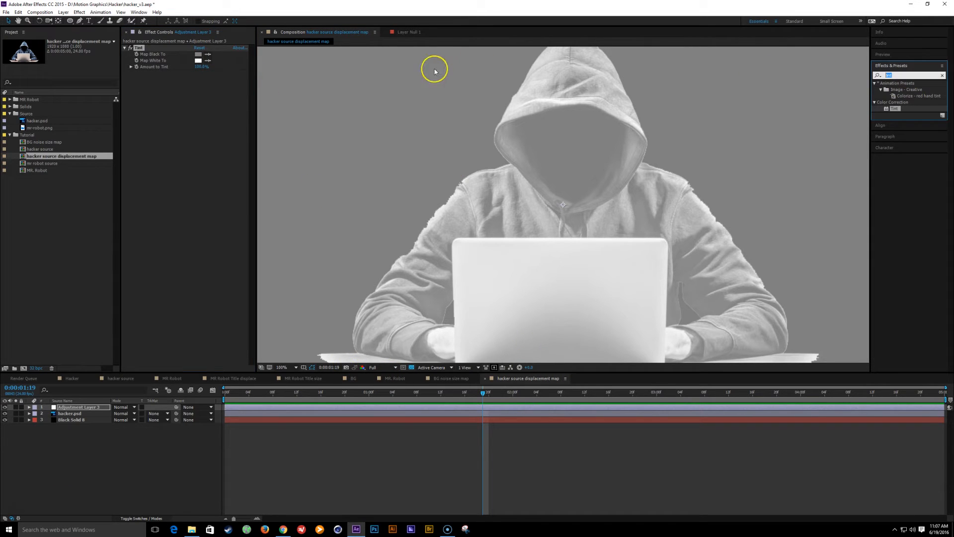
pyautogui.write('curv')
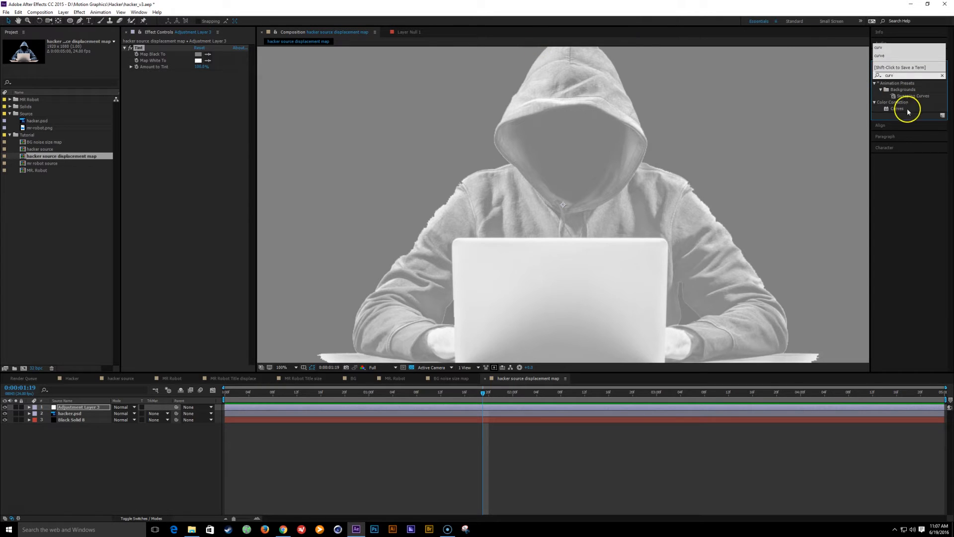
pyautogui.doubleClick(899, 110)
pyautogui.moveTo(163, 176); pyautogui.dragTo(163, 188)
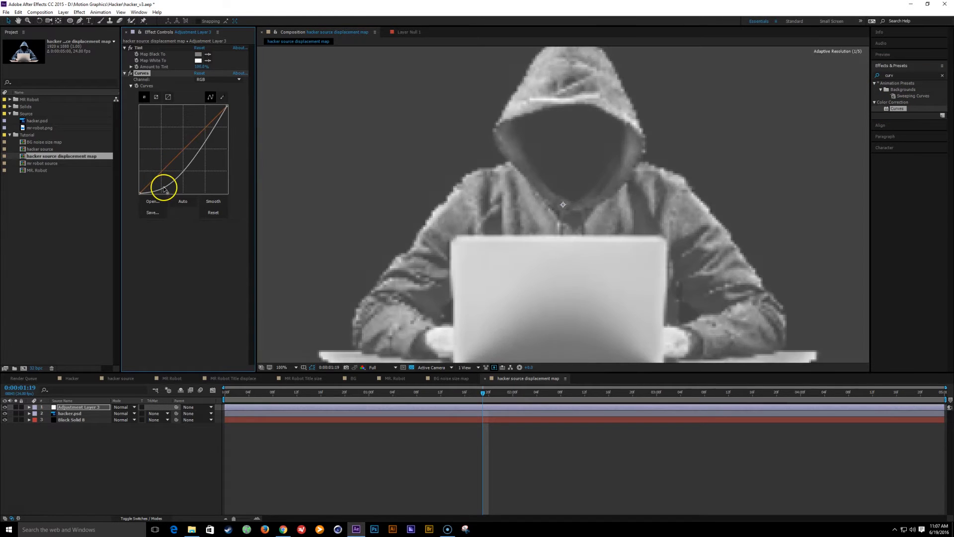
pyautogui.hotkey('ctrl', 'z')
pyautogui.moveTo(144, 74); pyautogui.dragTo(145, 48)
# Step: Shape the RGB curve into an S by raising the highlights and lowering the shadows to add contrast
pyautogui.moveTo(207, 100); pyautogui.dragTo(205, 93)
pyautogui.moveTo(159, 147); pyautogui.dragTo(155, 161)
pyautogui.moveTo(205, 93); pyautogui.dragTo(206, 88)
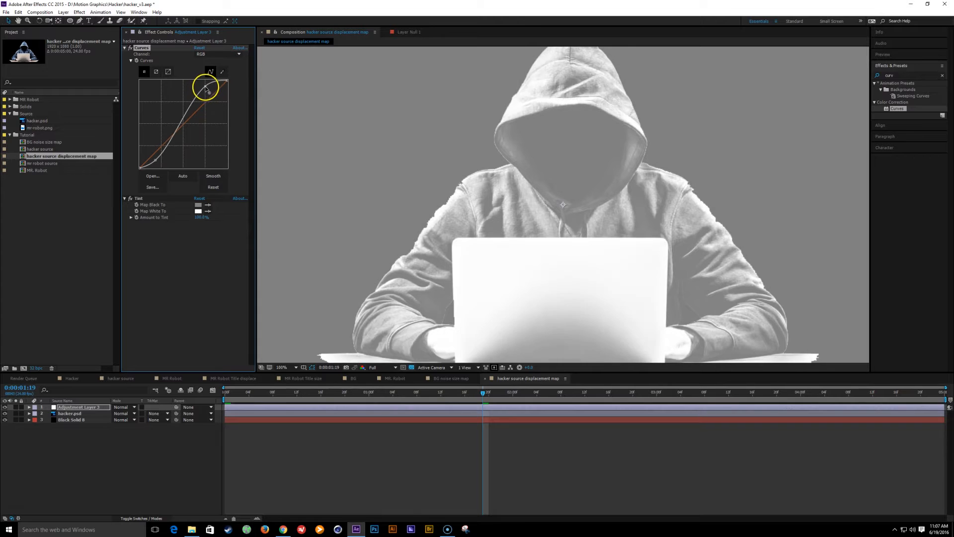
pyautogui.moveTo(156, 160); pyautogui.dragTo(155, 158)
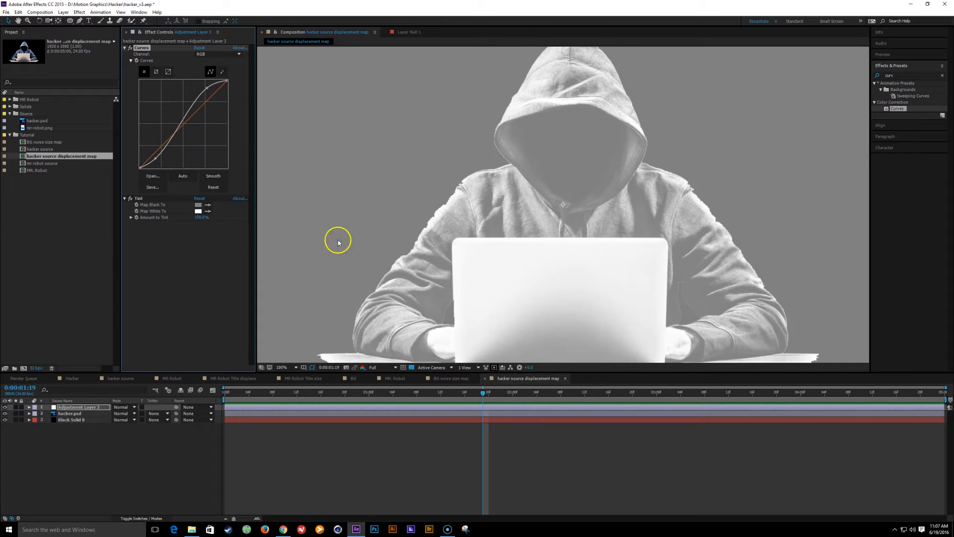
pyautogui.click(118, 493)
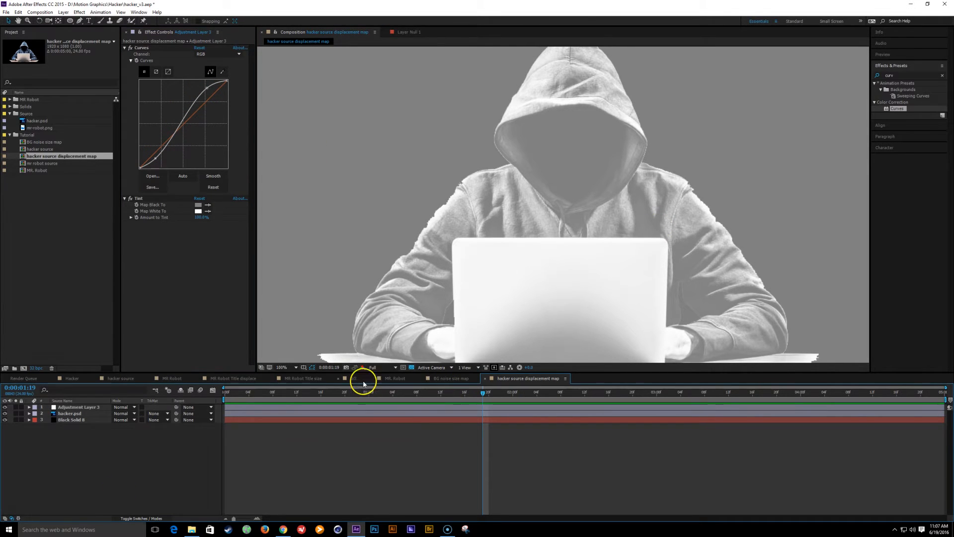
# Step: Add the hacker source displacement map composition to the MR. Robot composition as its lowest layer
pyautogui.click(395, 379)
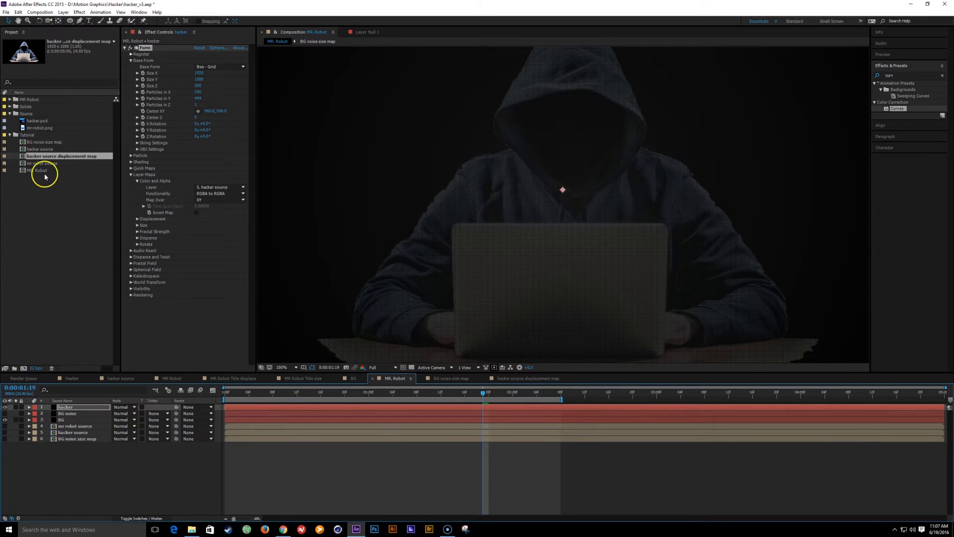
pyautogui.moveTo(80, 160); pyautogui.dragTo(38, 484)
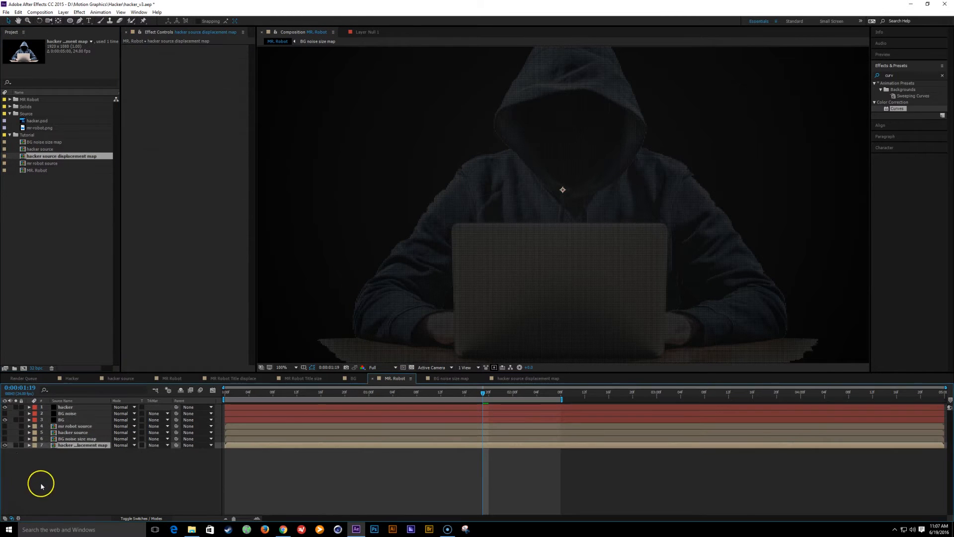
# Step: Hide the hacker source displacement map layer in the MR. Robot composition
pyautogui.click(16, 446)
pyautogui.click(16, 445)
pyautogui.click(4, 446)
# Step: Set the hacker layer's Form displacement map functionality to Individual XYZ and Map Over to XY
pyautogui.click(76, 407)
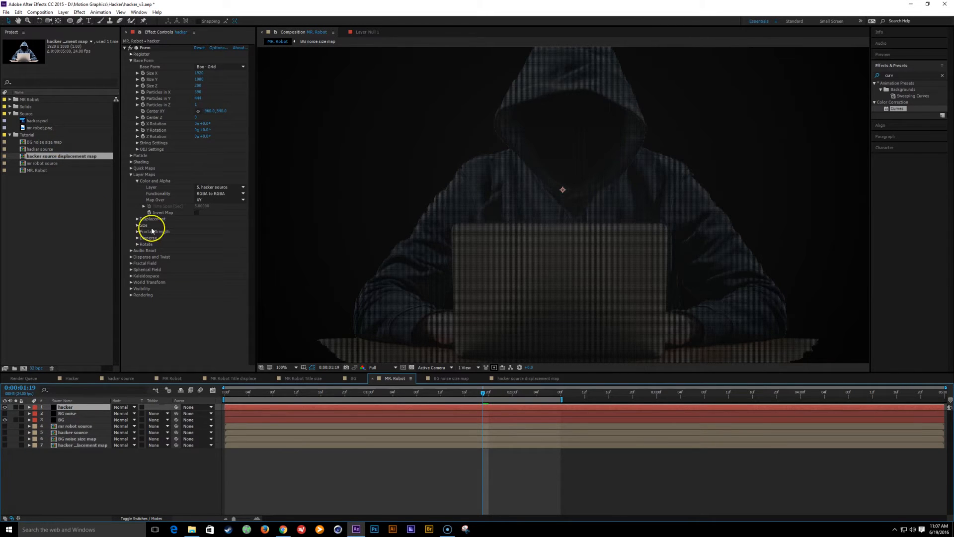
pyautogui.click(138, 219)
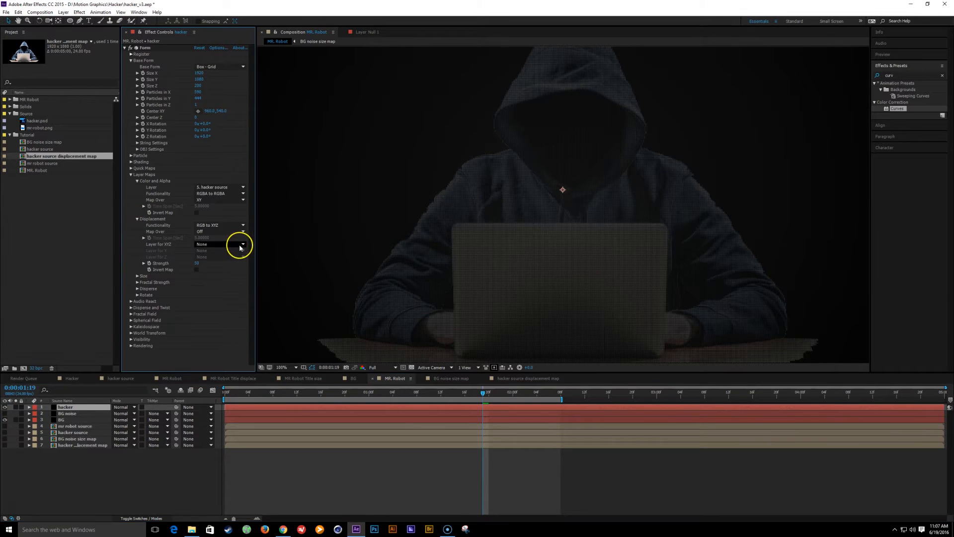
pyautogui.click(223, 225)
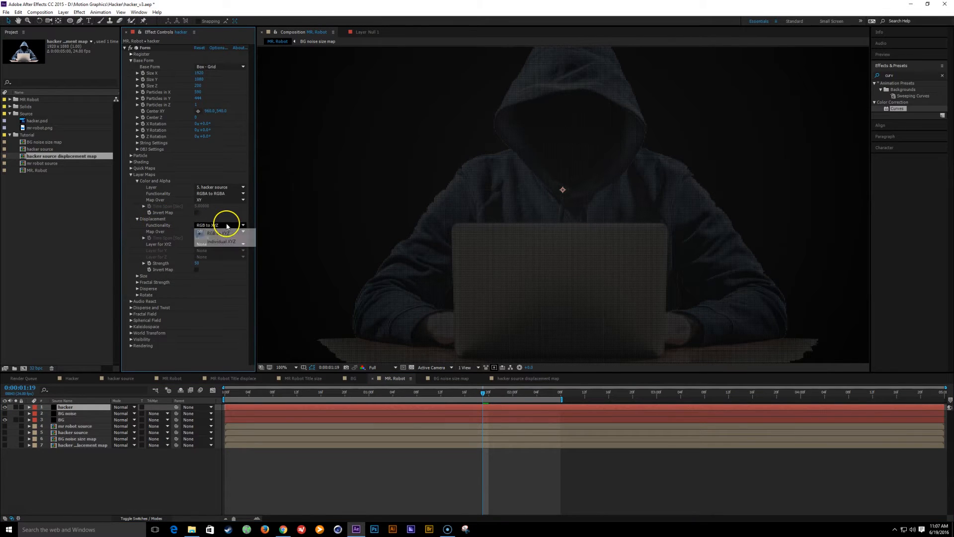
pyautogui.click(230, 241)
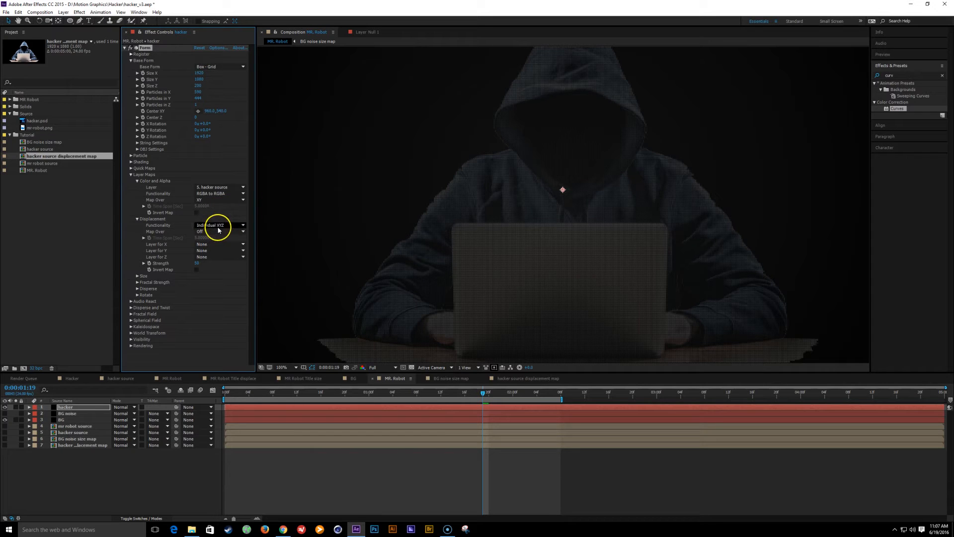
pyautogui.click(224, 231)
pyautogui.click(216, 260)
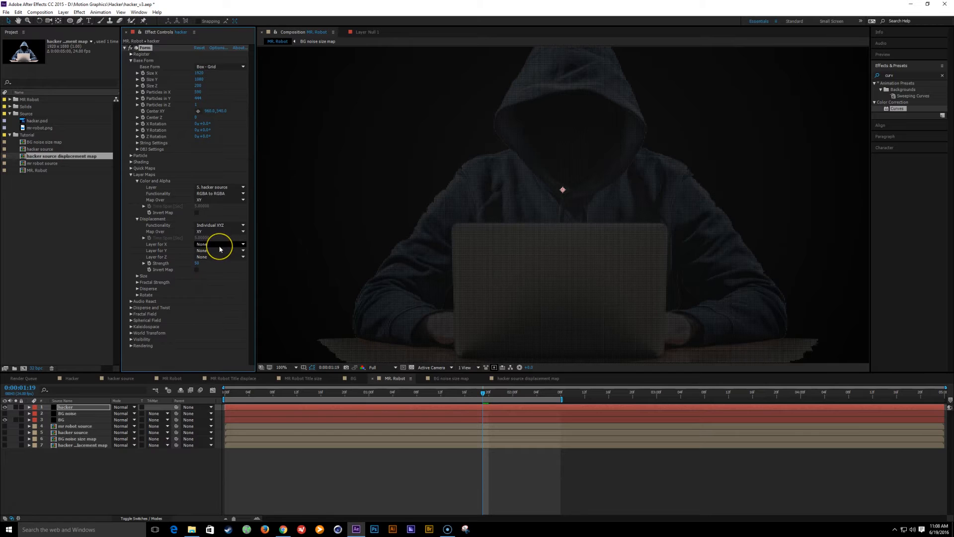
# Step: Assign the hacker source displacement map as the displacement Layer for X and try different displacement strengths
pyautogui.click(215, 246)
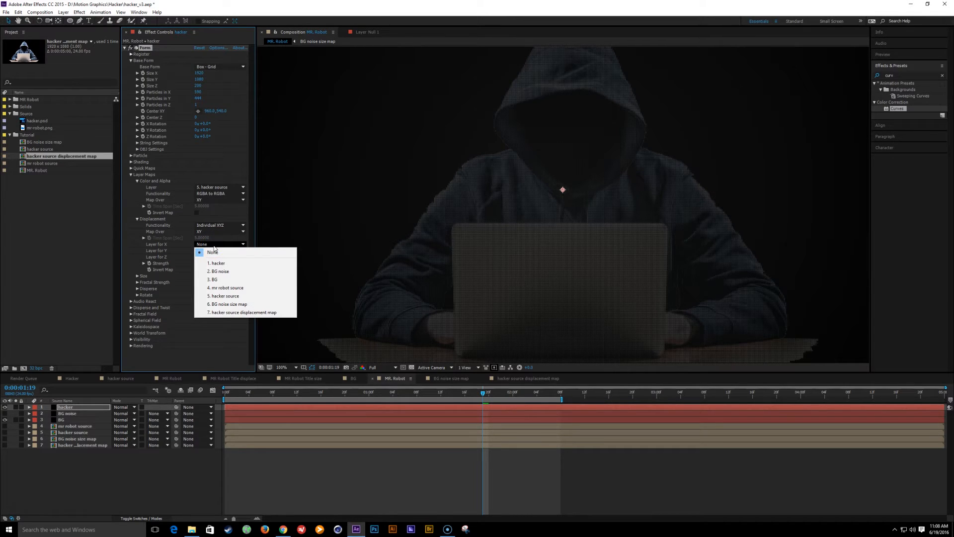
pyautogui.click(265, 314)
pyautogui.moveTo(198, 264); pyautogui.dragTo(273, 234)
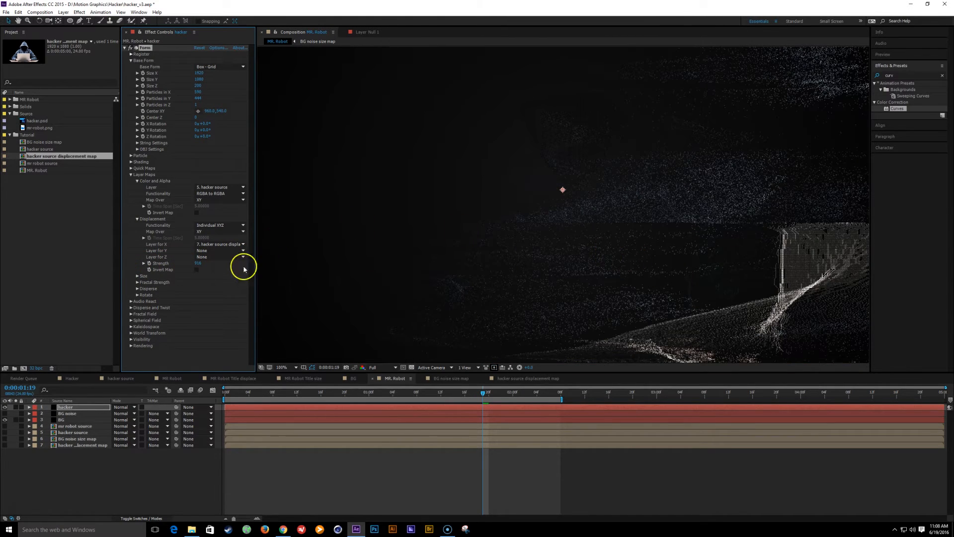
pyautogui.moveTo(244, 269); pyautogui.dragTo(196, 265)
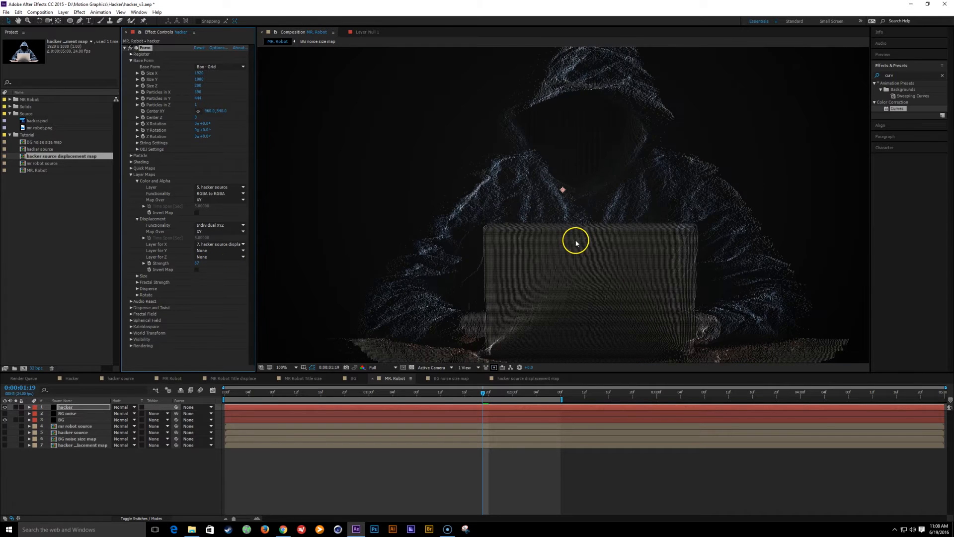
# Step: Add a camera to the composition, try orbiting around the hacker particles, and undo the orbit
pyautogui.rightClick(71, 482)
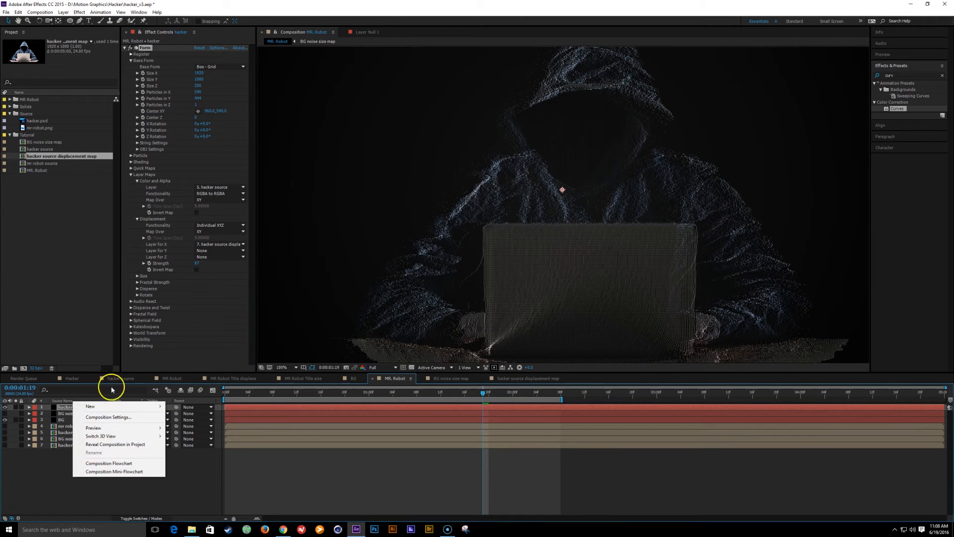
pyautogui.moveTo(112, 407)
pyautogui.click(185, 442)
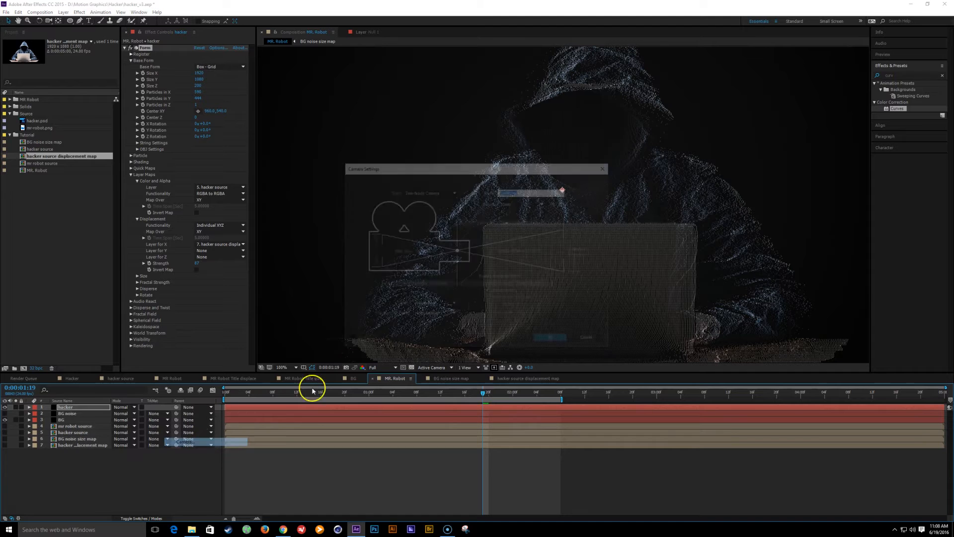
pyautogui.click(552, 338)
pyautogui.press('c')
pyautogui.moveTo(492, 282); pyautogui.dragTo(603, 275)
pyautogui.hotkey('ctrl', 'z')
pyautogui.hotkey('ctrl', 'z')
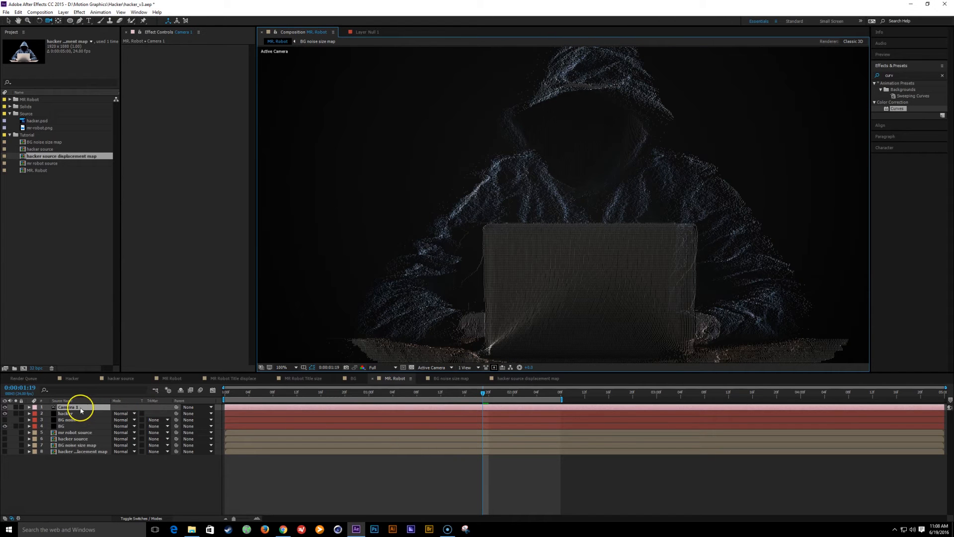
# Step: Set the hacker's displacement Layer for X to None and Layer for Z to the hacker source displacement map
pyautogui.click(65, 415)
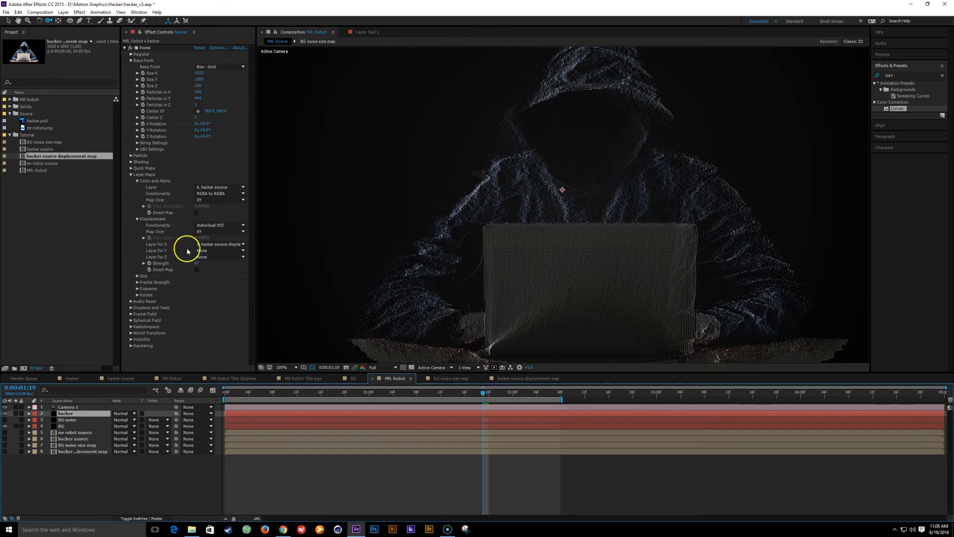
pyautogui.click(216, 244)
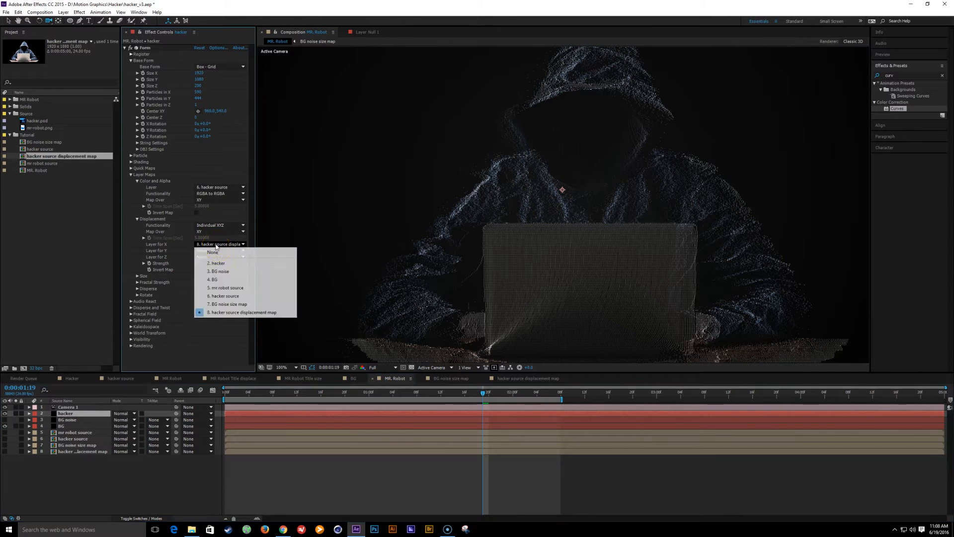
pyautogui.click(216, 251)
pyautogui.click(219, 257)
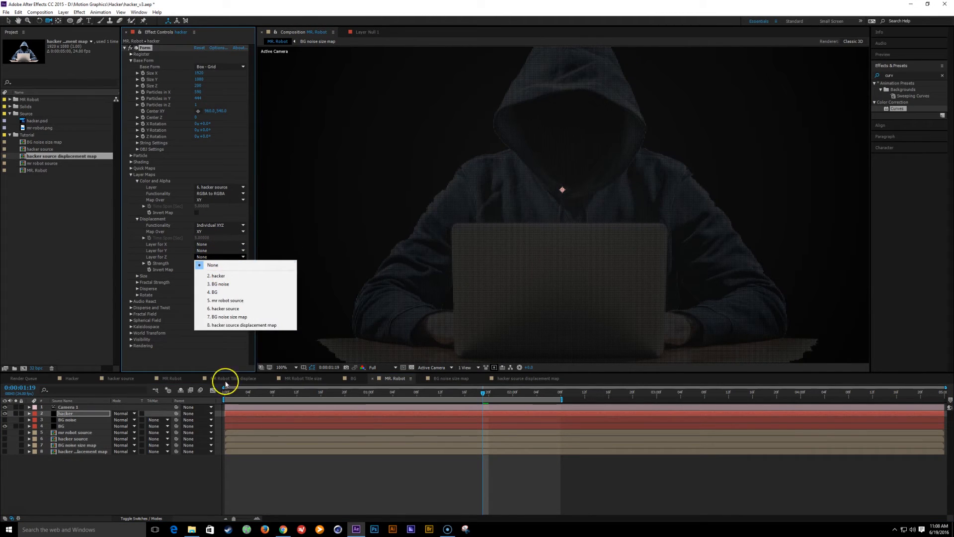
pyautogui.click(266, 325)
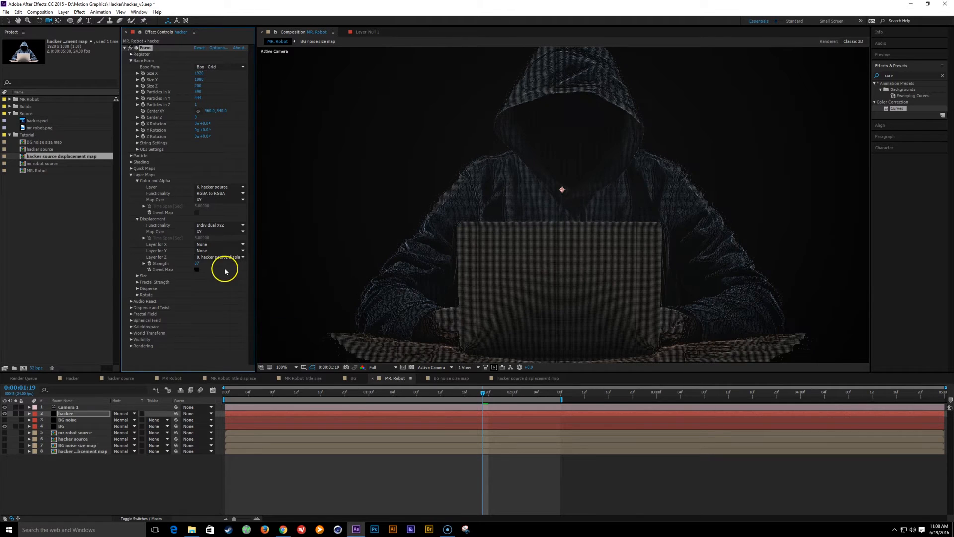
# Step: Try various negative strengths for the Z displacement and orbit the camera to preview the hacker particles in depth
pyautogui.click(196, 266)
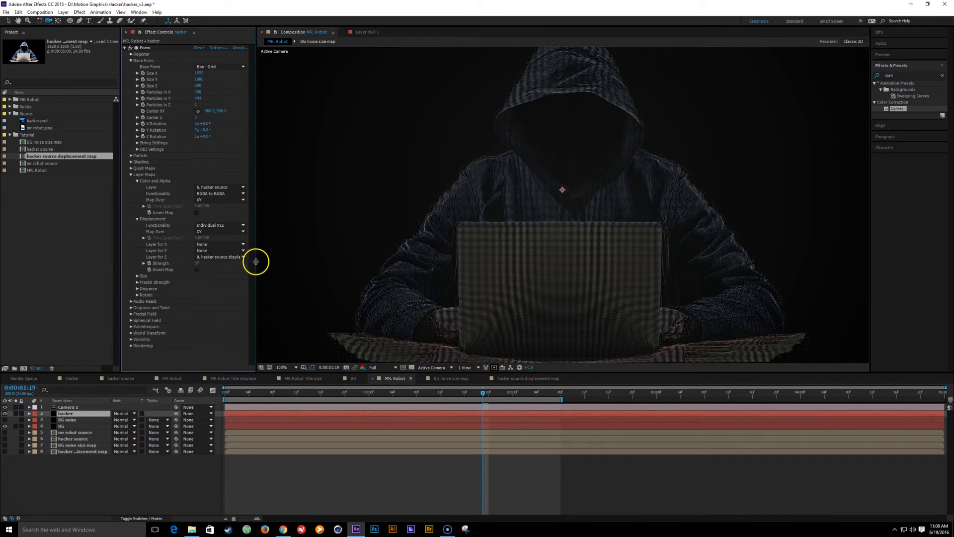
pyautogui.moveTo(196, 266); pyautogui.dragTo(139, 285)
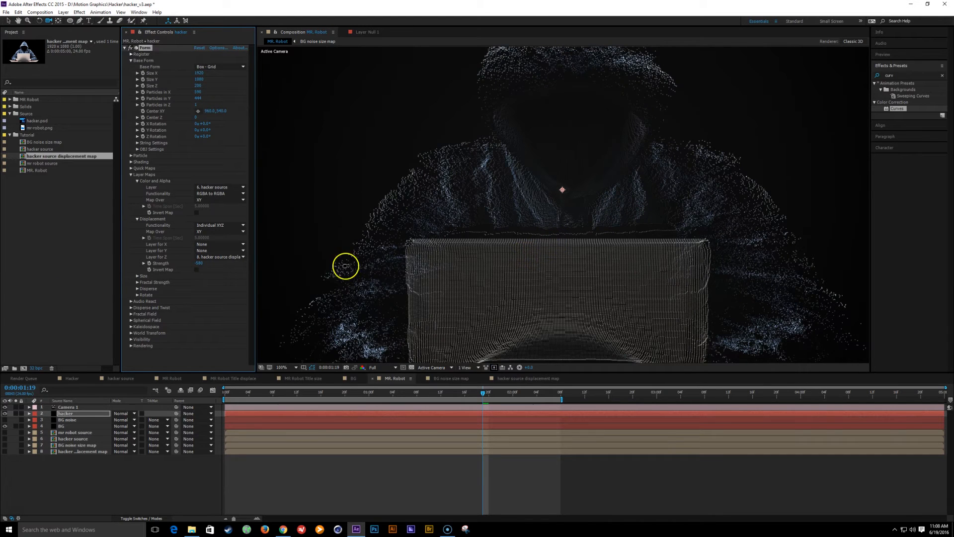
pyautogui.moveTo(394, 273); pyautogui.dragTo(621, 269)
pyautogui.click(199, 264)
pyautogui.write('-297')
pyautogui.press('Return')
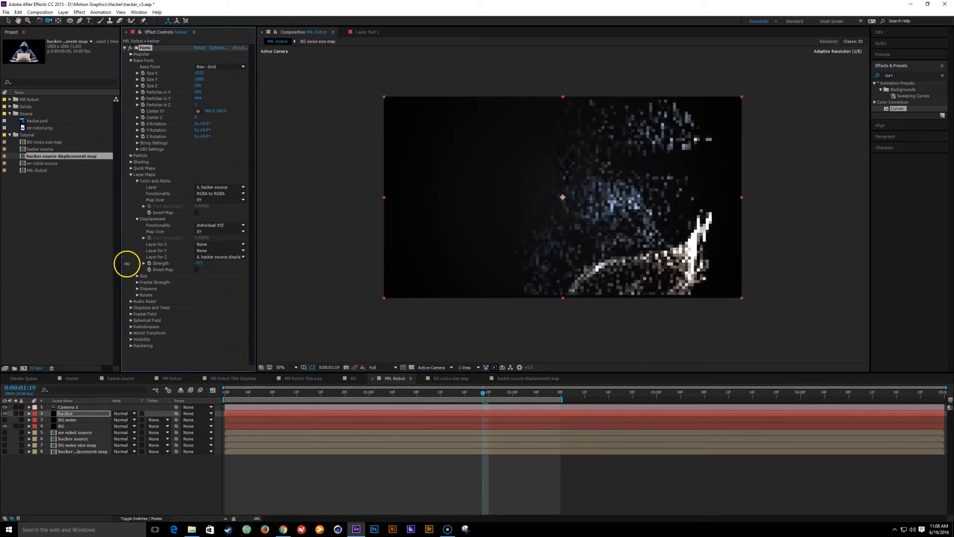
pyautogui.moveTo(198, 264); pyautogui.dragTo(276, 272)
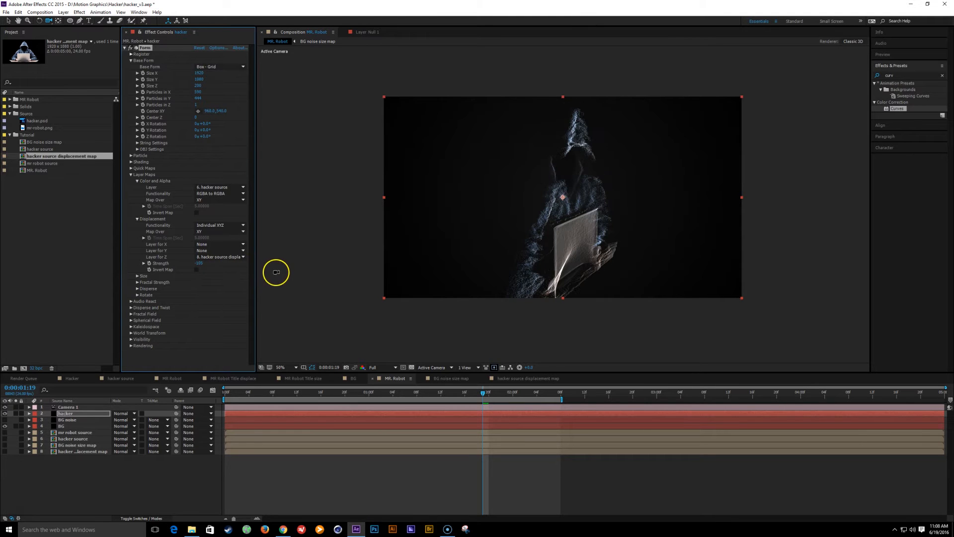
pyautogui.moveTo(202, 270); pyautogui.dragTo(30, 269)
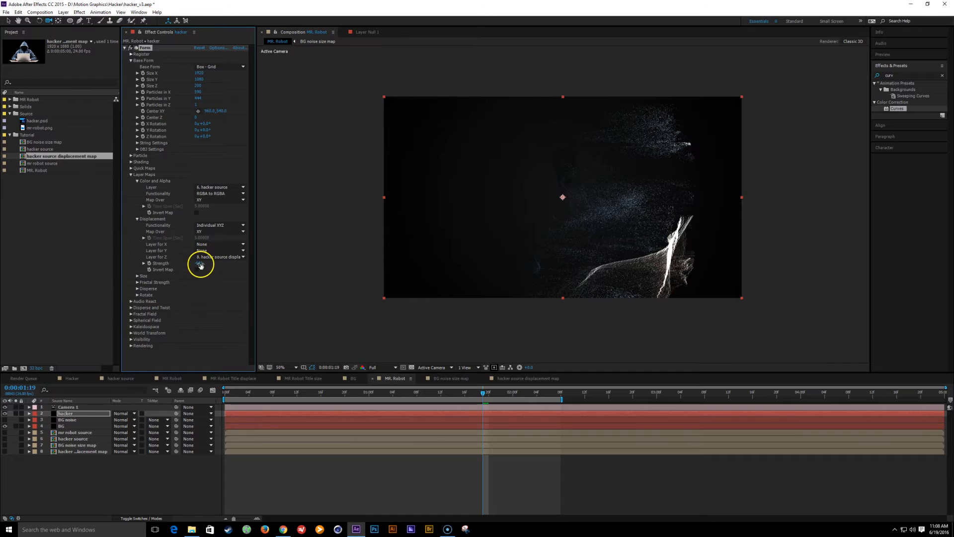
# Step: Set the hacker's displacement strength to 0 and delete the camera layer
pyautogui.write('0')
pyautogui.press('Return')
pyautogui.click(68, 406)
pyautogui.press('Delete')
pyautogui.scroll(1, 584, 303)
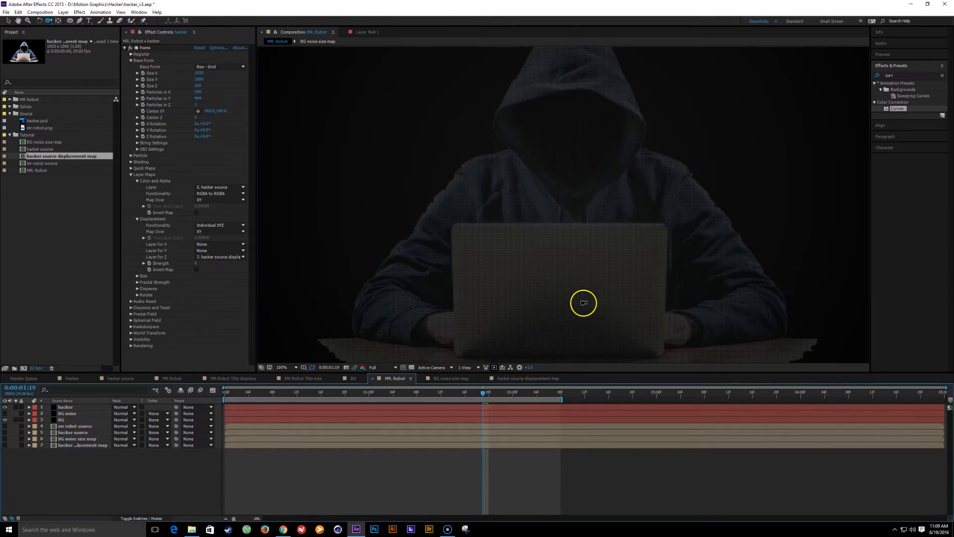
# Step: Set the displacement Layer for Z to None and Layer for X to the hacker source displacement map
pyautogui.click(219, 257)
pyautogui.click(219, 264)
pyautogui.click(220, 245)
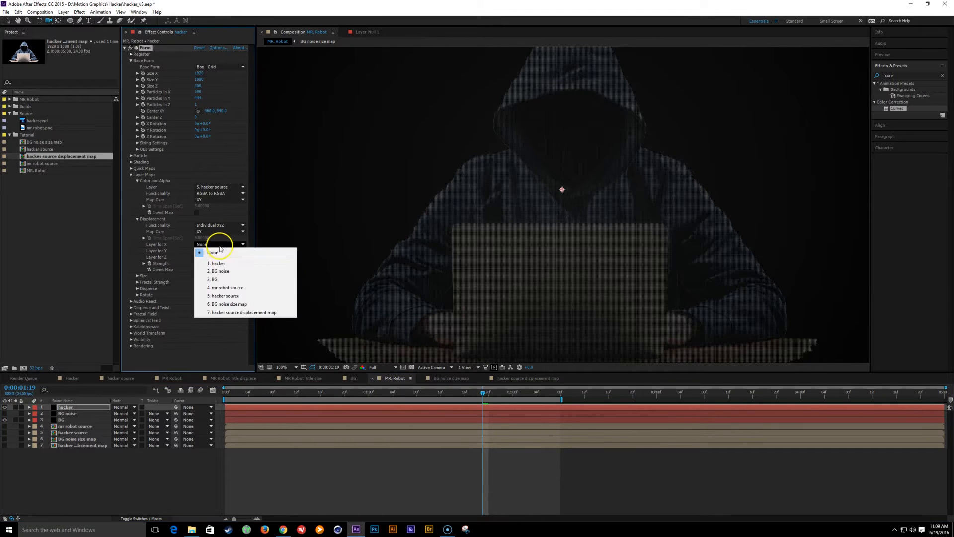
pyautogui.click(218, 263)
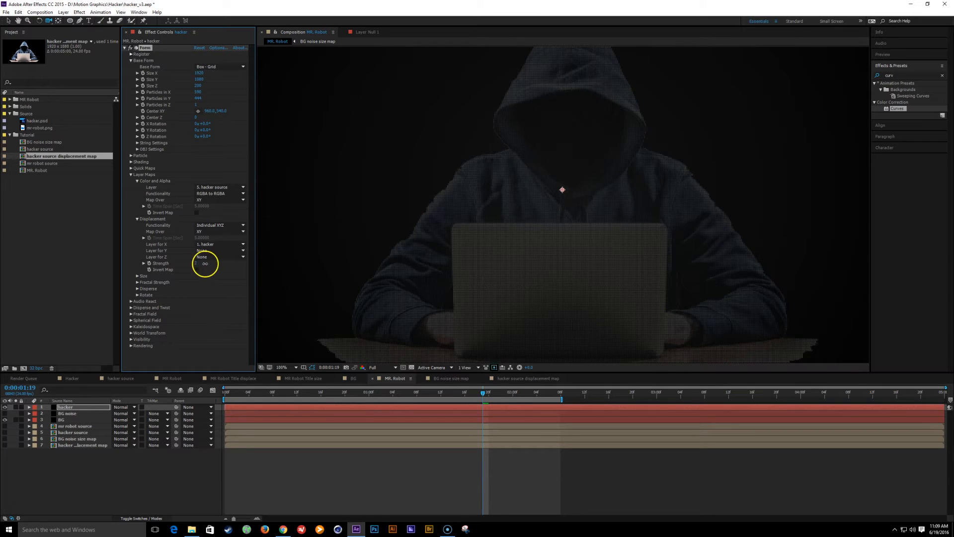
pyautogui.moveTo(207, 264); pyautogui.dragTo(179, 264)
pyautogui.click(216, 246)
pyautogui.click(244, 312)
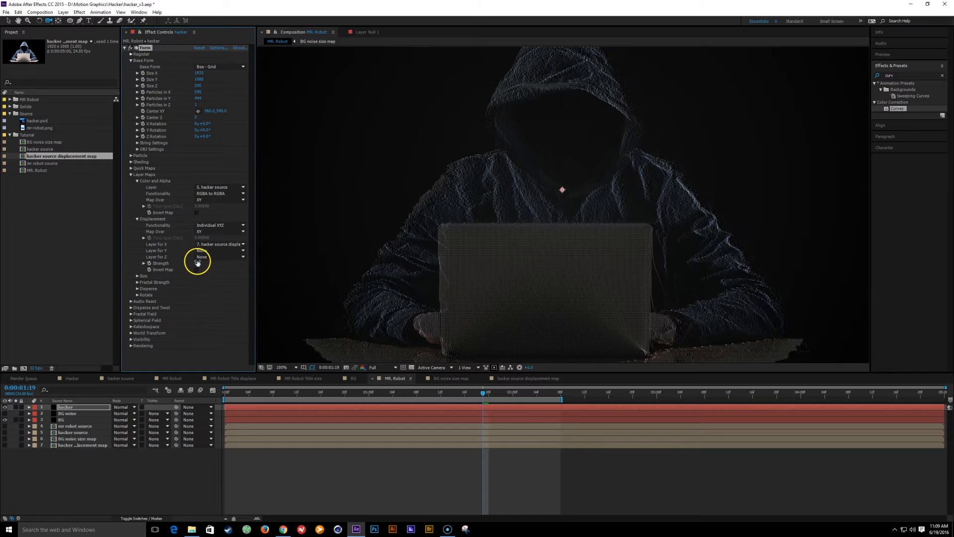
# Step: Set the hacker's displacement map strength to -20
pyautogui.moveTo(188, 263)
pyautogui.mouseDown()
pyautogui.moveTo(170, 262)
pyautogui.moveTo(194, 267)
pyautogui.mouseUp()
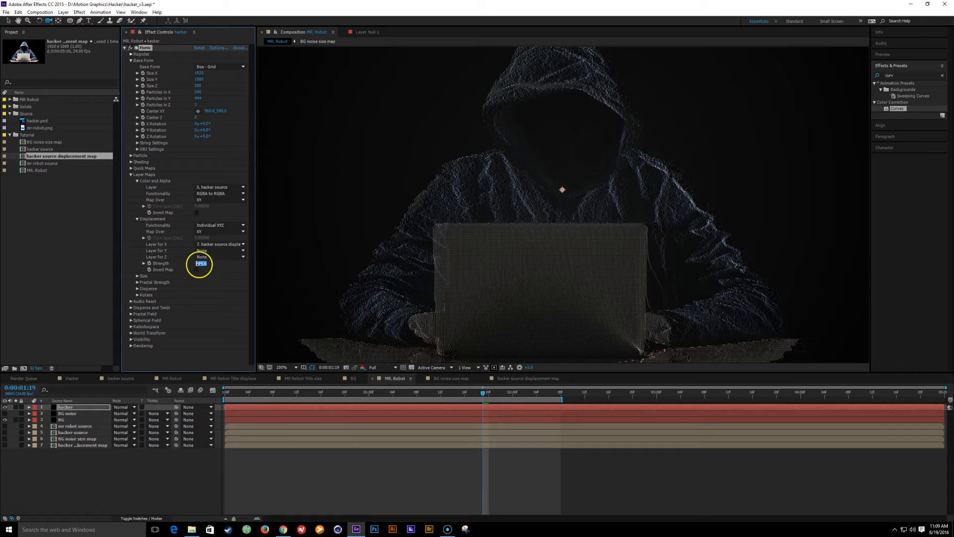
pyautogui.click(199, 264)
pyautogui.write('-10')
pyautogui.press('Return')
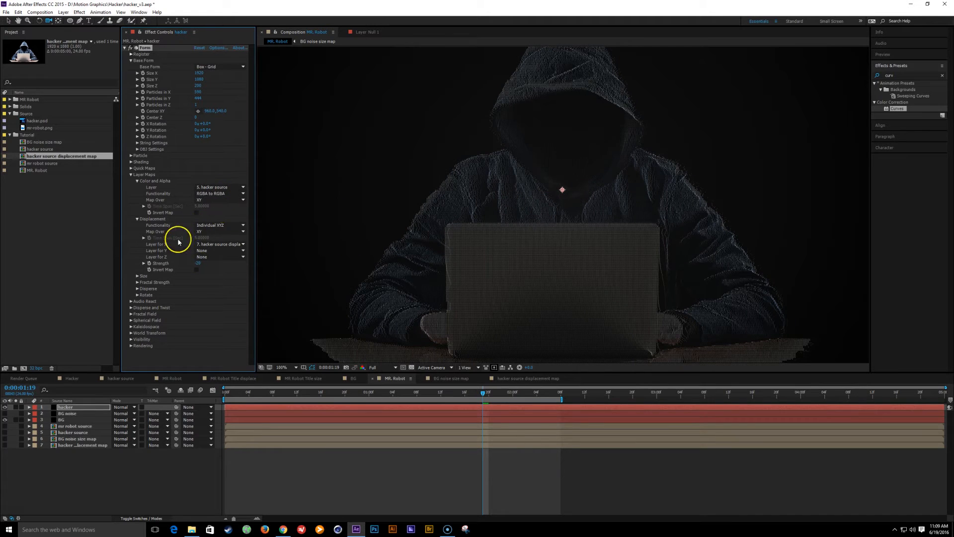
# Step: Compare the hacker without X displacement by setting Layer for X to None, and reassign the hacker source displacement map
pyautogui.moveTo(601, 277); pyautogui.dragTo(464, 317)
pyautogui.click(218, 244)
pyautogui.click(221, 252)
pyautogui.click(219, 244)
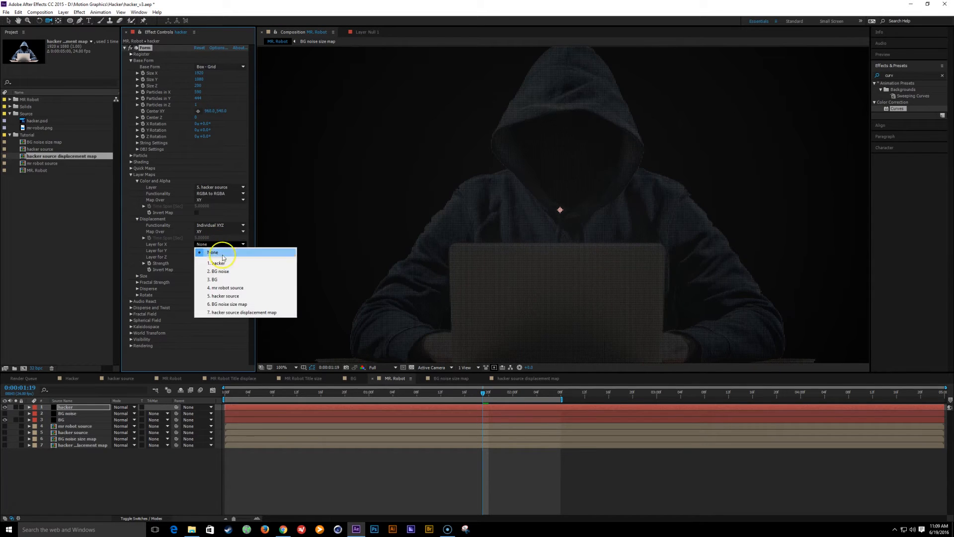
pyautogui.click(255, 314)
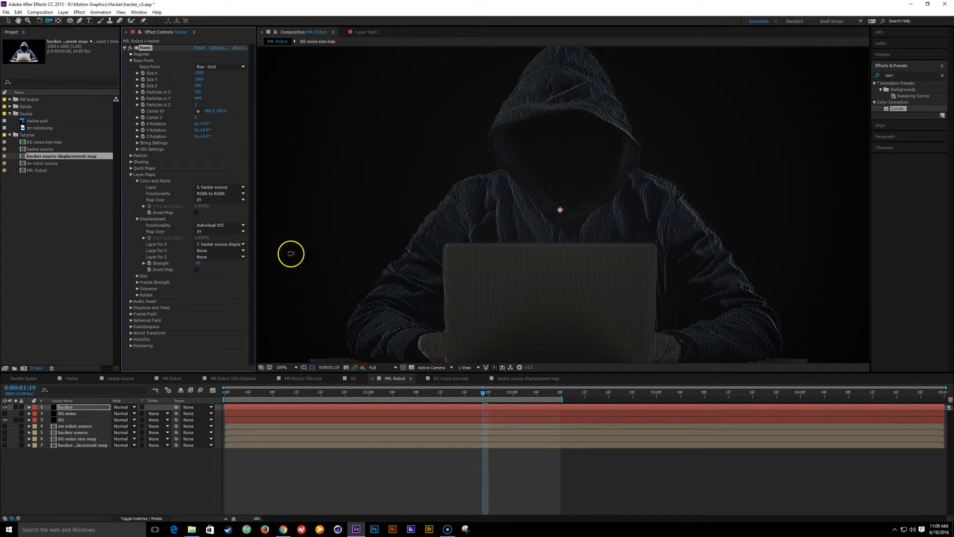
# Step: Set the hacker's Fractal Field displacement mode to XYZ Individual and raise X Displace to about 90
pyautogui.press('v')
pyautogui.click(131, 314)
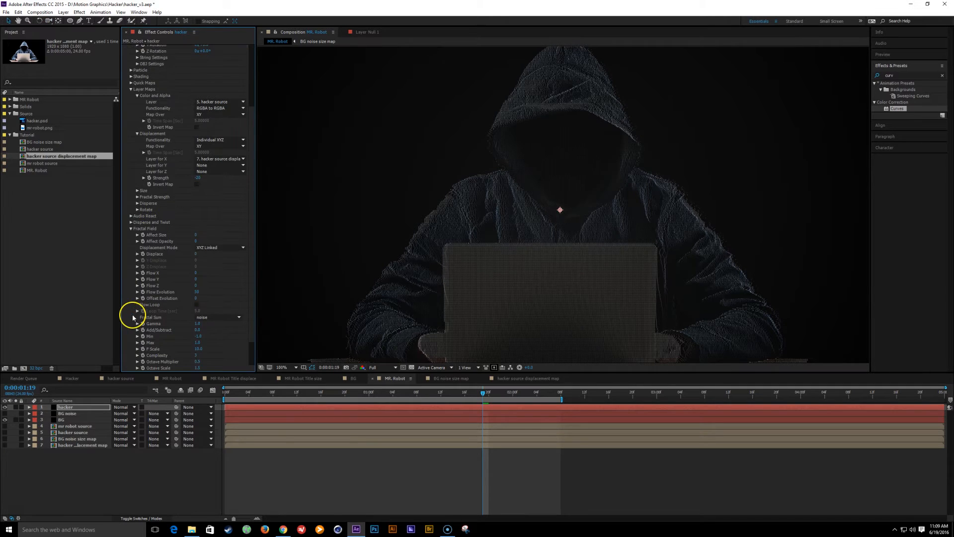
pyautogui.click(218, 247)
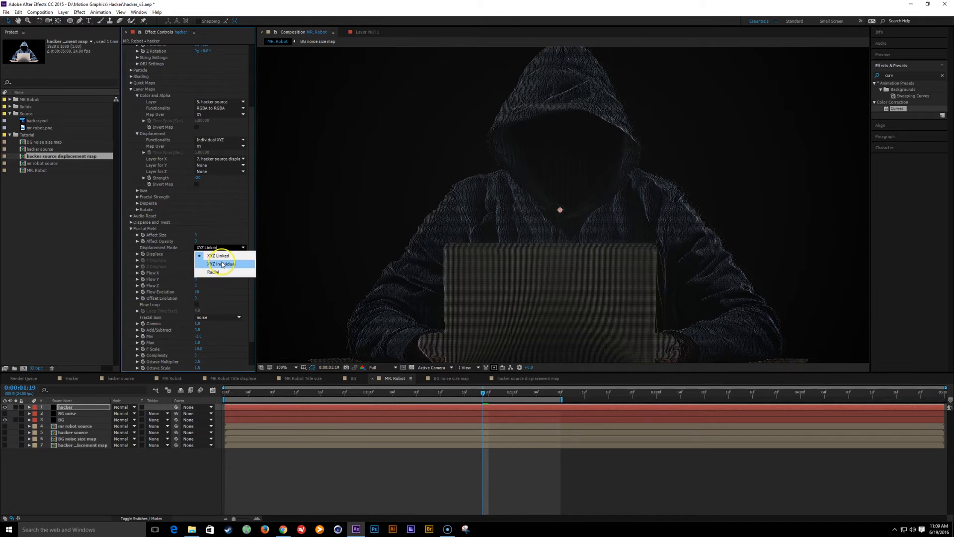
pyautogui.click(222, 264)
pyautogui.moveTo(197, 254); pyautogui.dragTo(234, 255)
# Step: Refine the Fractal Field with F Scale 20, Octave Multiplier 0.7, higher Complexity and a reduced X Displace
pyautogui.scroll(-2, 250, 298)
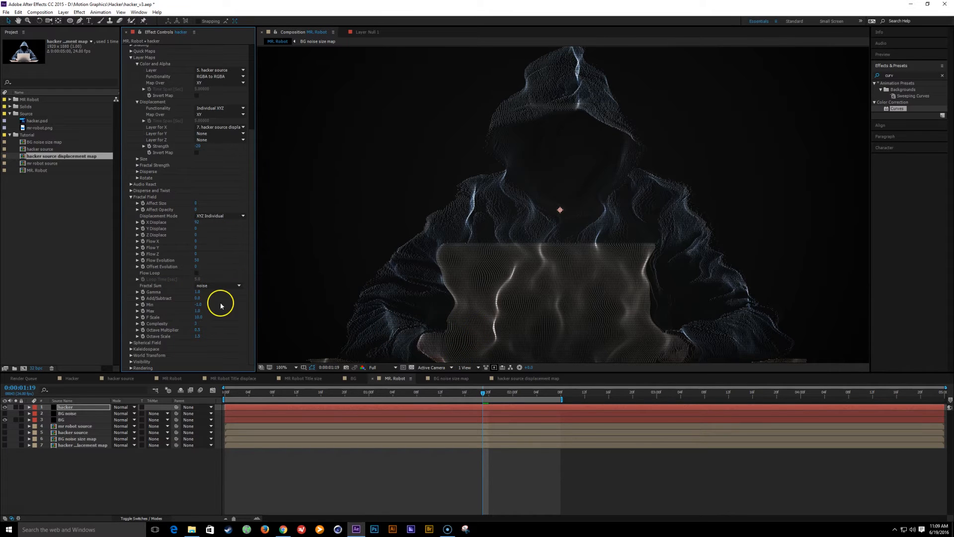
pyautogui.click(198, 319)
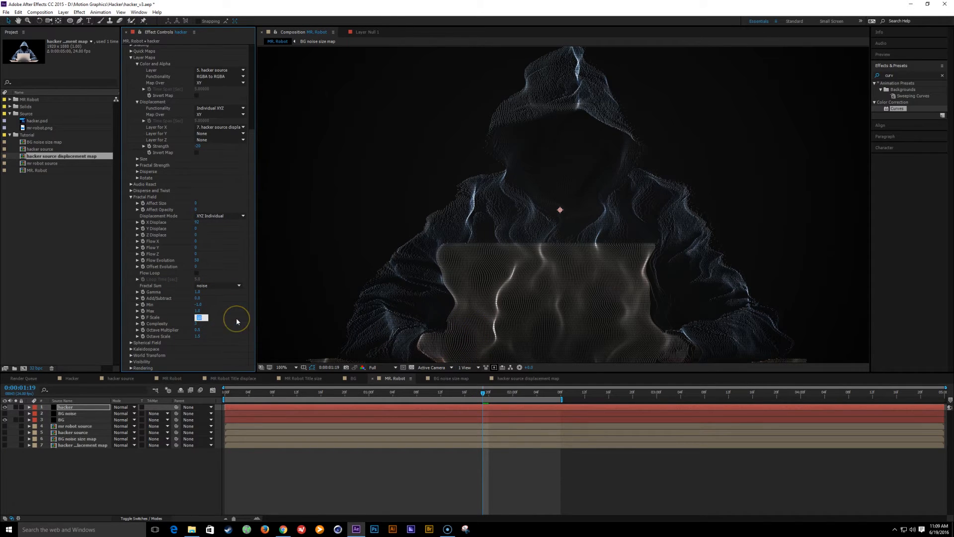
pyautogui.write('20')
pyautogui.press('Return')
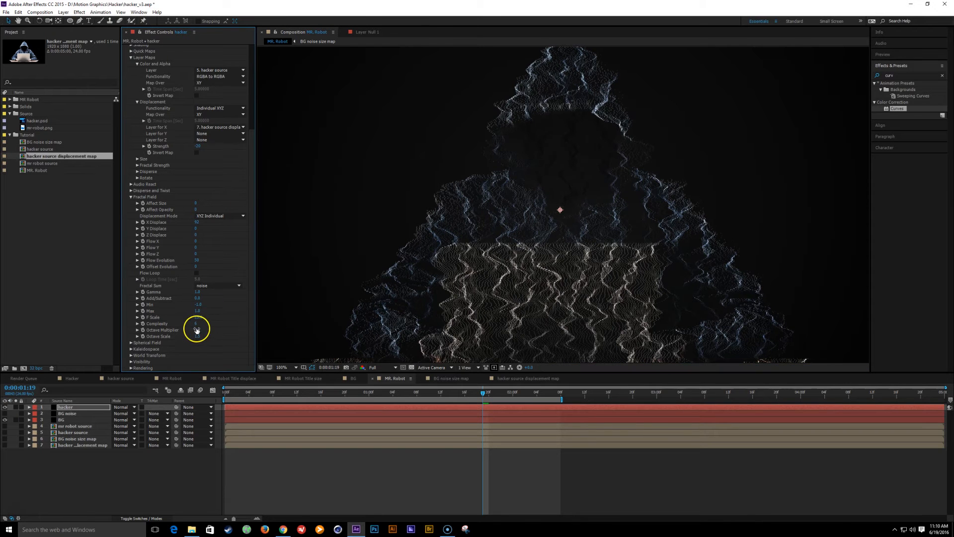
pyautogui.press('Return')
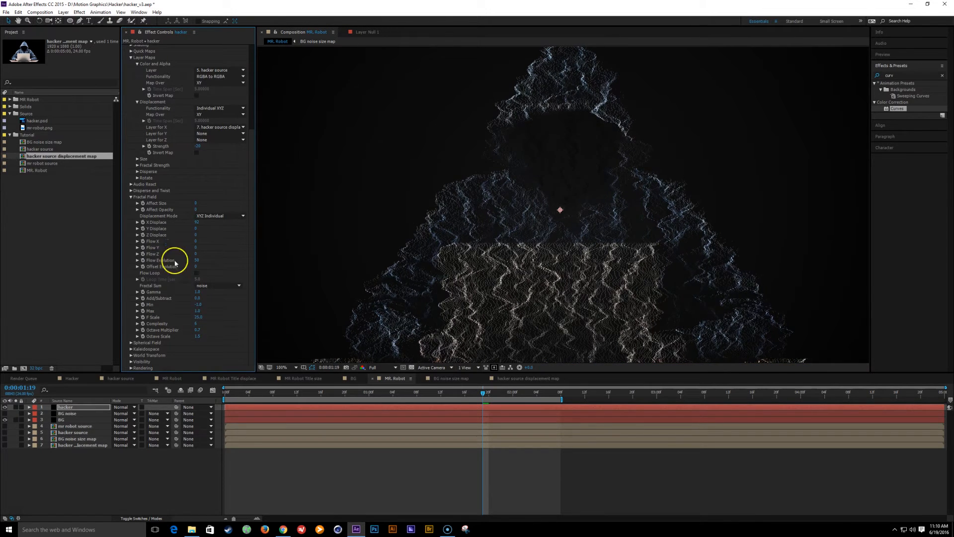
pyautogui.moveTo(188, 223); pyautogui.dragTo(199, 223)
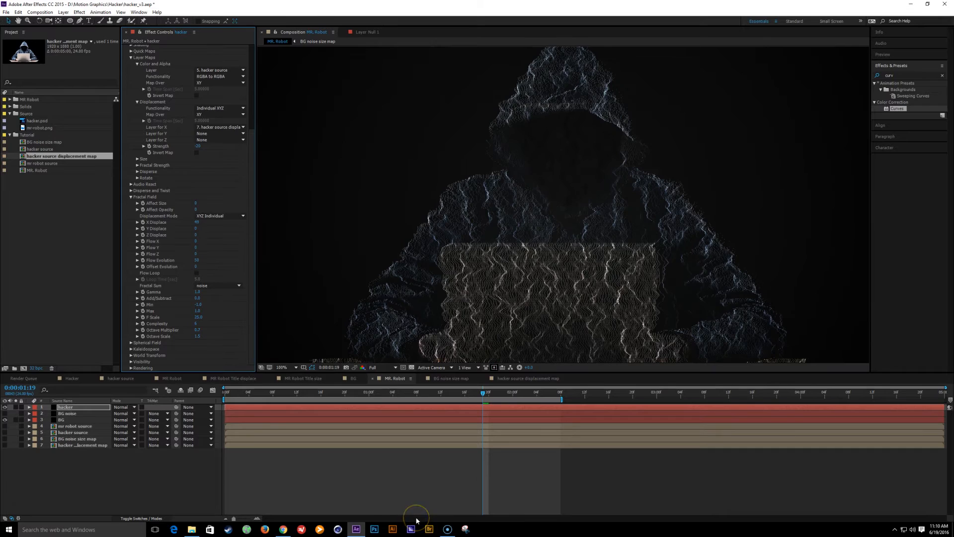
# Step: Preview the hacker animation and adjust the Fractal Field's Flow Evolution, checking it at different times
pyautogui.press('space')
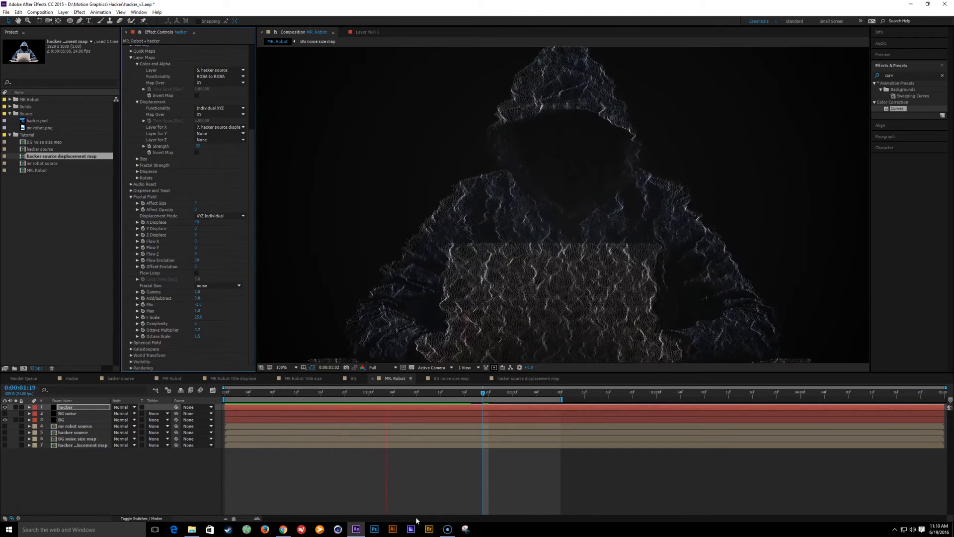
pyautogui.click(273, 294)
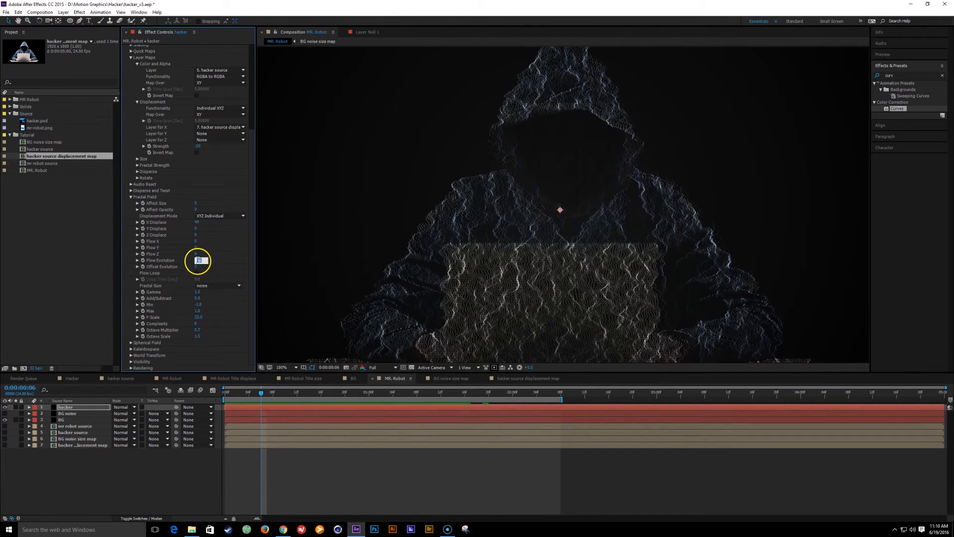
pyautogui.click(358, 473)
pyautogui.moveTo(258, 406); pyautogui.dragTo(338, 396)
pyautogui.click(477, 255)
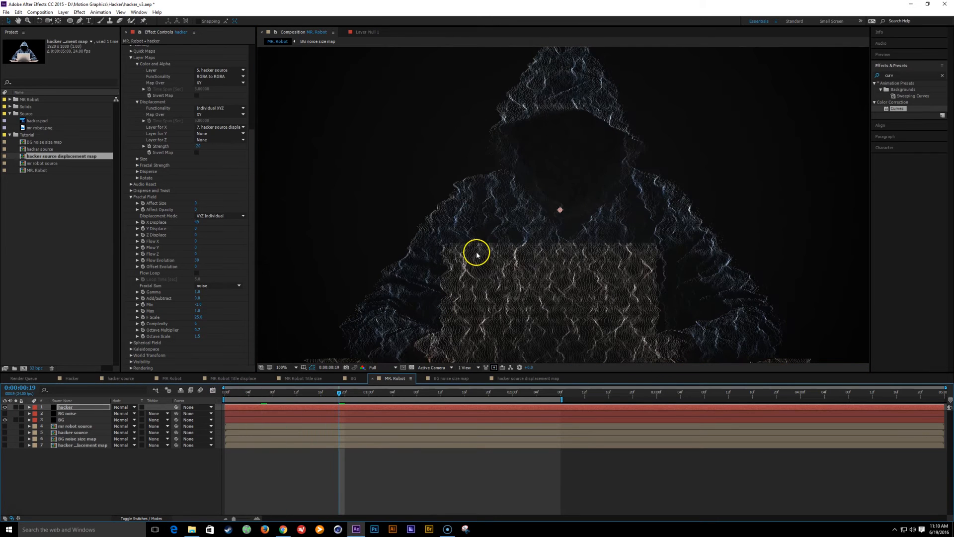
# Step: Raise the hacker form's Particles in X to about 702
pyautogui.moveTo(253, 224); pyautogui.dragTo(262, 76)
pyautogui.moveTo(198, 92); pyautogui.dragTo(224, 95)
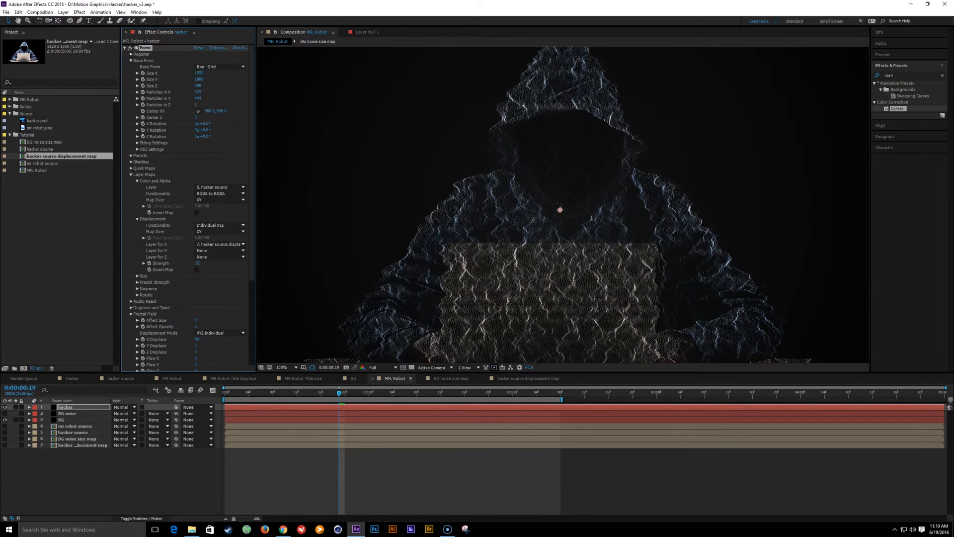
pyautogui.moveTo(196, 93)
pyautogui.mouseDown()
pyautogui.moveTo(210, 100)
pyautogui.moveTo(198, 94)
pyautogui.mouseUp()
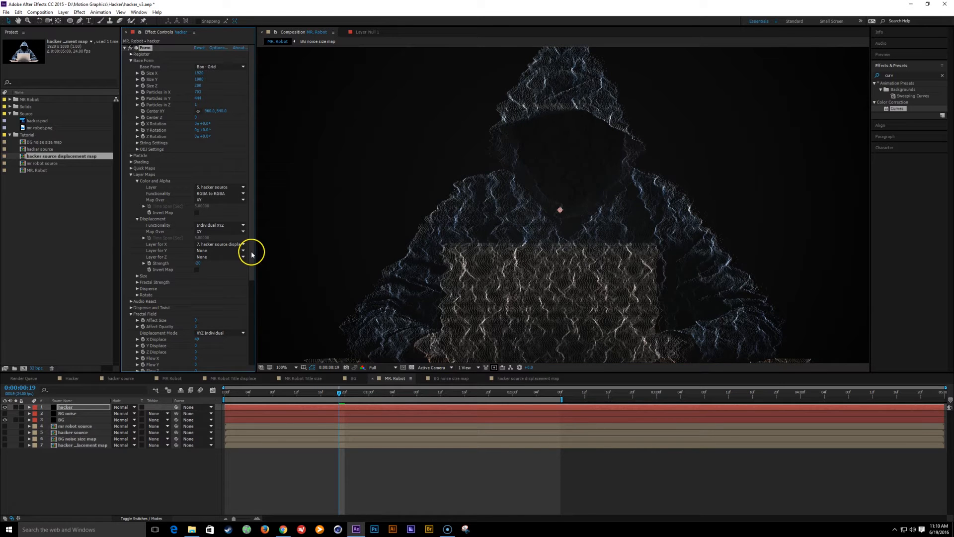
# Step: Set the hacker particles' Opacity Random to 50
pyautogui.click(131, 156)
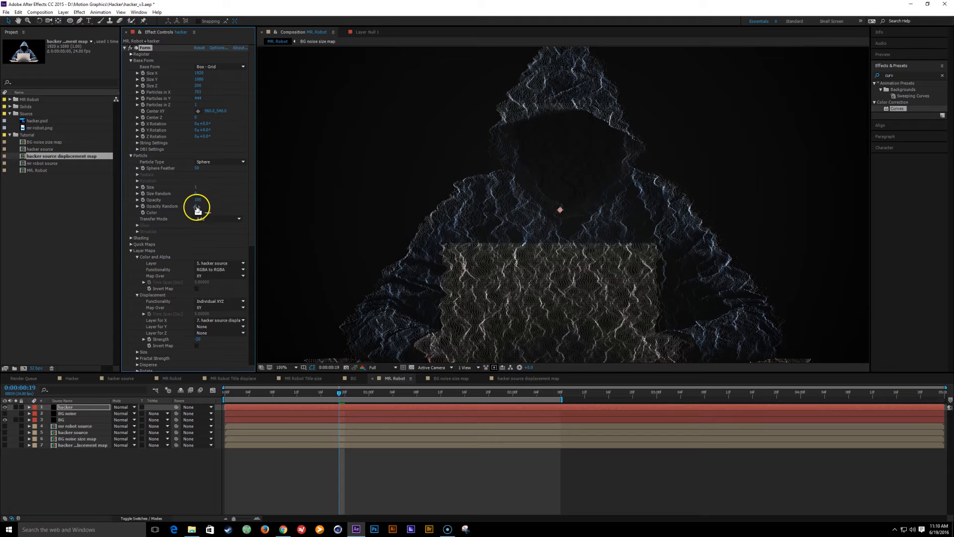
pyautogui.click(195, 207)
pyautogui.write('50')
pyautogui.press('Return')
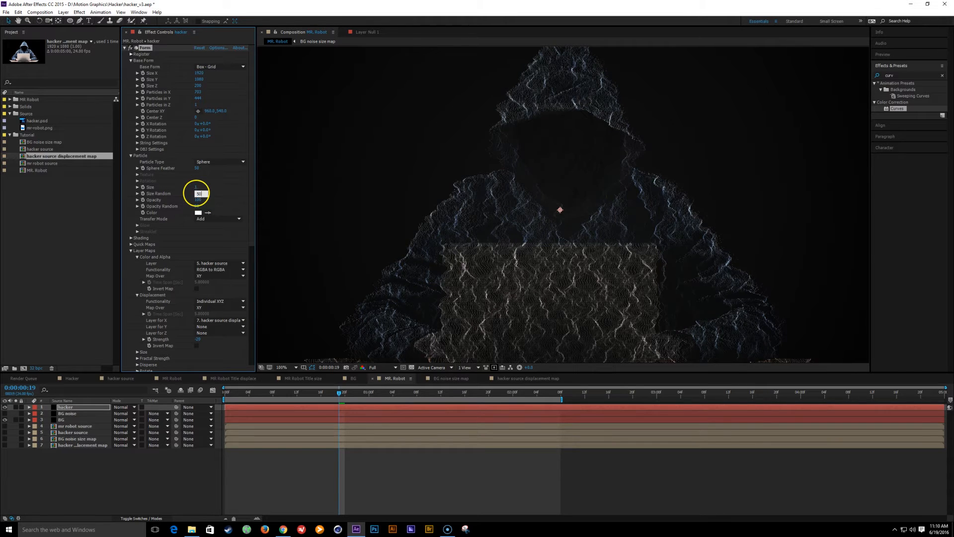
# Step: Try a Size Random of 50 on the hacker particles, reduce it to 10, and save the project
pyautogui.click(196, 194)
pyautogui.write('50')
pyautogui.press('Return')
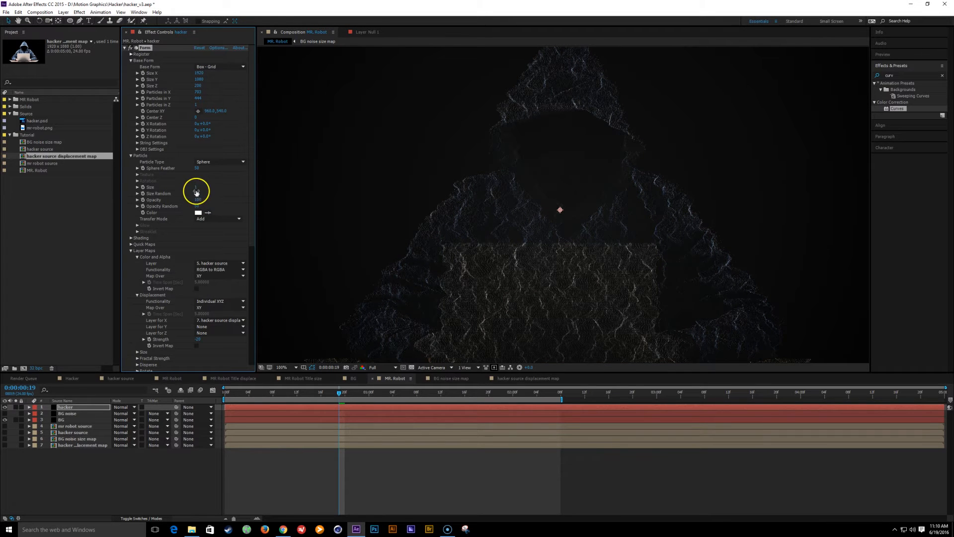
pyautogui.click(196, 195)
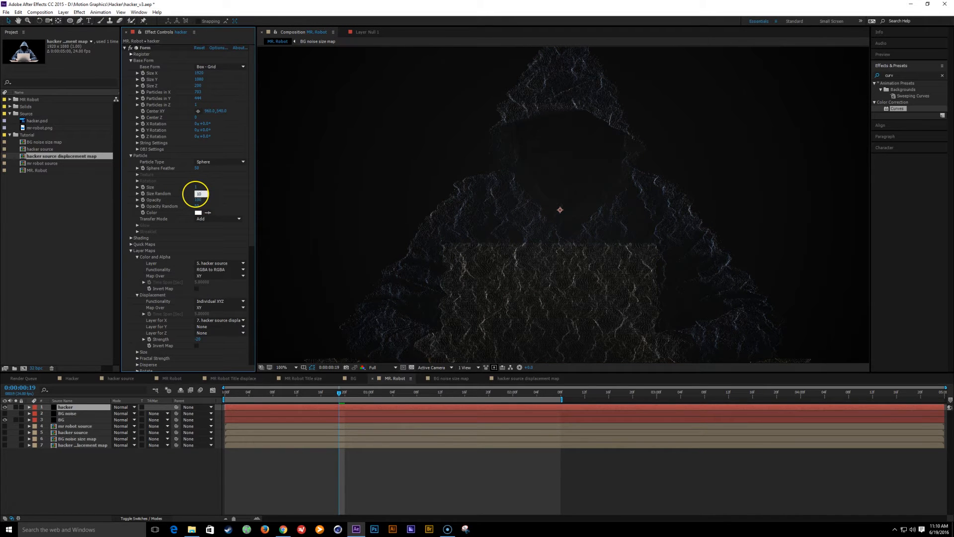
pyautogui.write('10')
pyautogui.press('Return')
pyautogui.hotkey('ctrl', 's')
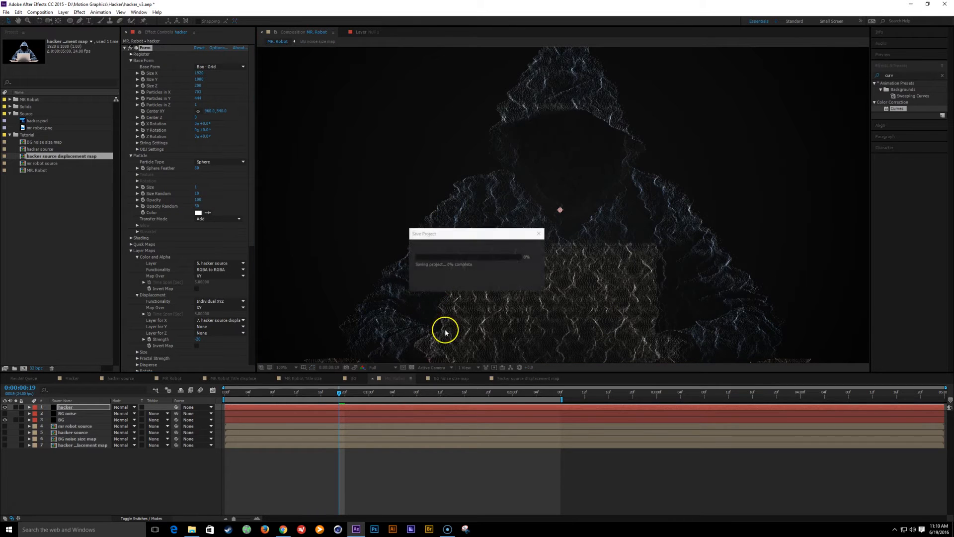
# Step: Keyframe the hacker's Fractal Field X Displace at the first frame with a value of about 418
pyautogui.press('Home')
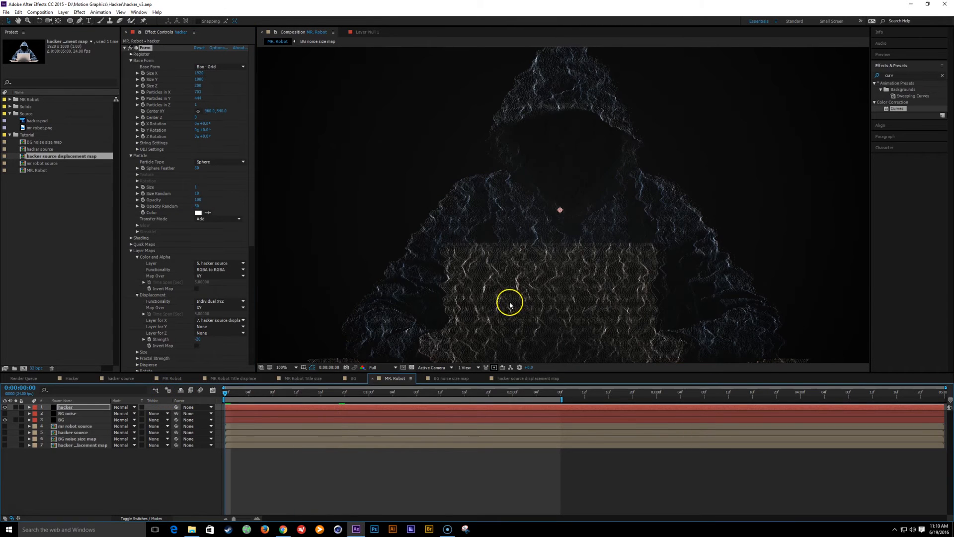
pyautogui.moveTo(252, 207); pyautogui.dragTo(250, 280)
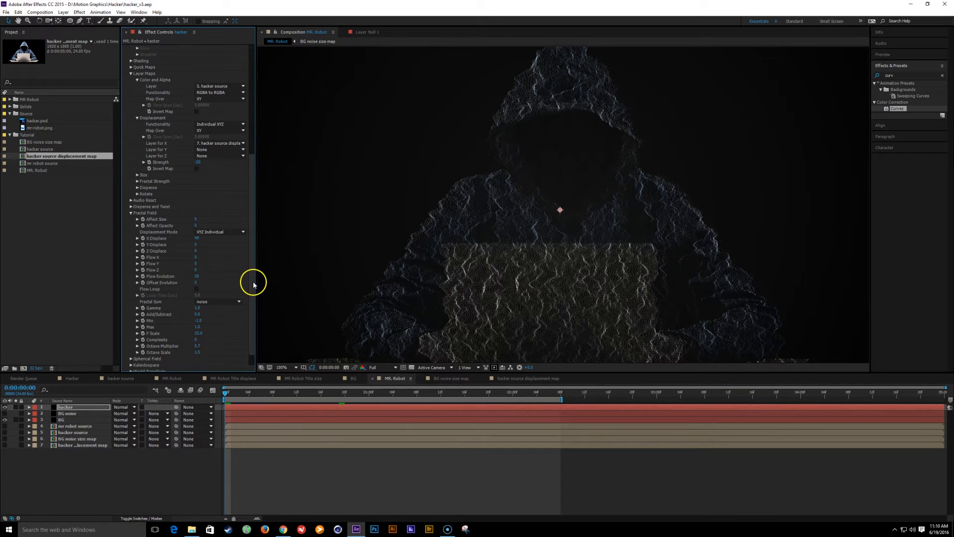
pyautogui.moveTo(254, 284); pyautogui.dragTo(252, 324)
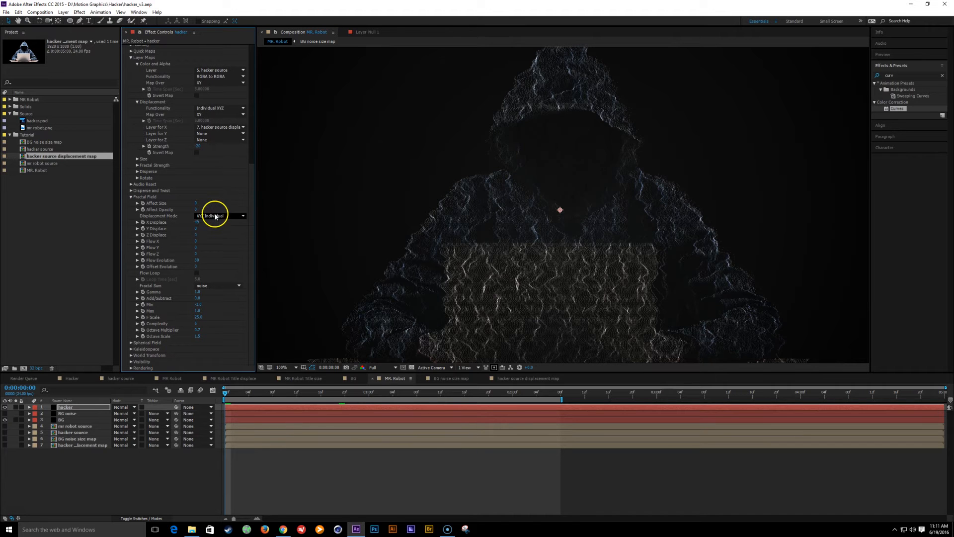
pyautogui.click(143, 224)
pyautogui.moveTo(208, 224); pyautogui.dragTo(388, 237)
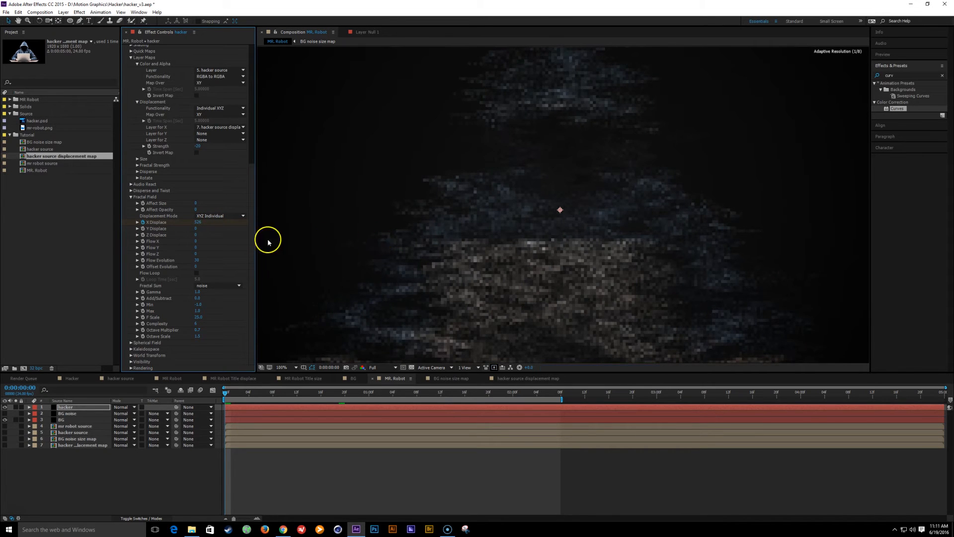
pyautogui.moveTo(196, 225); pyautogui.dragTo(166, 230)
# Step: Lower the hacker's X Displace to about 39 at 2 seconds and preview the animation
pyautogui.moveTo(227, 398); pyautogui.dragTo(513, 398)
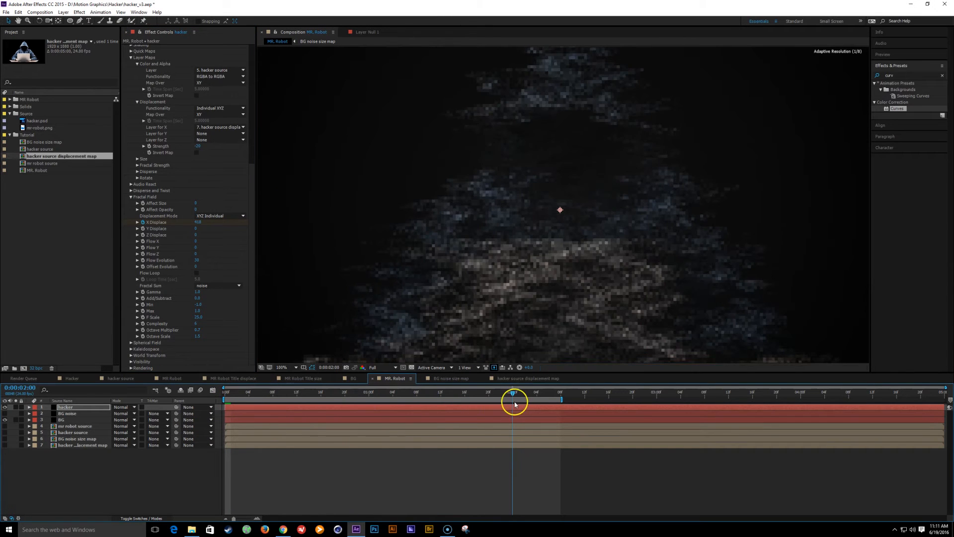
pyautogui.click(199, 223)
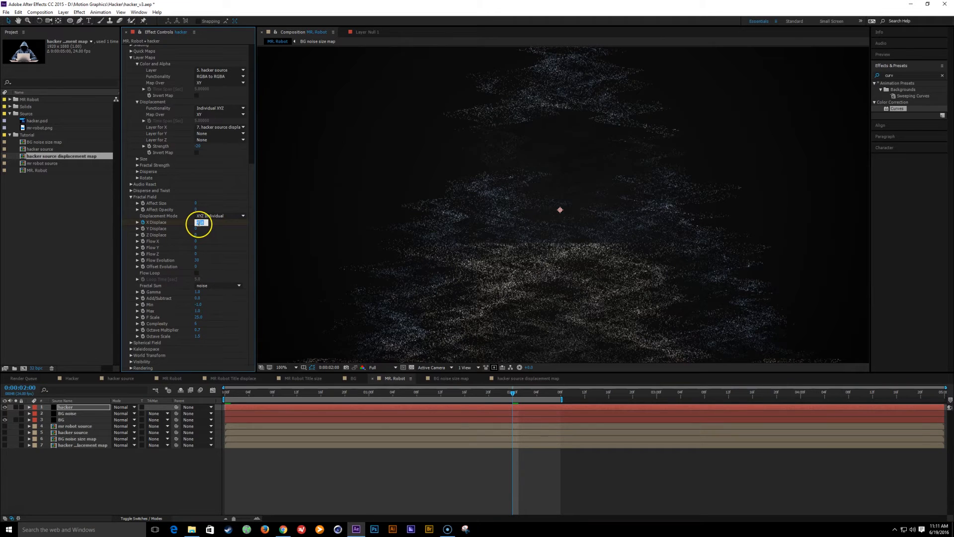
pyautogui.click(211, 363)
pyautogui.moveTo(200, 224)
pyautogui.mouseDown()
pyautogui.moveTo(8, 219)
pyautogui.moveTo(222, 222)
pyautogui.mouseUp()
pyautogui.moveTo(395, 390); pyautogui.dragTo(511, 417)
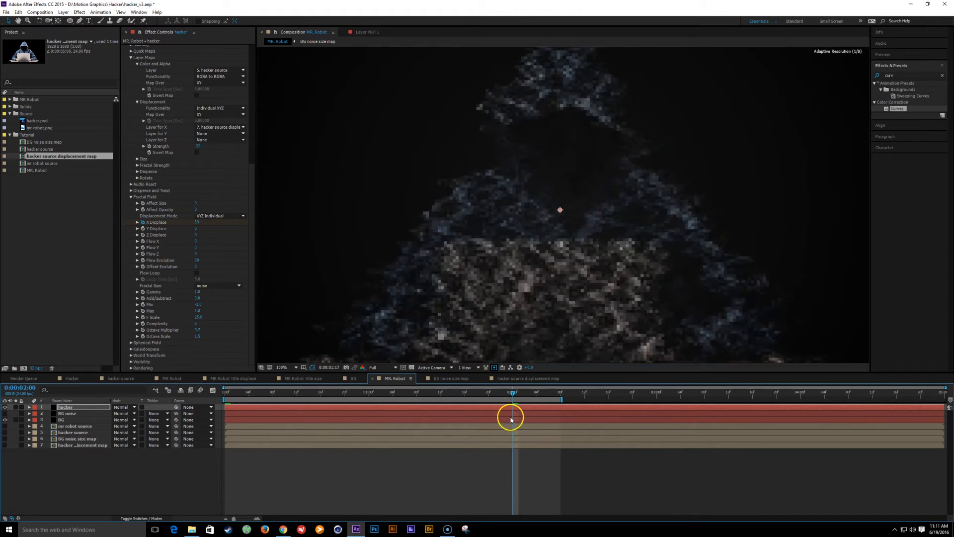
pyautogui.press('space')
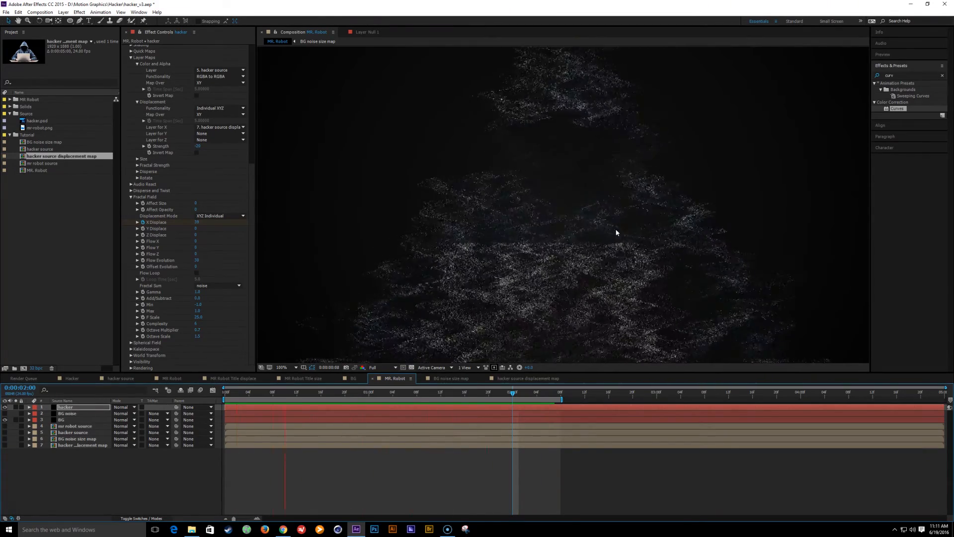
pyautogui.click(626, 249)
pyautogui.press('space')
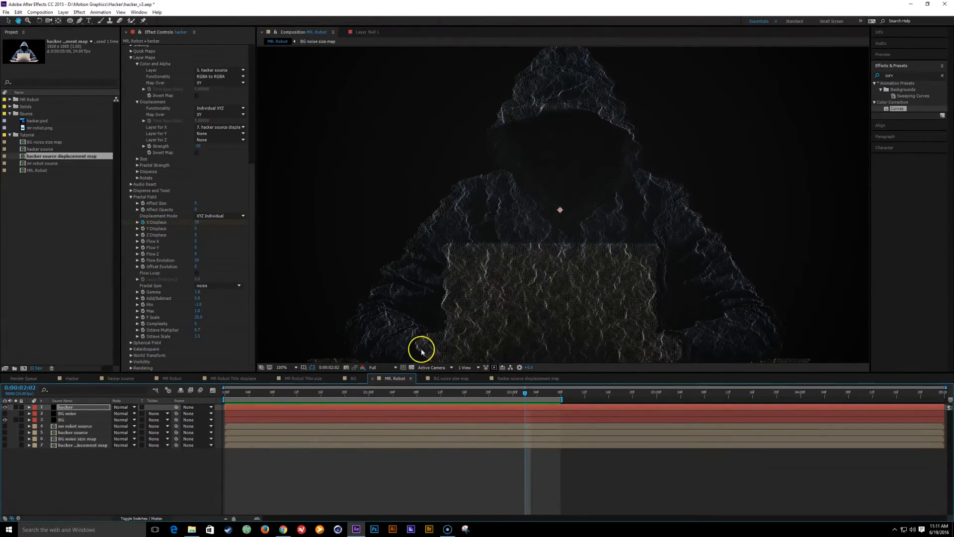
# Step: Animate the hacker's particle Size from 0 at the first frame to 1 at the 1-second mark
pyautogui.moveTo(531, 396); pyautogui.dragTo(85, 393)
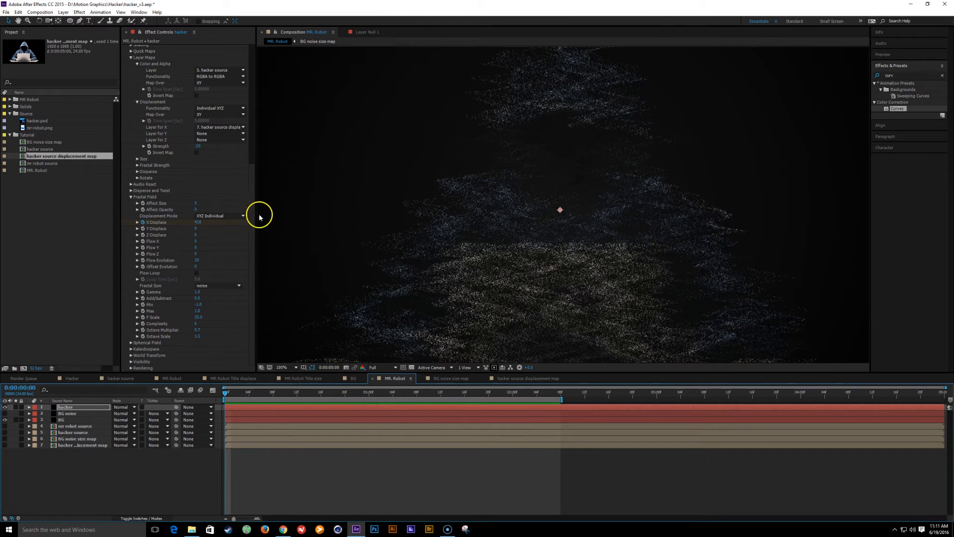
pyautogui.scroll(5, 256, 199)
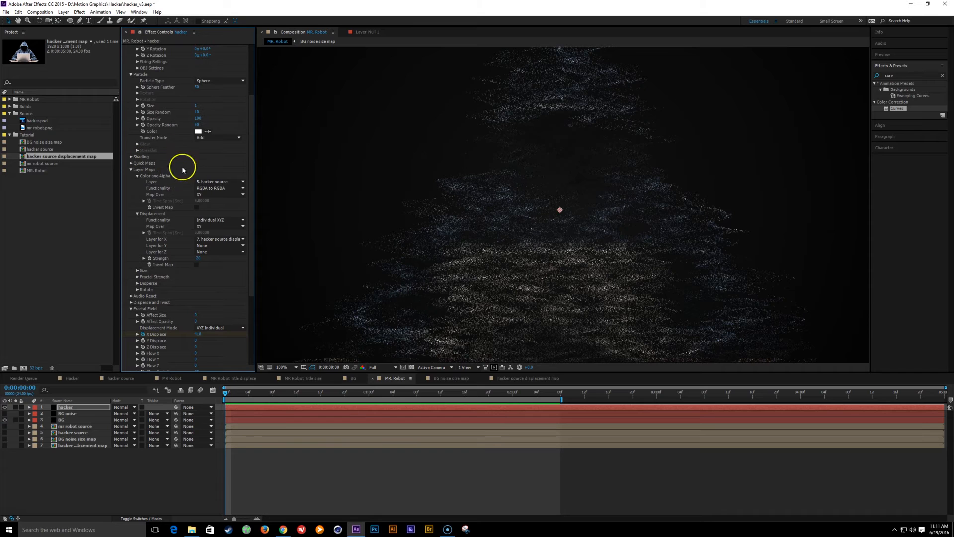
pyautogui.click(63, 400)
pyautogui.press('u')
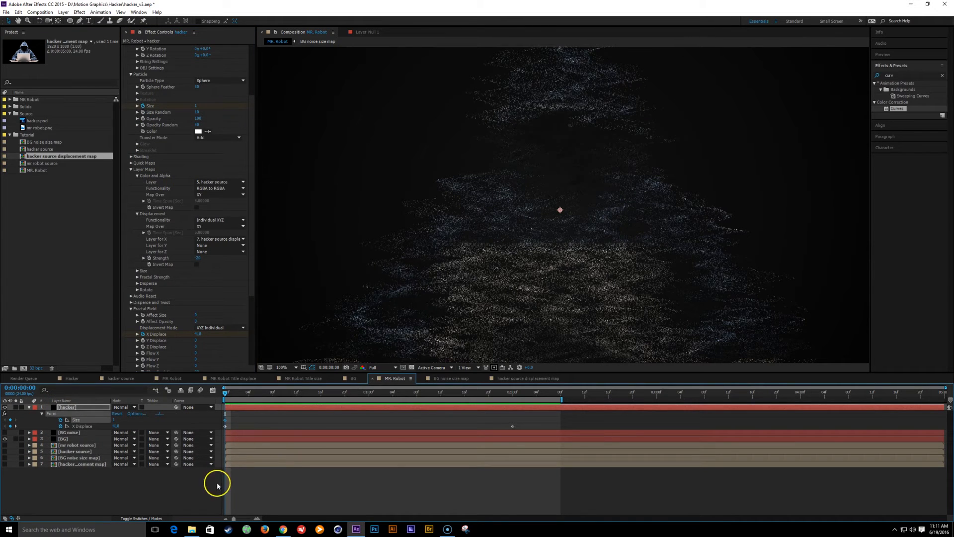
pyautogui.click(278, 495)
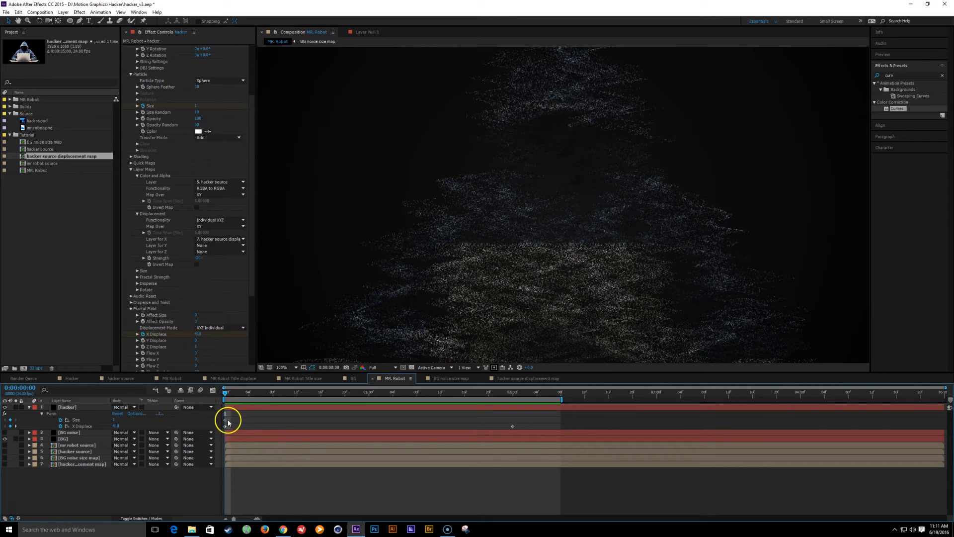
pyautogui.moveTo(226, 421); pyautogui.dragTo(369, 420)
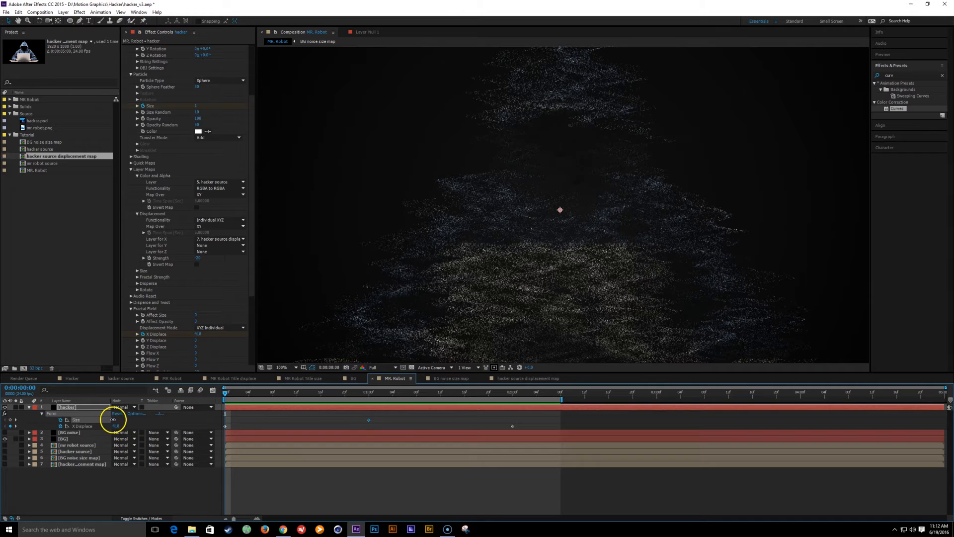
pyautogui.write('0')
pyautogui.press('Return')
# Step: Apply Easy Ease to the hacker's X Displace keyframe at 2 seconds and scrub through the ending
pyautogui.moveTo(234, 395); pyautogui.dragTo(471, 398)
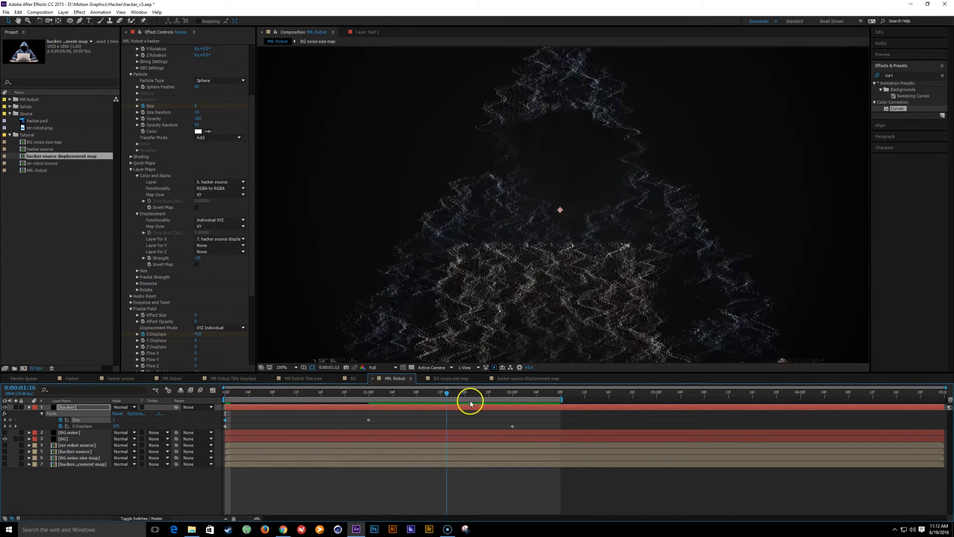
pyautogui.click(512, 427)
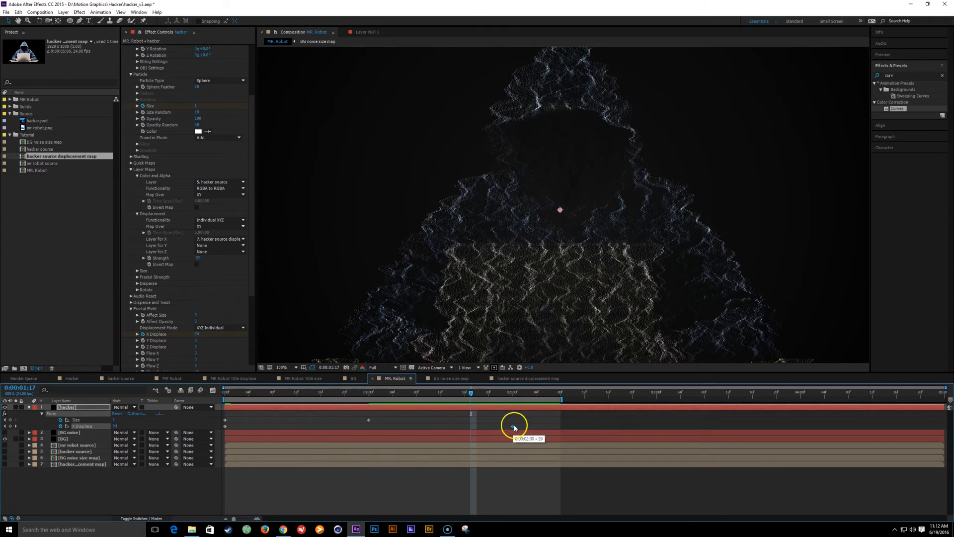
pyautogui.press('F9')
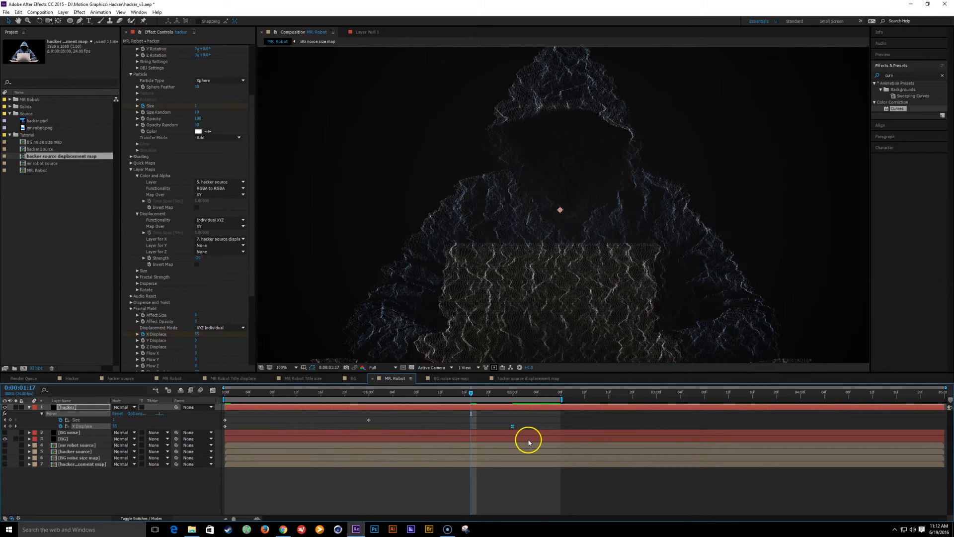
pyautogui.press('pagedown')
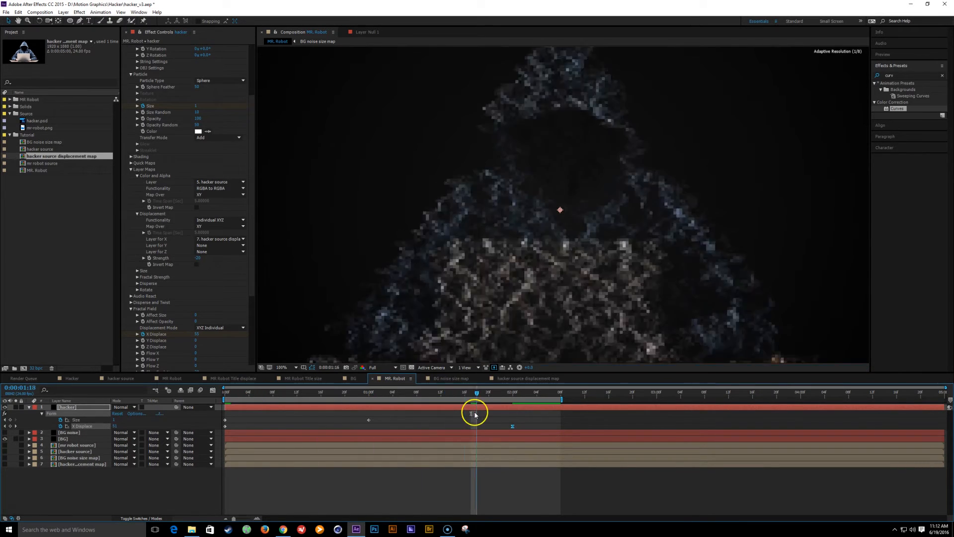
pyautogui.moveTo(481, 396); pyautogui.dragTo(511, 398)
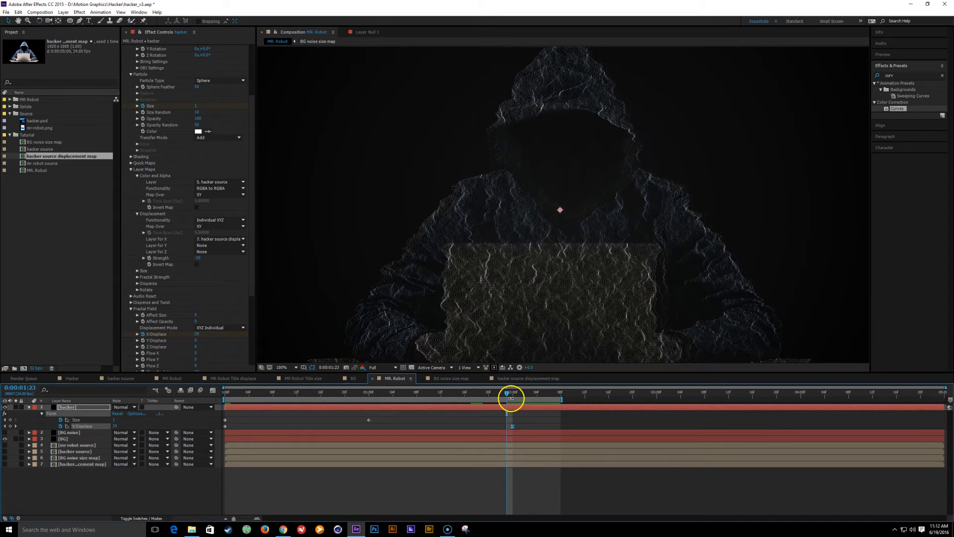
# Step: Show the BG noise layer and animate its particle Size from 0 at the first frame to its existing size at 1 second
pyautogui.click(80, 433)
pyautogui.click(5, 433)
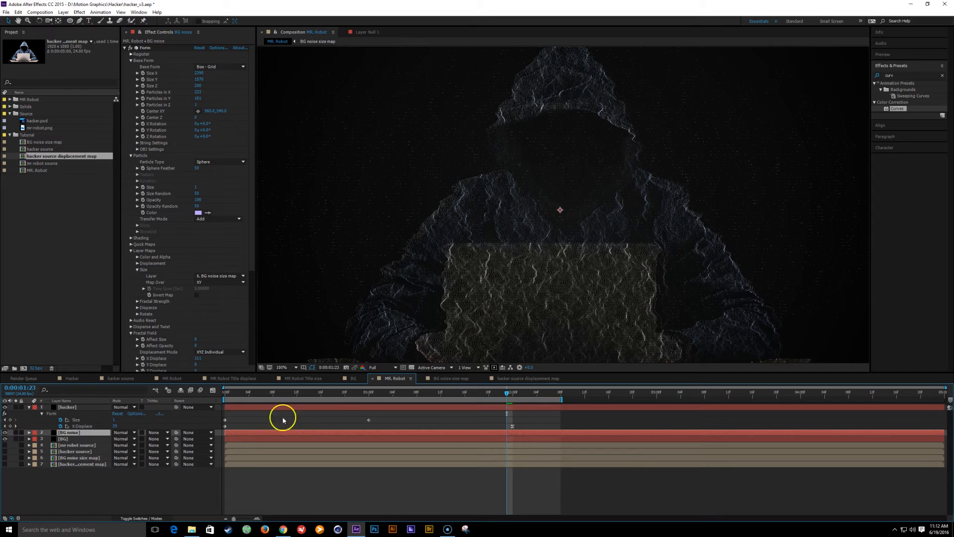
pyautogui.click(369, 393)
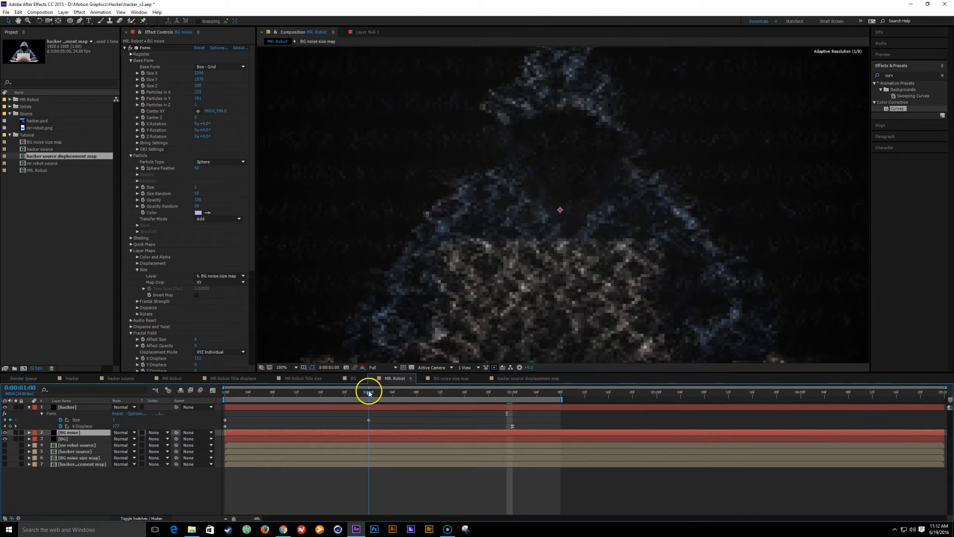
pyautogui.click(144, 189)
pyautogui.moveTo(363, 390); pyautogui.dragTo(38, 383)
pyautogui.click(197, 187)
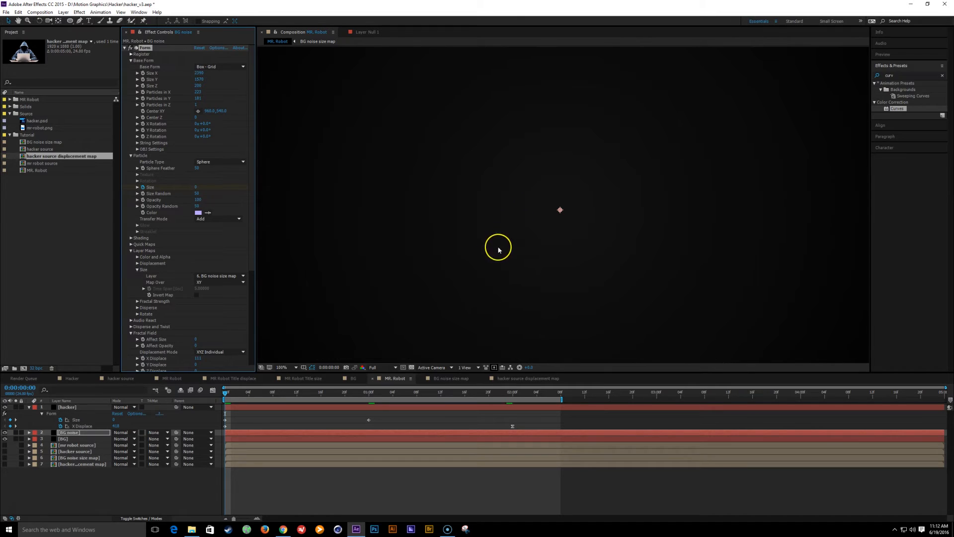
# Step: Preview the composition with the viewer maximized, restore the workspace, and scrub through the timeline
pyautogui.press('`')
pyautogui.press('space')
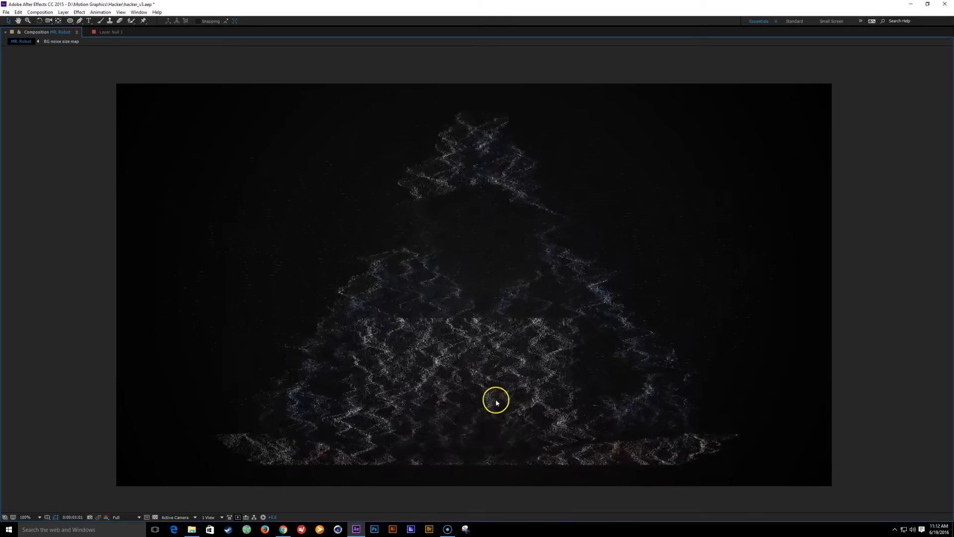
pyautogui.press('`')
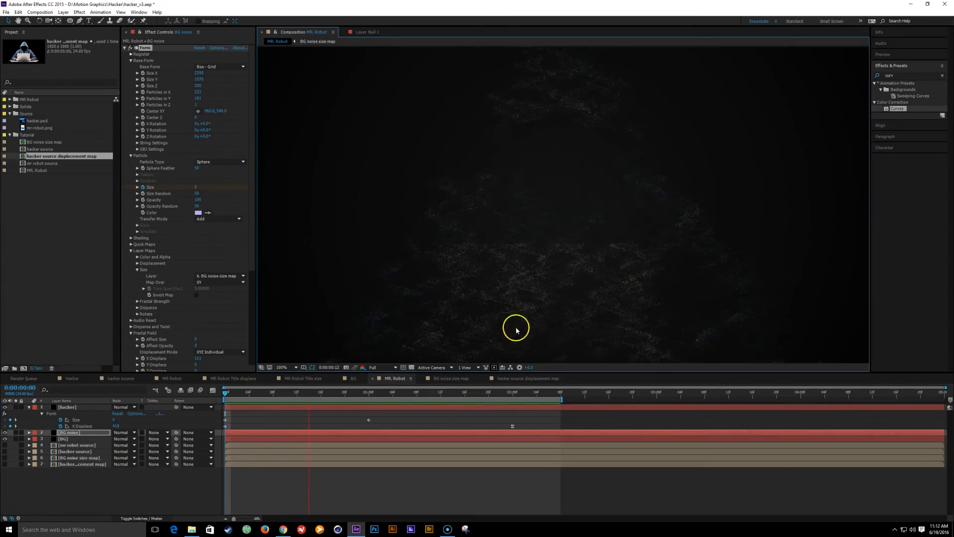
pyautogui.press('space')
pyautogui.moveTo(429, 393); pyautogui.dragTo(331, 393)
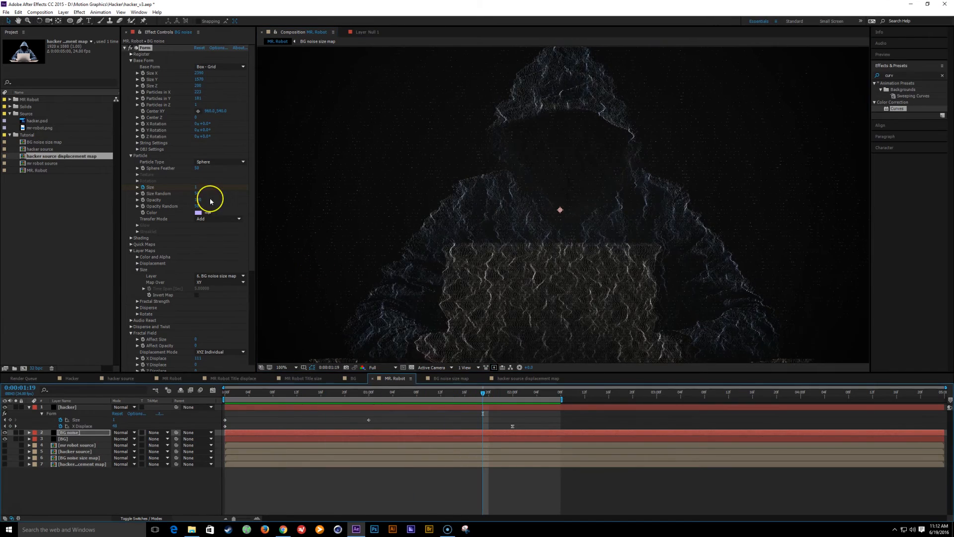
# Step: Move to 0:00:02:07 and examine the displacement layer map settings in the BG noise layer's Form effect
pyautogui.press('.')
pyautogui.press(',')
pyautogui.moveTo(494, 390); pyautogui.dragTo(555, 394)
pyautogui.click(254, 222)
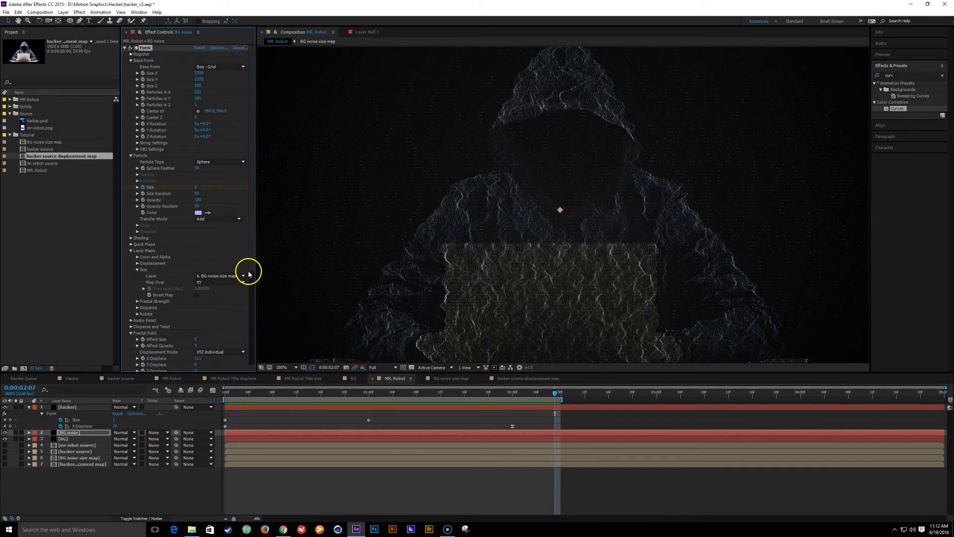
pyautogui.moveTo(252, 234); pyautogui.dragTo(248, 311)
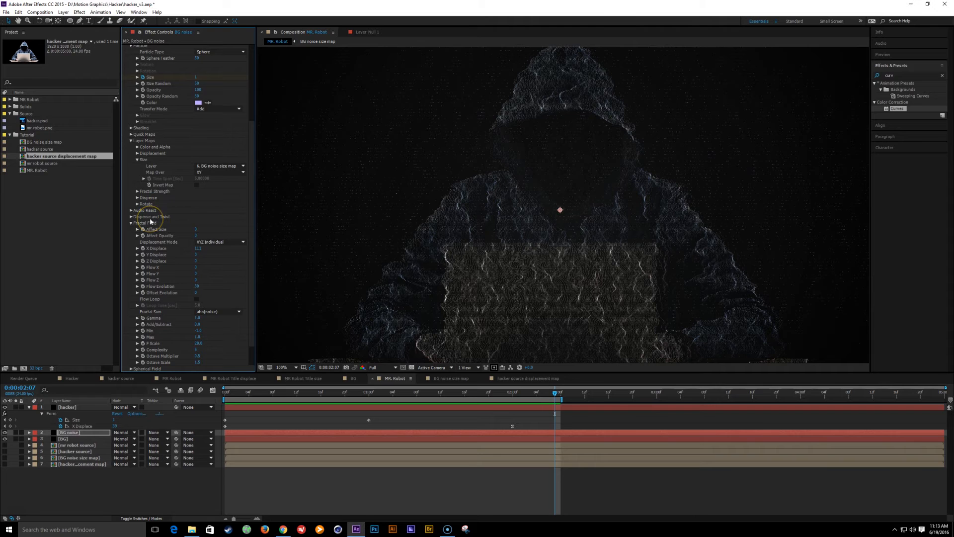
pyautogui.click(138, 153)
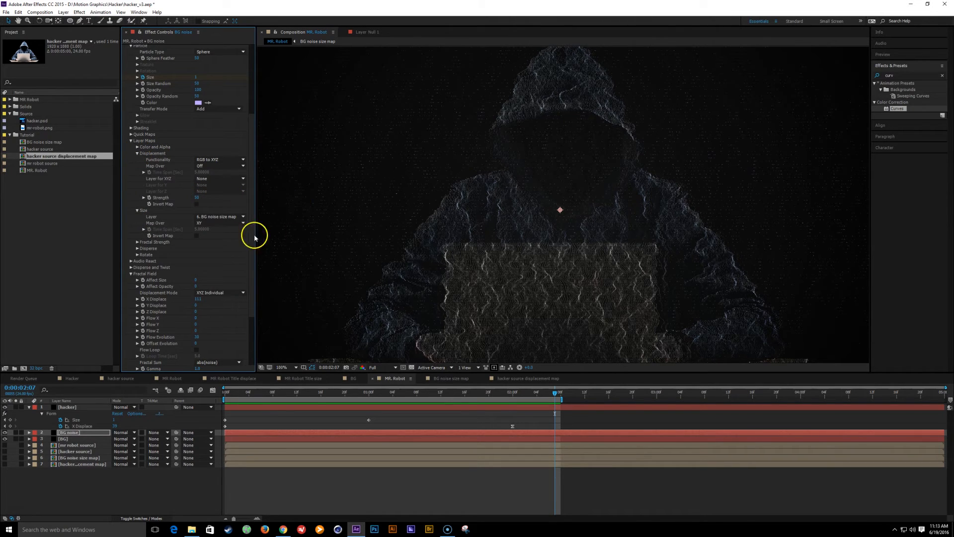
pyautogui.click(206, 182)
# Step: Adjust the hacker layer's displacement map Strength in Form and start keyframing it at 0:00:01:09
pyautogui.click(65, 441)
pyautogui.click(67, 408)
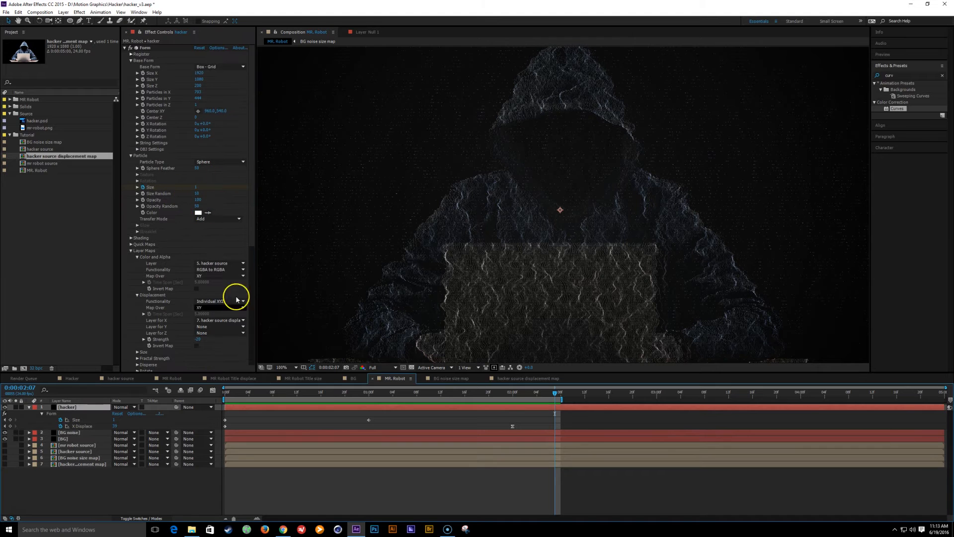
pyautogui.moveTo(198, 342)
pyautogui.mouseDown()
pyautogui.moveTo(188, 338)
pyautogui.moveTo(221, 340)
pyautogui.moveTo(200, 337)
pyautogui.mouseUp()
pyautogui.click(522, 418)
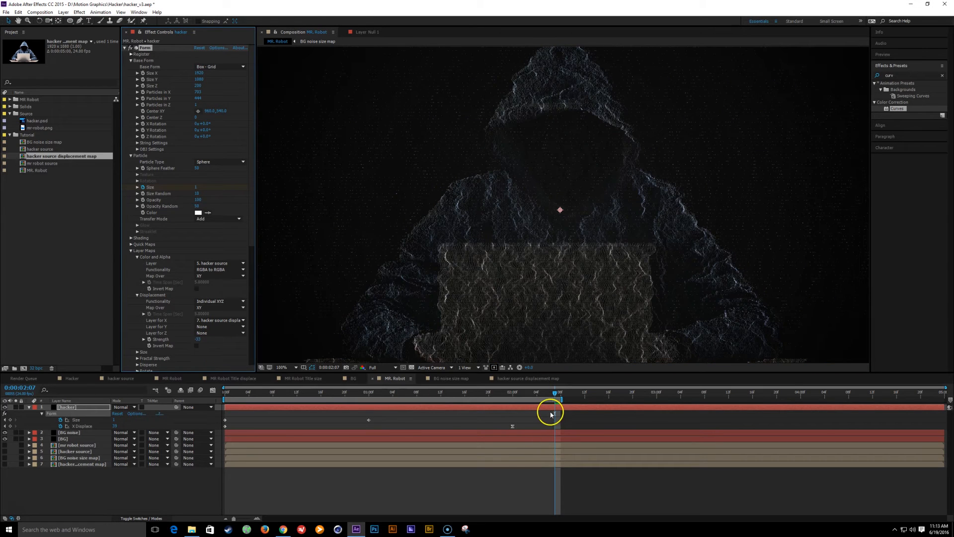
pyautogui.moveTo(547, 397); pyautogui.dragTo(423, 397)
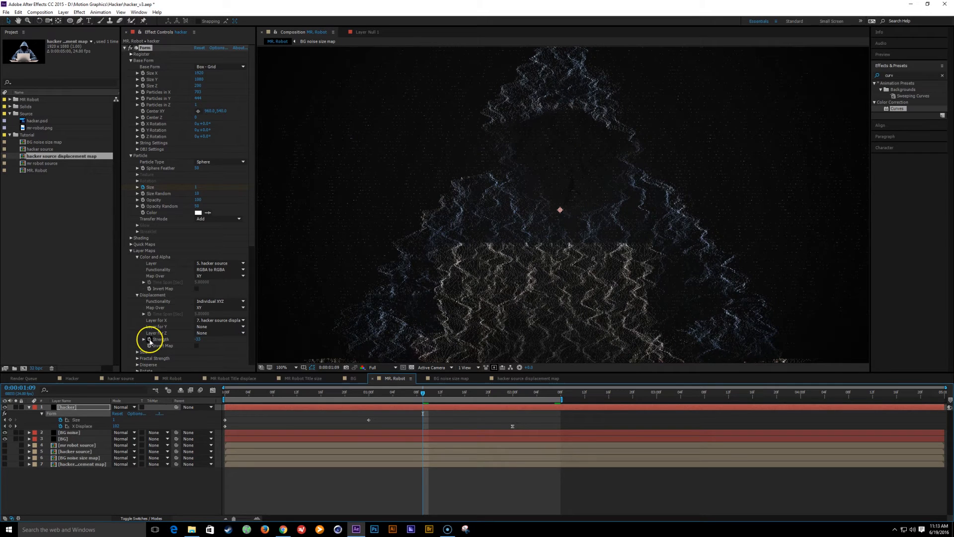
pyautogui.moveTo(195, 340); pyautogui.dragTo(147, 337)
# Step: Keyframe the hacker's displacement map Strength to a strong negative value at 2 seconds and a positive value at 0:00:02:13
pyautogui.moveTo(424, 400); pyautogui.dragTo(513, 394)
pyautogui.moveTo(199, 340)
pyautogui.mouseDown()
pyautogui.moveTo(177, 338)
pyautogui.moveTo(187, 342)
pyautogui.mouseUp()
pyautogui.moveTo(512, 392); pyautogui.dragTo(591, 393)
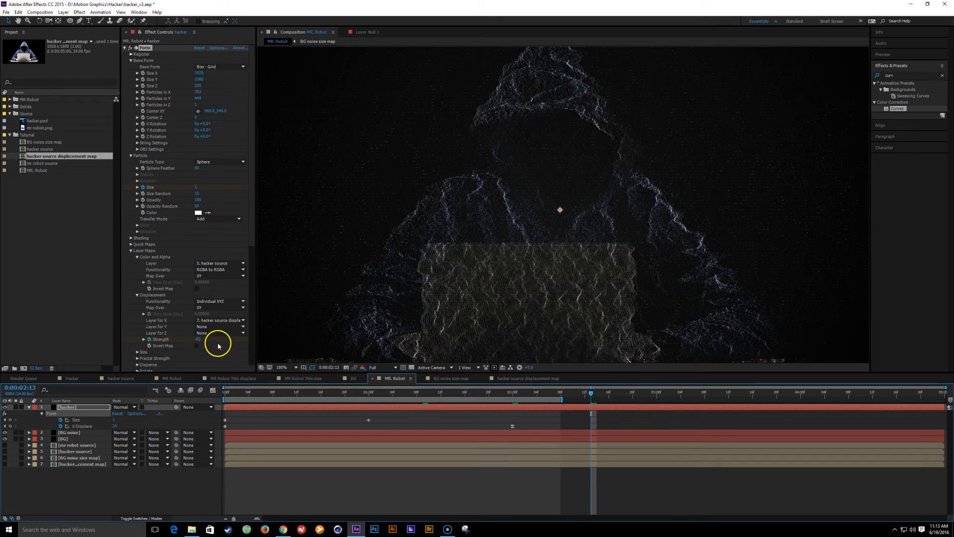
pyautogui.moveTo(197, 340)
pyautogui.mouseDown()
pyautogui.moveTo(230, 342)
pyautogui.moveTo(209, 336)
pyautogui.mouseUp()
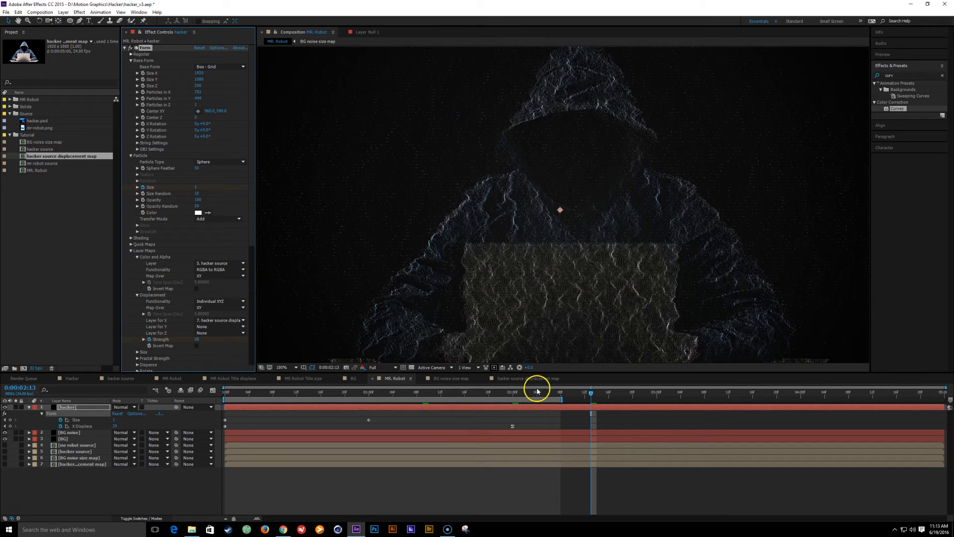
# Step: Extend the work area to just before the 3-second mark and reveal the hacker layer's keyframed properties in the timeline
pyautogui.moveTo(563, 400); pyautogui.dragTo(646, 400)
pyautogui.click(86, 407)
pyautogui.press('u')
pyautogui.press('u')
pyautogui.press('u')
pyautogui.press('u')
pyautogui.press('u')
pyautogui.press('u')
pyautogui.press('u')
pyautogui.press('u')
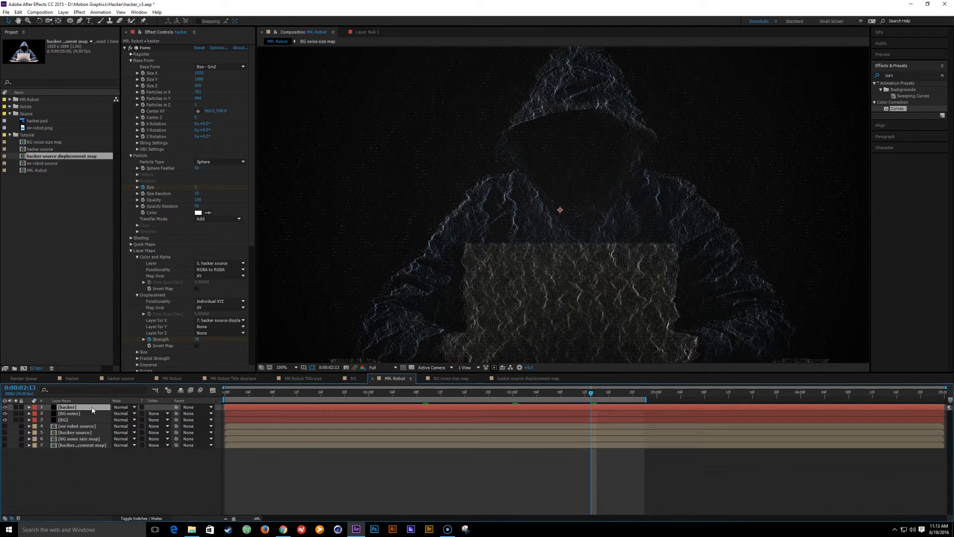
pyautogui.click(64, 486)
pyautogui.click(70, 413)
pyautogui.click(70, 408)
pyautogui.press('u')
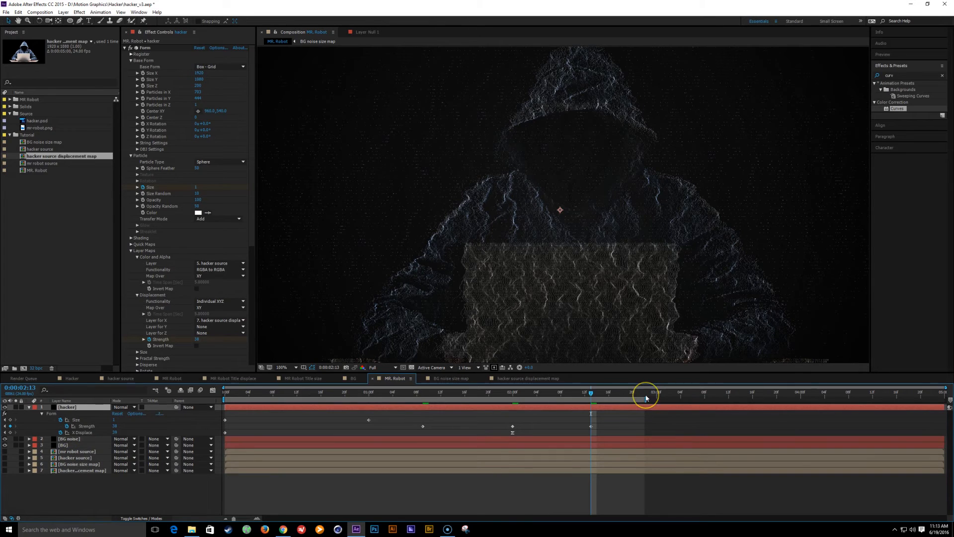
# Step: Preview the extended animation, briefly maximize the viewer, and restore the workspace
pyautogui.press('space')
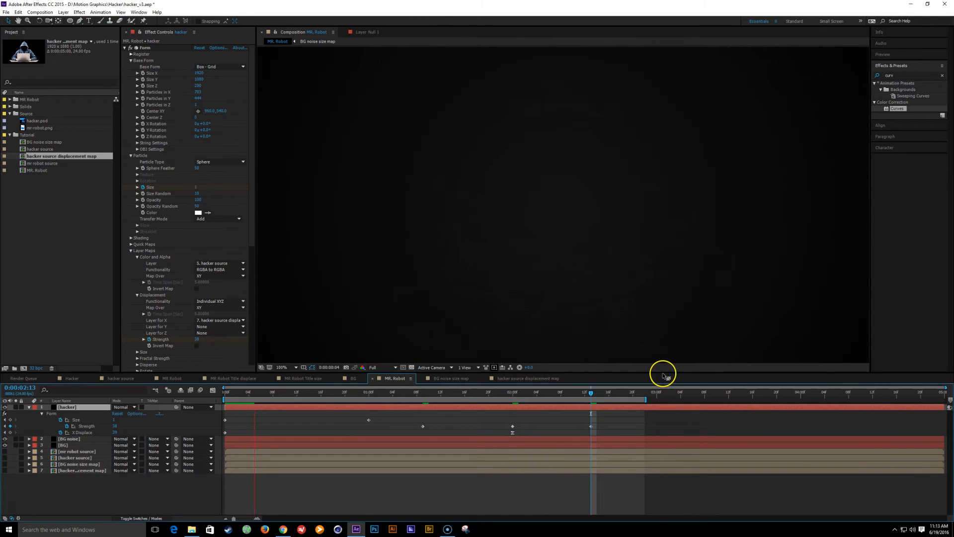
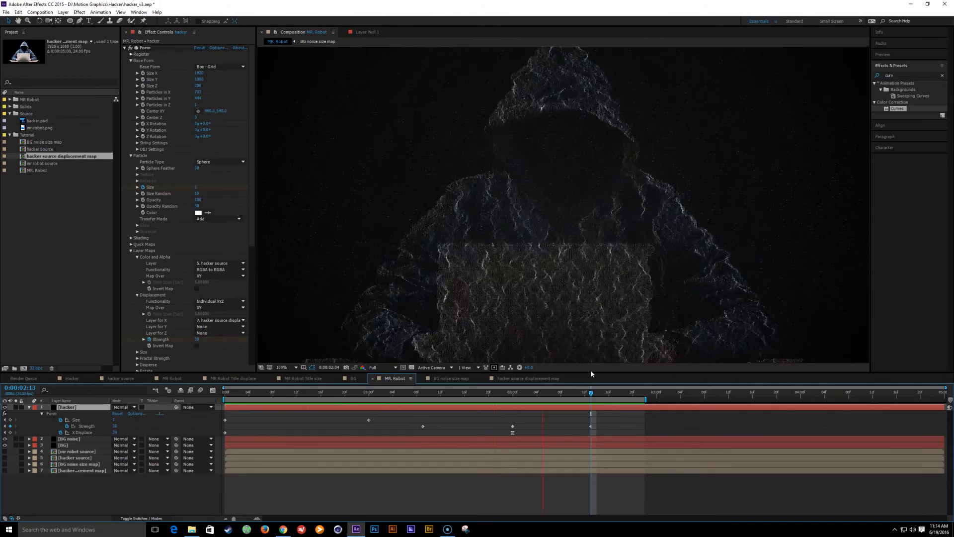
pyautogui.press('`')
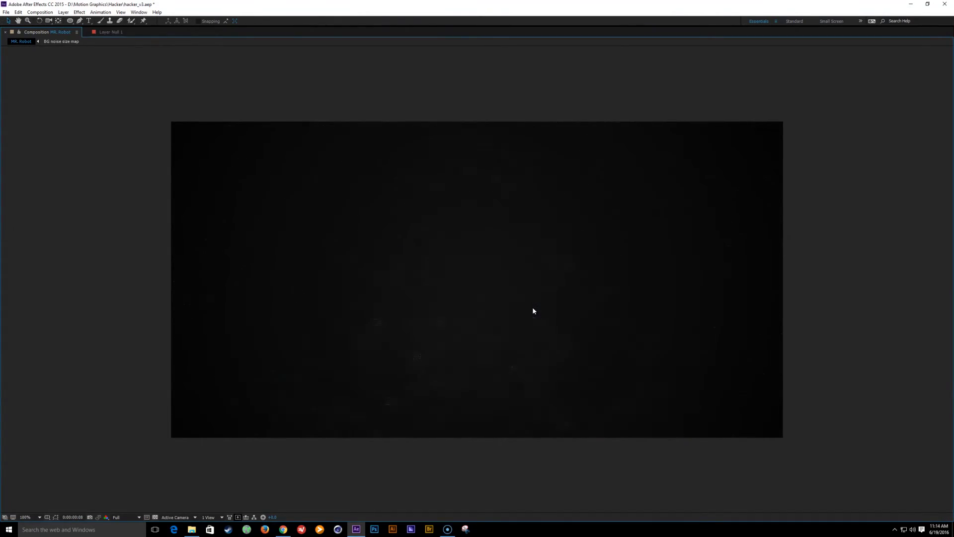
pyautogui.press('`')
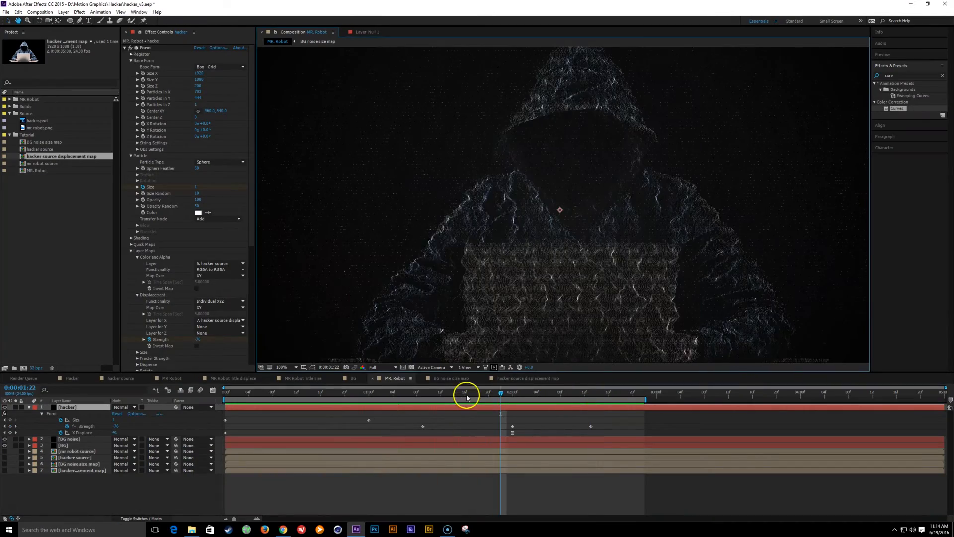
# Step: Delete the hacker's displacement Strength keyframe at 0:00:02:13
pyautogui.press('space')
pyautogui.click(591, 426)
pyautogui.press('Delete')
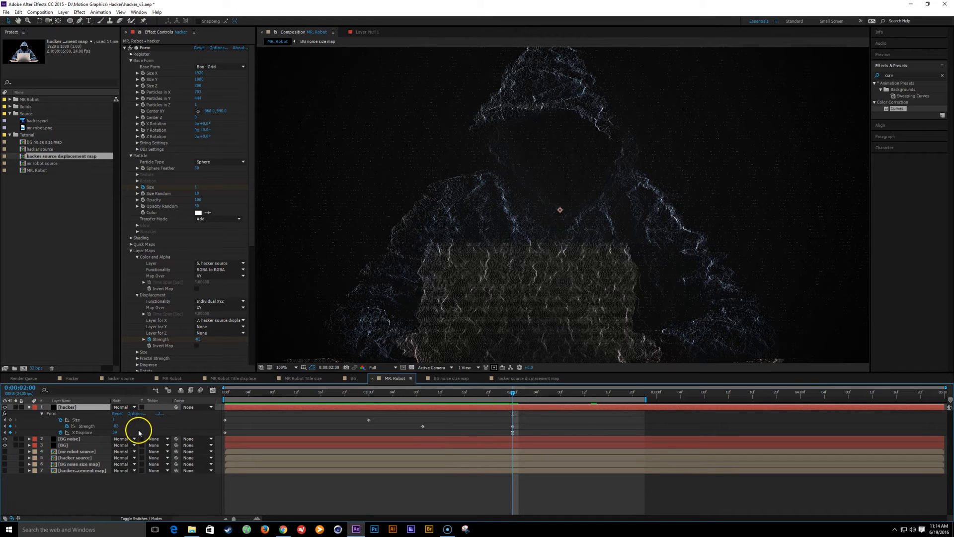
# Step: Move the hacker layer's earlier displacement Strength keyframe to 0:00:01:00, in line with the second Size keyframe
pyautogui.moveTo(427, 398); pyautogui.dragTo(513, 391)
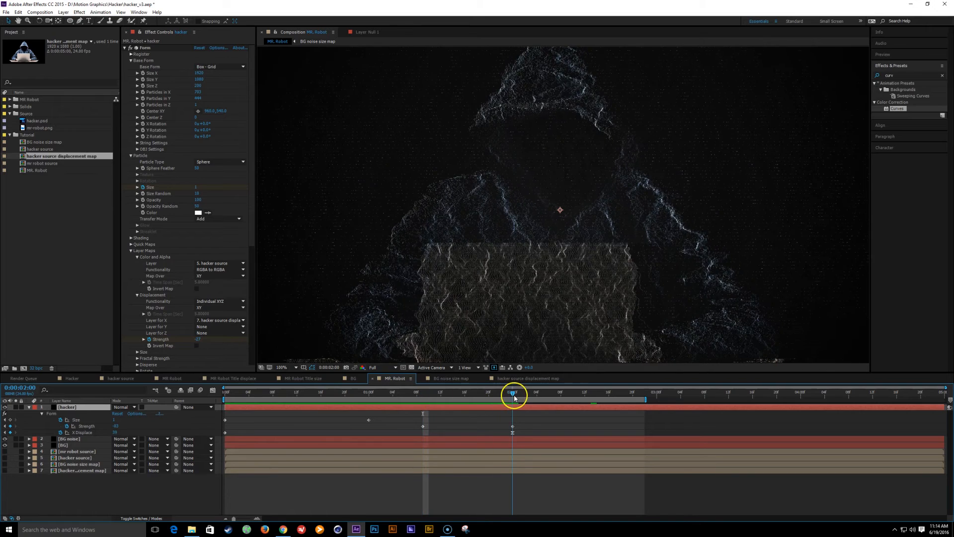
pyautogui.click(513, 426)
pyautogui.moveTo(513, 428); pyautogui.dragTo(419, 430)
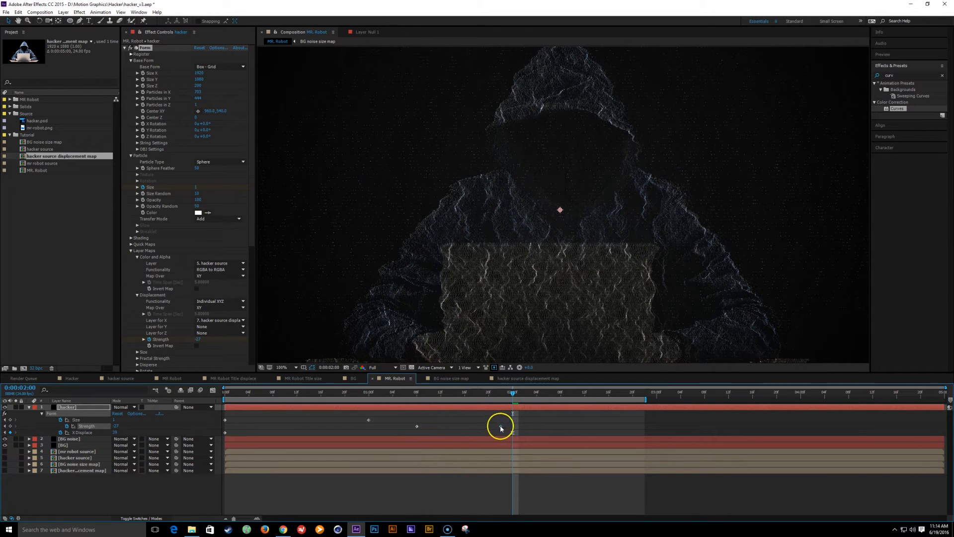
pyautogui.moveTo(487, 394); pyautogui.dragTo(362, 430)
# Step: End the MR. Robot work area at 0:00:02:06 and preview the hacker animation
pyautogui.moveTo(399, 394); pyautogui.dragTo(549, 424)
pyautogui.press('space')
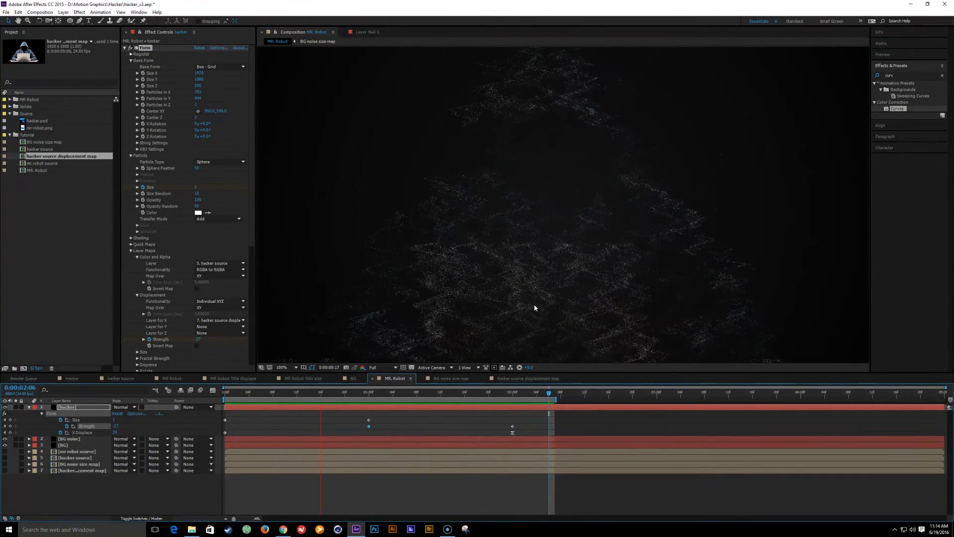
pyautogui.press('`')
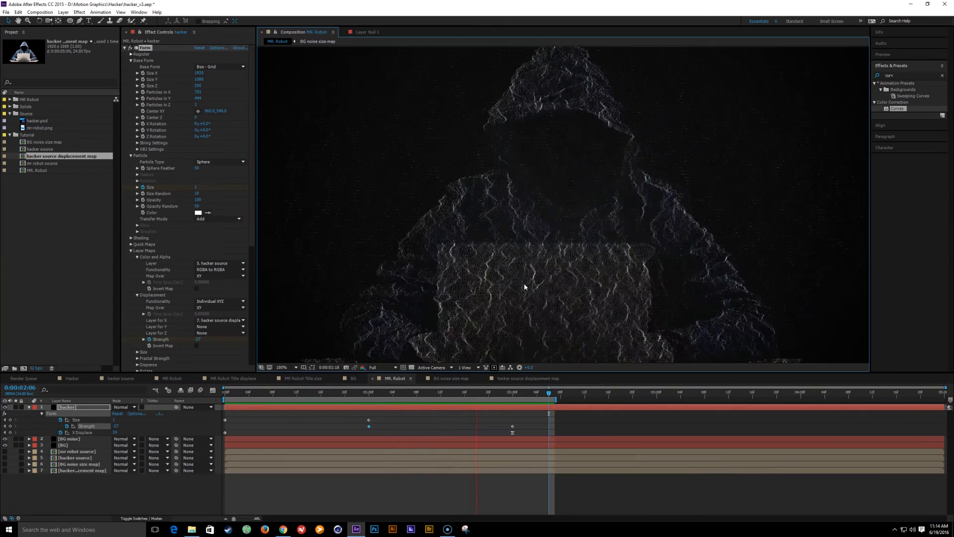
pyautogui.press('space')
pyautogui.press('Home')
# Step: Increase the Form effect's Particles in X on the hacker layer and apply the Glow effect to it
pyautogui.moveTo(371, 394); pyautogui.dragTo(526, 399)
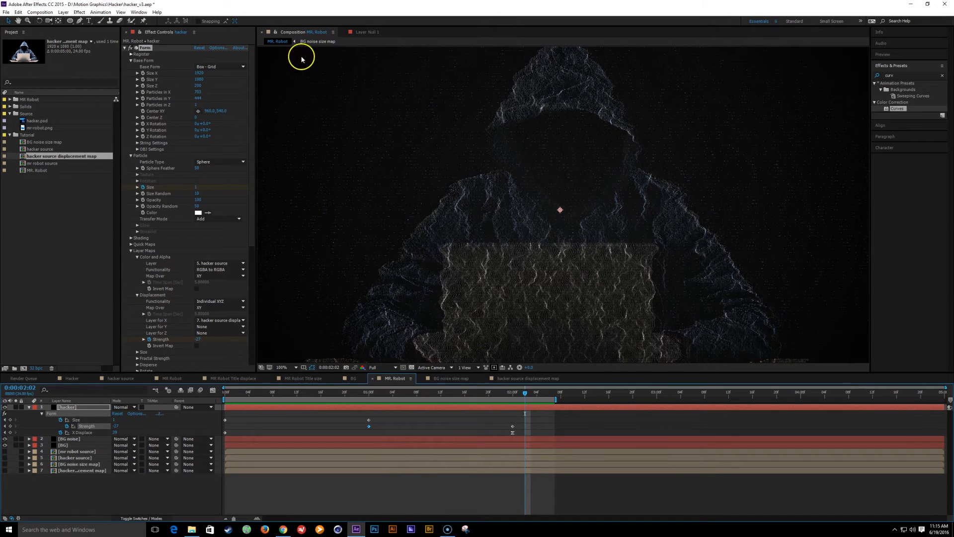
pyautogui.moveTo(198, 93); pyautogui.dragTo(233, 89)
pyautogui.moveTo(897, 108); pyautogui.dragTo(953, 198)
pyautogui.click(898, 75)
pyautogui.write('glow')
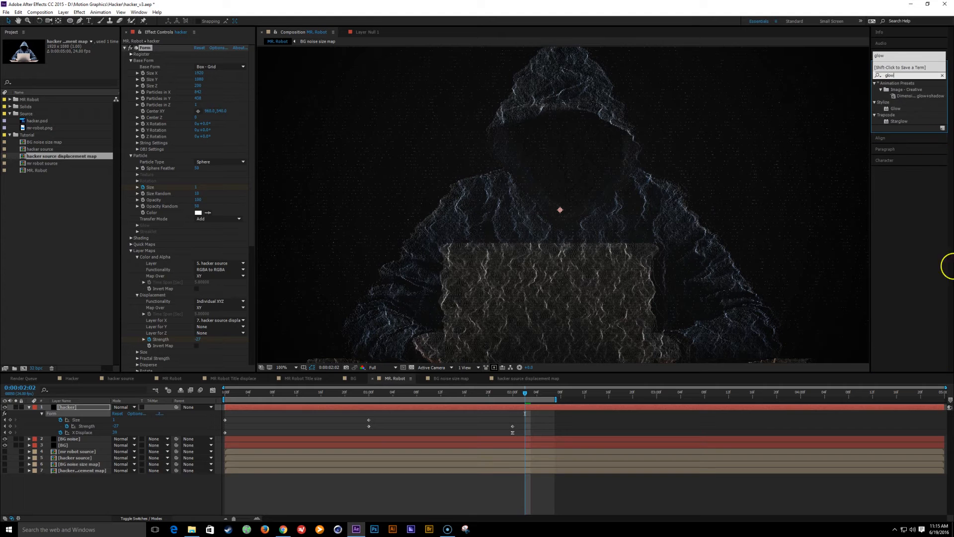
pyautogui.doubleClick(896, 108)
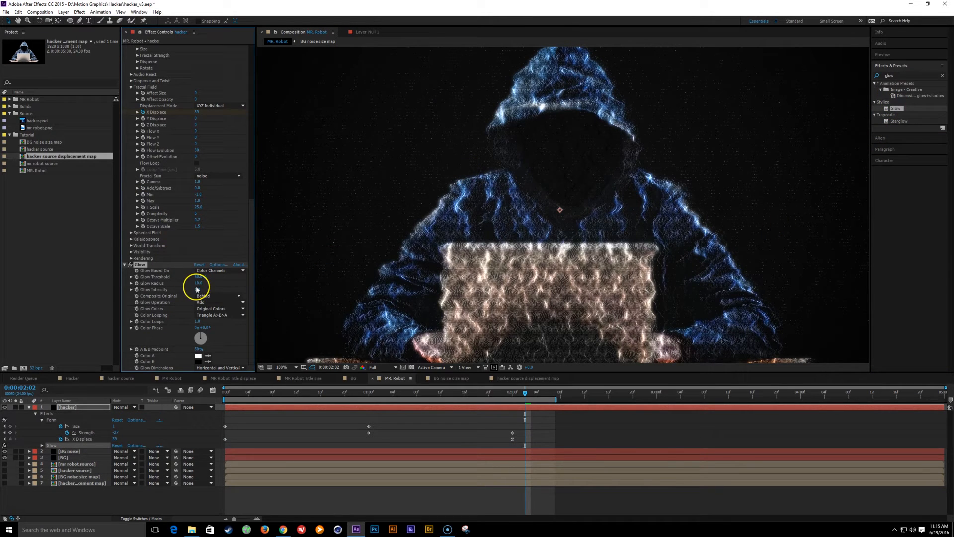
# Step: Set the hacker layer's Glow Radius to 78 and Glow Intensity to 0.4
pyautogui.moveTo(201, 284)
pyautogui.mouseDown()
pyautogui.moveTo(230, 284)
pyautogui.moveTo(175, 289)
pyautogui.moveTo(203, 293)
pyautogui.mouseUp()
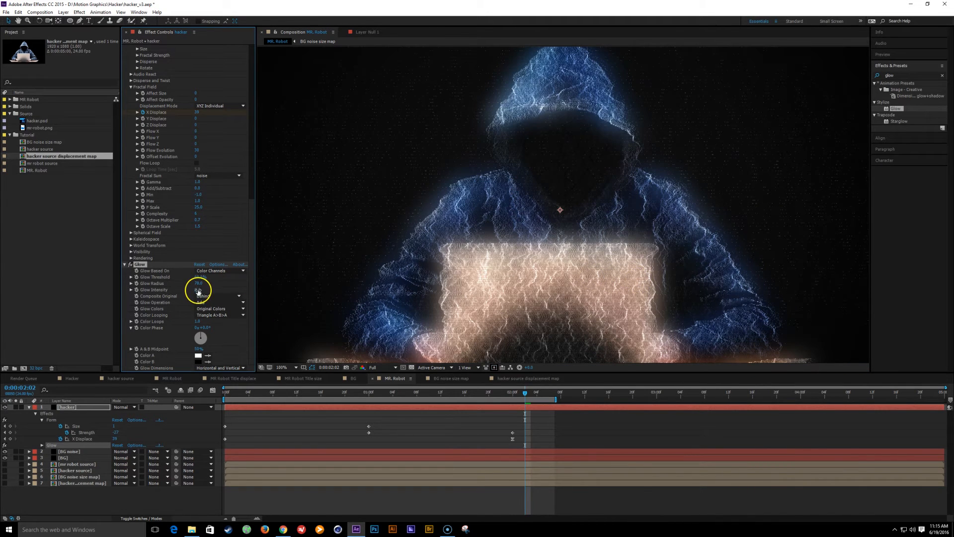
pyautogui.moveTo(198, 291); pyautogui.dragTo(141, 276)
pyautogui.click(130, 266)
pyautogui.scroll(-1, 517, 257)
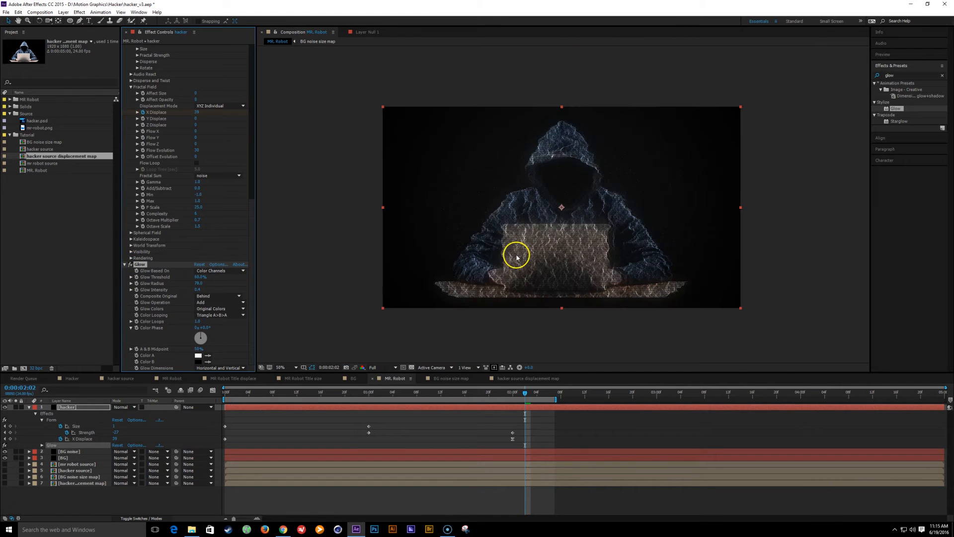
# Step: Compare the hacker image with Glow off and on, and lower the Glow Intensity to 0.2
pyautogui.click(130, 265)
pyautogui.click(130, 265)
pyautogui.click(129, 265)
pyautogui.click(129, 265)
pyautogui.scroll(1, 540, 276)
pyautogui.moveTo(197, 290); pyautogui.dragTo(194, 293)
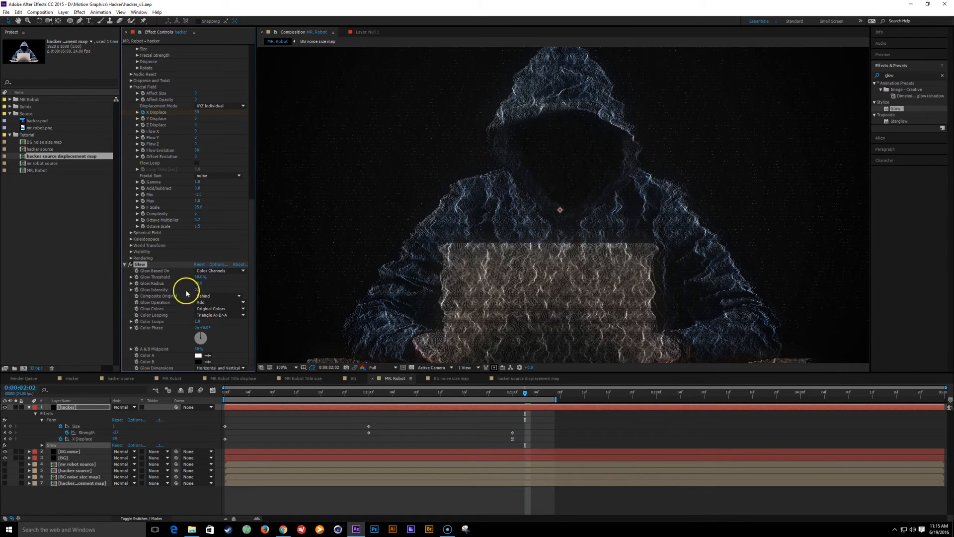
pyautogui.moveTo(551, 392); pyautogui.dragTo(434, 403)
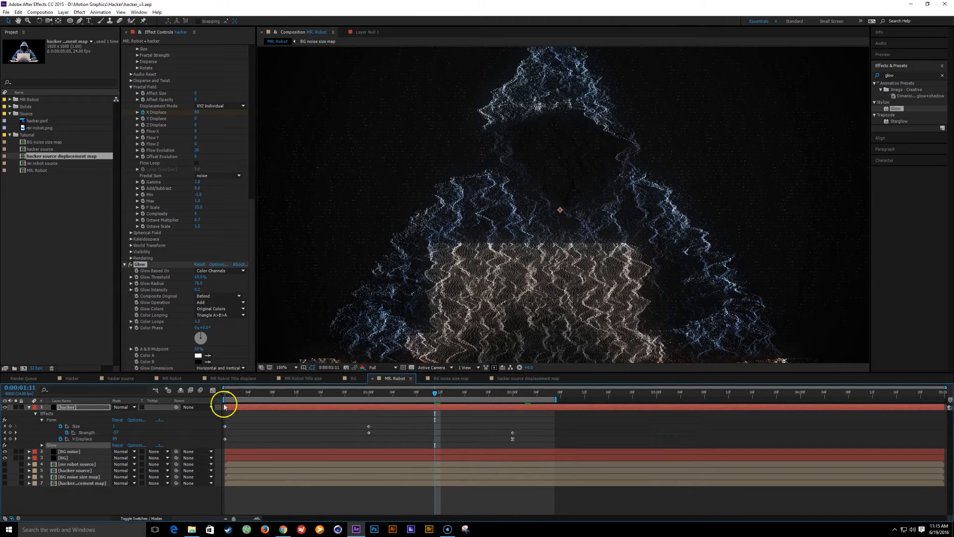
pyautogui.click(530, 394)
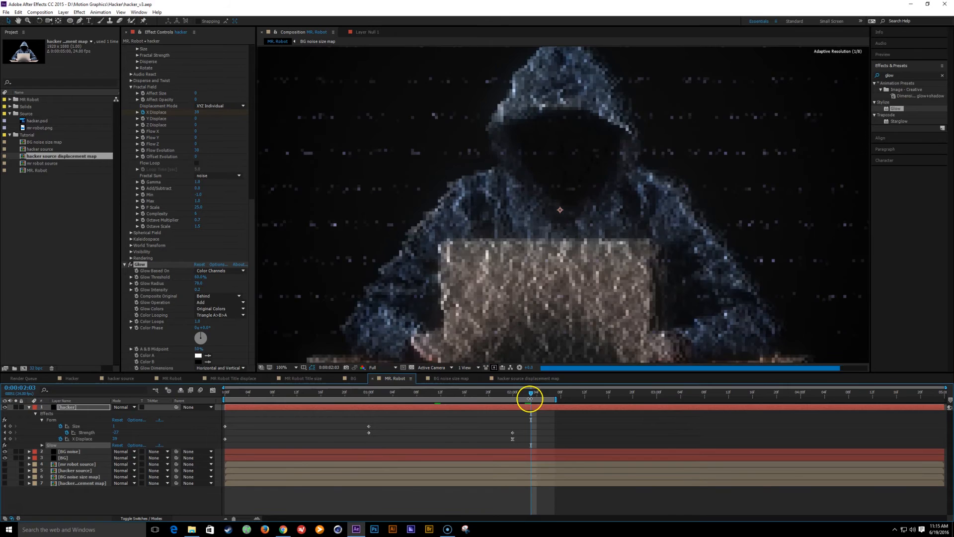
pyautogui.scroll(-1, 542, 297)
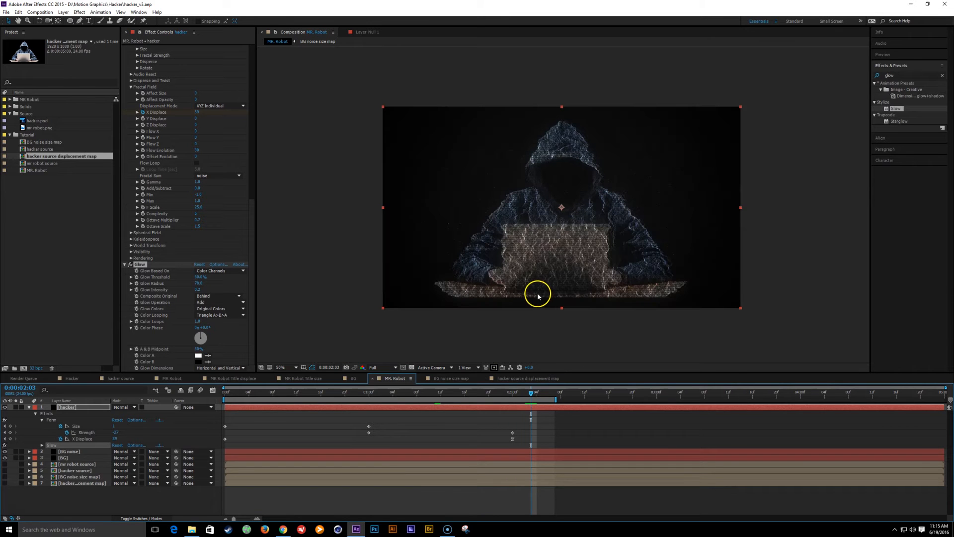
# Step: Create a black 1920 x 1080 solid named MR Robot Title above all layers, and hide the hacker and BG noise layers
pyautogui.click(64, 502)
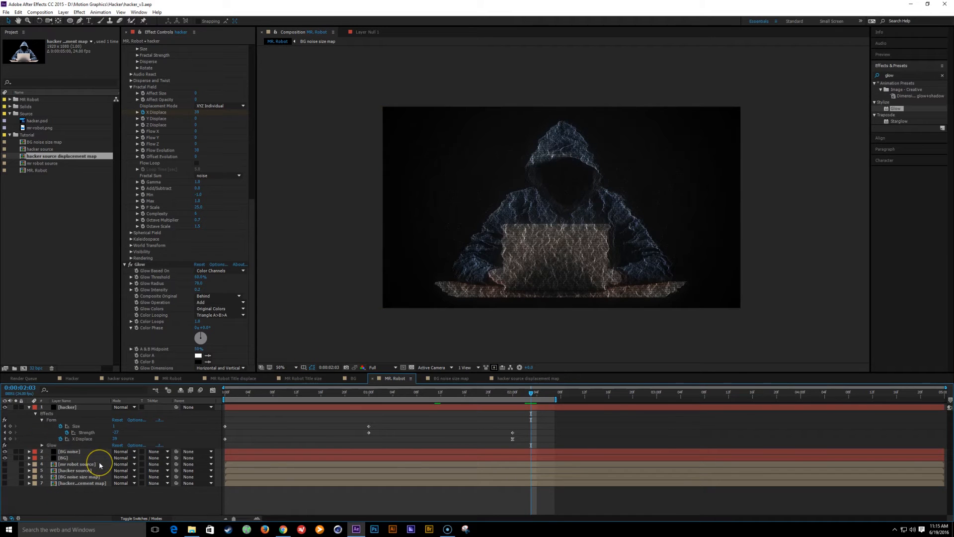
pyautogui.click(72, 410)
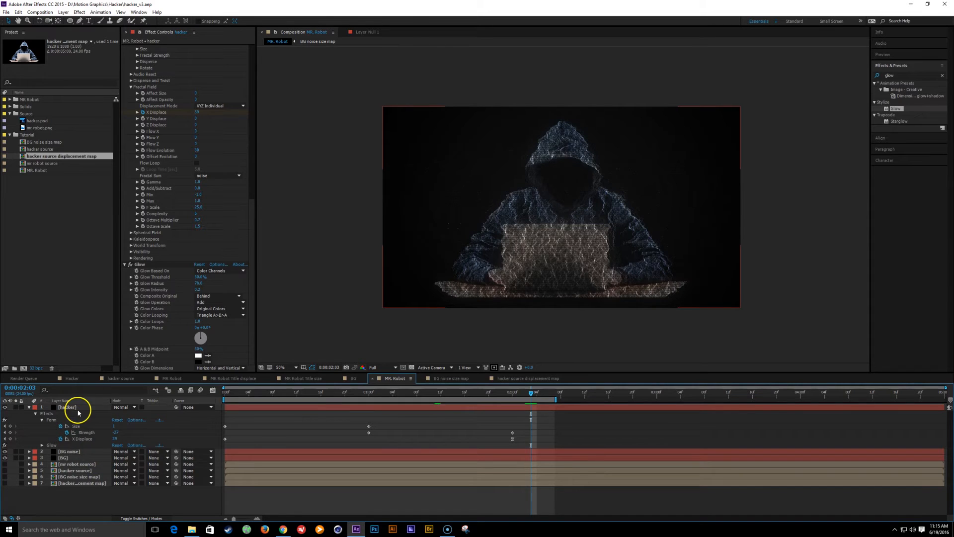
pyautogui.scroll(1, 464, 304)
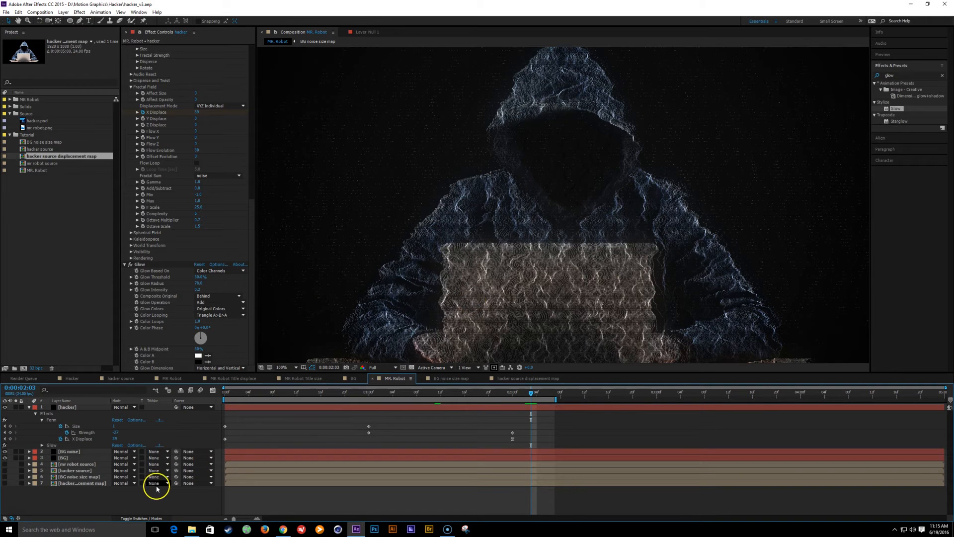
pyautogui.hotkey('ctrl', 'y')
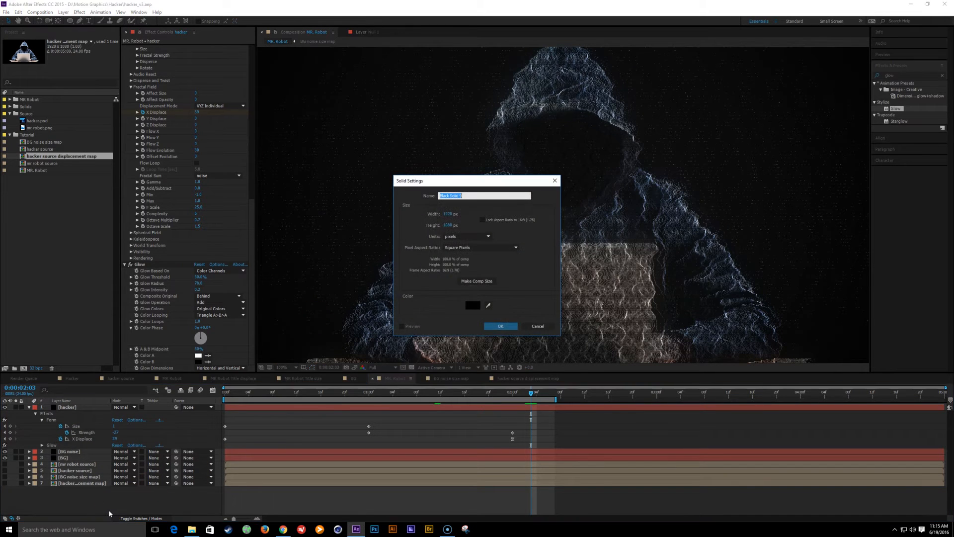
pyautogui.write('MR Rbo')
pyautogui.press('BackSpace')
pyautogui.write('obot Title')
pyautogui.press('Return')
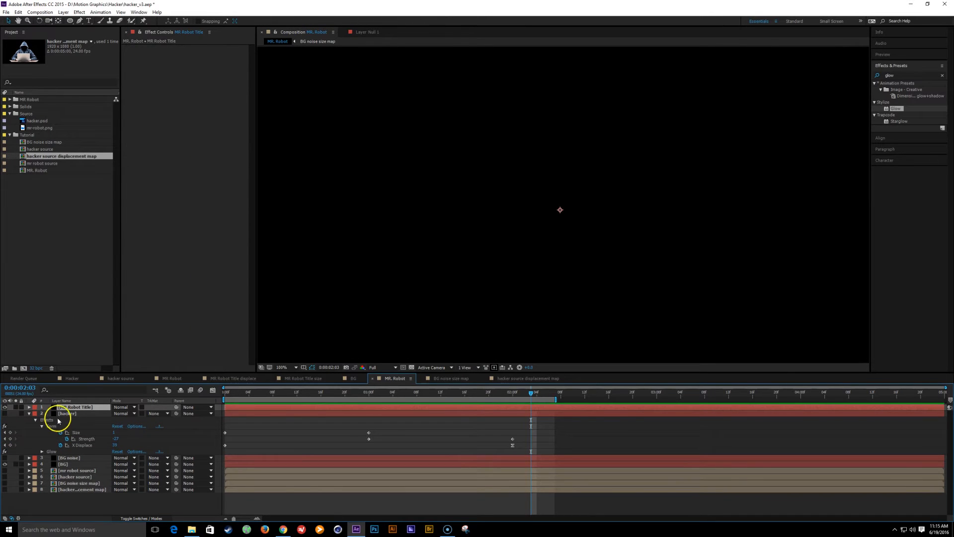
# Step: Apply the Trapcode Form effect to the MR Robot Title solid
pyautogui.click(904, 76)
pyautogui.write('form')
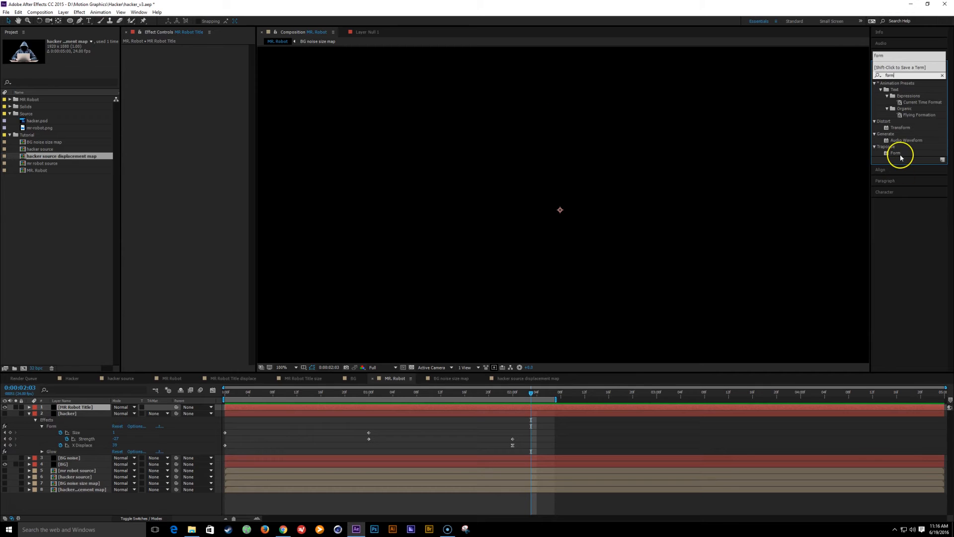
pyautogui.doubleClick(901, 156)
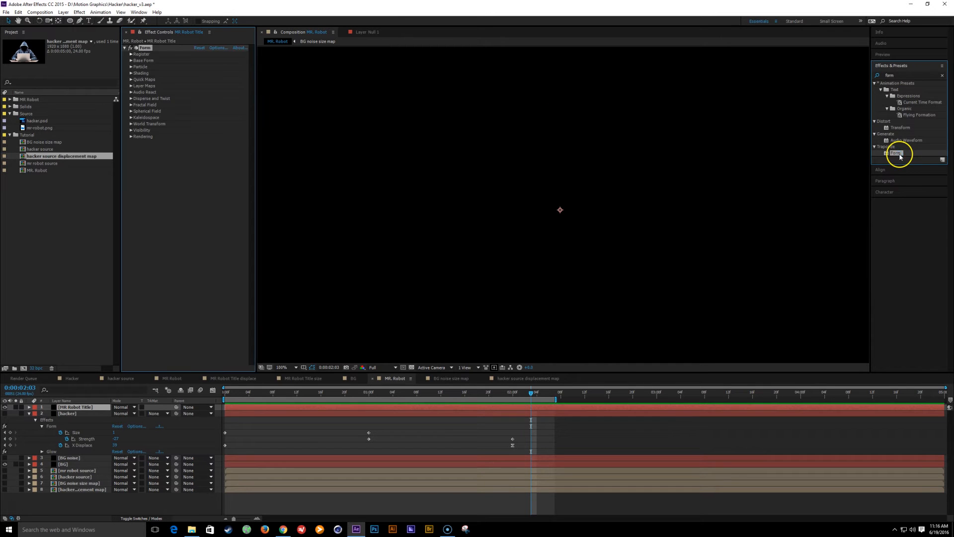
# Step: Set the title Form's base size to 1920 by 1080, increase its particles in X and Y, and set Particles in Z to 1
pyautogui.click(131, 61)
pyautogui.click(199, 73)
pyautogui.press('Tab')
pyautogui.write('1080')
pyautogui.press('Return')
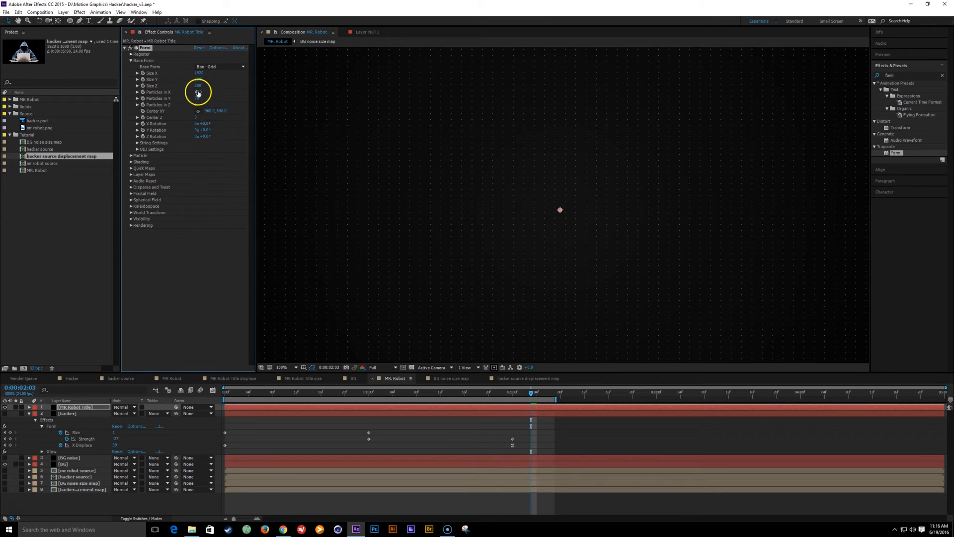
pyautogui.moveTo(198, 99); pyautogui.dragTo(354, 102)
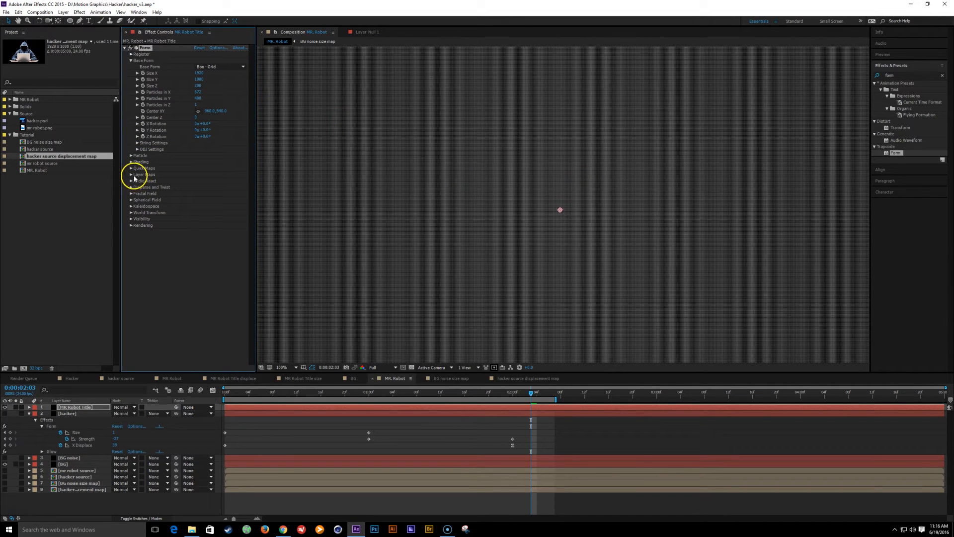
# Step: Configure Form's Color and Alpha layer map with the mr robot source layer, RGBA to RGBA functionality and XY mapping
pyautogui.click(131, 175)
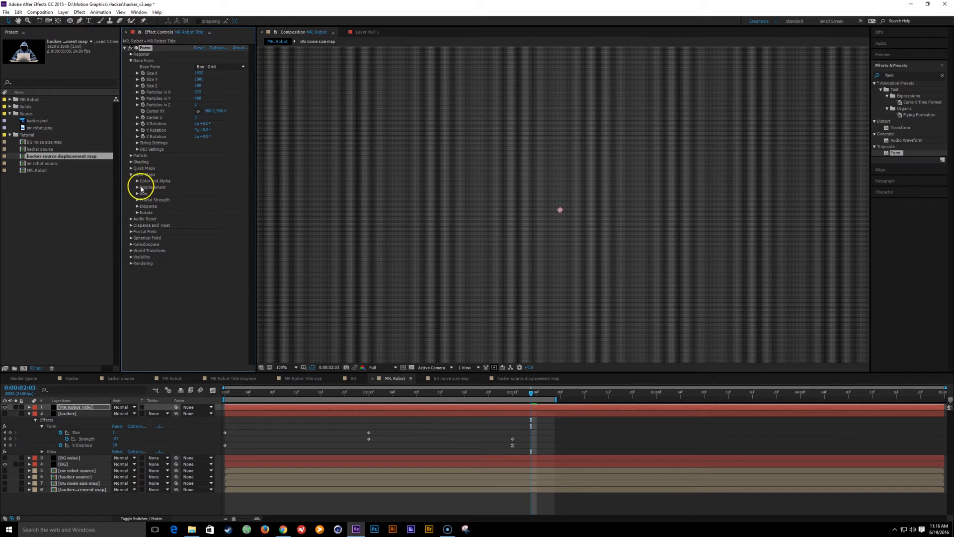
pyautogui.click(137, 182)
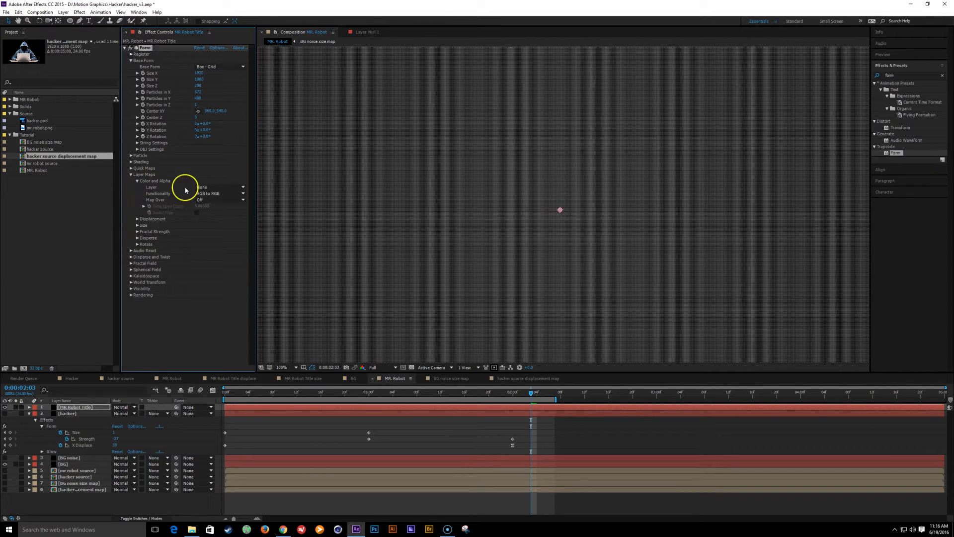
pyautogui.click(211, 188)
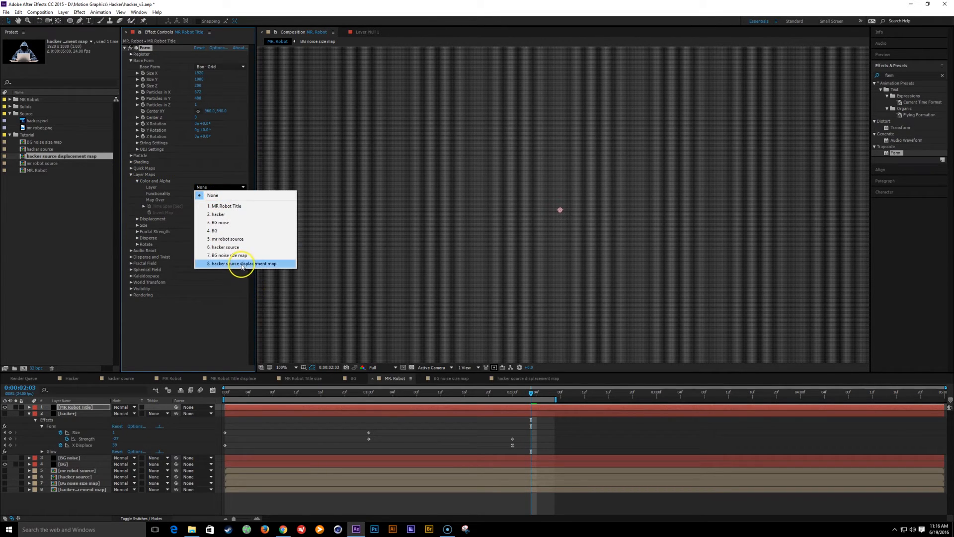
pyautogui.click(237, 240)
pyautogui.click(214, 188)
pyautogui.click(217, 187)
pyautogui.click(214, 194)
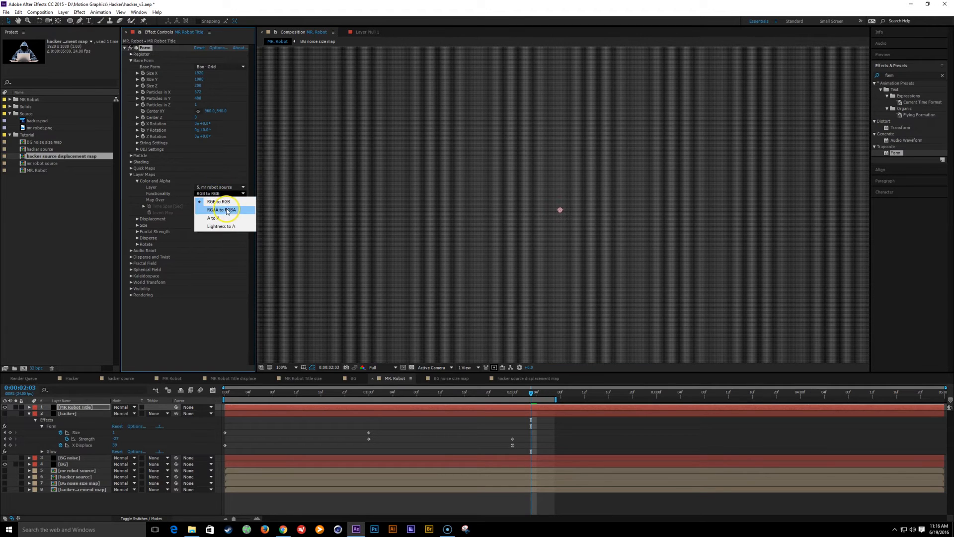
pyautogui.click(226, 210)
pyautogui.click(222, 201)
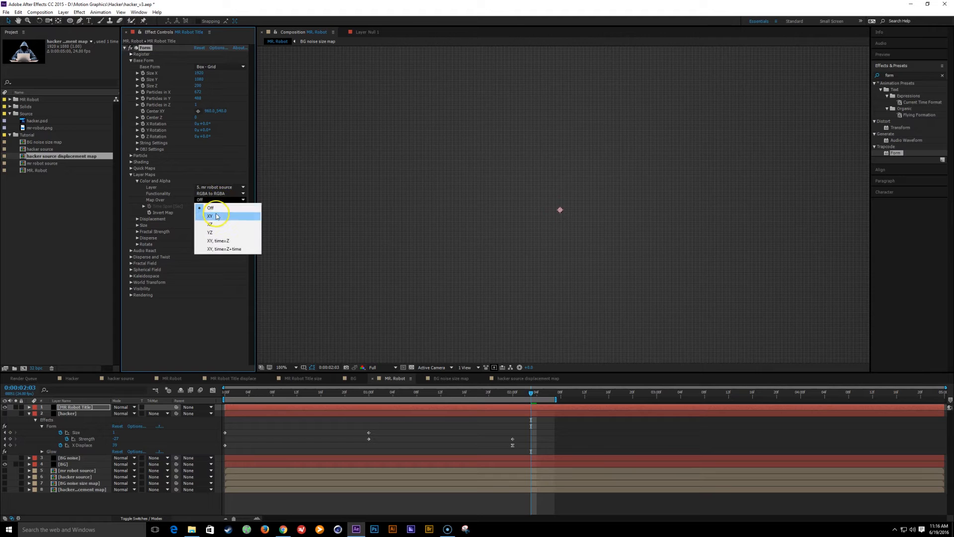
pyautogui.click(211, 216)
pyautogui.press(',')
pyautogui.press('.')
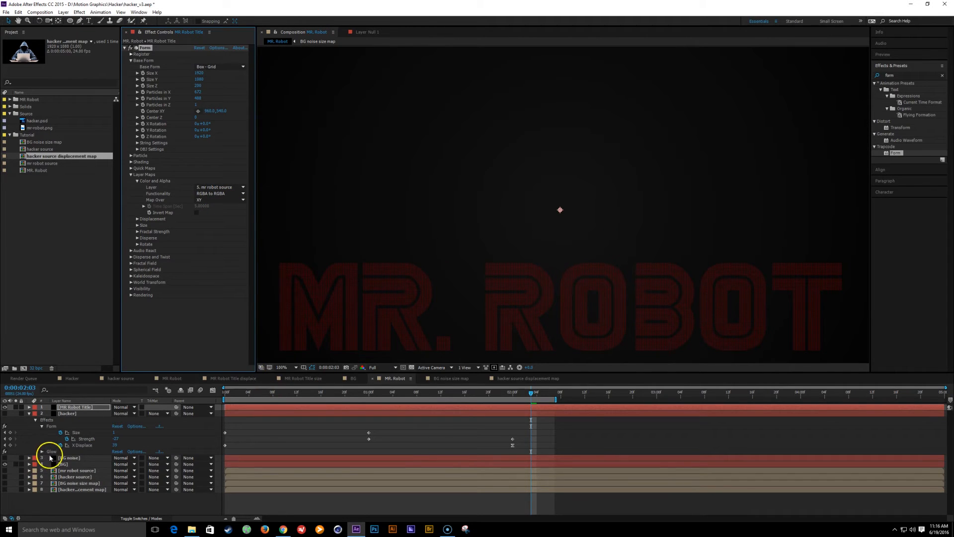
# Step: Duplicate the mr robot source composition and rename the copy mr robot source displacement map
pyautogui.click(53, 214)
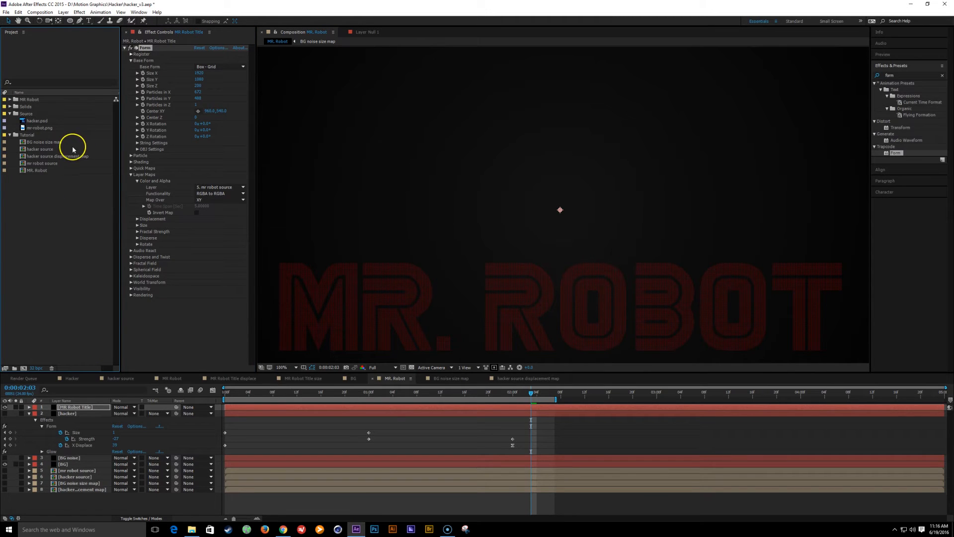
pyautogui.click(38, 164)
pyautogui.hotkey('ctrl', 'd')
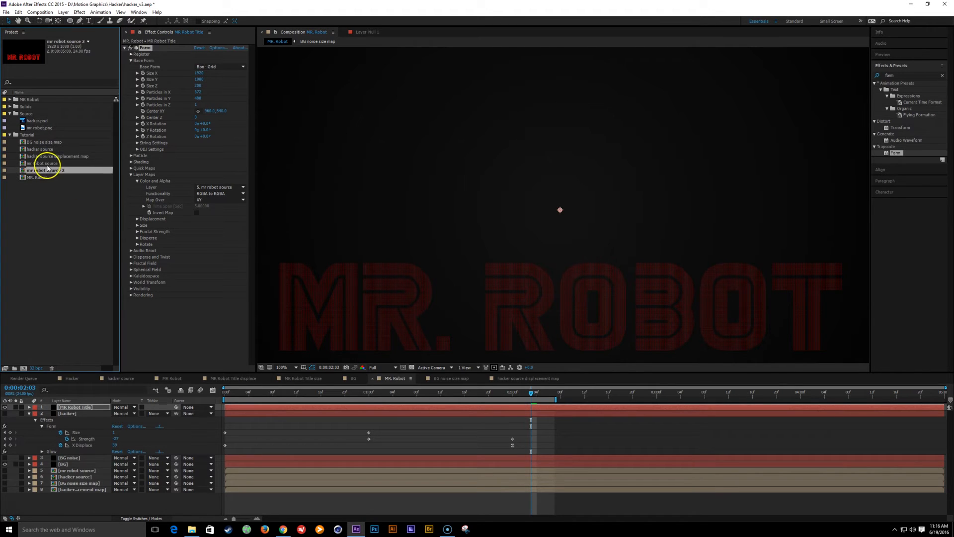
pyautogui.press('Return')
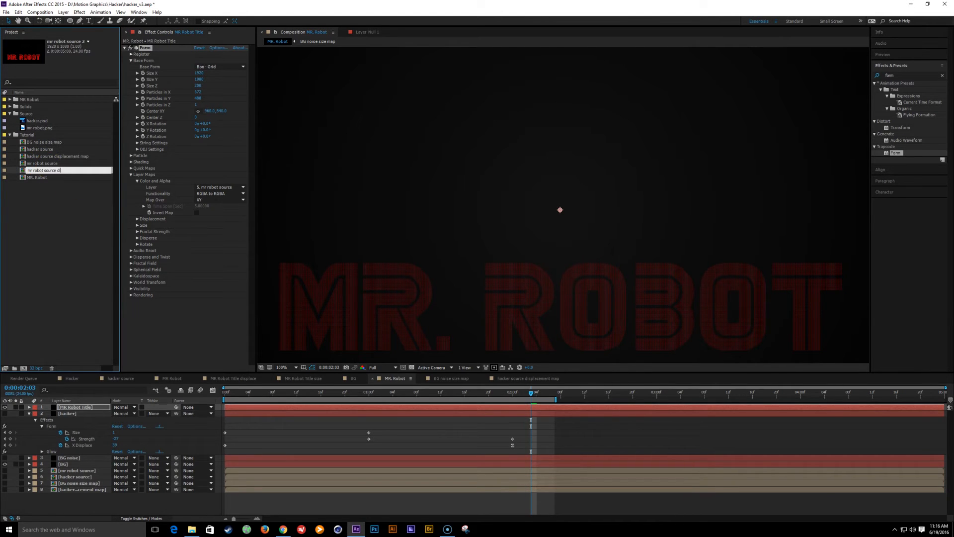
pyautogui.press('Return')
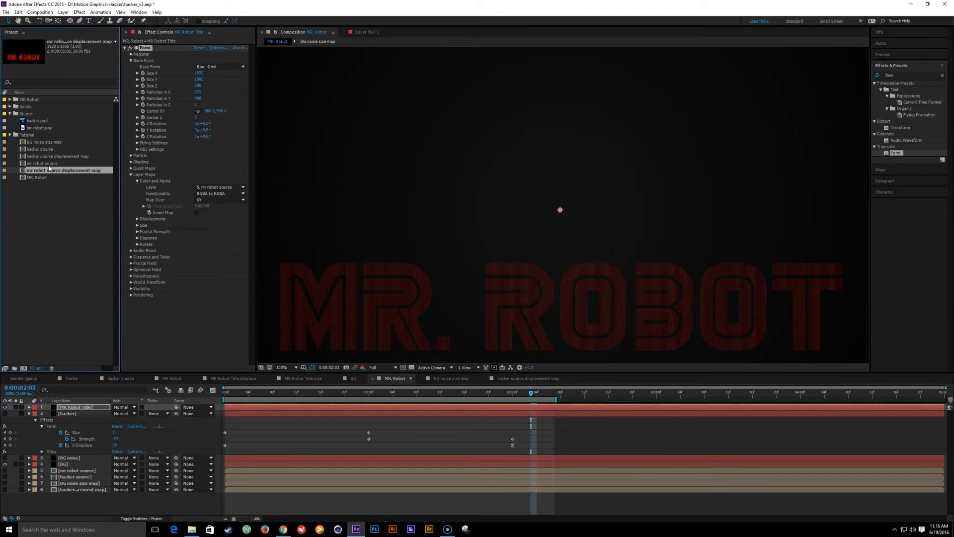
# Step: Add the mr robot source displacement map composition beneath all layers in MR. Robot and hide it
pyautogui.moveTo(61, 172); pyautogui.dragTo(75, 496)
pyautogui.click(5, 496)
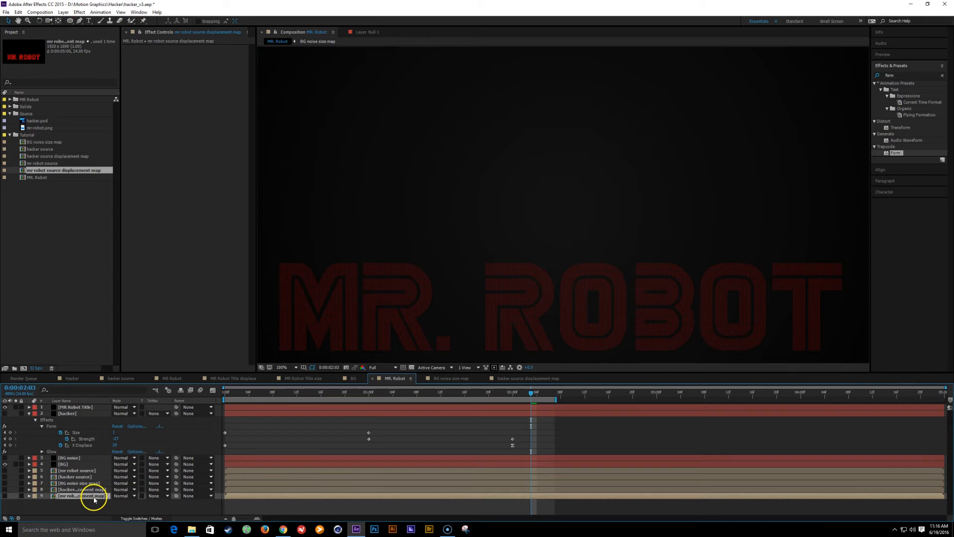
# Step: Create a full-frame solid of 50% brightness grey in the mr robot source displacement map composition and place it beneath mr-robot.png
pyautogui.doubleClick(94, 497)
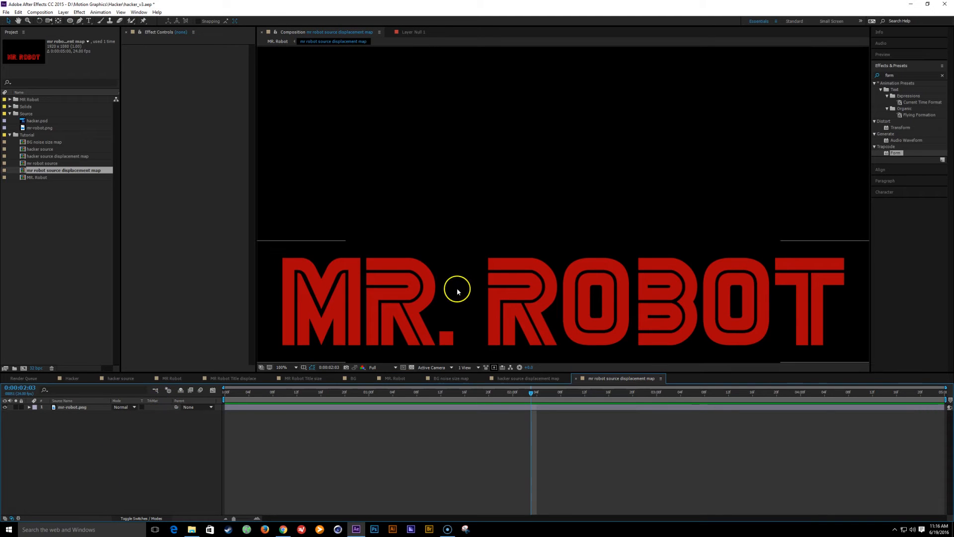
pyautogui.hotkey('ctrl', 'y')
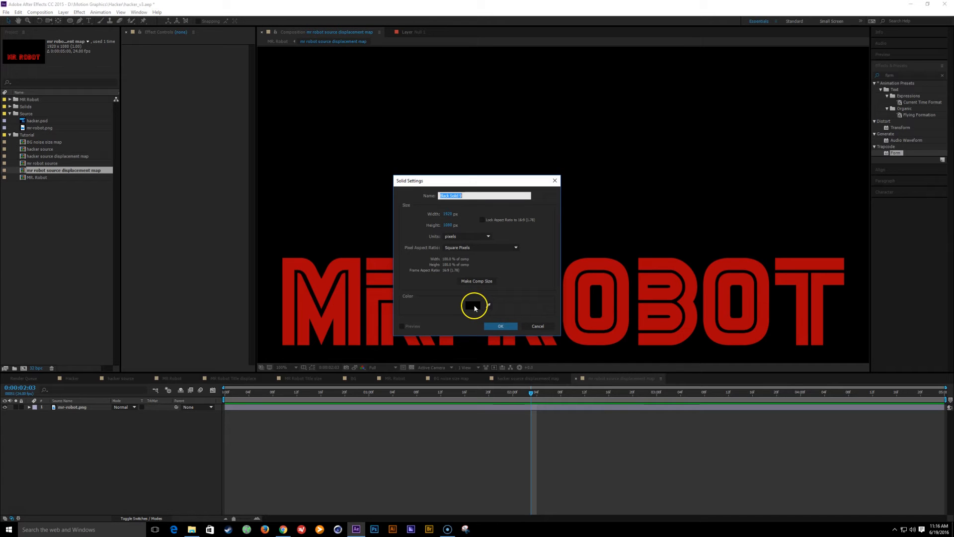
pyautogui.click(473, 306)
pyautogui.click(241, 221)
pyautogui.write('50')
pyautogui.press('Return')
pyautogui.click(501, 324)
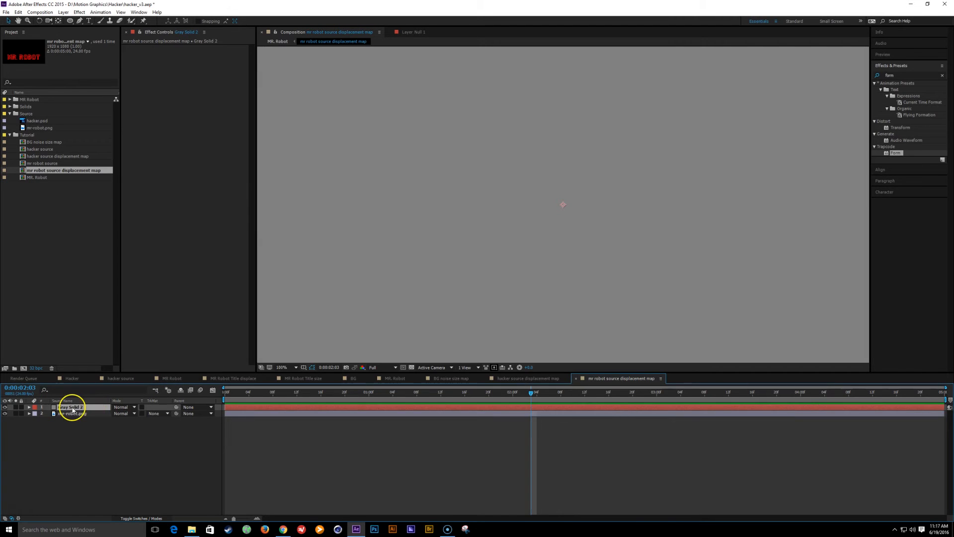
pyautogui.moveTo(70, 406); pyautogui.dragTo(76, 444)
# Step: Apply the Fill effect to mr-robot.png and set its color to the same 50% grey as the solid
pyautogui.click(73, 407)
pyautogui.click(906, 76)
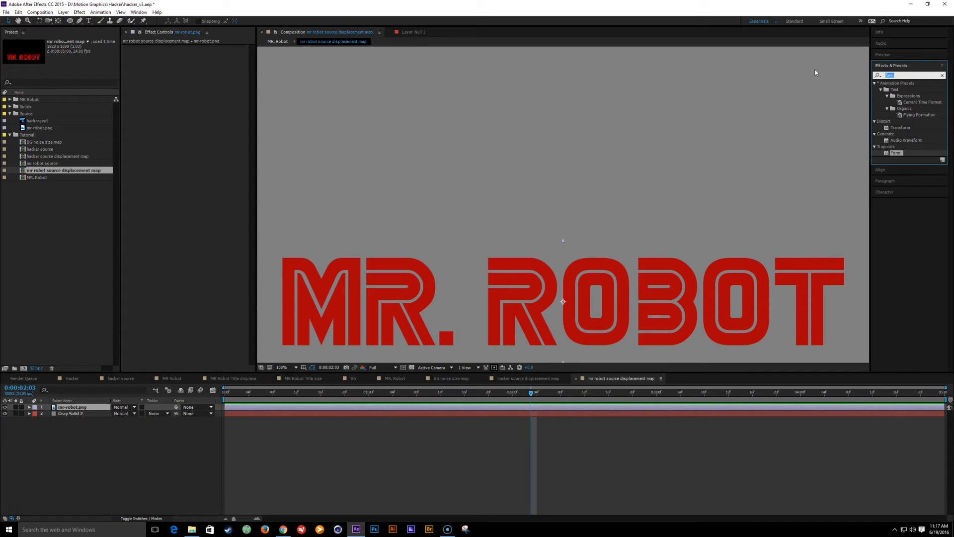
pyautogui.write('fill')
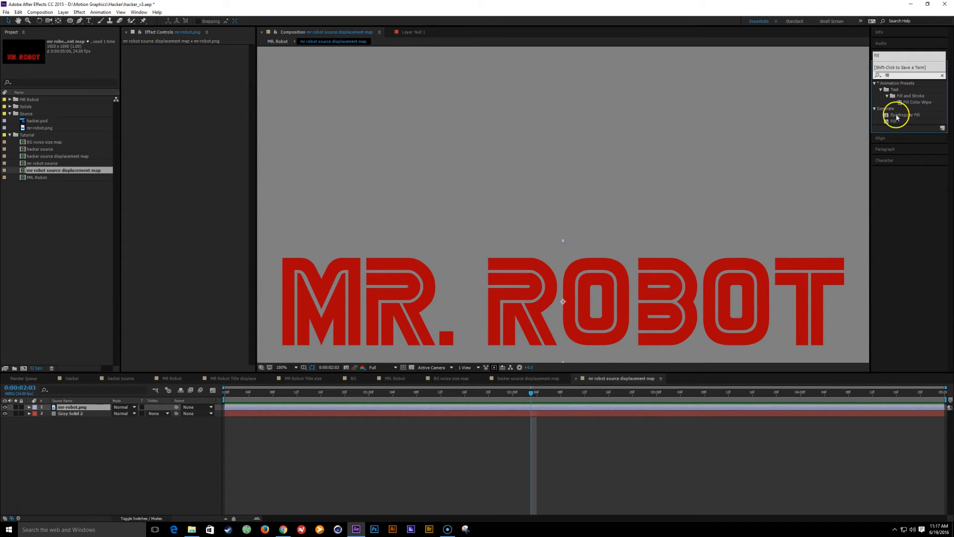
pyautogui.doubleClick(895, 121)
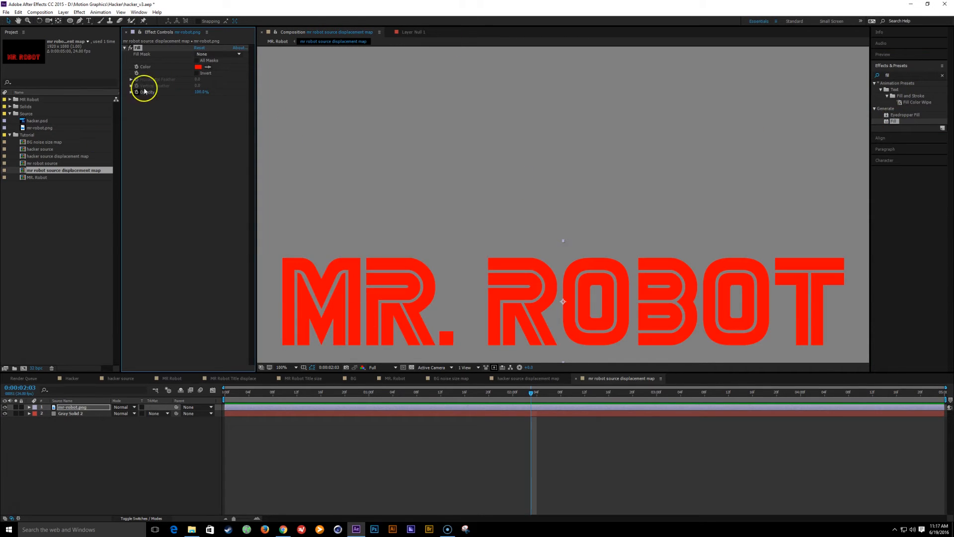
pyautogui.click(199, 68)
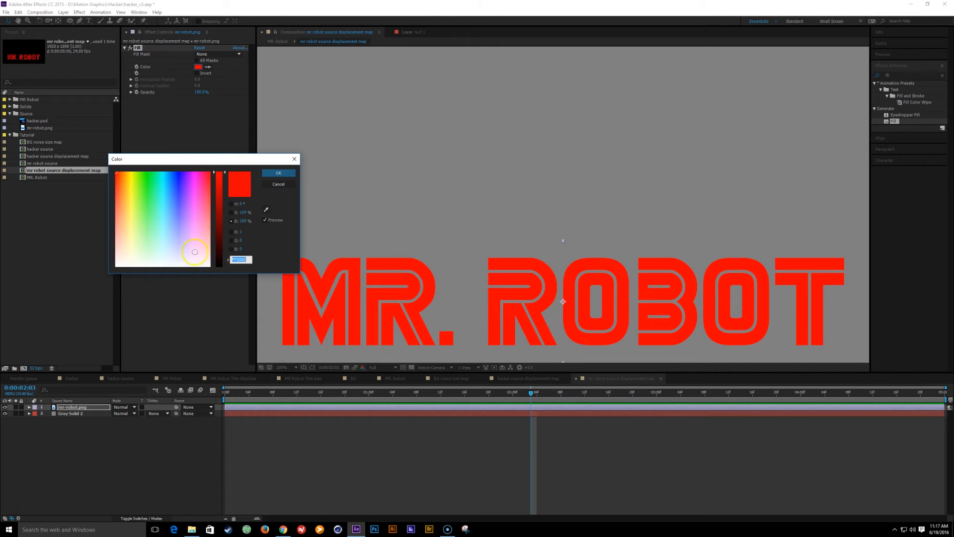
pyautogui.moveTo(210, 224); pyautogui.dragTo(35, 326)
pyautogui.click(247, 220)
pyautogui.write('5')
pyautogui.press('Return')
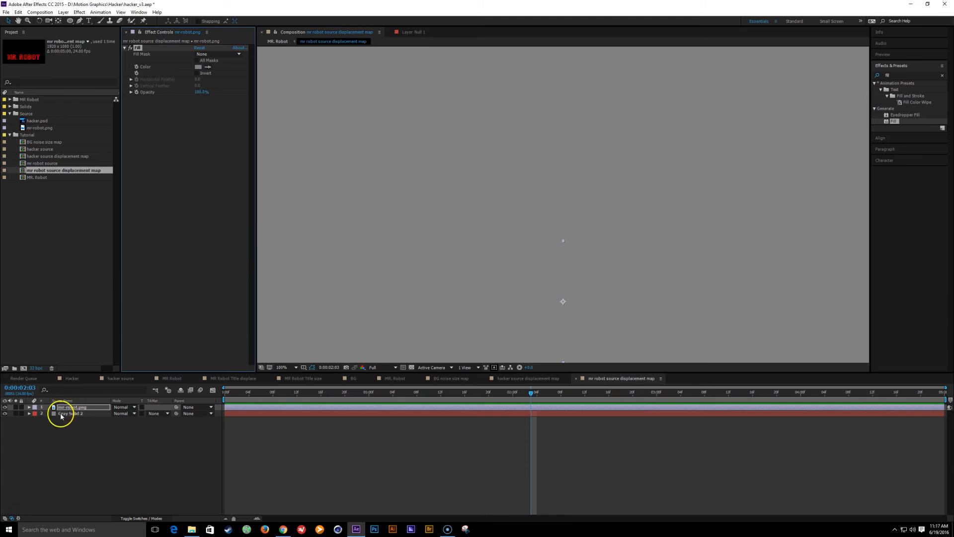
# Step: Add an Outer Glow layer style to mr-robot.png with a white color and a size of 25
pyautogui.rightClick(71, 408)
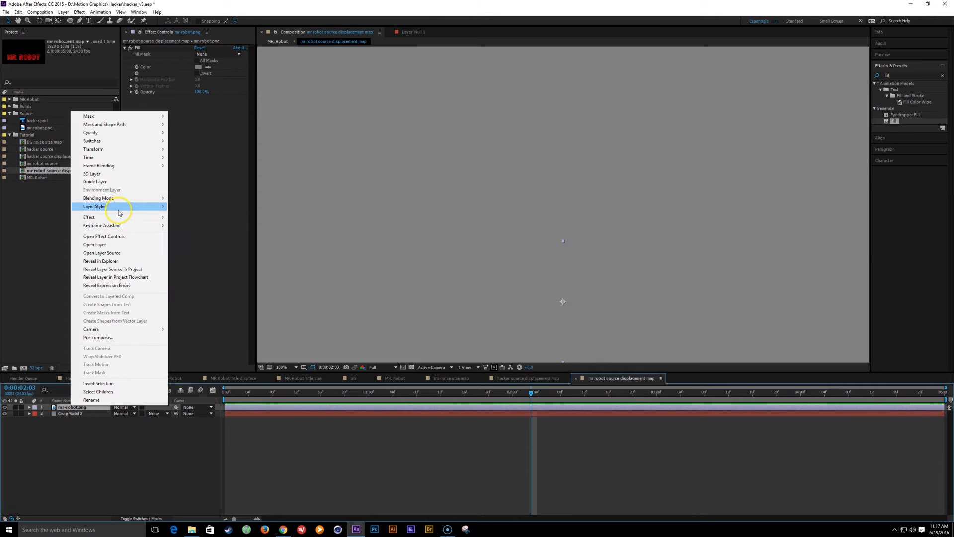
pyautogui.moveTo(121, 206)
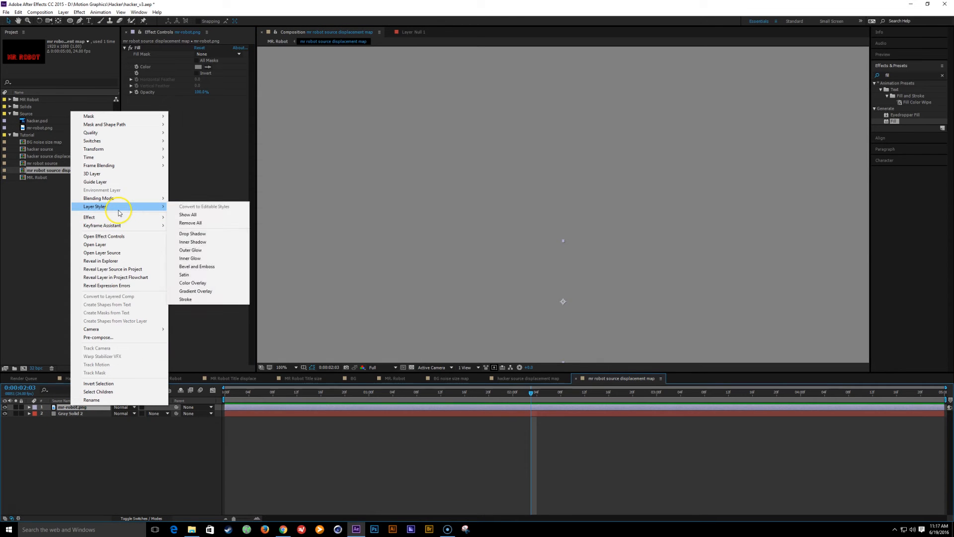
pyautogui.click(204, 251)
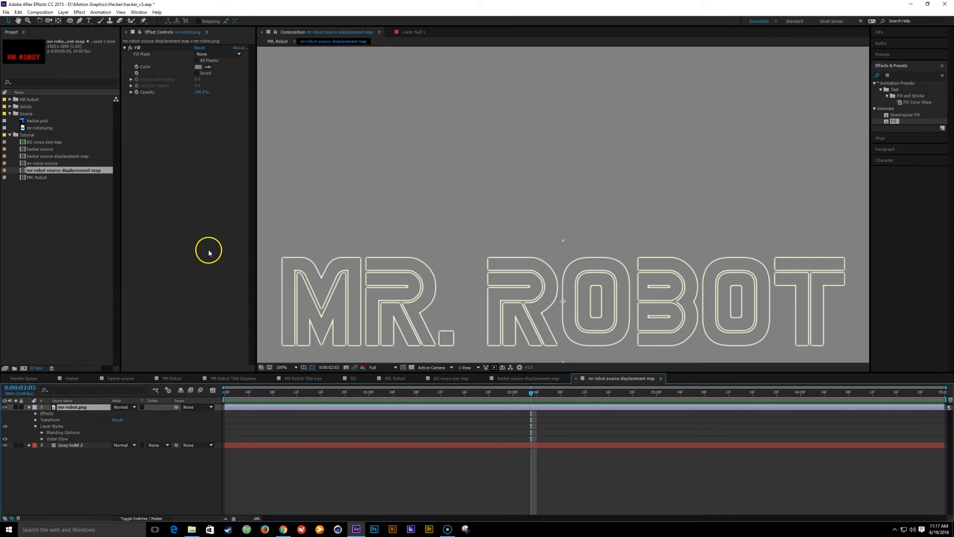
pyautogui.click(41, 439)
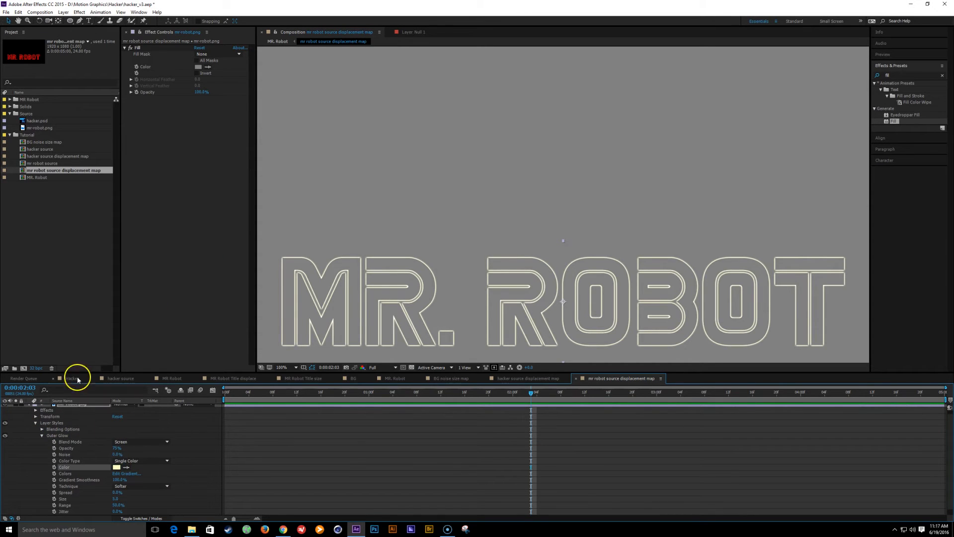
pyautogui.click(116, 467)
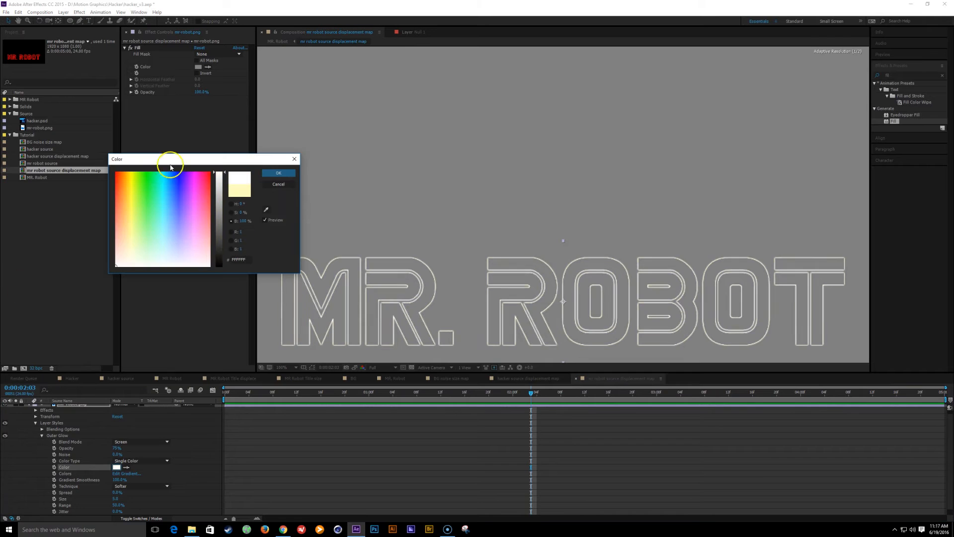
pyautogui.click(265, 179)
pyautogui.moveTo(116, 500); pyautogui.dragTo(130, 505)
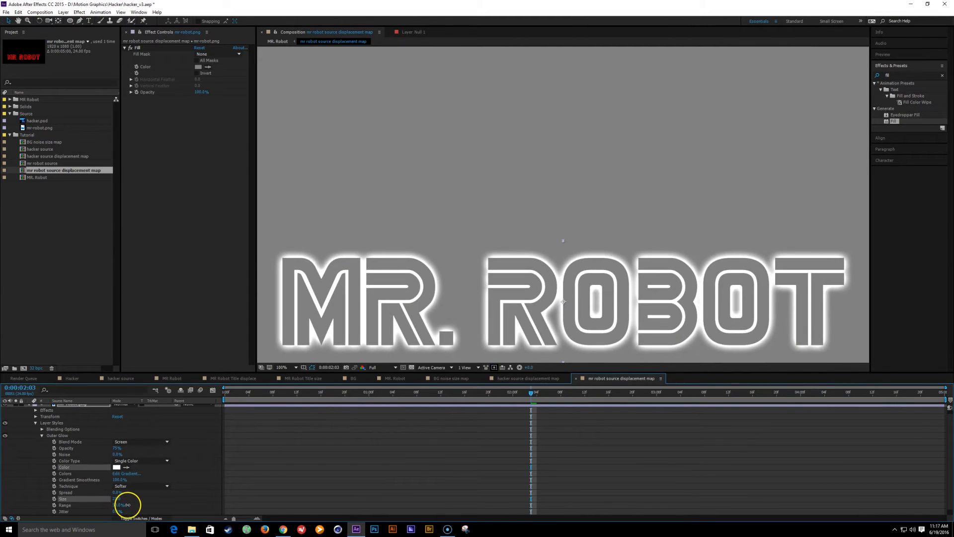
# Step: Add an Inner Glow layer style to mr-robot.png with a white color and 100% opacity
pyautogui.scroll(1, 80, 473)
pyautogui.rightClick(77, 411)
pyautogui.moveTo(153, 213)
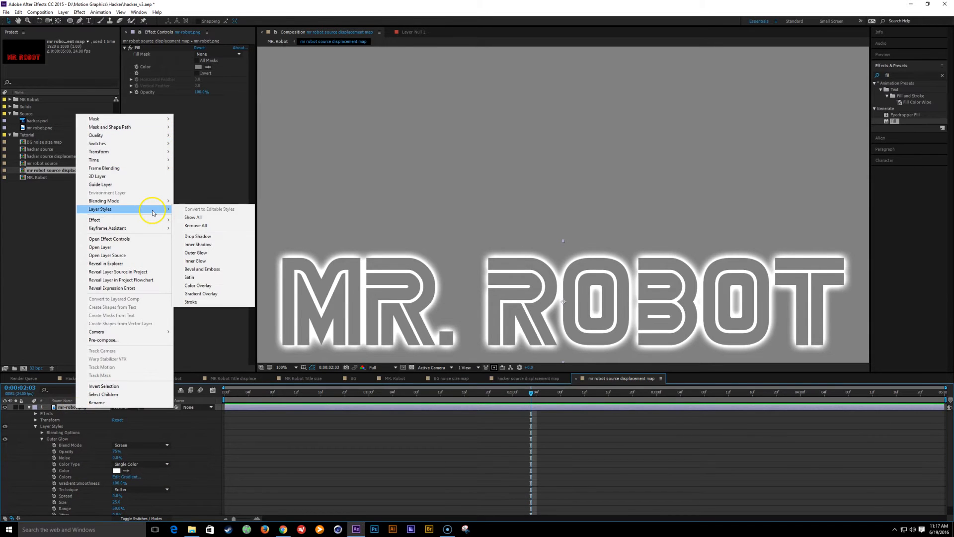
pyautogui.click(218, 261)
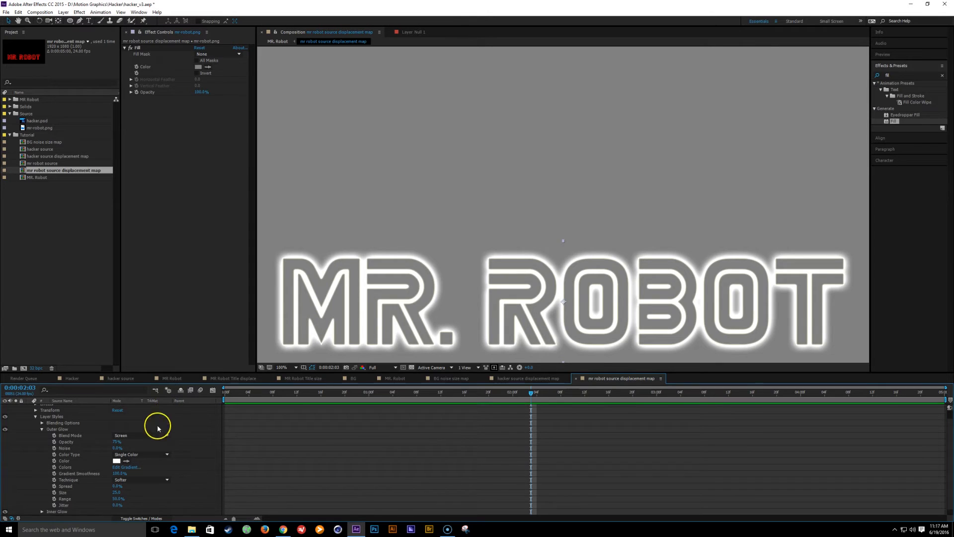
pyautogui.scroll(-1, 95, 464)
pyautogui.click(42, 505)
pyautogui.scroll(-3, 170, 466)
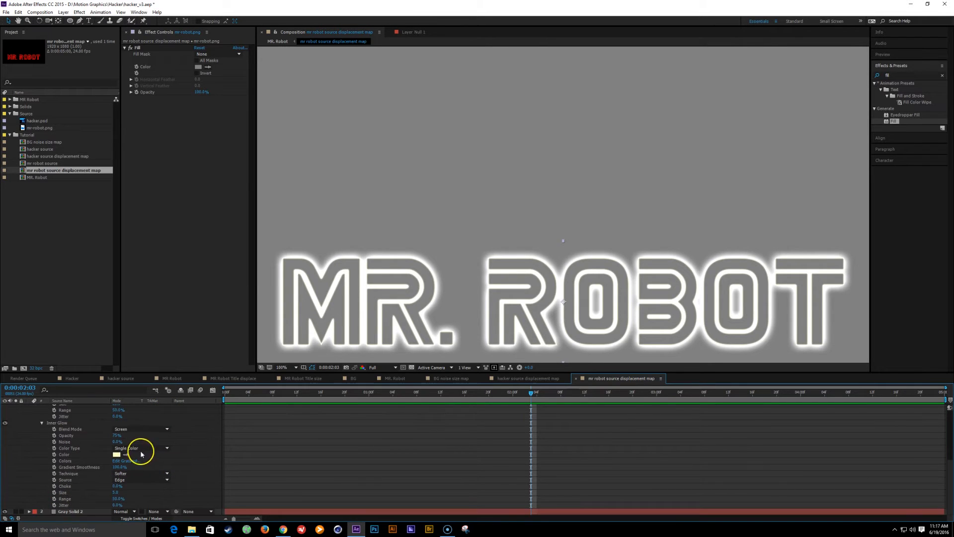
pyautogui.click(117, 455)
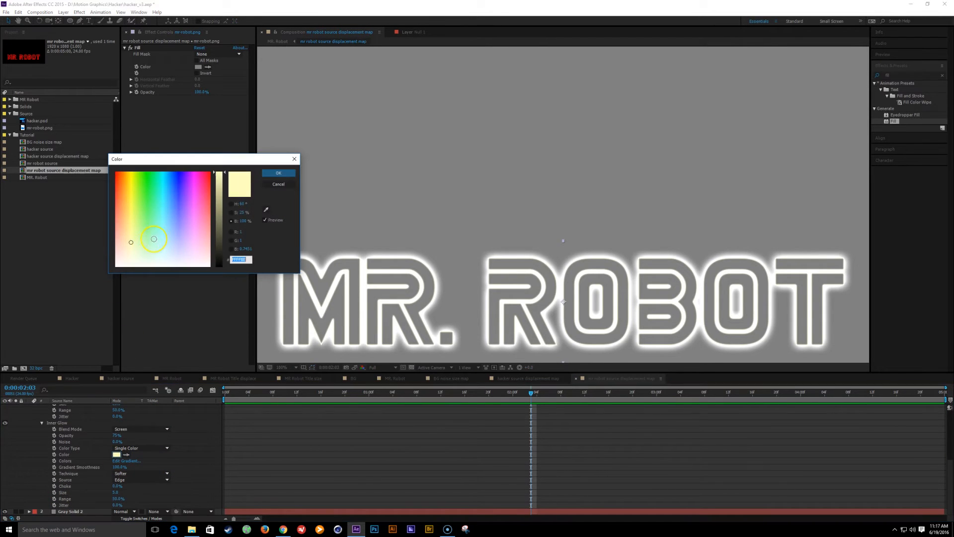
pyautogui.click(280, 174)
pyautogui.moveTo(117, 435); pyautogui.dragTo(348, 450)
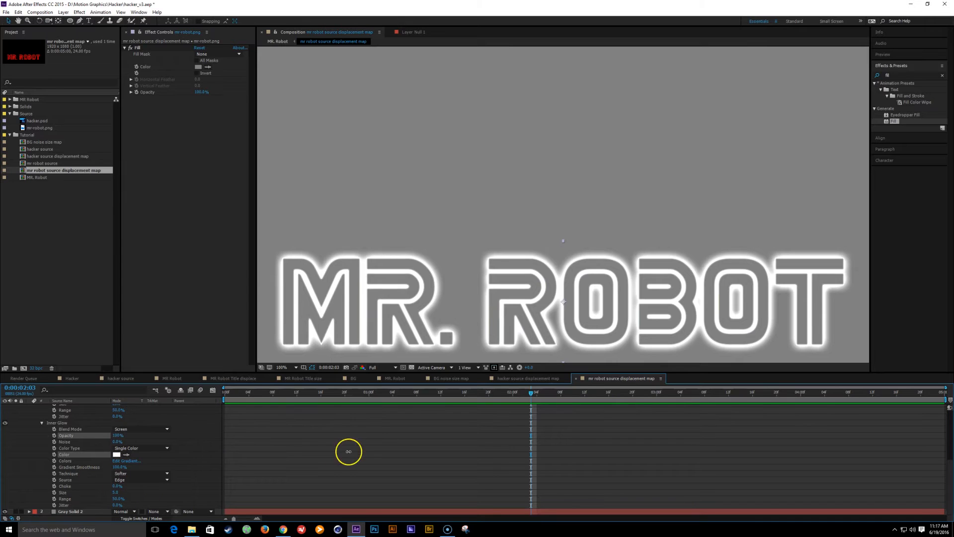
# Step: Raise the Outer Glow opacity to 100% and slightly increase the Inner Glow size on mr-robot.png
pyautogui.scroll(3, 168, 449)
pyautogui.moveTo(118, 429); pyautogui.dragTo(285, 453)
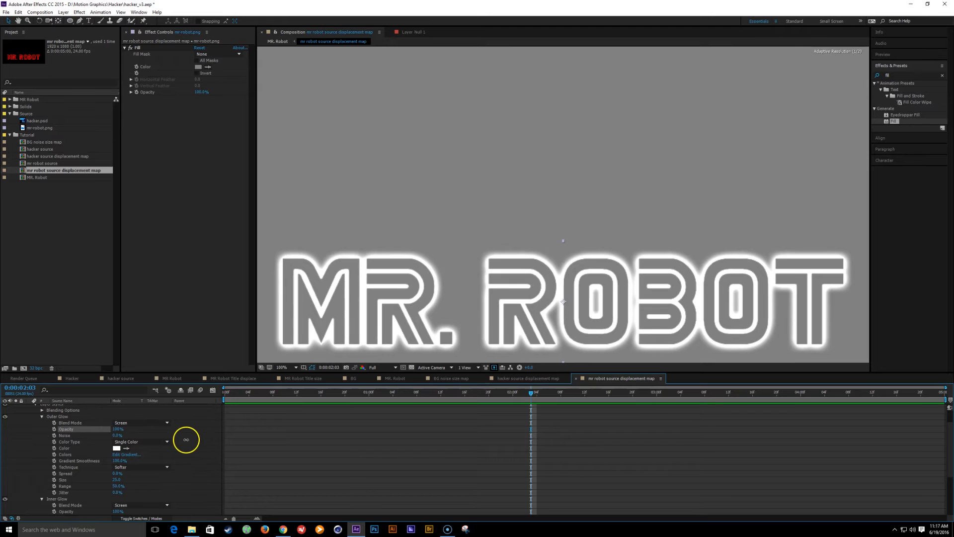
pyautogui.scroll(-4, 180, 452)
pyautogui.moveTo(117, 494); pyautogui.dragTo(120, 495)
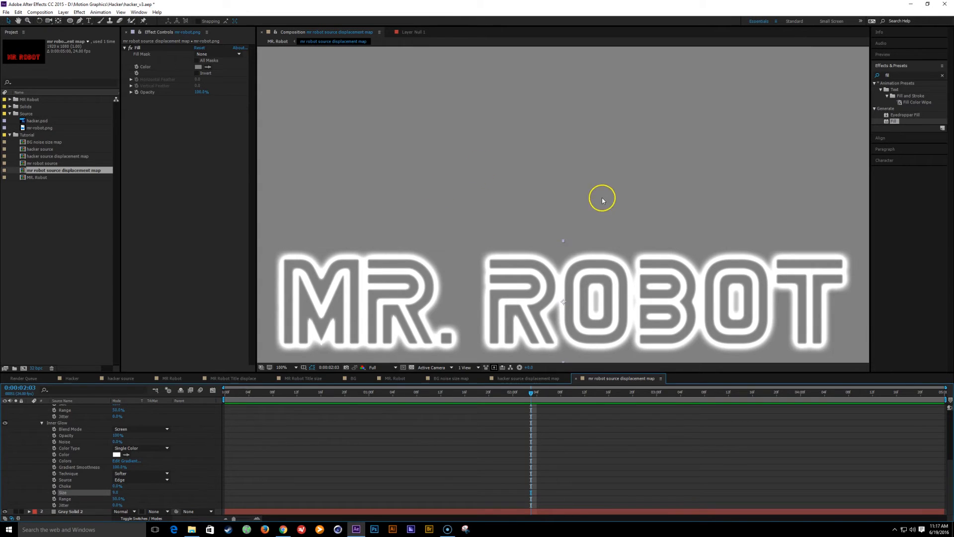
pyautogui.press(',')
pyautogui.moveTo(114, 495); pyautogui.dragTo(111, 495)
pyautogui.scroll(2, 124, 454)
pyautogui.moveTo(119, 423); pyautogui.dragTo(167, 431)
pyautogui.hotkey('ctrl', 'z')
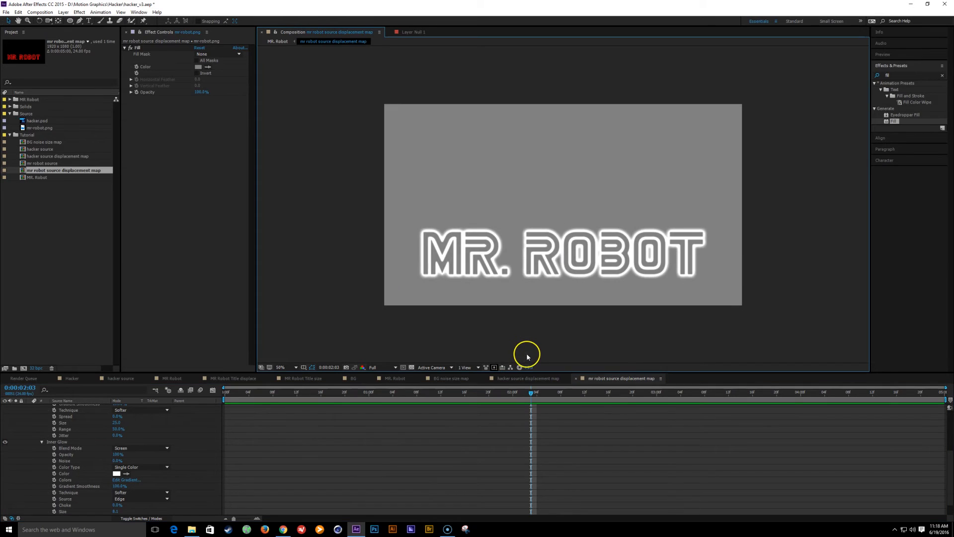
# Step: In MR. Robot, set the title Form's Displacement to Individual XYZ over XY, using mr robot source displacement map as the layer for Y
pyautogui.press('/')
pyautogui.click(669, 421)
pyautogui.press('Tab')
pyautogui.click(279, 372)
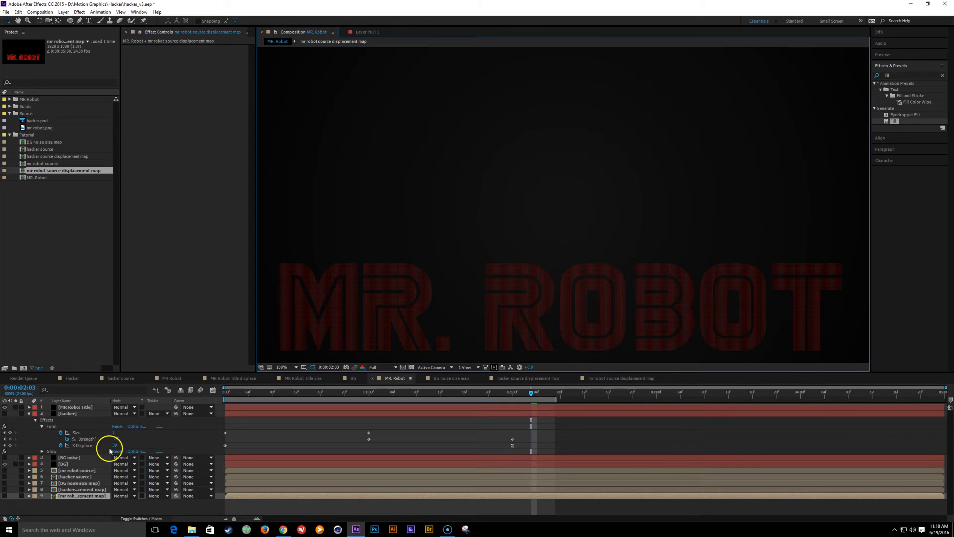
pyautogui.click(80, 407)
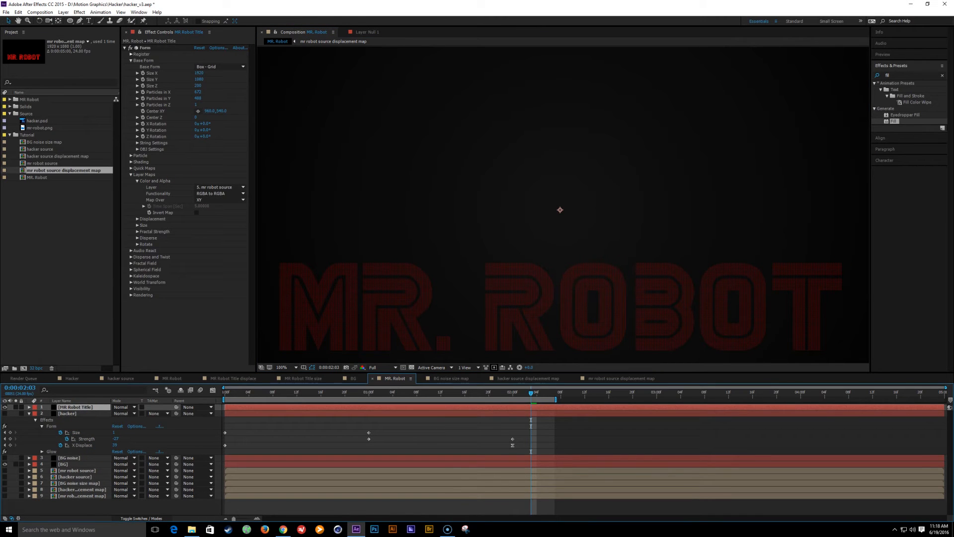
pyautogui.click(138, 220)
pyautogui.click(227, 226)
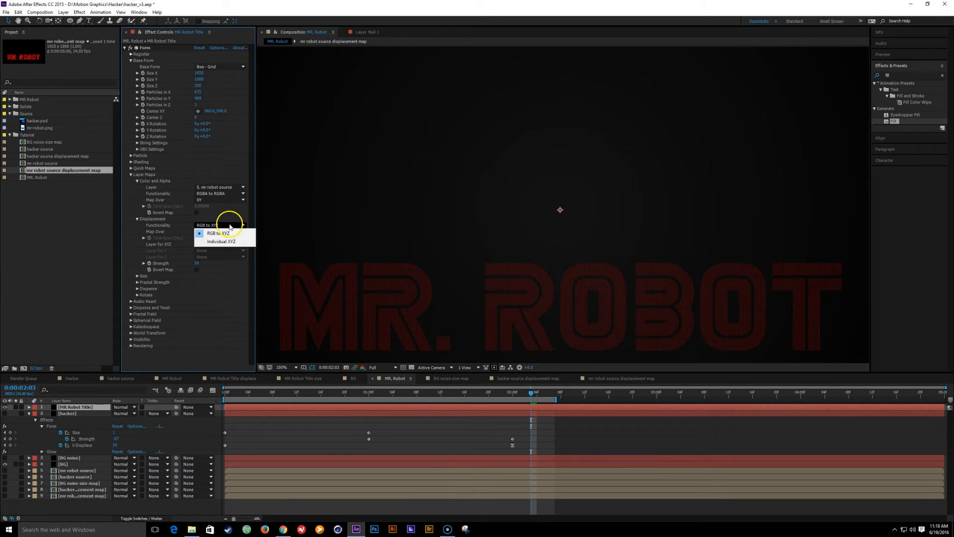
pyautogui.click(224, 241)
pyautogui.click(224, 233)
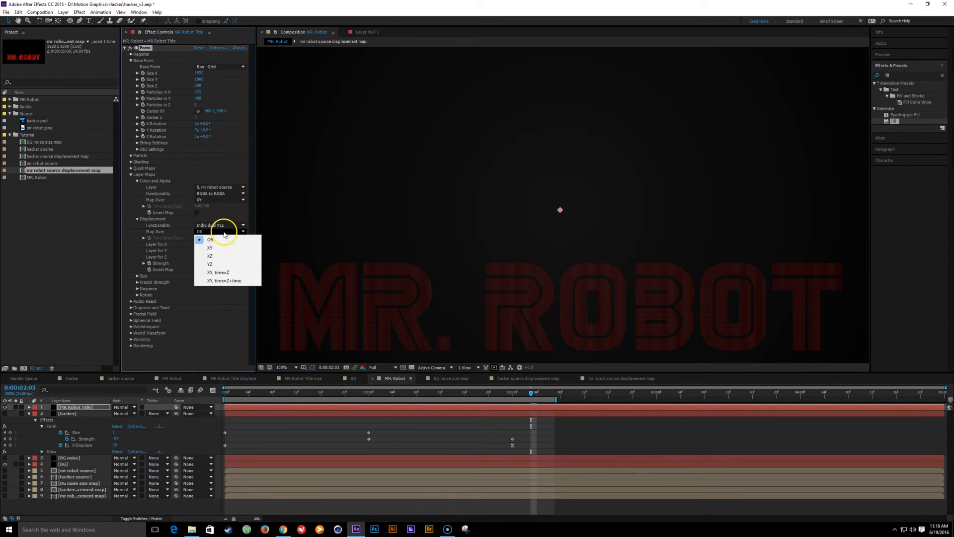
pyautogui.click(217, 250)
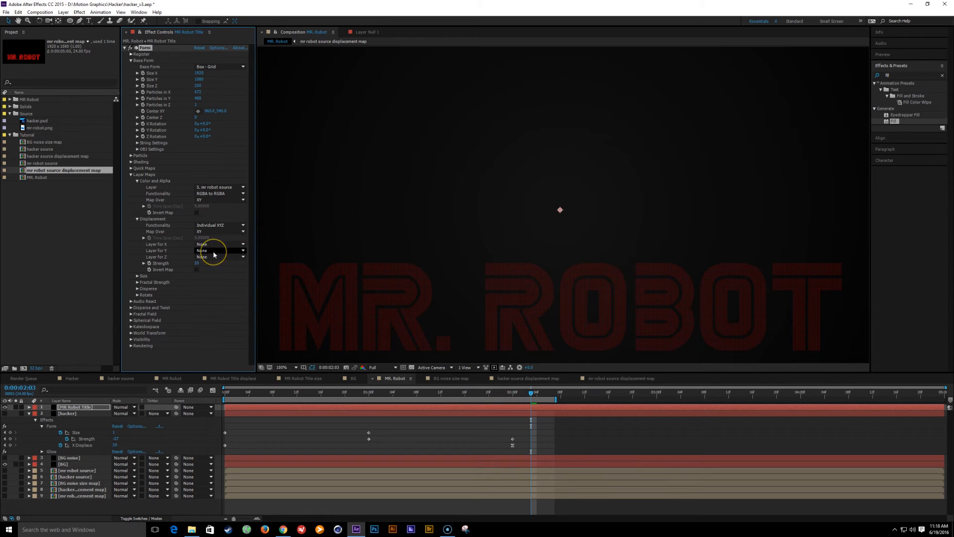
pyautogui.click(213, 251)
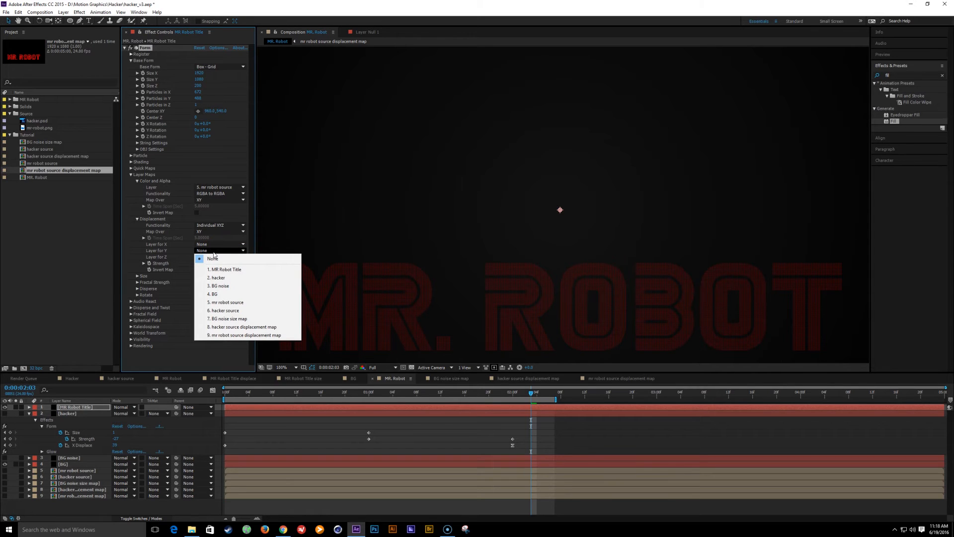
pyautogui.click(237, 335)
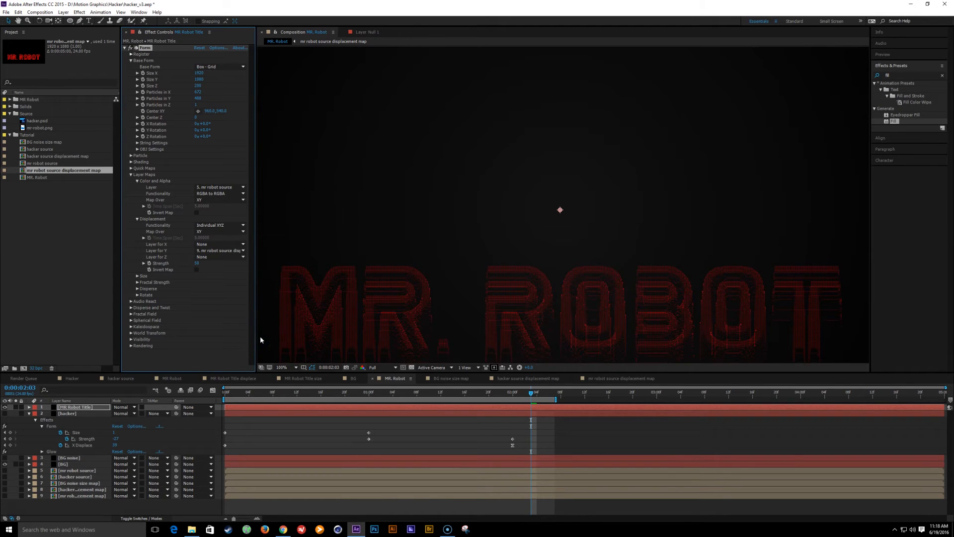
# Step: Lower the title Form's displacement strength to a strongly negative value to push the particles upward
pyautogui.press(',')
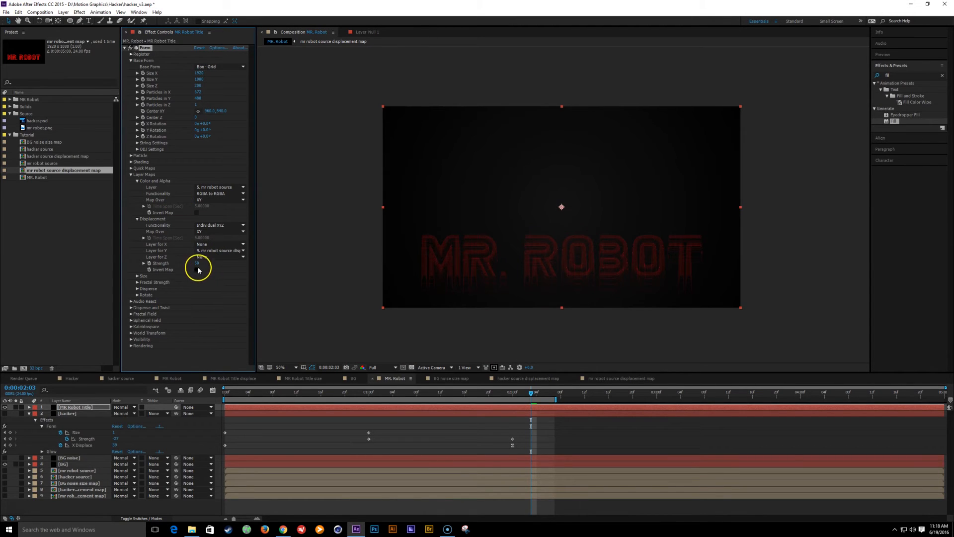
pyautogui.moveTo(198, 264); pyautogui.dragTo(45, 258)
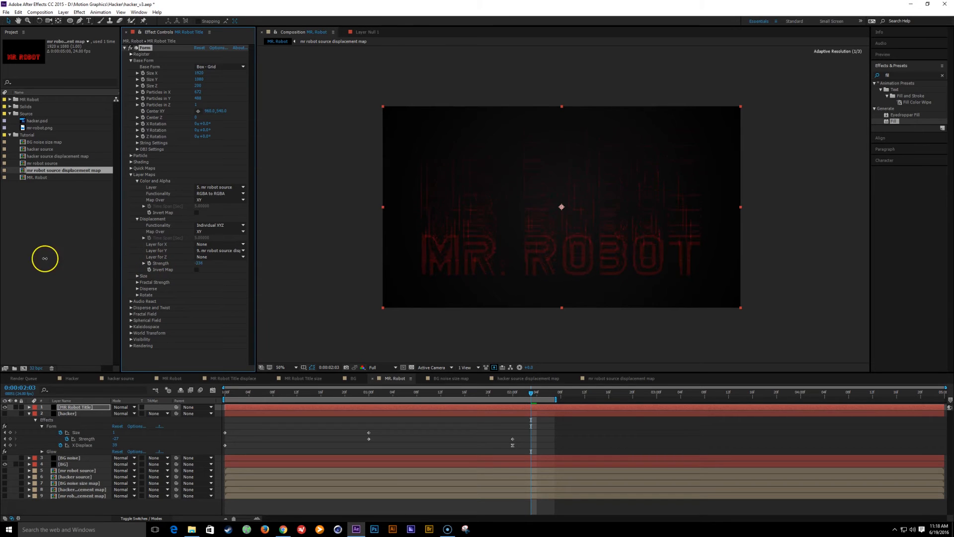
pyautogui.moveTo(127, 256); pyautogui.dragTo(128, 259)
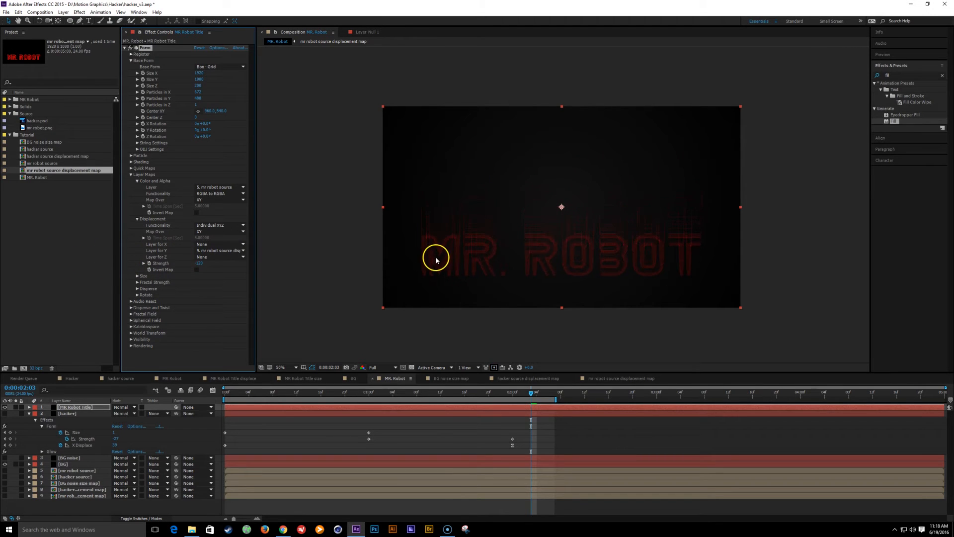
pyautogui.scroll(1, 436, 258)
pyautogui.moveTo(199, 263)
pyautogui.mouseDown()
pyautogui.moveTo(173, 265)
pyautogui.moveTo(186, 264)
pyautogui.mouseUp()
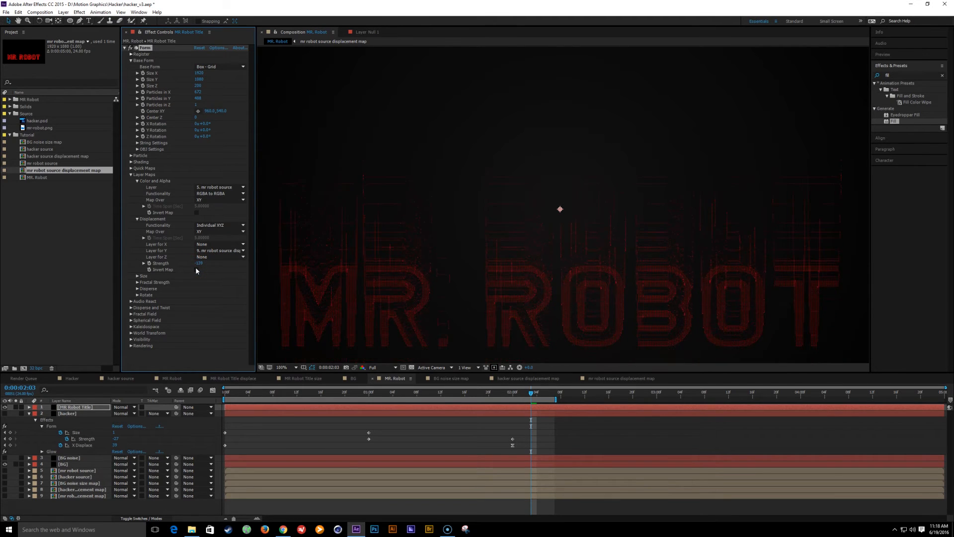
# Step: In mr robot source displacement map, try an Inner Glow size of about 27 on mr-robot.png and check the title in MR. Robot
pyautogui.click(619, 378)
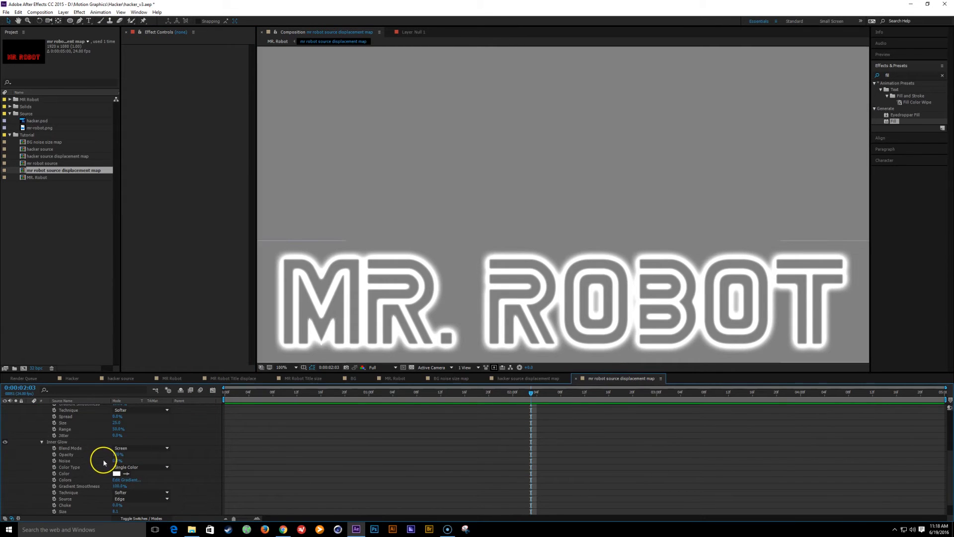
pyautogui.scroll(3, 94, 455)
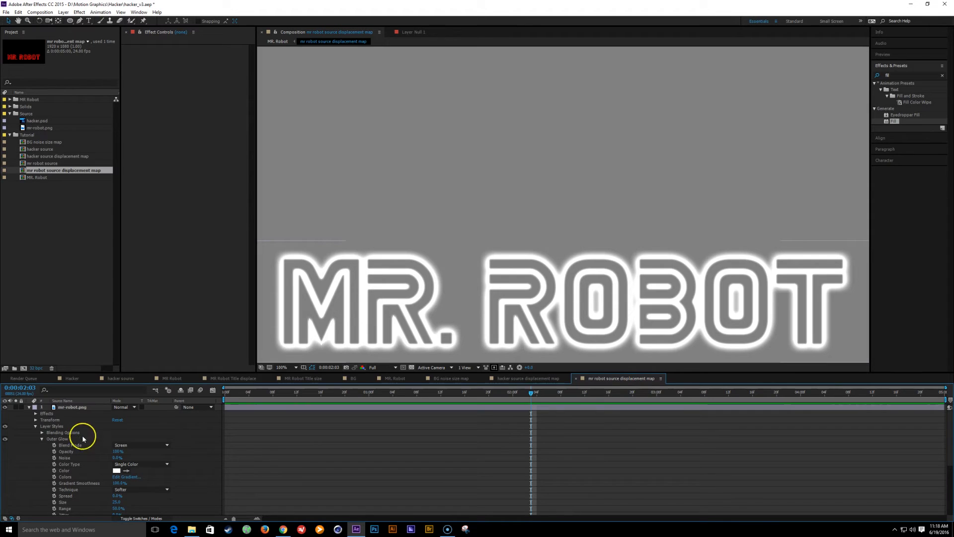
pyautogui.scroll(-2, 117, 475)
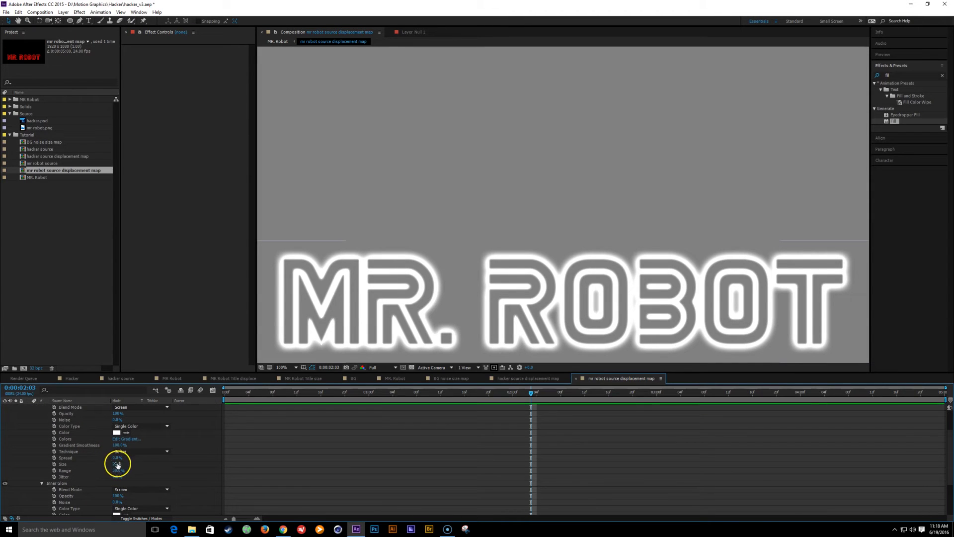
pyautogui.scroll(-3, 124, 485)
pyautogui.moveTo(115, 494); pyautogui.dragTo(123, 493)
pyautogui.press('Tab')
pyautogui.click(270, 423)
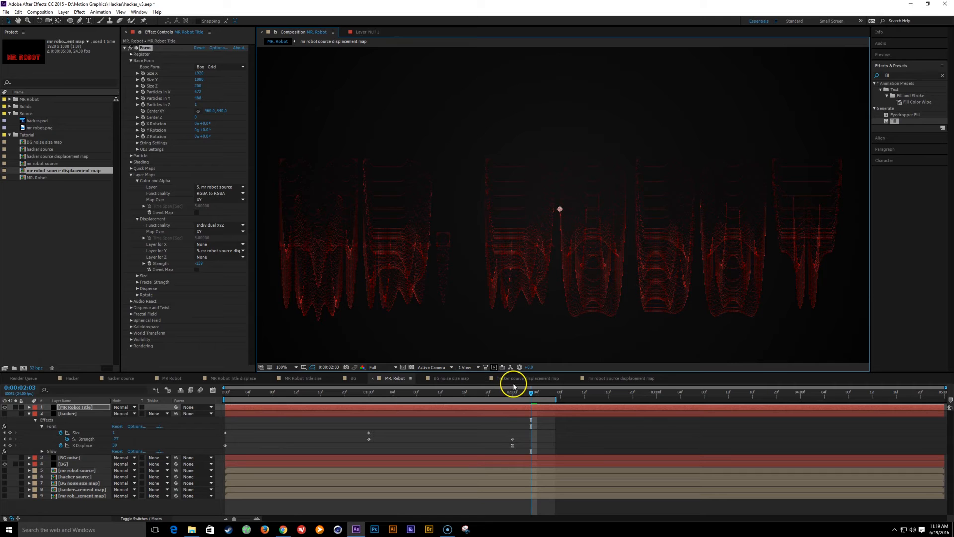
# Step: Reduce the Inner Glow size on mr-robot.png so the letter outlines stay distinct, and adjust its Outer Glow size to about 21
pyautogui.click(630, 378)
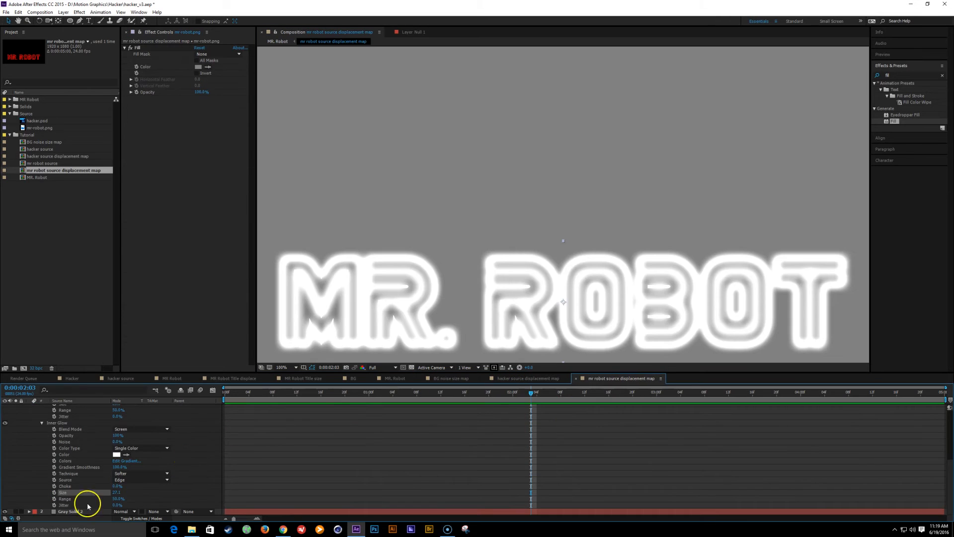
pyautogui.moveTo(115, 490); pyautogui.dragTo(114, 493)
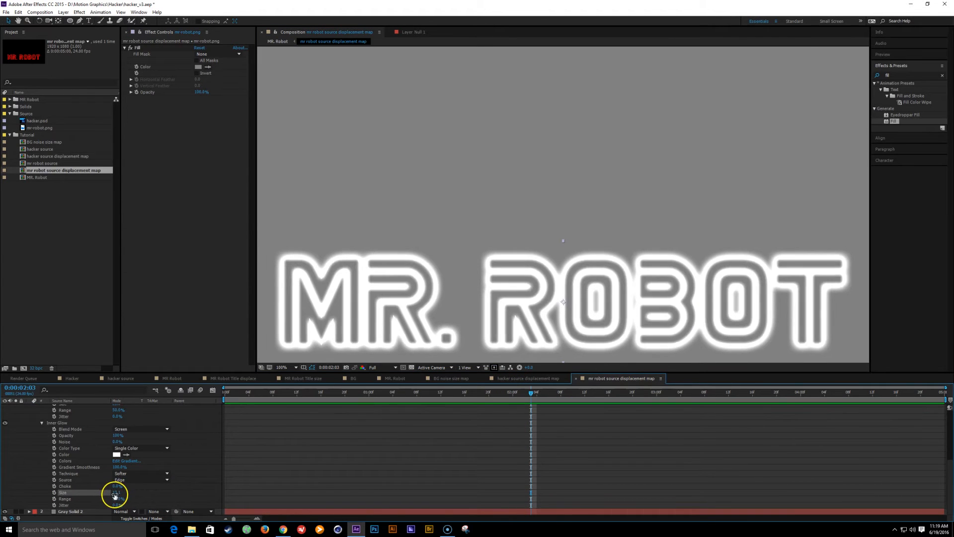
pyautogui.scroll(2, 128, 444)
pyautogui.moveTo(117, 431)
pyautogui.mouseDown()
pyautogui.moveTo(127, 428)
pyautogui.moveTo(75, 428)
pyautogui.moveTo(126, 419)
pyautogui.moveTo(118, 420)
pyautogui.mouseUp()
pyautogui.scroll(5, 151, 453)
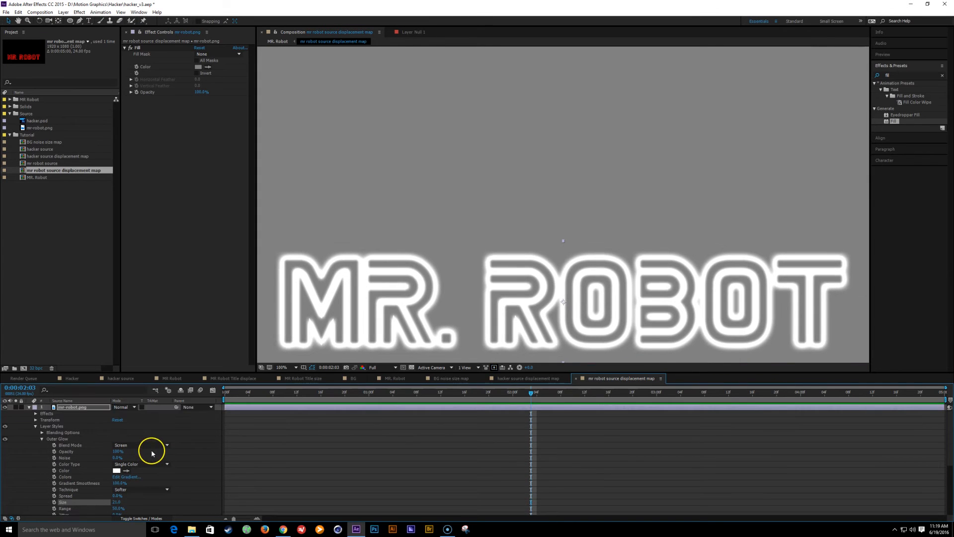
pyautogui.scroll(-3, 526, 301)
pyautogui.scroll(3, 526, 301)
pyautogui.click(529, 379)
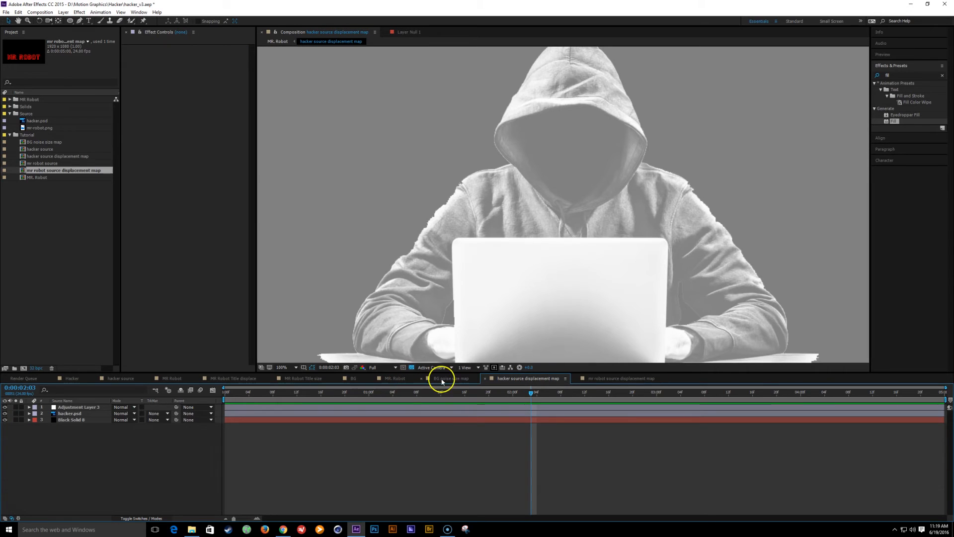
pyautogui.click(395, 378)
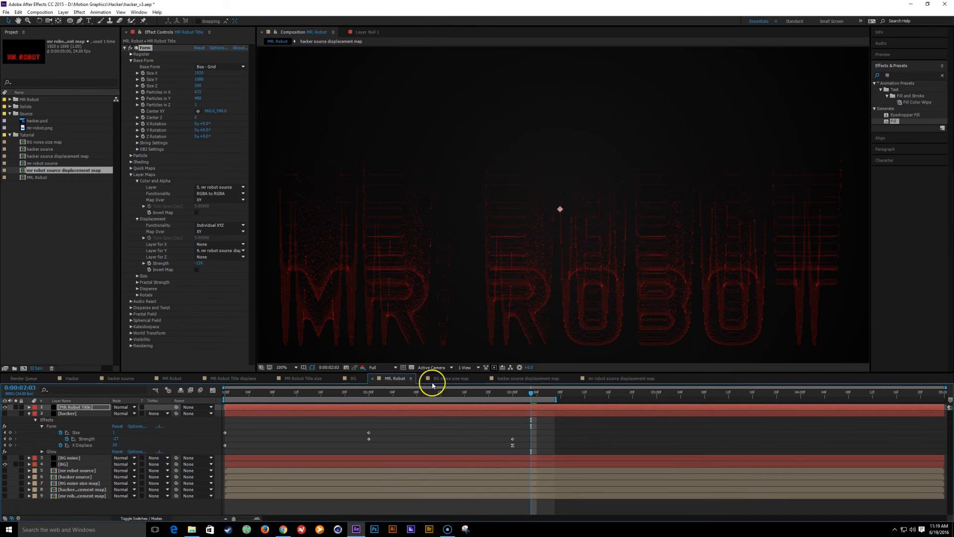
# Step: Keyframe the title Form's displacement Strength from about -163 at 0:00:01:00 to 0 at 0:00:02:23
pyautogui.click(78, 409)
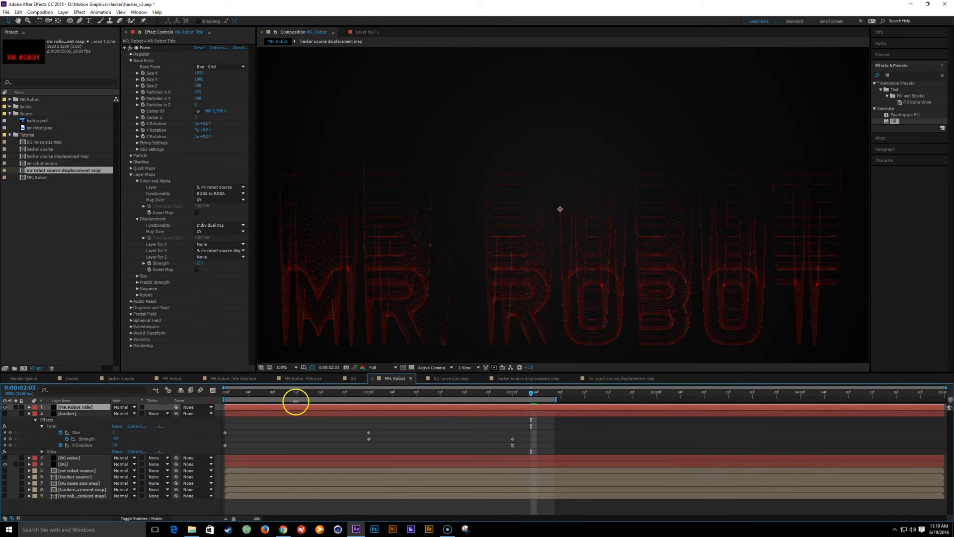
pyautogui.moveTo(372, 398)
pyautogui.mouseDown()
pyautogui.moveTo(518, 396)
pyautogui.moveTo(350, 395)
pyautogui.moveTo(369, 395)
pyautogui.mouseUp()
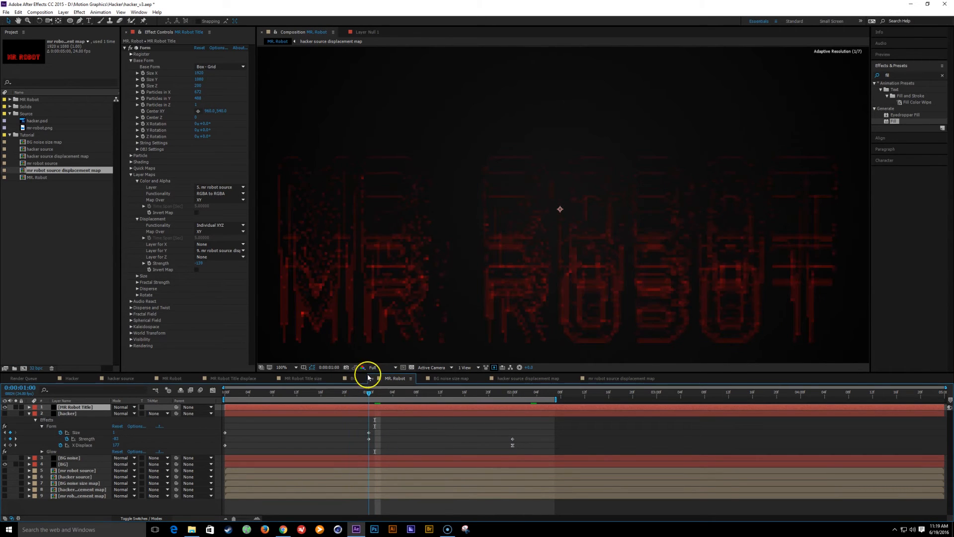
pyautogui.moveTo(194, 263)
pyautogui.mouseDown()
pyautogui.moveTo(166, 263)
pyautogui.moveTo(191, 264)
pyautogui.mouseUp()
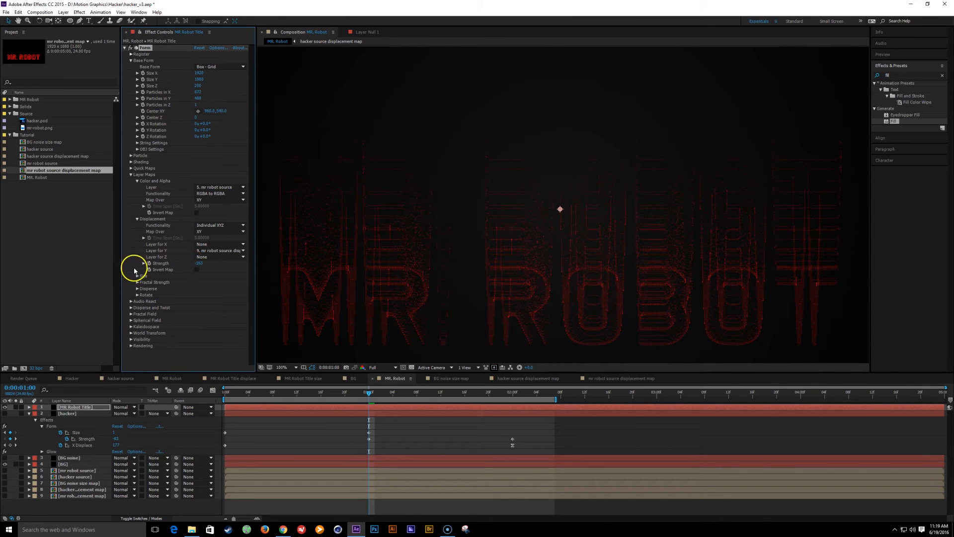
pyautogui.moveTo(369, 395); pyautogui.dragTo(651, 395)
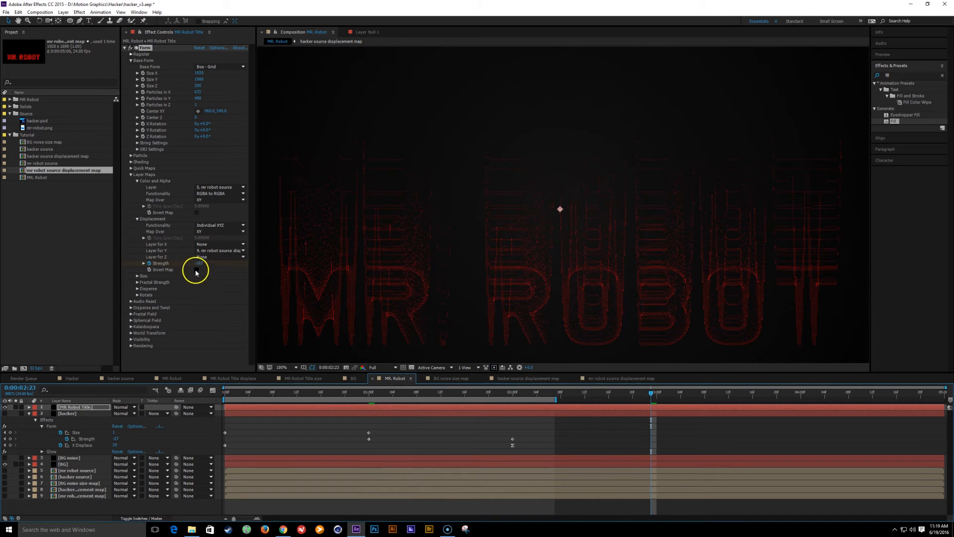
pyautogui.click(197, 264)
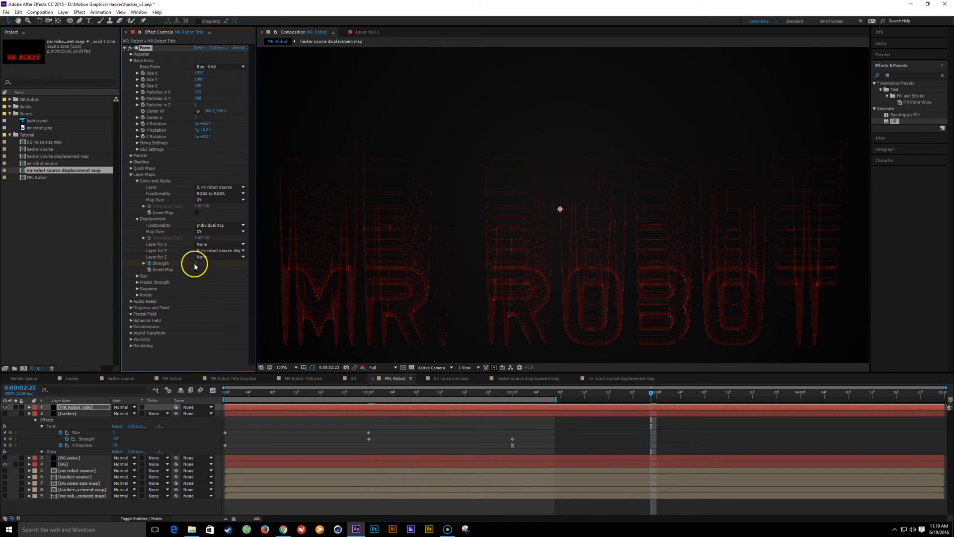
pyautogui.moveTo(629, 395); pyautogui.dragTo(590, 437)
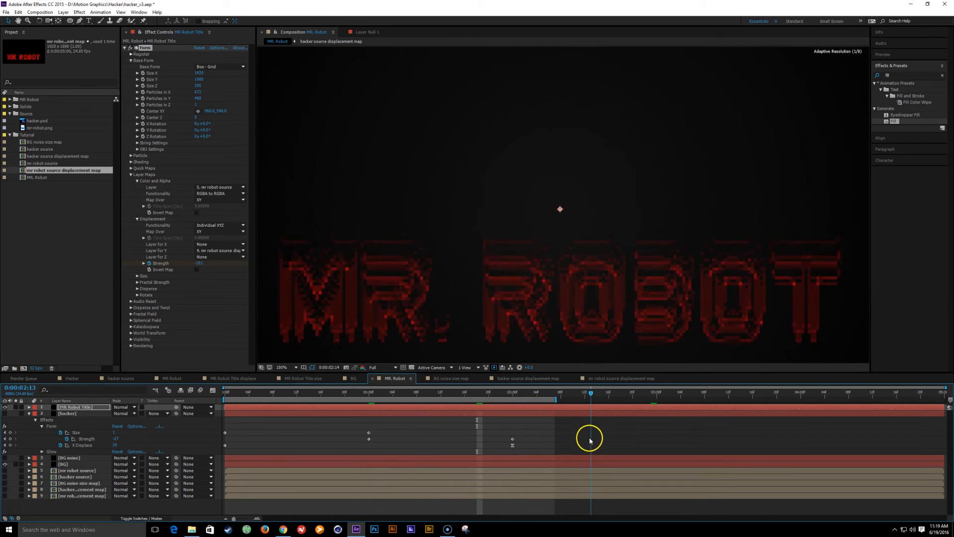
# Step: Show the title layer's keyframes, set the work area around both Strength keyframes for preview, and save the project
pyautogui.click(74, 406)
pyautogui.press('u')
pyautogui.click(355, 397)
pyautogui.press('b')
pyautogui.moveTo(557, 400); pyautogui.dragTo(665, 412)
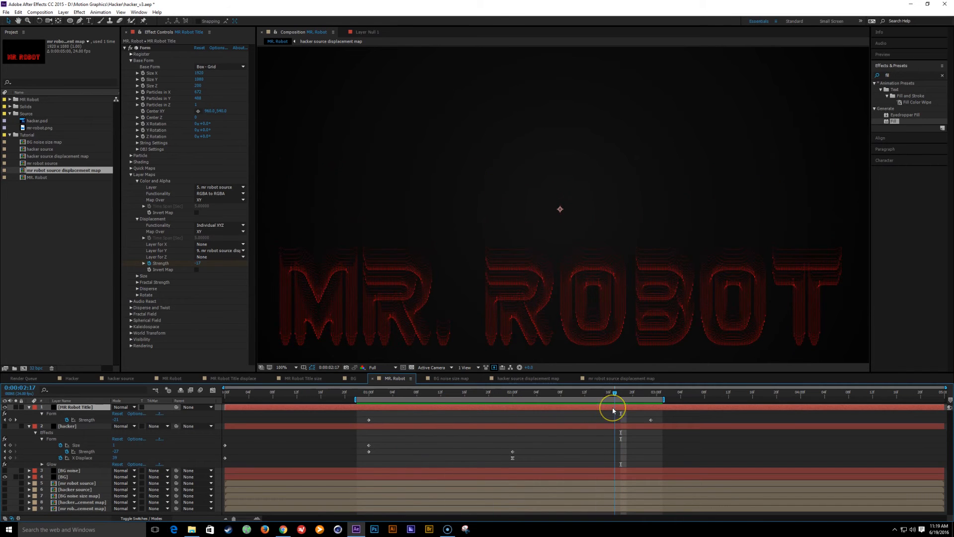
pyautogui.hotkey('ctrl', 's')
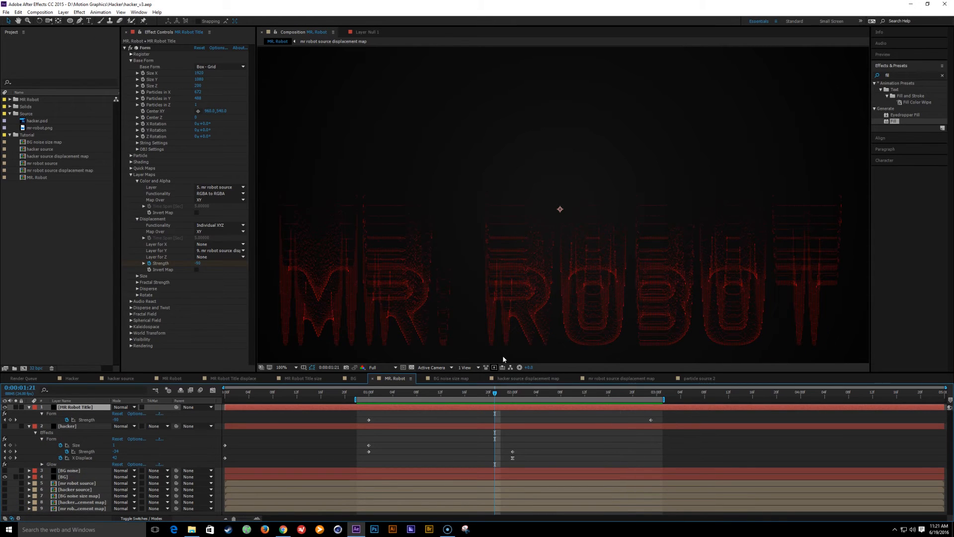
# Step: Reduce the title Form's Particles in X and Particles in Y, check the displaced title, and expand its Size layer map
pyautogui.moveTo(497, 396); pyautogui.dragTo(494, 437)
pyautogui.moveTo(203, 92)
pyautogui.mouseDown()
pyautogui.moveTo(175, 98)
pyautogui.moveTo(196, 90)
pyautogui.moveTo(178, 94)
pyautogui.moveTo(204, 98)
pyautogui.mouseUp()
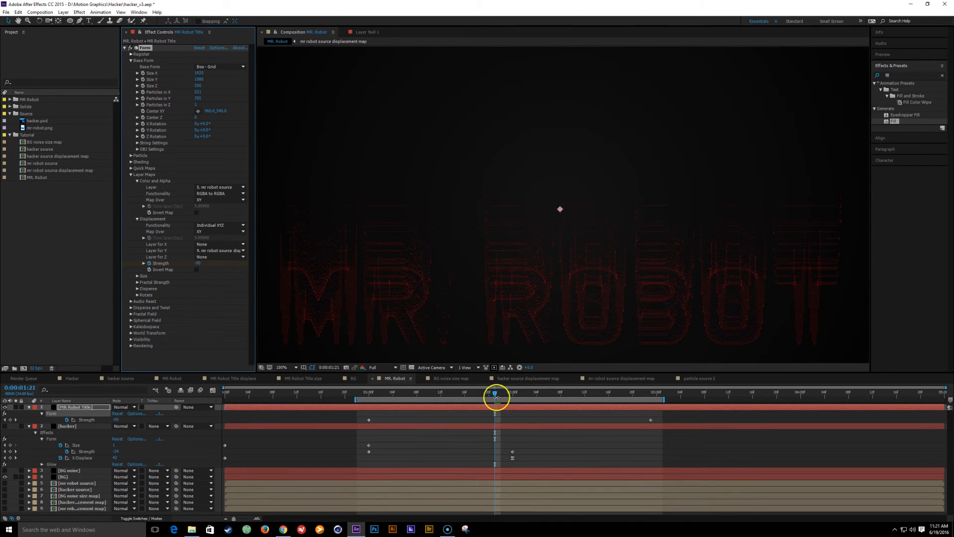
pyautogui.moveTo(496, 420); pyautogui.dragTo(544, 424)
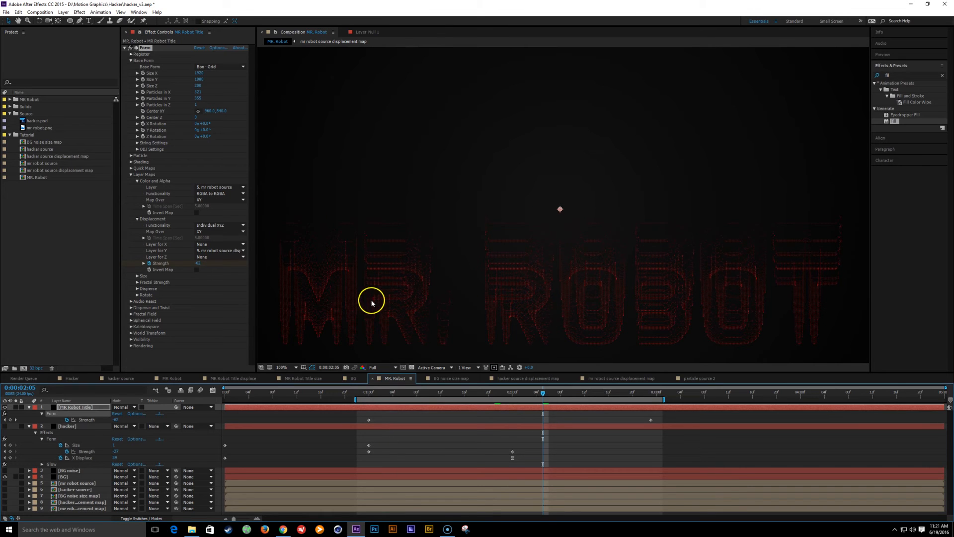
pyautogui.click(136, 277)
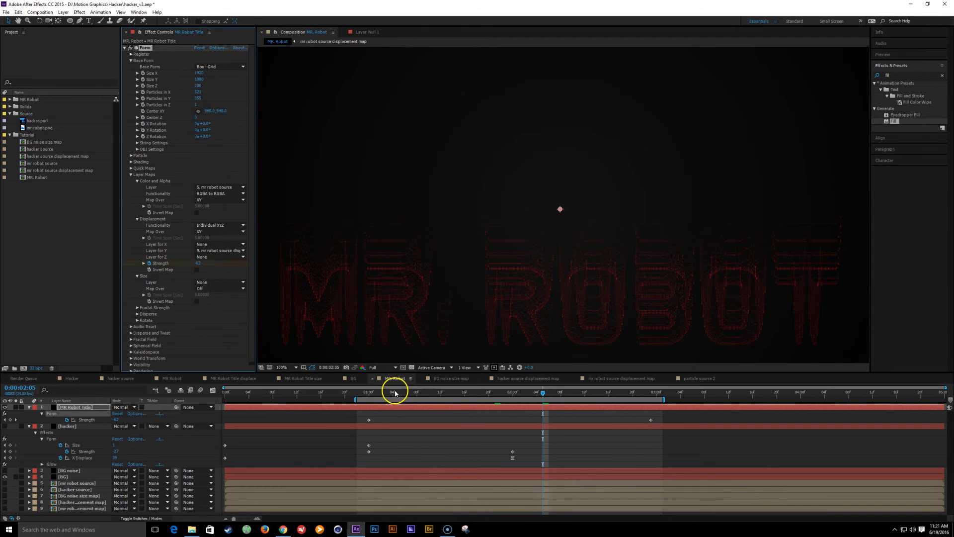
# Step: Add a comp-size gray solid in MR. Robot with a Gradient Ramp and lower the ramp's start to about 960, 490
pyautogui.click(507, 392)
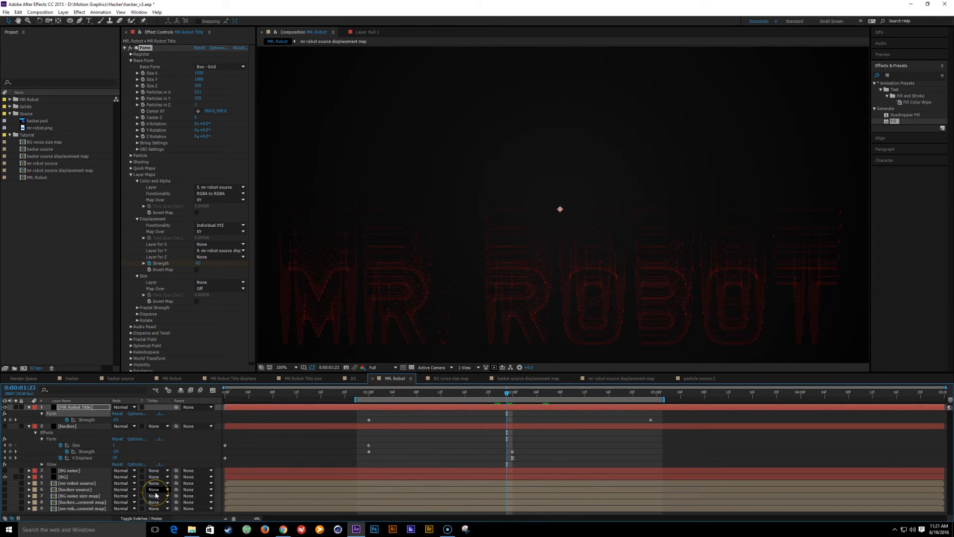
pyautogui.hotkey('ctrl', 'y')
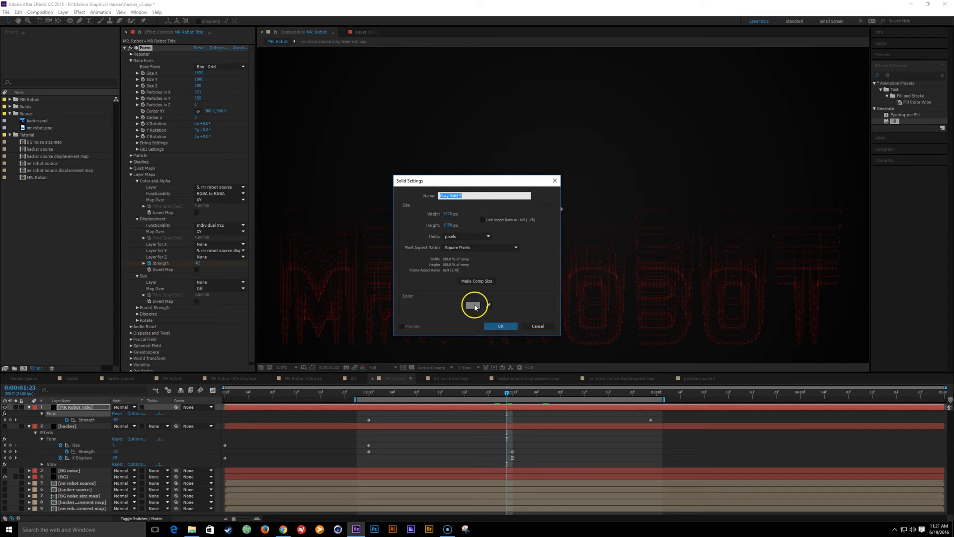
pyautogui.click(501, 326)
pyautogui.doubleClick(906, 72)
pyautogui.write('ramp')
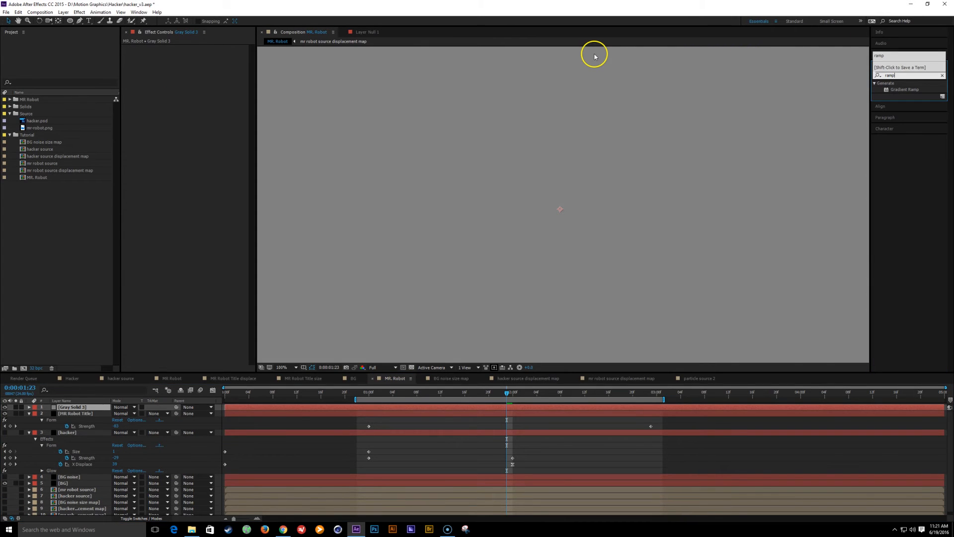
pyautogui.doubleClick(914, 94)
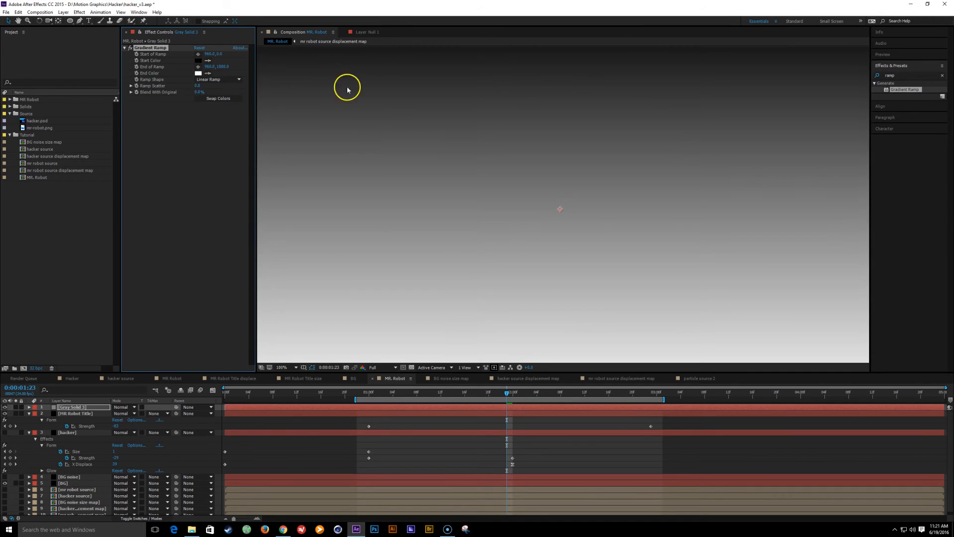
pyautogui.scroll(-2, 601, 88)
pyautogui.moveTo(561, 107); pyautogui.dragTo(563, 202)
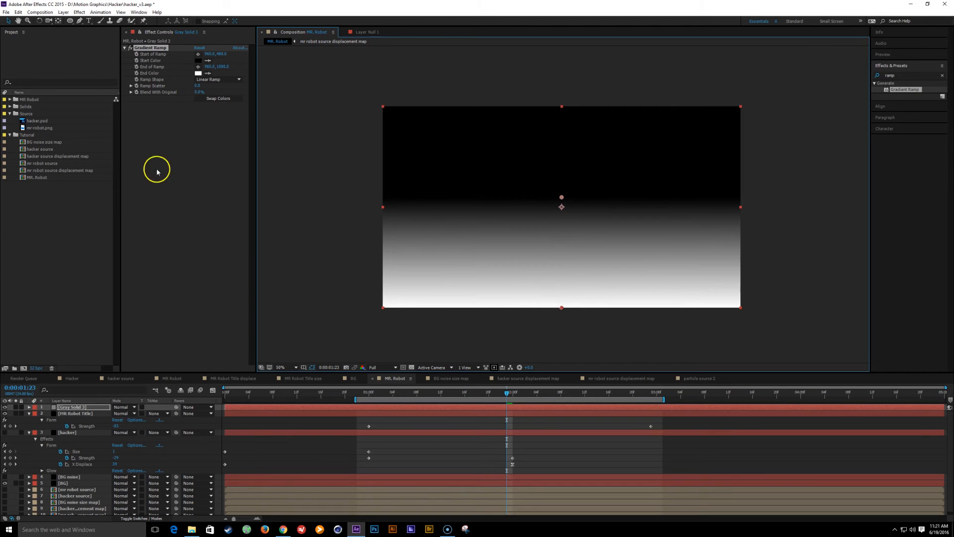
# Step: Try the Multiply and Color Dodge blending modes on the gradient solid and set it to Screen
pyautogui.click(124, 407)
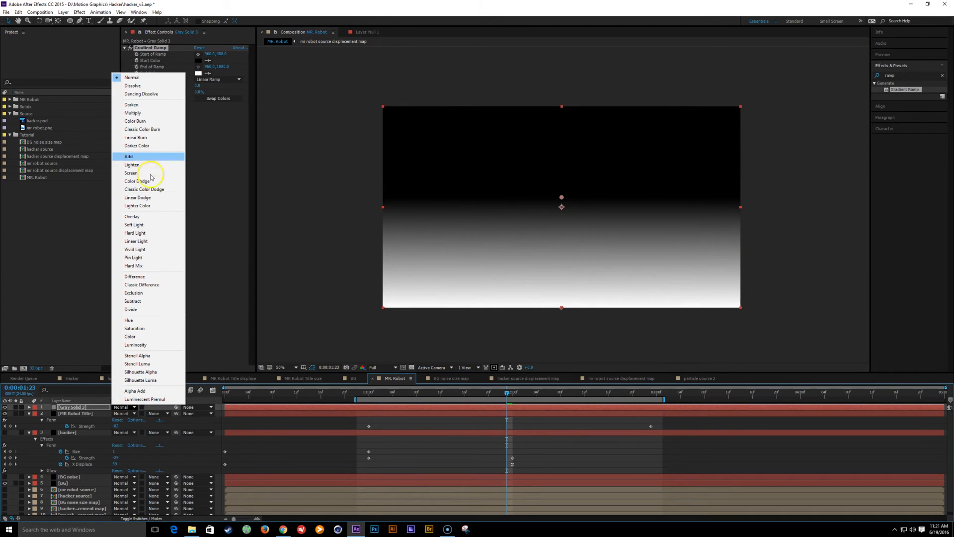
pyautogui.click(147, 113)
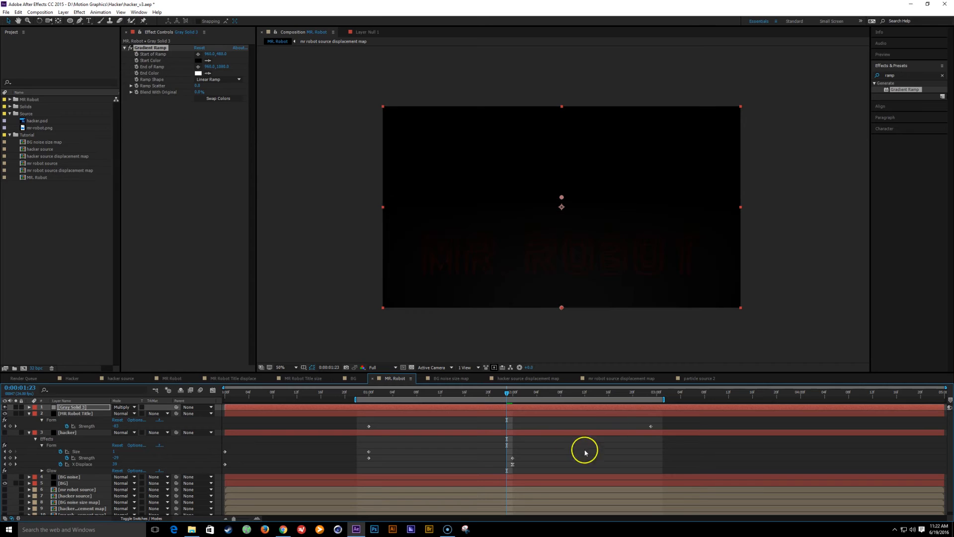
pyautogui.click(121, 406)
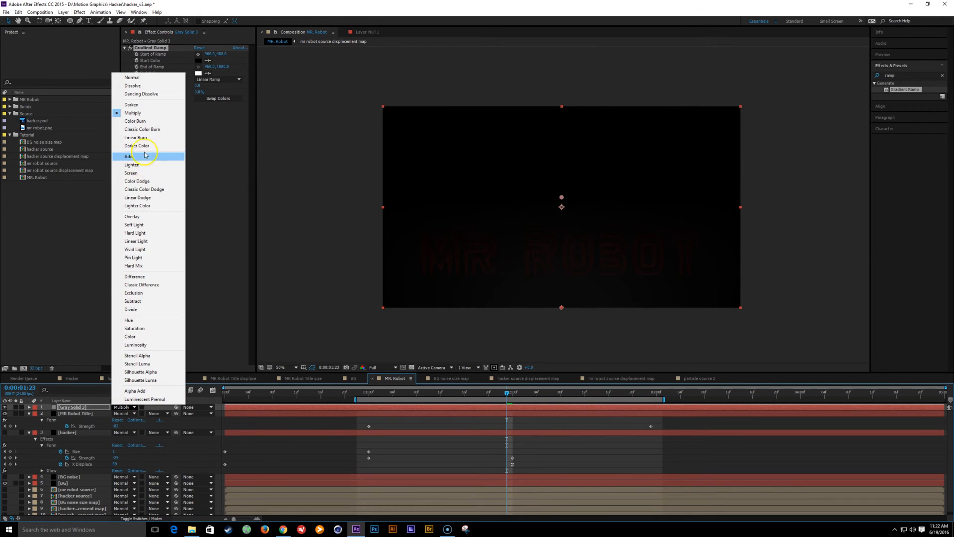
pyautogui.click(149, 183)
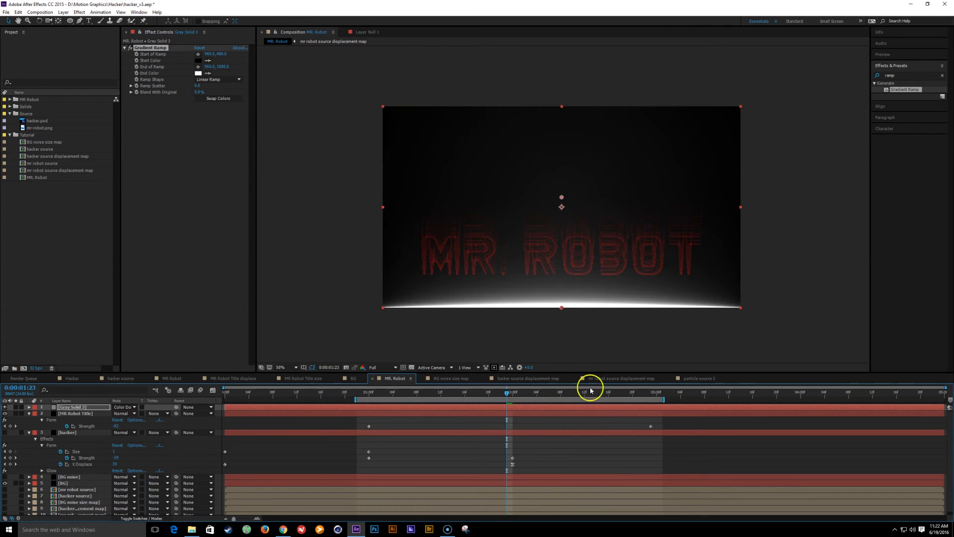
pyautogui.click(130, 407)
pyautogui.click(141, 409)
pyautogui.click(127, 407)
pyautogui.click(131, 172)
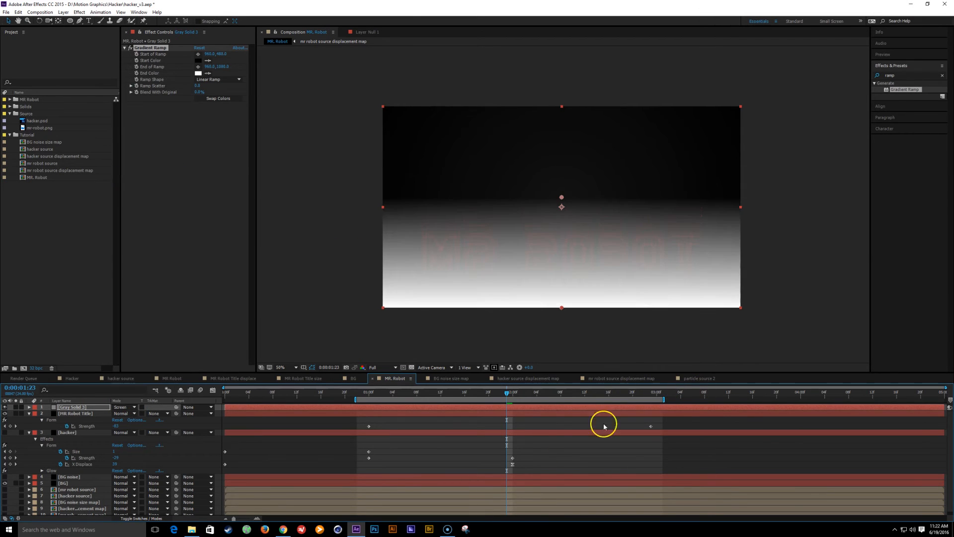
# Step: At 0:00:02:23, set Start of Ramp to about 960, 644 and End of Ramp to 960, 888, and enable keyframing for Start of Ramp and End Color
pyautogui.moveTo(511, 393); pyautogui.dragTo(651, 396)
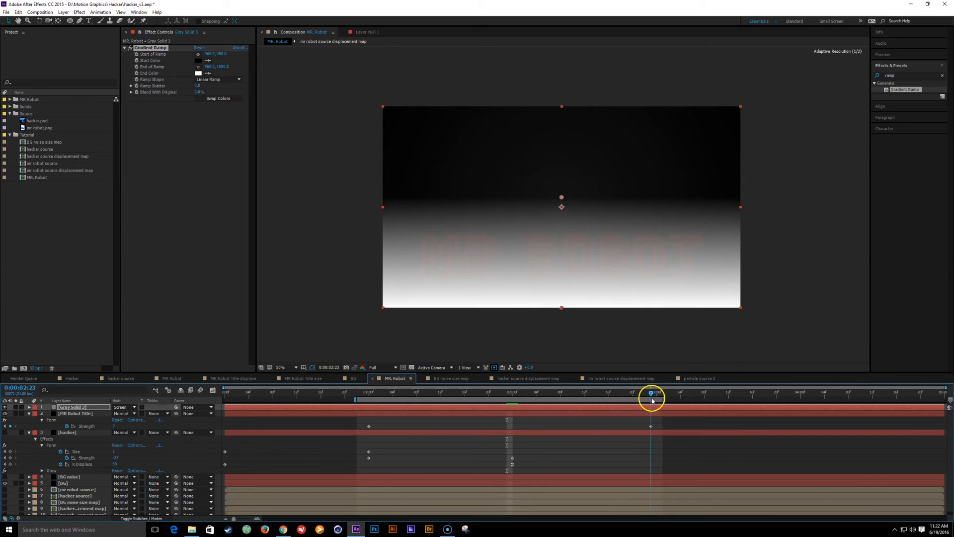
pyautogui.moveTo(561, 197); pyautogui.dragTo(561, 218)
pyautogui.moveTo(562, 308); pyautogui.dragTo(562, 274)
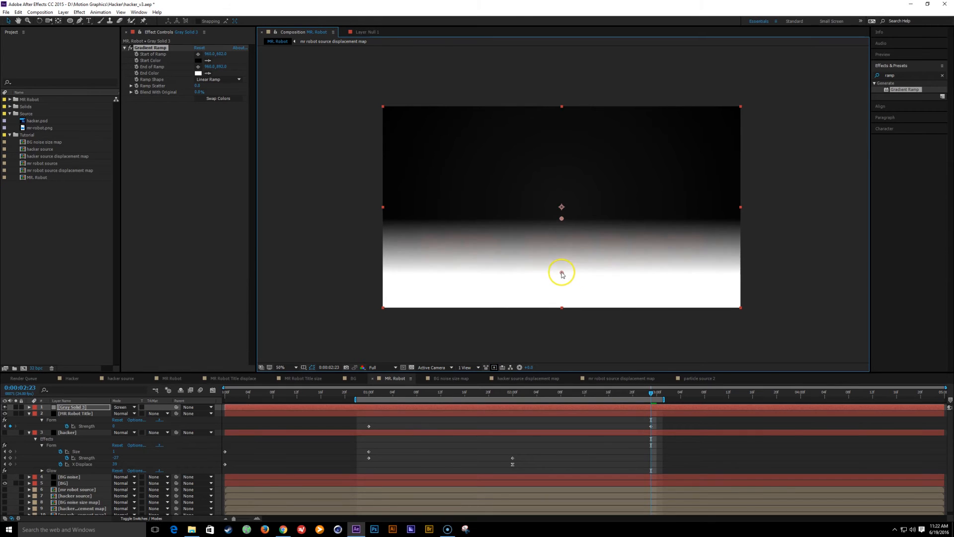
pyautogui.moveTo(561, 218); pyautogui.dragTo(561, 226)
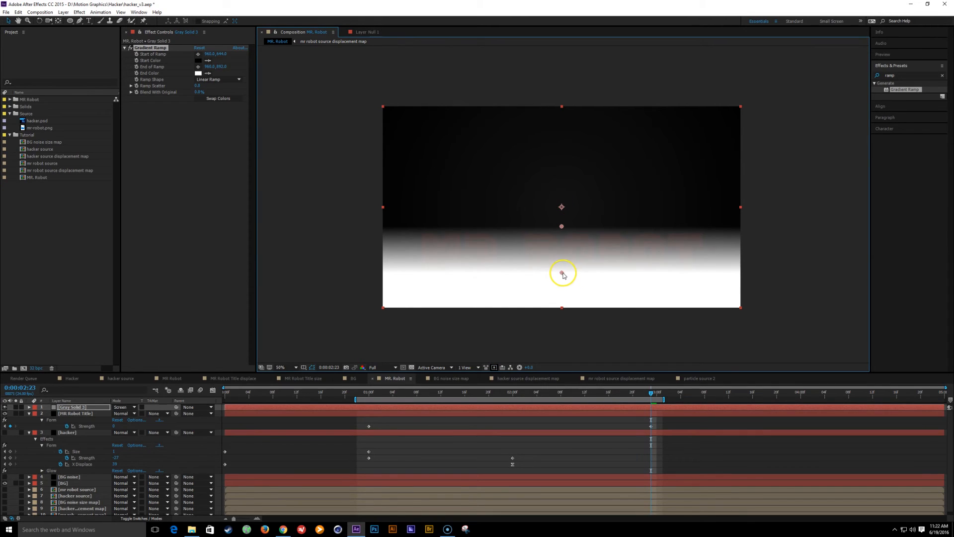
pyautogui.moveTo(563, 278); pyautogui.dragTo(564, 275)
pyautogui.click(136, 55)
pyautogui.click(136, 73)
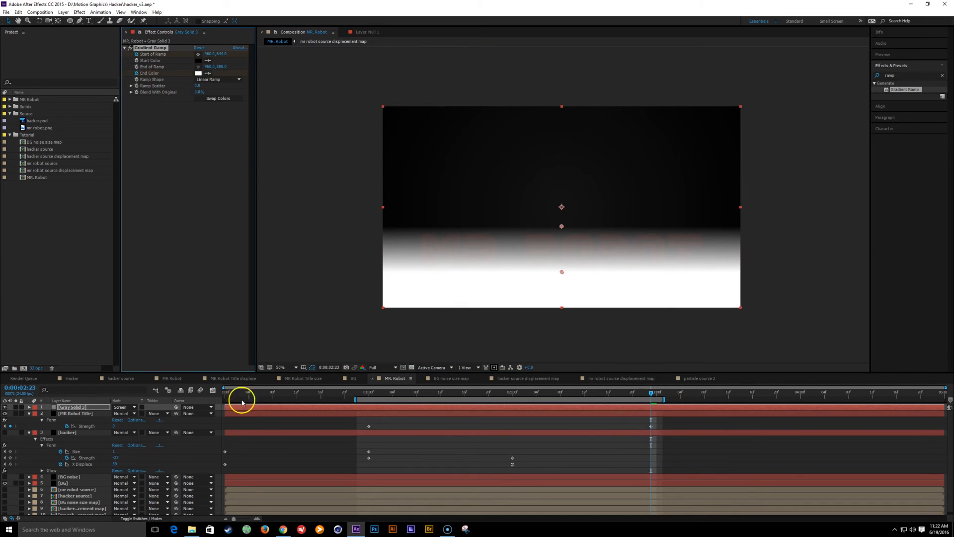
# Step: Move the gradient's ramp keyframes to 0:00:01:14, and at 0:00:02:23 raise Start of Ramp to about 960, 362 and End of Ramp to about 960, 660
pyautogui.click(75, 409)
pyautogui.press('u')
pyautogui.moveTo(661, 421); pyautogui.dragTo(453, 421)
pyautogui.moveTo(562, 274); pyautogui.dragTo(566, 183)
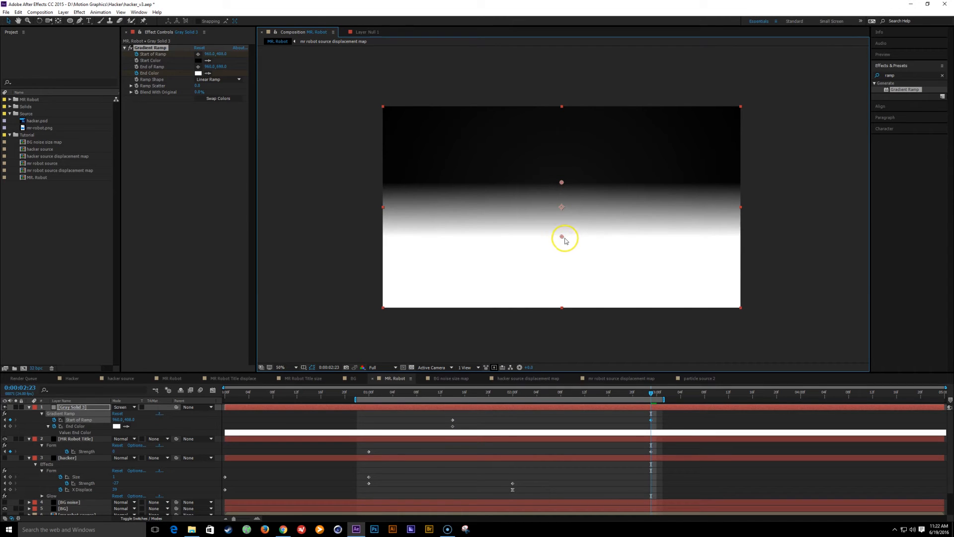
pyautogui.moveTo(561, 237); pyautogui.dragTo(562, 229)
pyautogui.moveTo(563, 185); pyautogui.dragTo(562, 174)
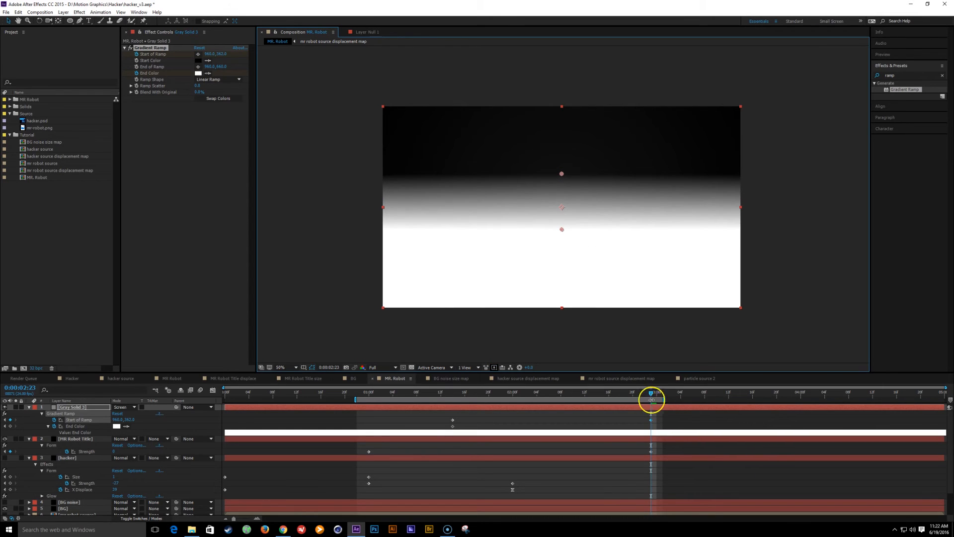
pyautogui.moveTo(647, 395)
pyautogui.mouseDown()
pyautogui.moveTo(450, 401)
pyautogui.moveTo(652, 407)
pyautogui.mouseUp()
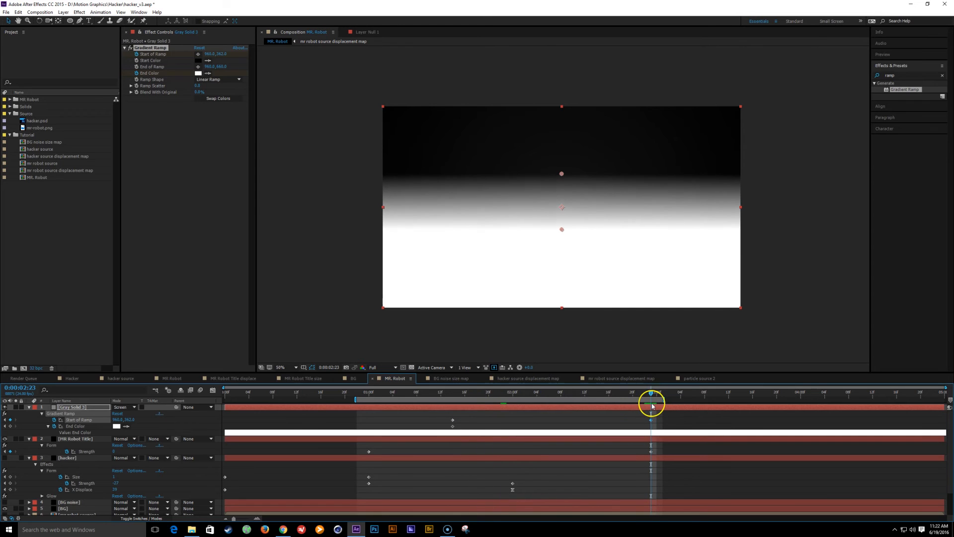
# Step: Remove keyframing from the gradient's End Color, enable it for End of Ramp, and list the solid's animated properties
pyautogui.click(137, 73)
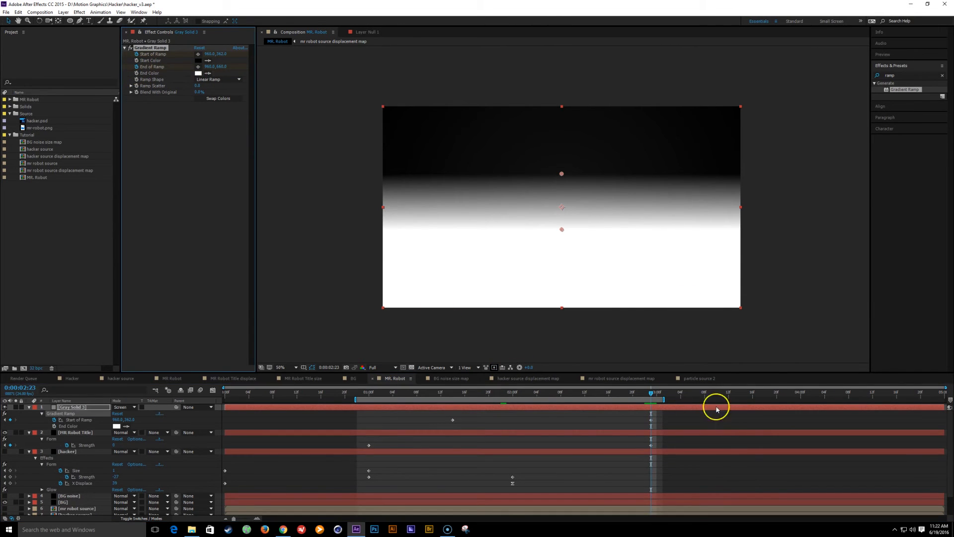
pyautogui.click(74, 408)
pyautogui.press('u')
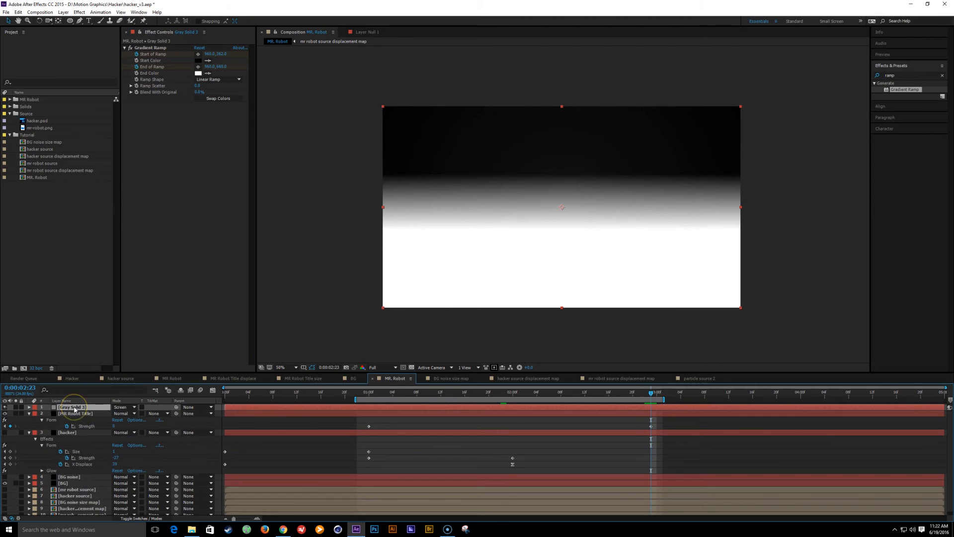
# Step: At 0:00:01:14 lower End of Ramp to near the frame's bottom edge, and at 0:00:02:23 set it to about 960, 642
pyautogui.moveTo(644, 395); pyautogui.dragTo(447, 401)
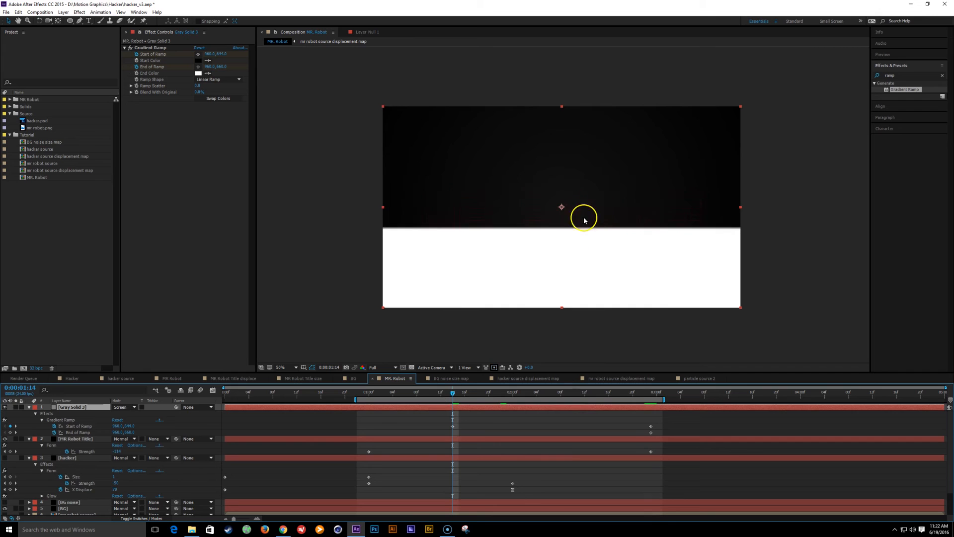
pyautogui.click(150, 48)
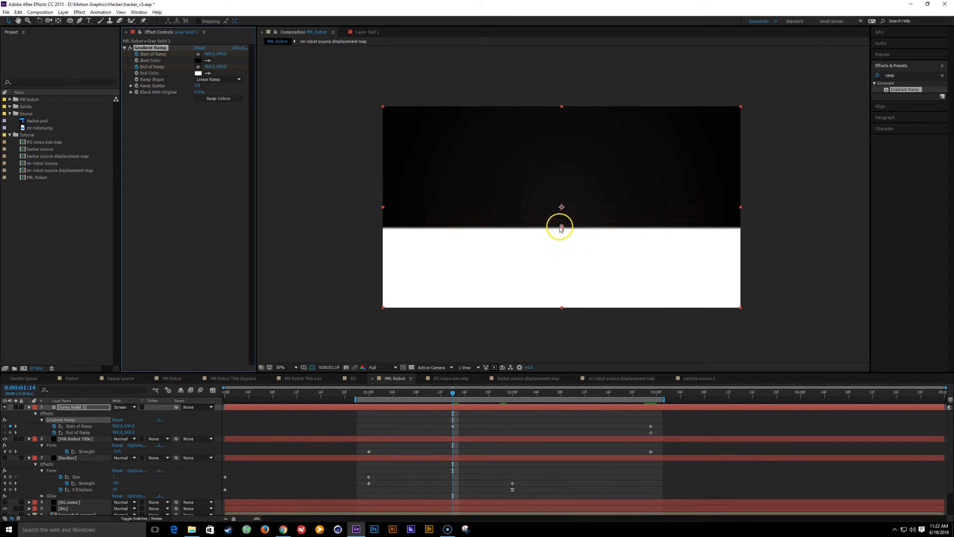
pyautogui.moveTo(561, 232); pyautogui.dragTo(564, 285)
pyautogui.moveTo(452, 392); pyautogui.dragTo(648, 426)
pyautogui.moveTo(564, 230); pyautogui.dragTo(562, 225)
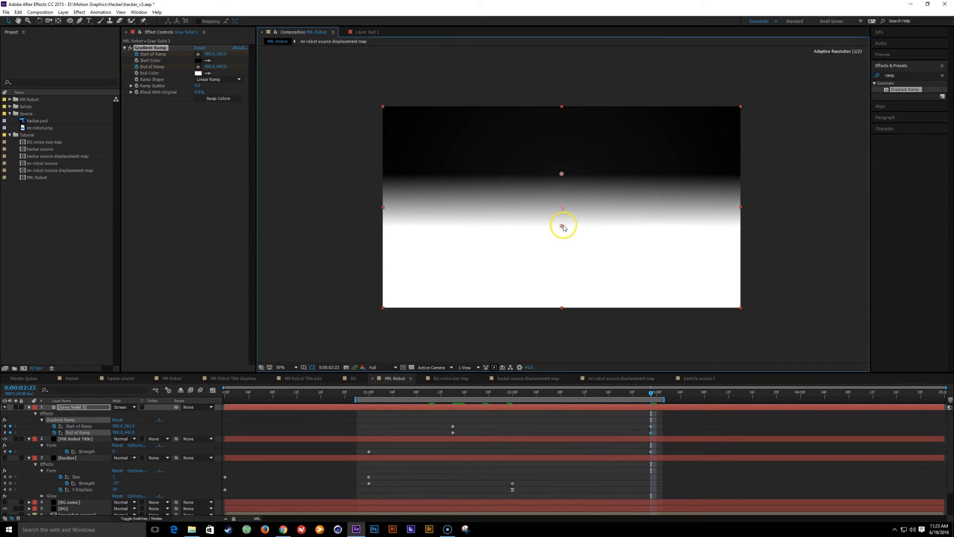
pyautogui.moveTo(647, 396)
pyautogui.mouseDown()
pyautogui.moveTo(437, 390)
pyautogui.moveTo(645, 404)
pyautogui.mouseUp()
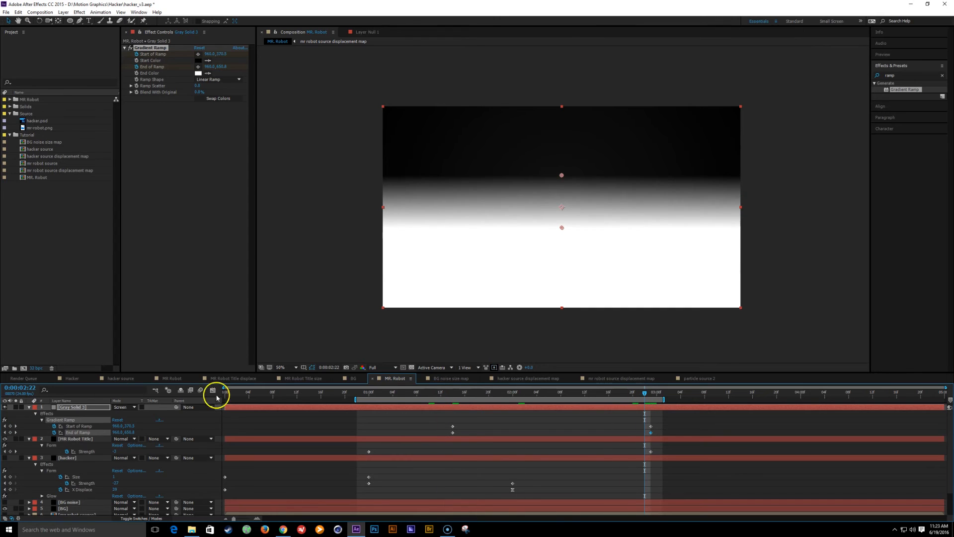
# Step: Pre-compose the gradient solid as MR Robot Source size map with all attributes moved, hide it, and place it below the BG layer
pyautogui.click(74, 406)
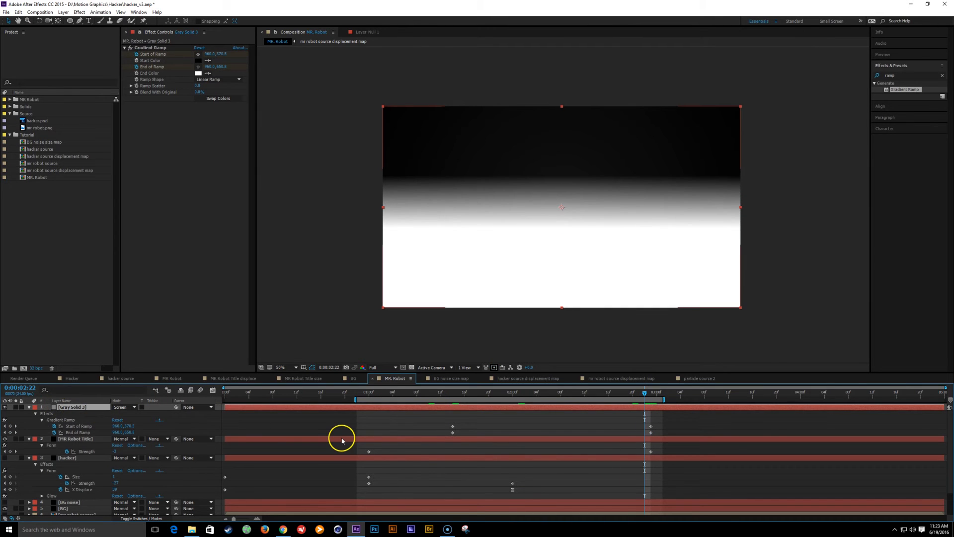
pyautogui.hotkey('ctrl', 'shift', 'c')
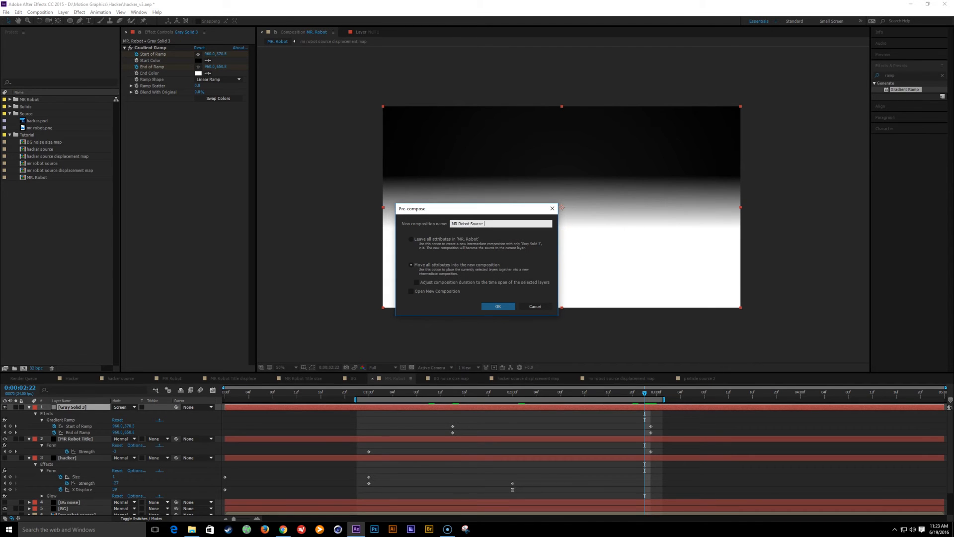
pyautogui.press('Return')
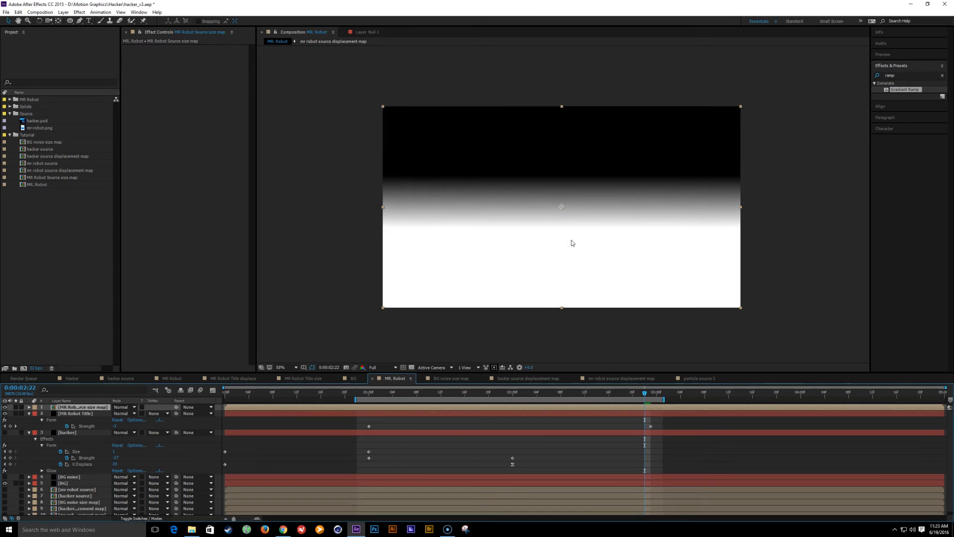
pyautogui.click(5, 407)
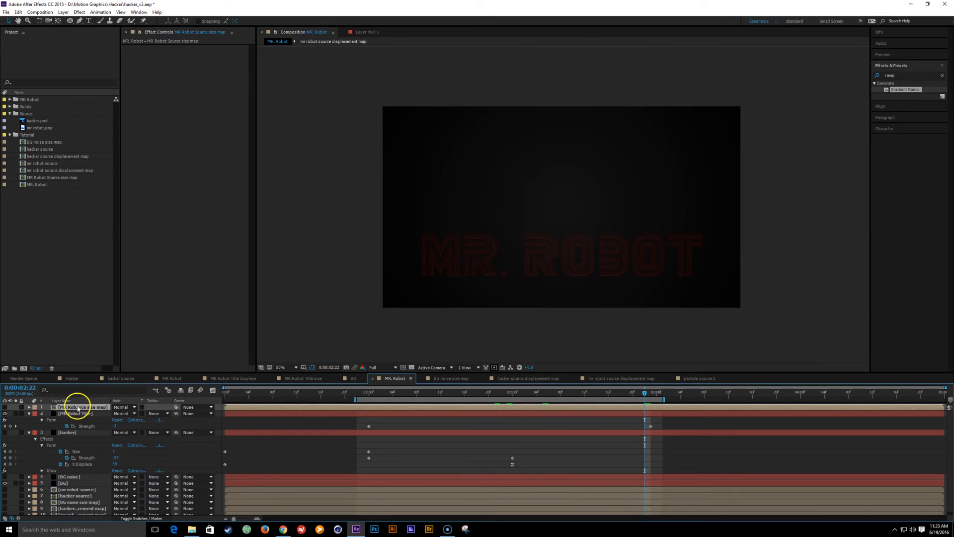
pyautogui.moveTo(96, 493); pyautogui.dragTo(94, 487)
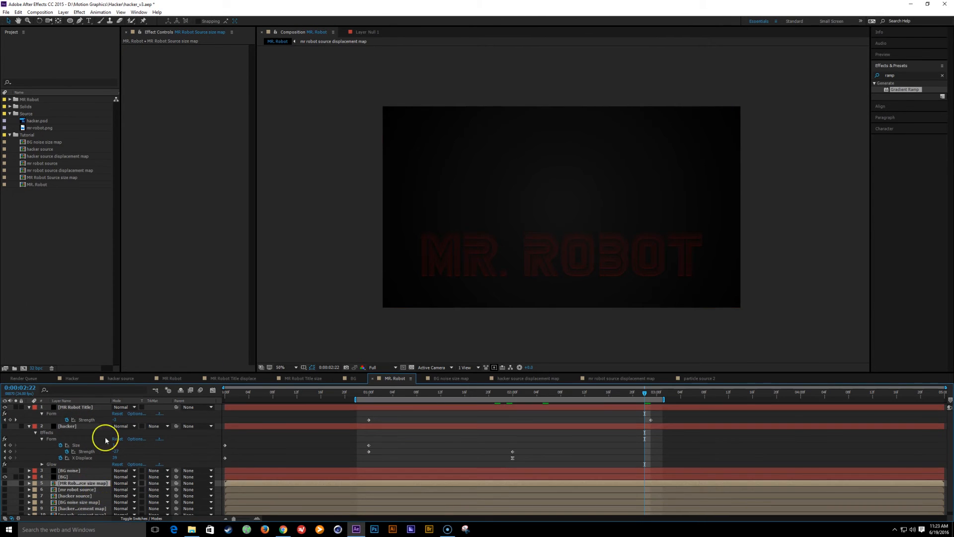
# Step: Set the title Form's Size layer map to 4. BG with Map Over XY and check the title around 0:00:02:00
pyautogui.click(73, 408)
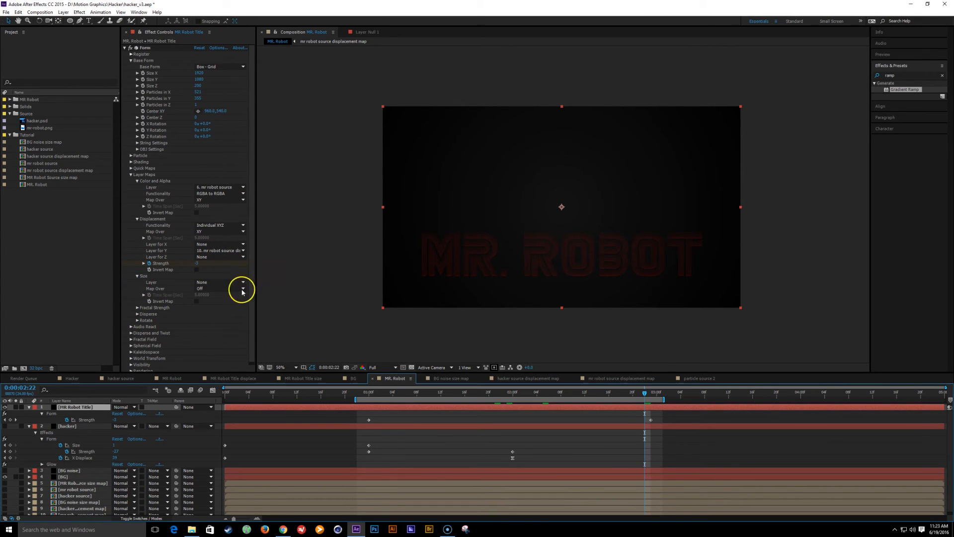
pyautogui.click(226, 282)
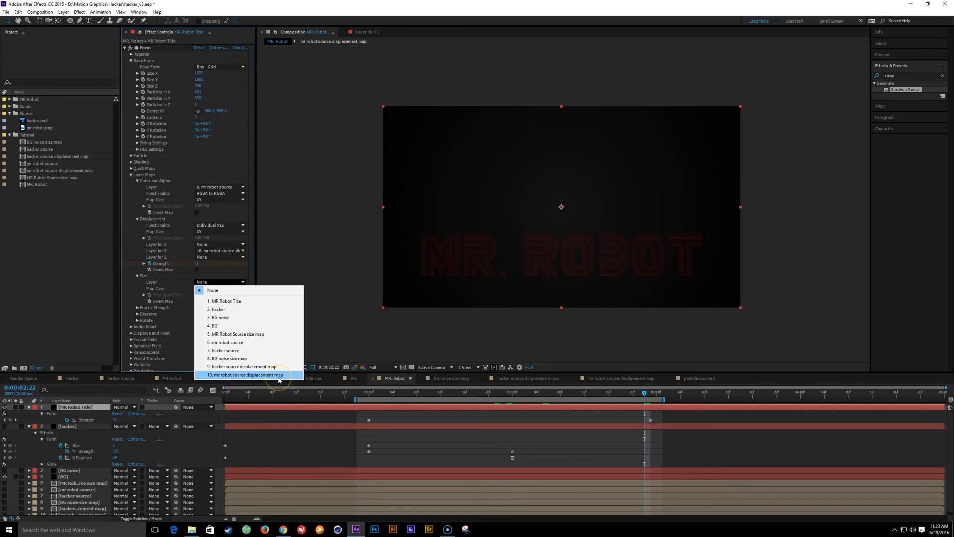
pyautogui.click(251, 326)
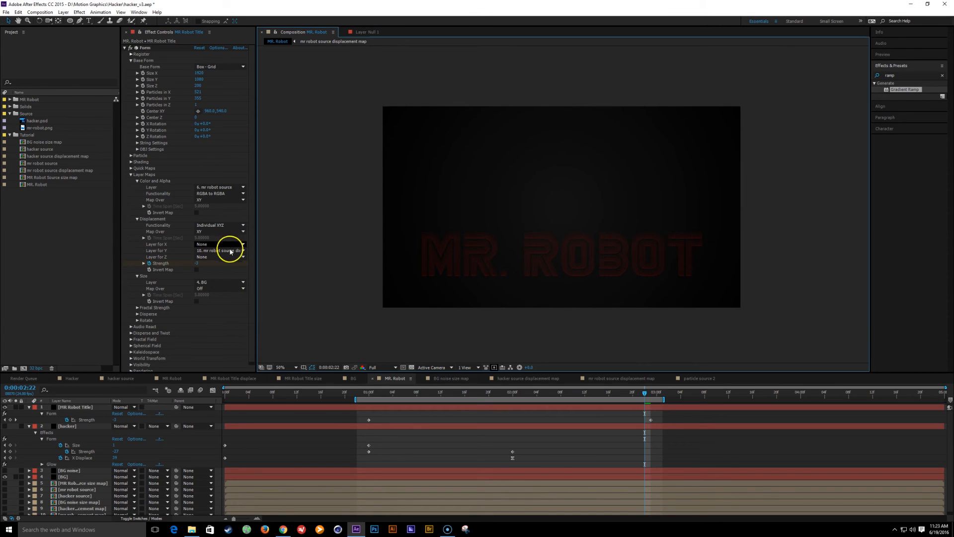
pyautogui.click(226, 282)
pyautogui.click(261, 327)
pyautogui.click(217, 289)
pyautogui.click(218, 306)
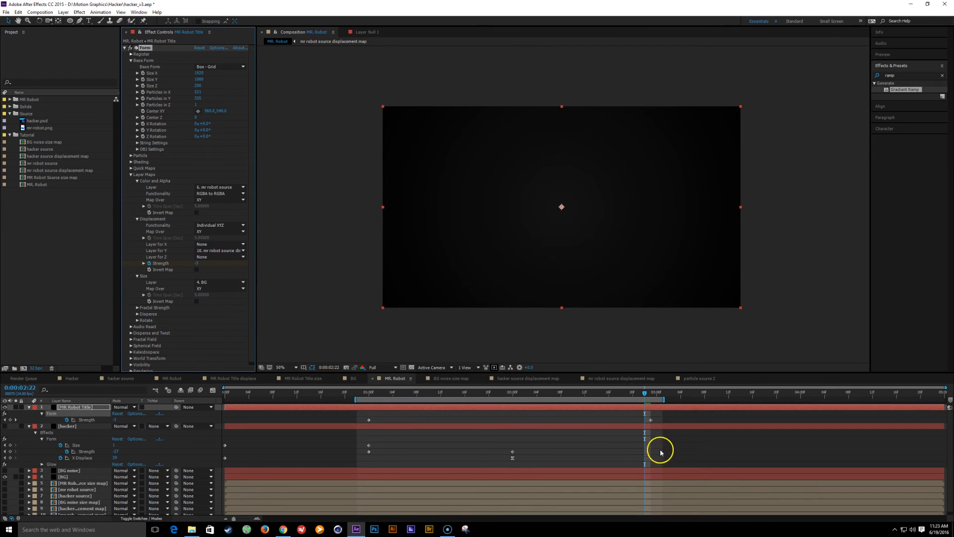
pyautogui.click(514, 393)
pyautogui.moveTo(514, 393); pyautogui.dragTo(645, 394)
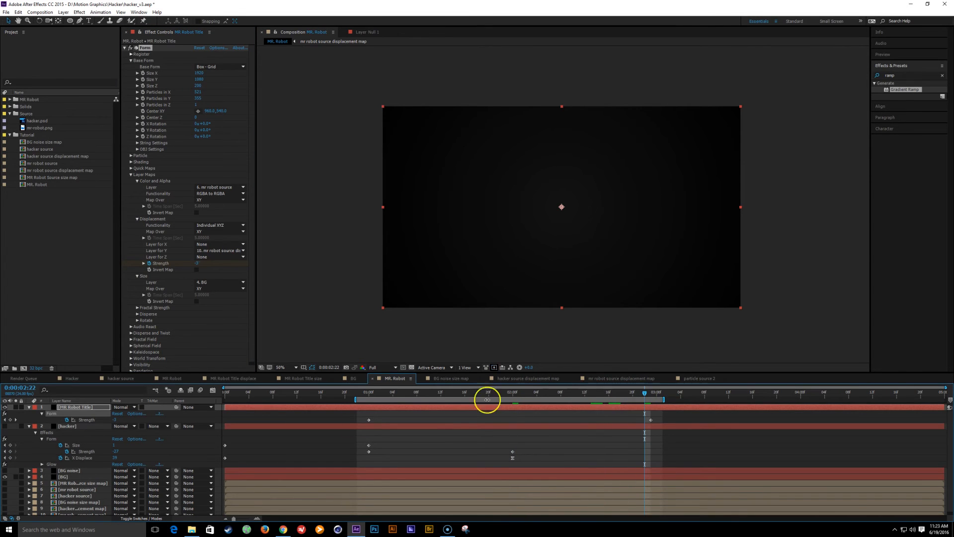
# Step: Change the title Form's Size map layer to 5. MR Robot Source size map
pyautogui.scroll(-1, 106, 482)
pyautogui.click(85, 480)
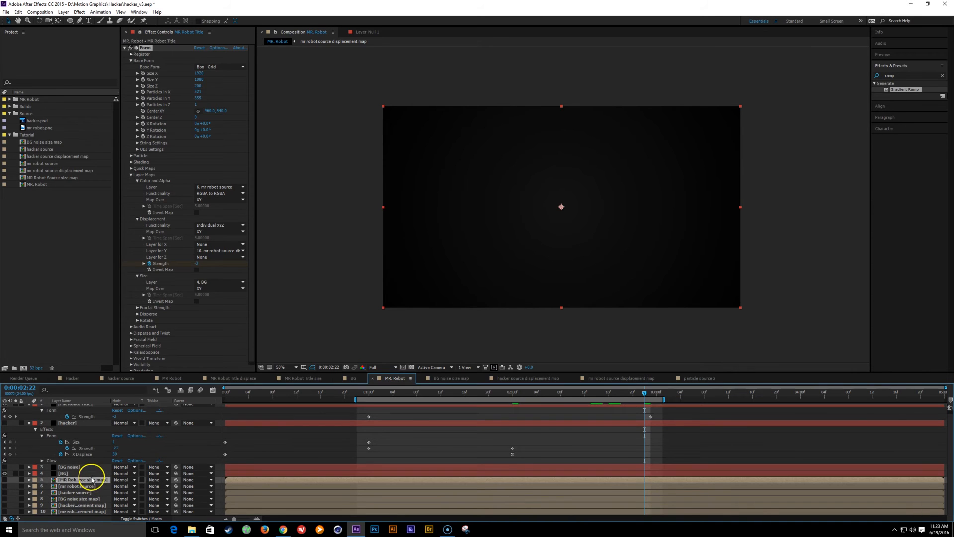
pyautogui.scroll(1, 96, 465)
pyautogui.click(69, 406)
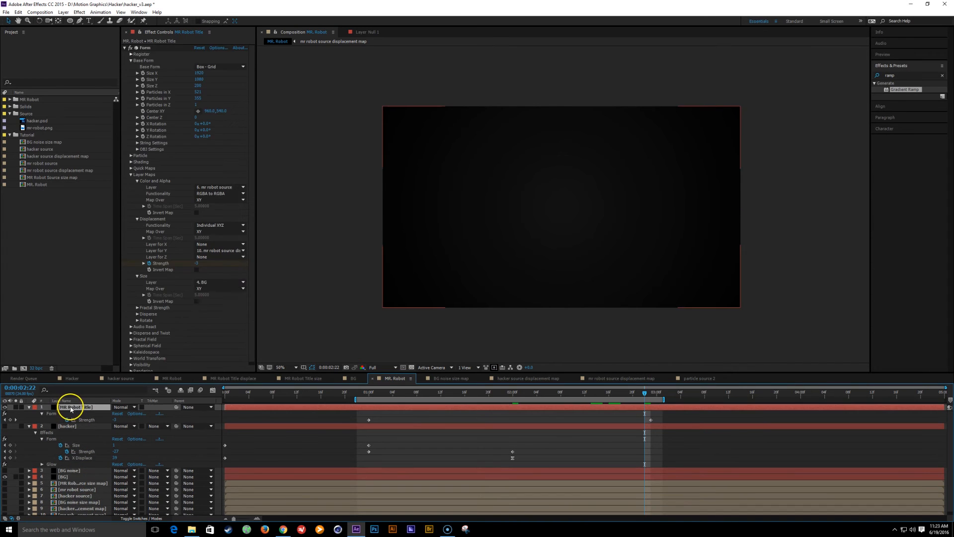
pyautogui.click(224, 284)
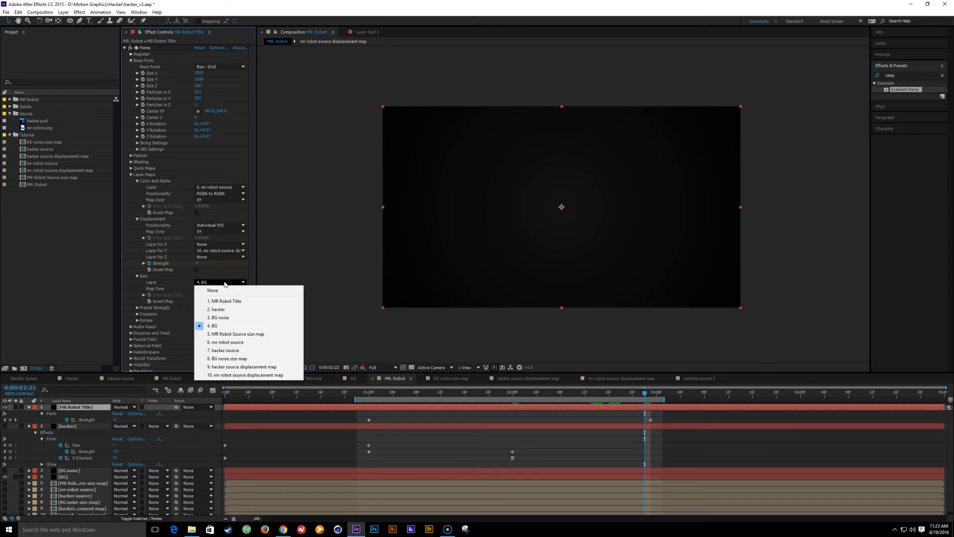
pyautogui.click(233, 334)
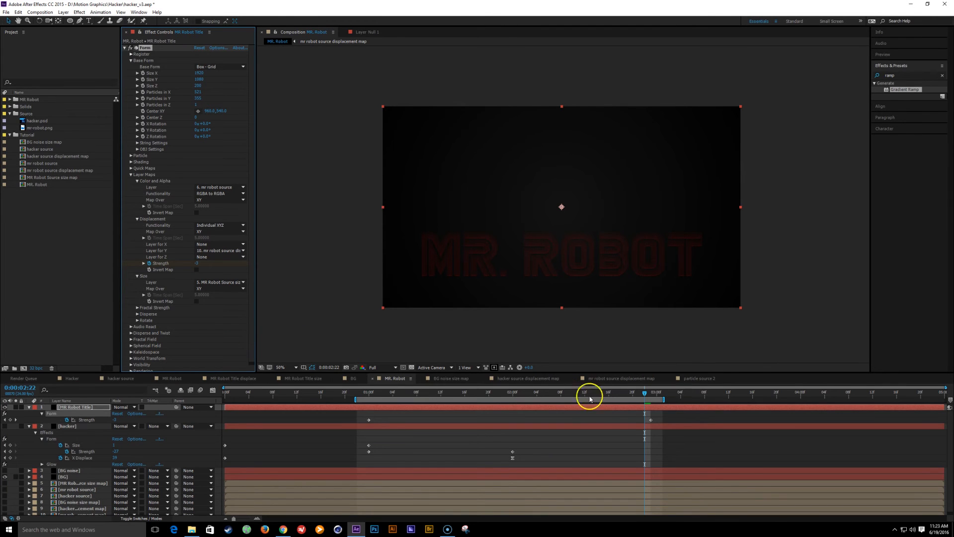
# Step: Preview the size-mapped title animation up close and save the project
pyautogui.moveTo(638, 393); pyautogui.dragTo(453, 396)
pyautogui.scroll(1, 571, 271)
pyautogui.moveTo(616, 420); pyautogui.dragTo(615, 420)
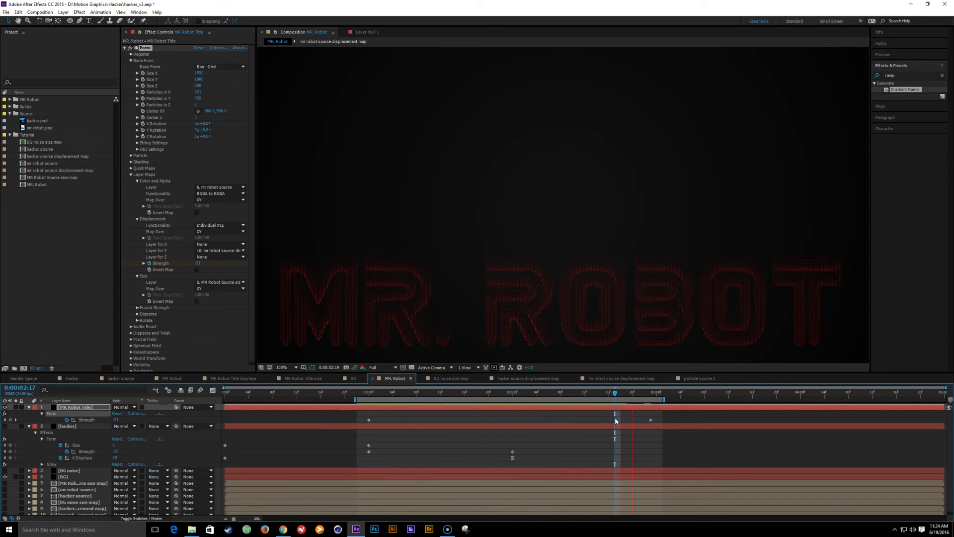
pyautogui.moveTo(592, 393); pyautogui.dragTo(411, 441)
pyautogui.hotkey('ctrl', 's')
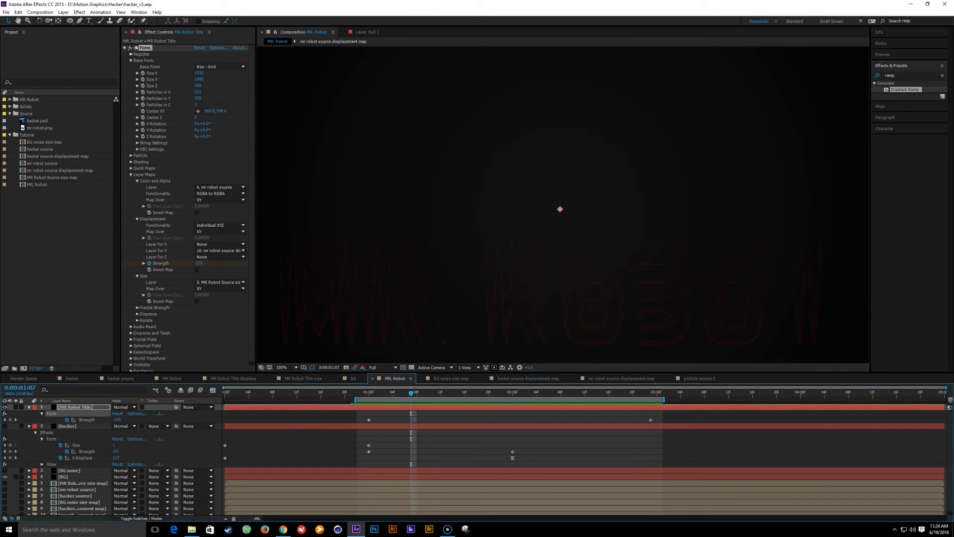
# Step: Create a composition in the Tutorial folder with a width of 20 px and a height of 200 px
pyautogui.click(26, 134)
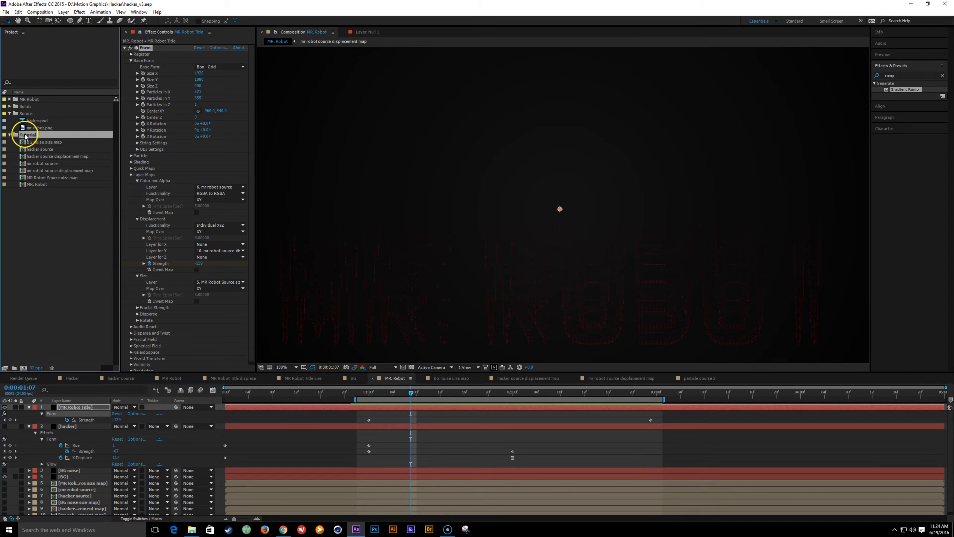
pyautogui.click(22, 368)
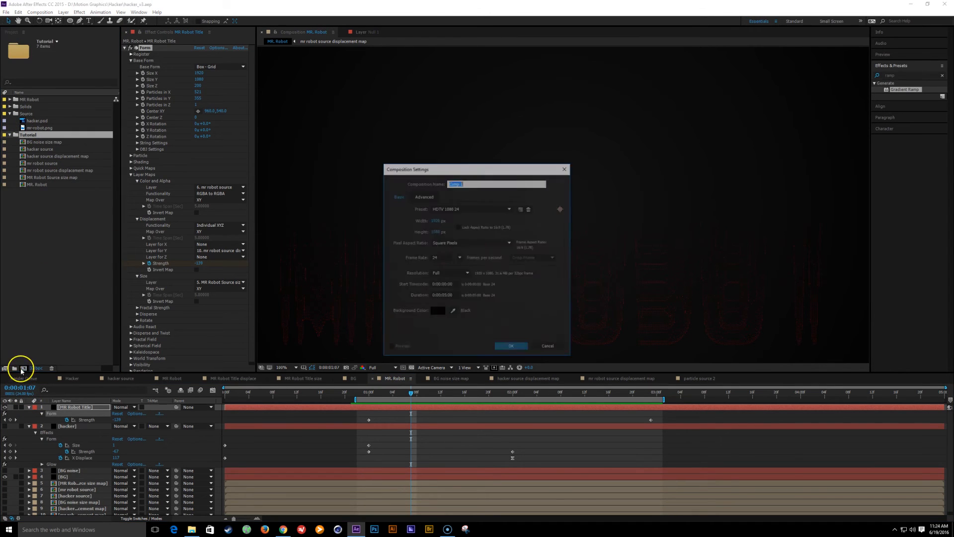
pyautogui.click(435, 220)
pyautogui.write('20')
pyautogui.press('Tab')
pyautogui.write('2')
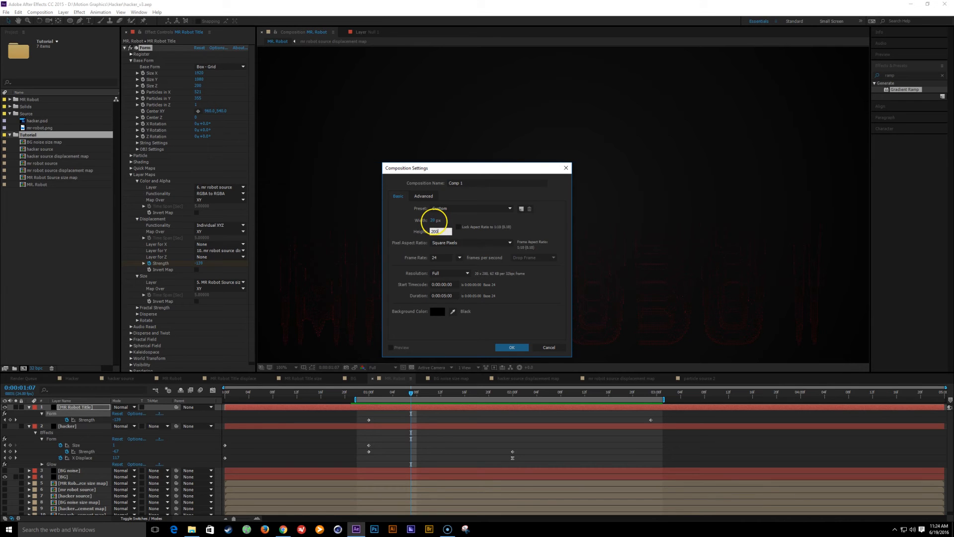
pyautogui.press('Return')
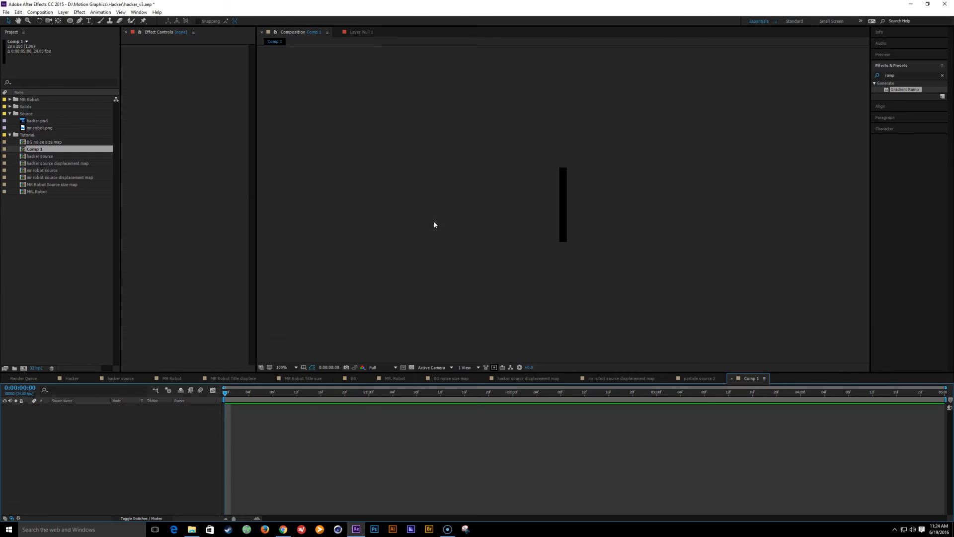
# Step: Set the new composition's width to 200 px
pyautogui.hotkey('ctrl', 'k')
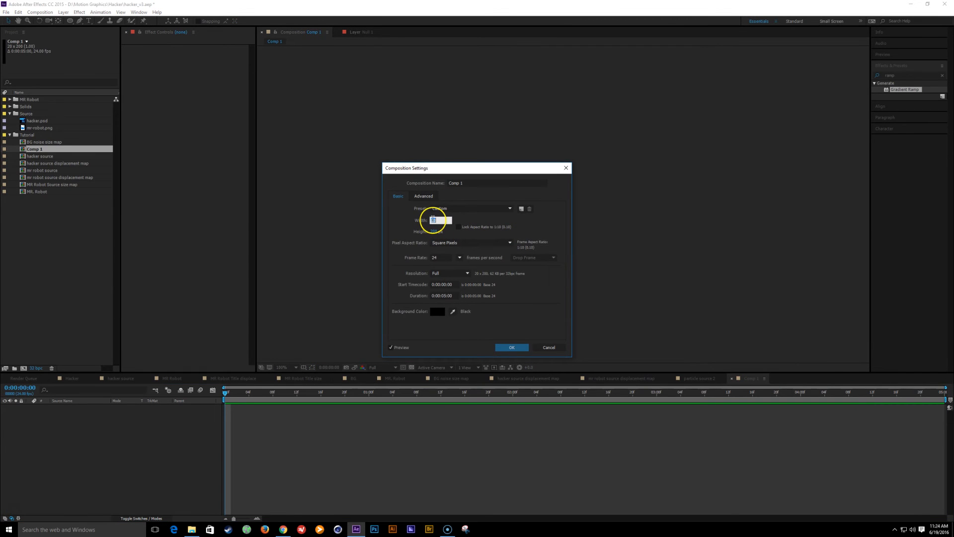
pyautogui.write('0')
pyautogui.press('Return')
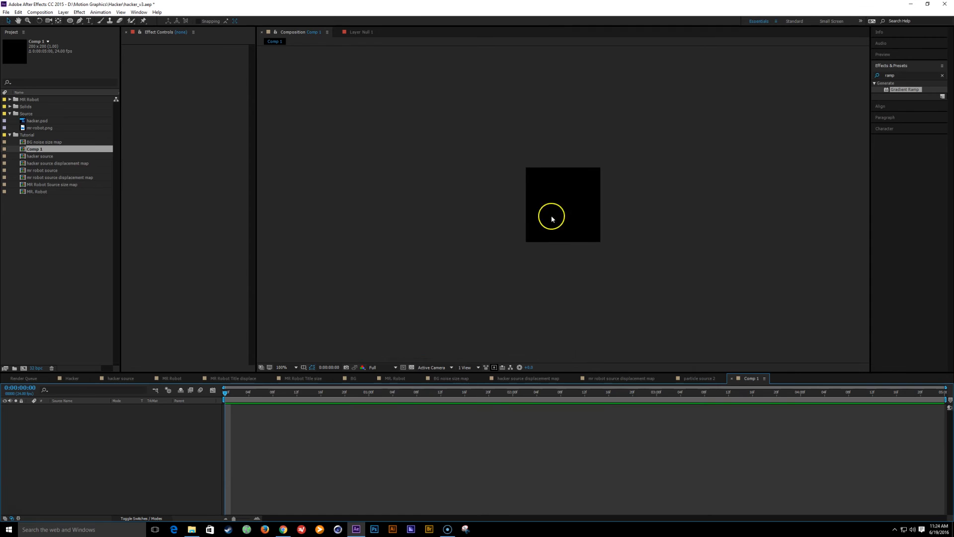
# Step: Add a text layer reading 0 and place it near the centre of the composition
pyautogui.click(87, 21)
pyautogui.click(554, 219)
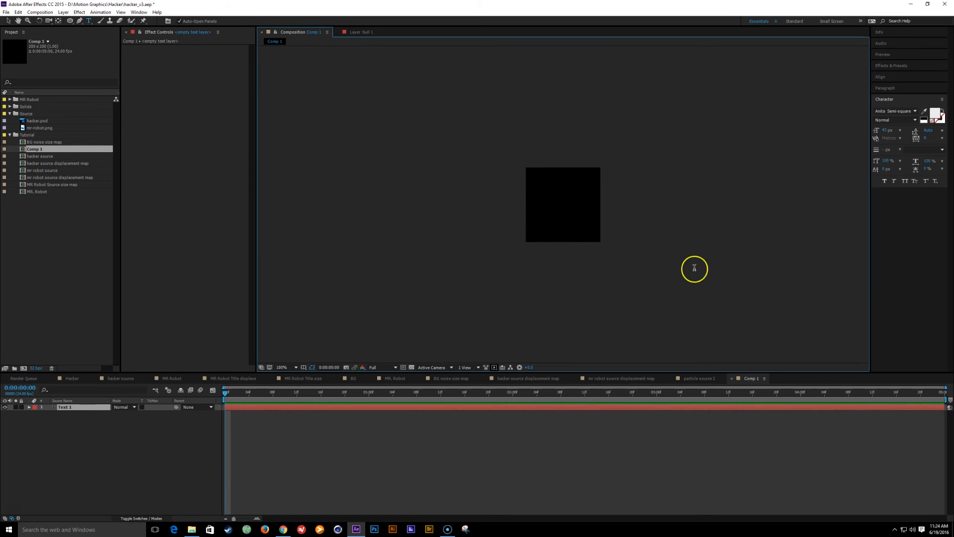
pyautogui.write('0')
pyautogui.press('Escape')
pyautogui.press('v')
pyautogui.moveTo(545, 201)
pyautogui.mouseDown()
pyautogui.moveTo(580, 224)
pyautogui.moveTo(561, 209)
pyautogui.mouseUp()
# Step: Scale the 0 text up to about 299% and recentre it in the frame
pyautogui.press('s')
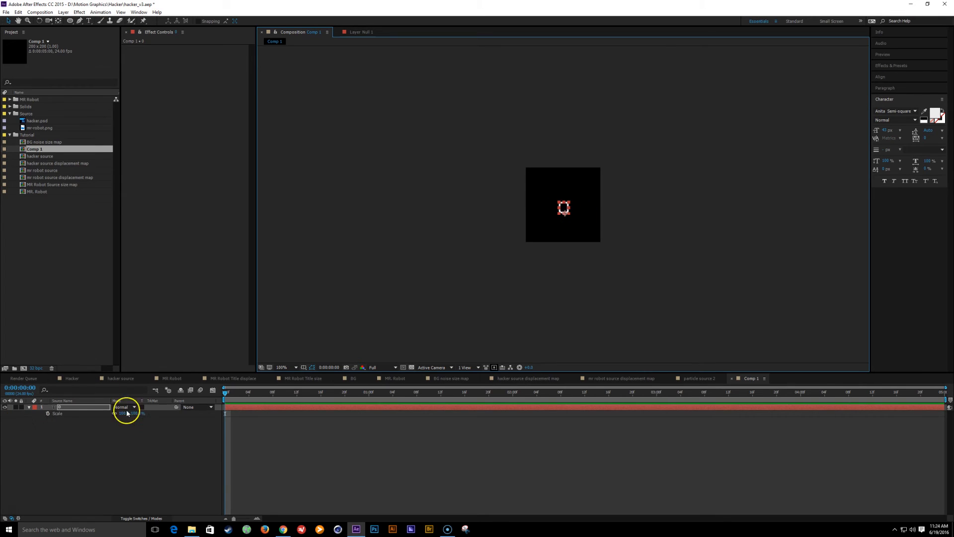
pyautogui.moveTo(124, 414); pyautogui.dragTo(762, 441)
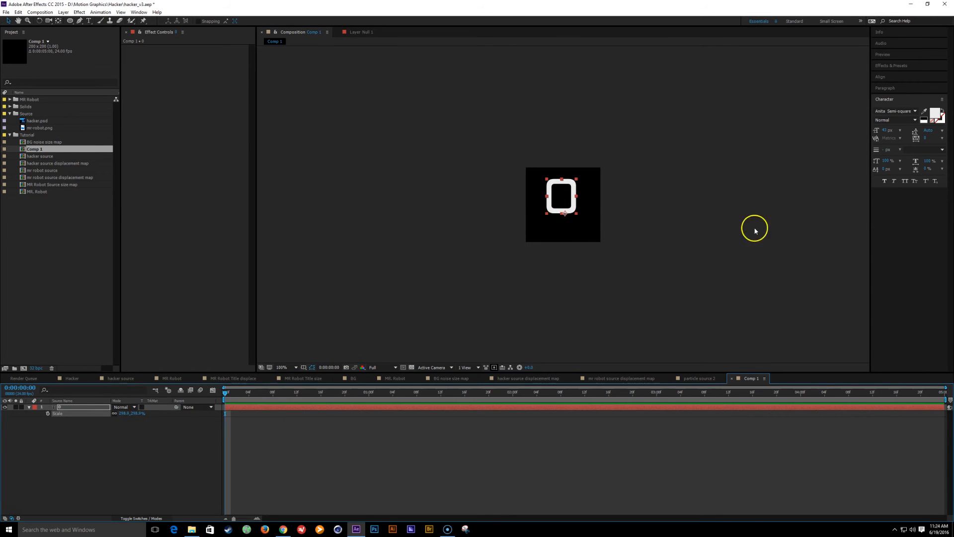
pyautogui.click(569, 218)
pyautogui.moveTo(570, 218); pyautogui.dragTo(568, 222)
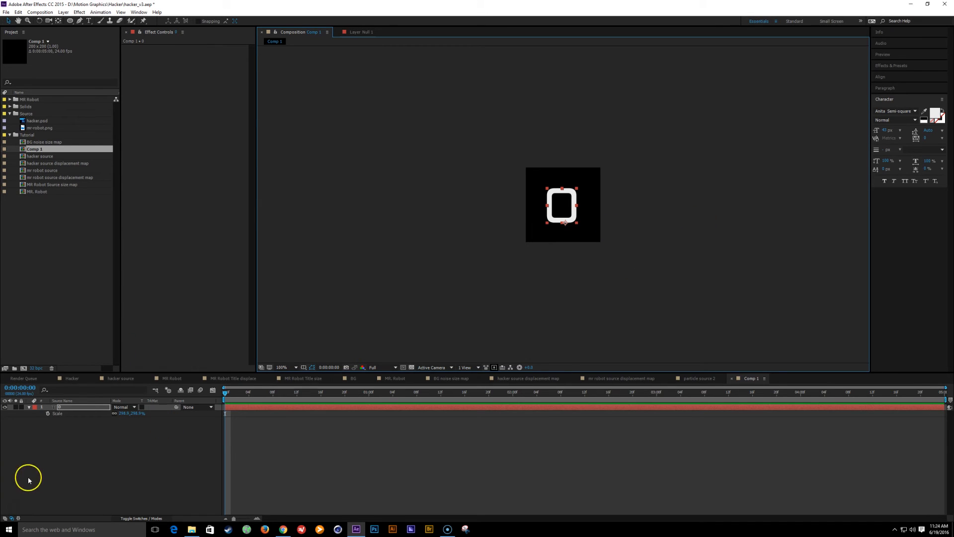
# Step: Add a Character Offset animator to the 0 text layer and set its offset to 1
pyautogui.click(29, 408)
pyautogui.click(35, 420)
pyautogui.click(35, 415)
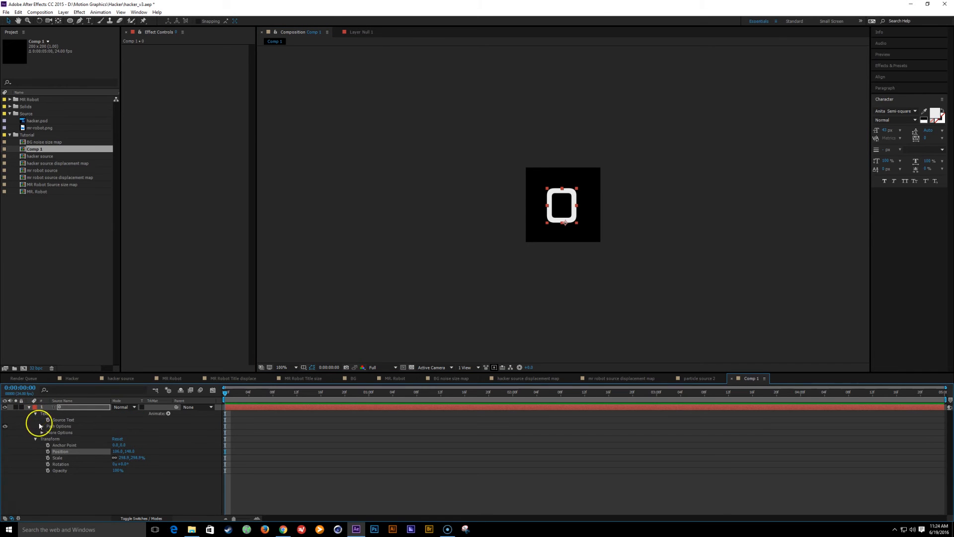
pyautogui.click(169, 414)
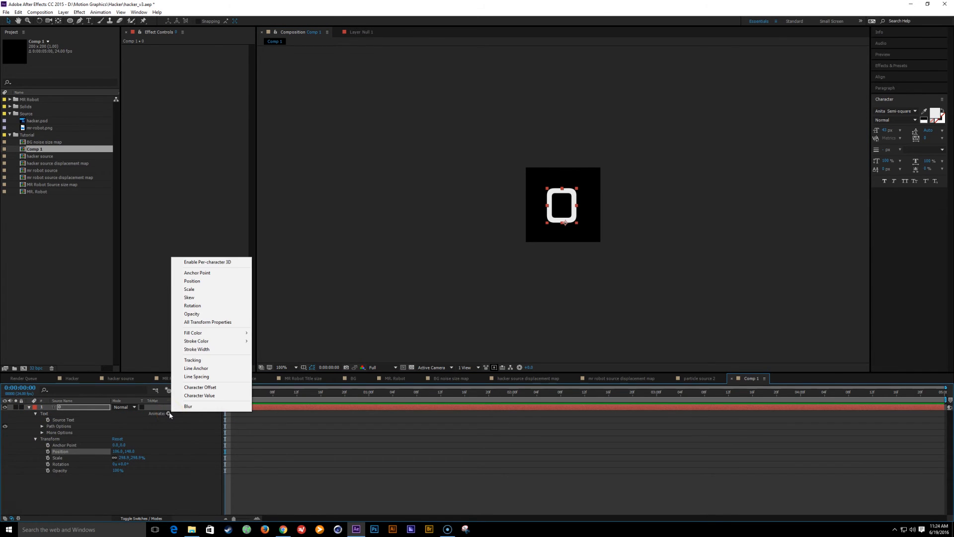
pyautogui.click(214, 387)
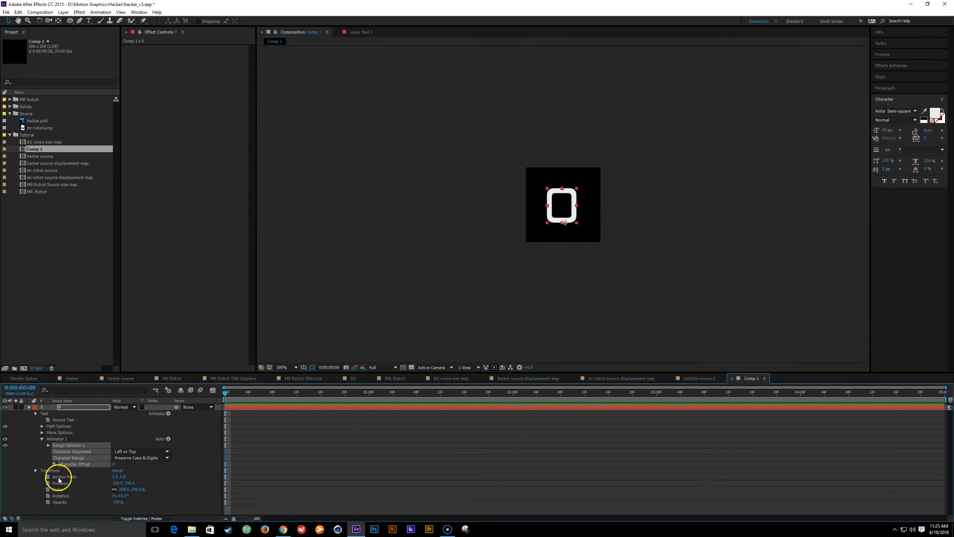
pyautogui.click(176, 476)
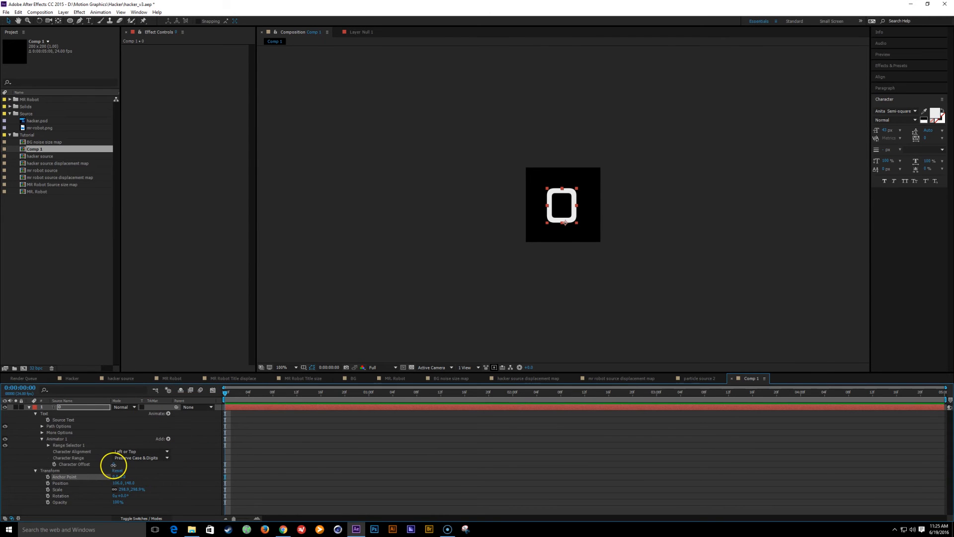
pyautogui.write('1')
pyautogui.press('Return')
pyautogui.click(285, 393)
pyautogui.press('Home')
# Step: Add a Wiggly selector to the text animator, expand its settings and scrub through the digit changes
pyautogui.click(168, 438)
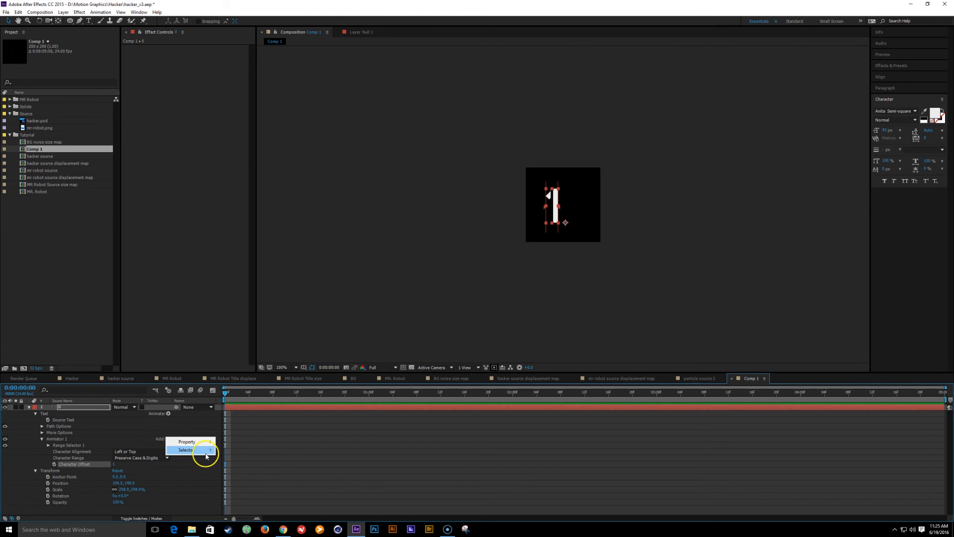
pyautogui.moveTo(207, 450)
pyautogui.click(244, 458)
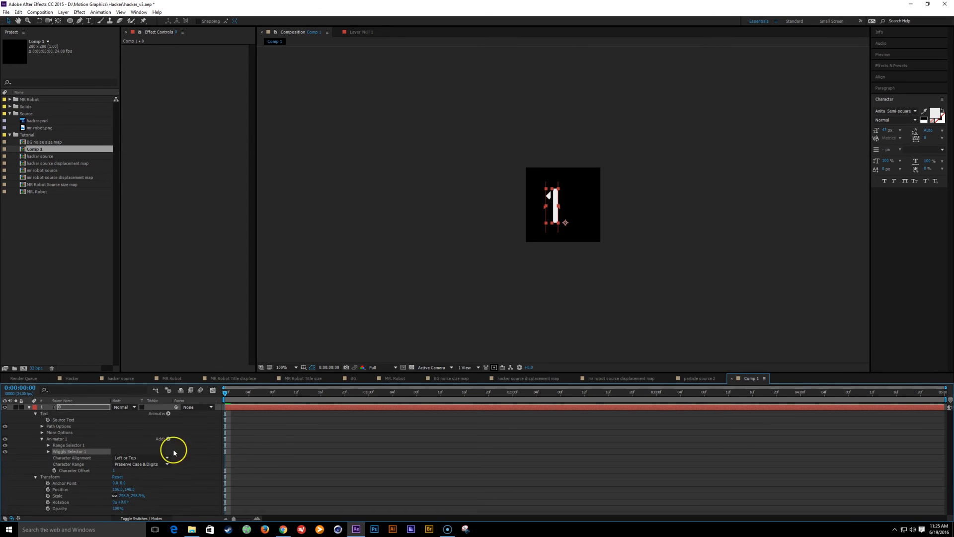
pyautogui.click(48, 452)
pyautogui.moveTo(236, 397); pyautogui.dragTo(345, 440)
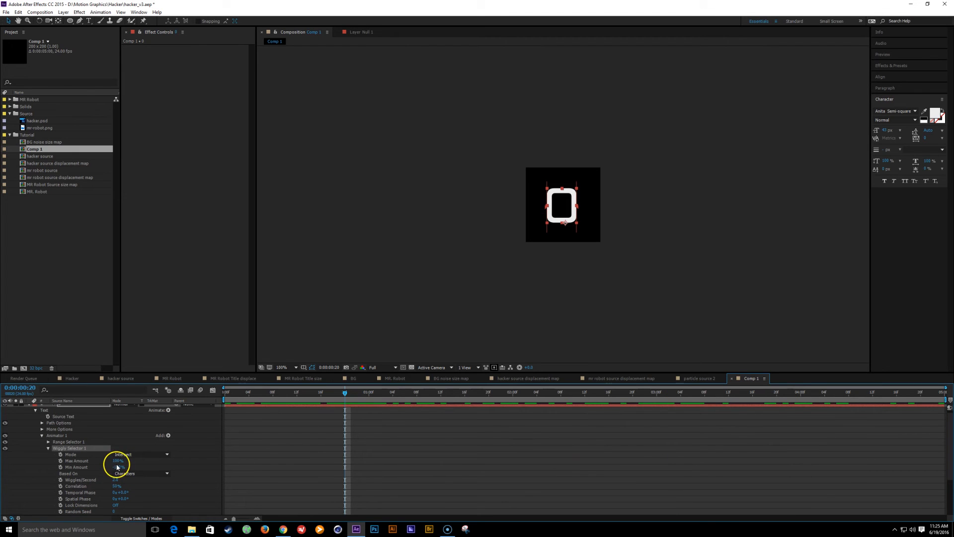
# Step: Set the Wiggly selector's Min Amount to 0% and check the digit switching
pyautogui.press('Return')
pyautogui.click(118, 467)
pyautogui.write('0')
pyautogui.press('Return')
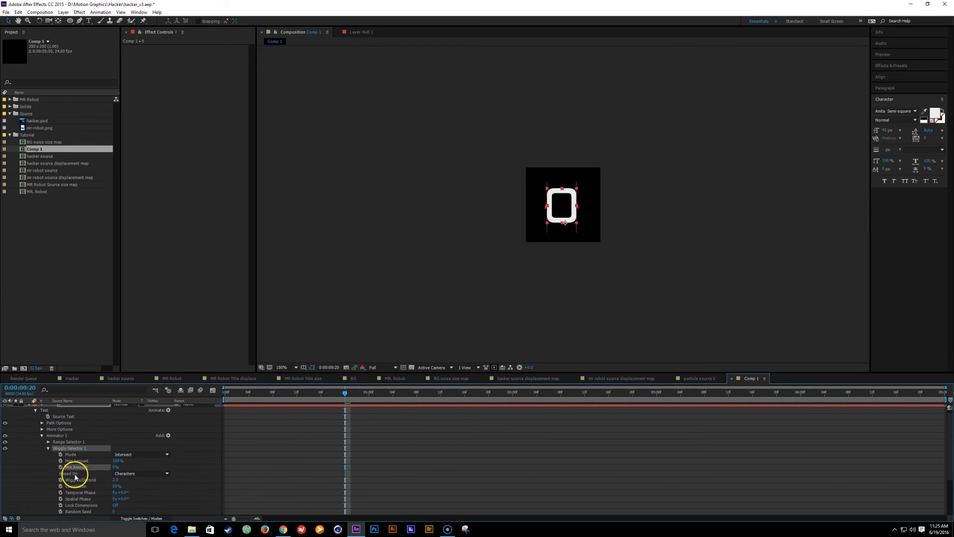
pyautogui.moveTo(304, 401); pyautogui.dragTo(401, 378)
pyautogui.press('Home')
# Step: Set the Wiggly selector to 6 wiggles per second and preview the alternating digits
pyautogui.scroll(-2, 129, 465)
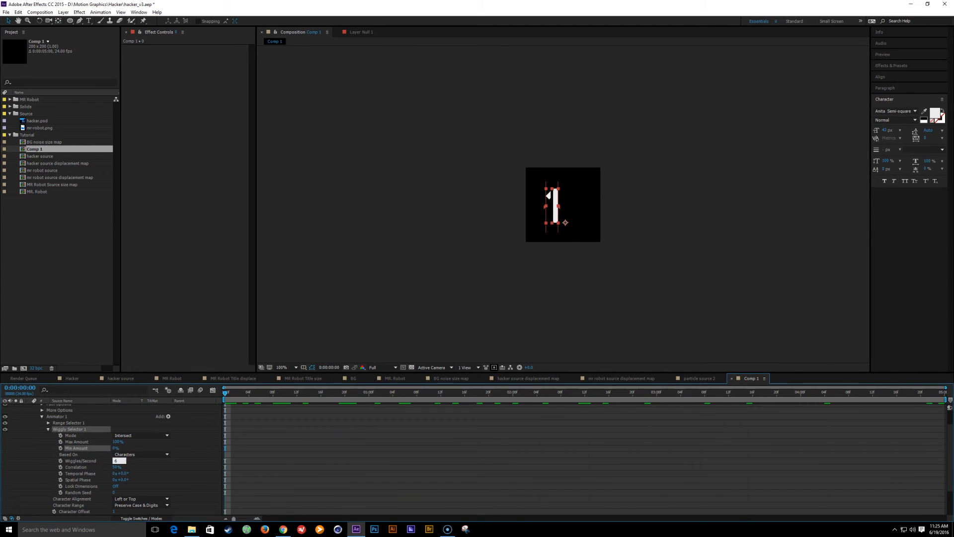
pyautogui.write('6')
pyautogui.press('Return')
pyautogui.moveTo(243, 391); pyautogui.dragTo(332, 396)
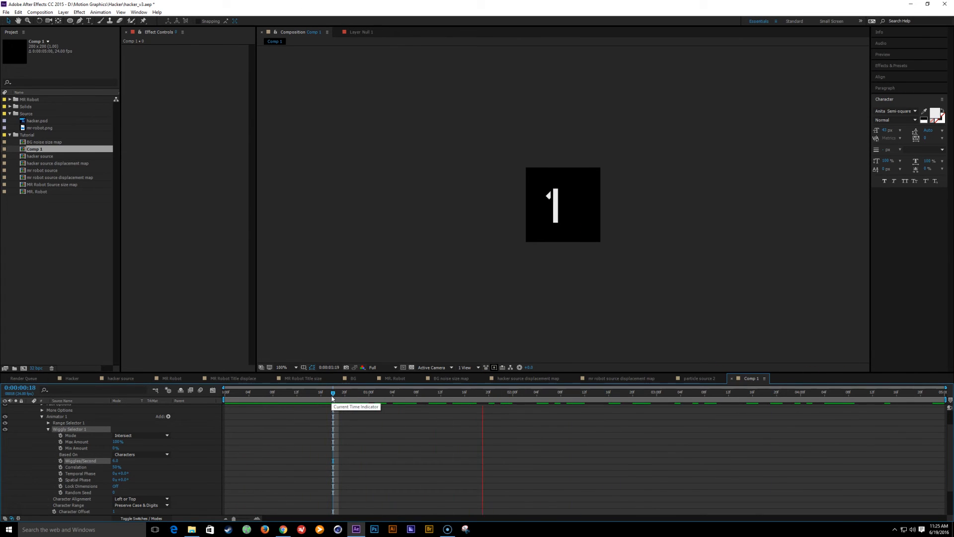
pyautogui.press('space')
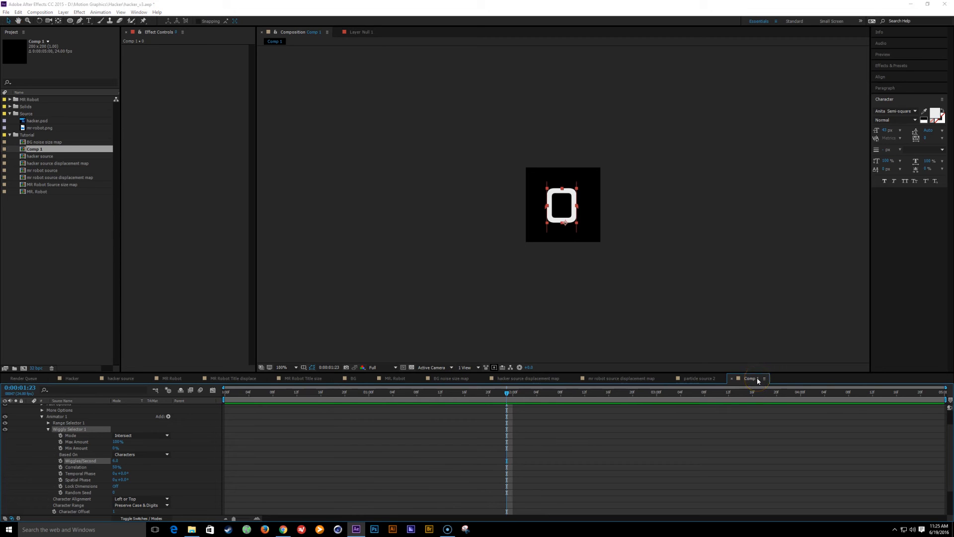
# Step: Rename Comp 1 as particle source in its composition settings
pyautogui.hotkey('ctrl', 'k')
pyautogui.write('pari')
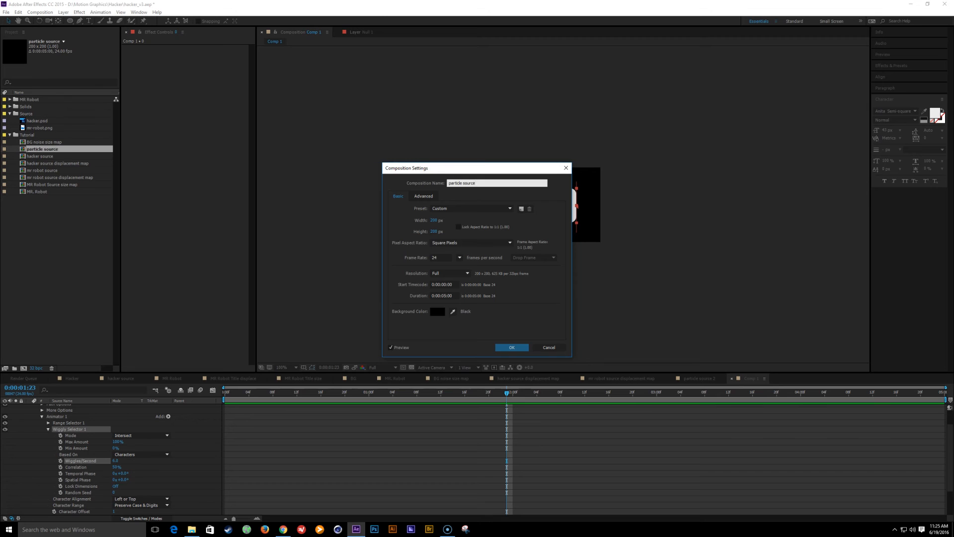
pyautogui.press('Return')
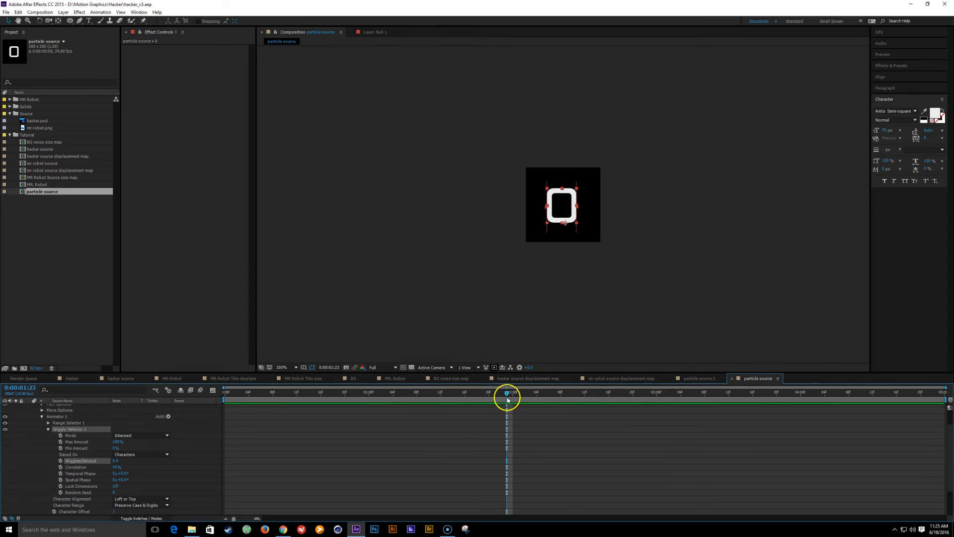
# Step: Place the particle source composition directly below the BG layer in the MR. Robot composition and hide it
pyautogui.click(389, 378)
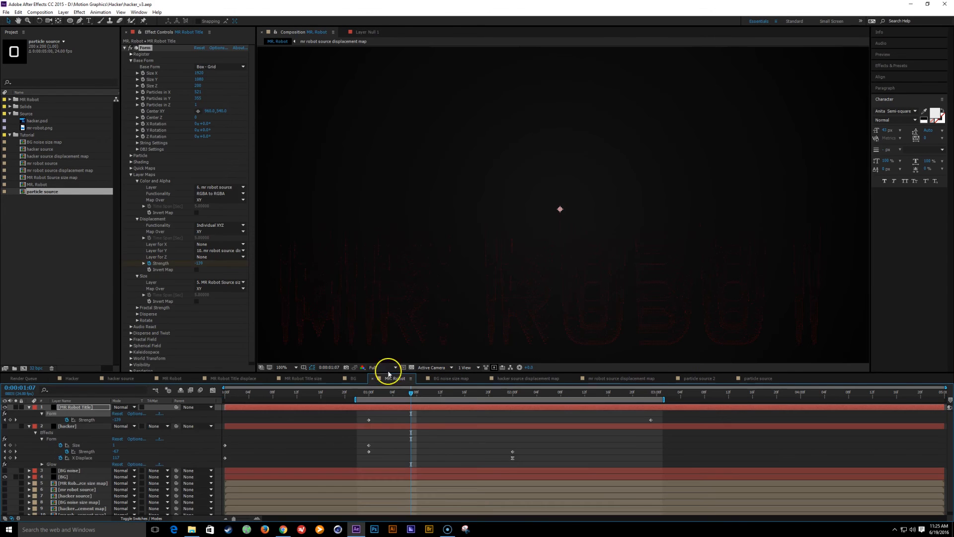
pyautogui.moveTo(44, 191); pyautogui.dragTo(34, 481)
pyautogui.click(6, 483)
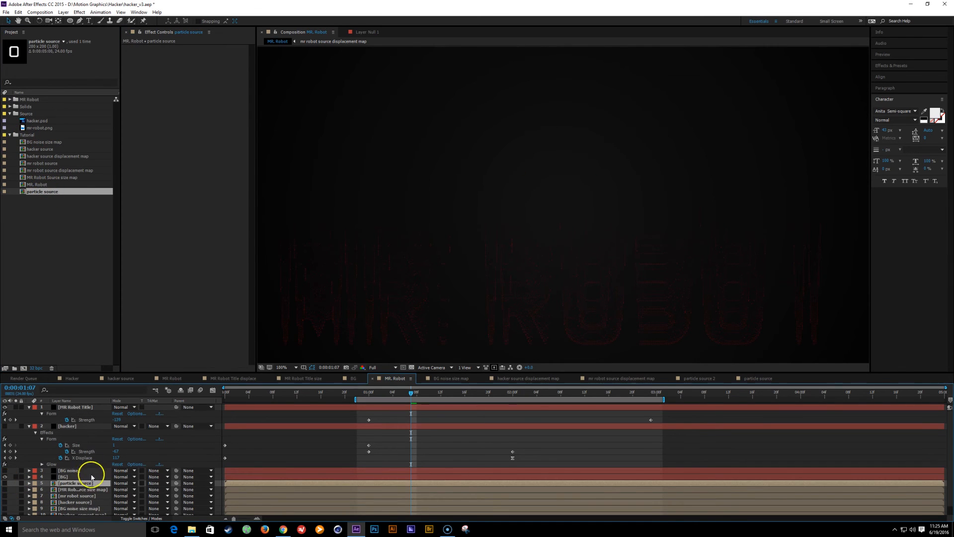
# Step: Set the Form particle type of the MR Robot Title layer to Sprite Colorize
pyautogui.click(77, 407)
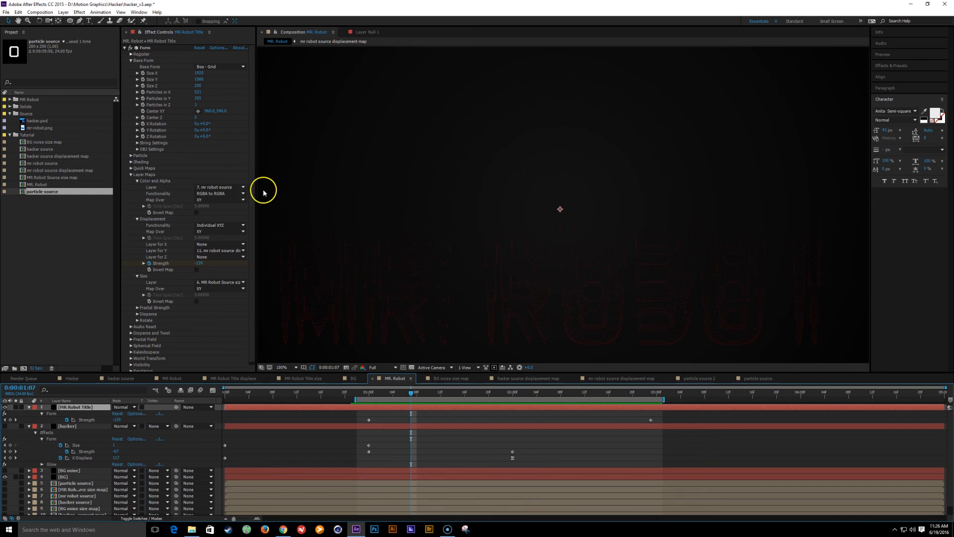
pyautogui.click(131, 156)
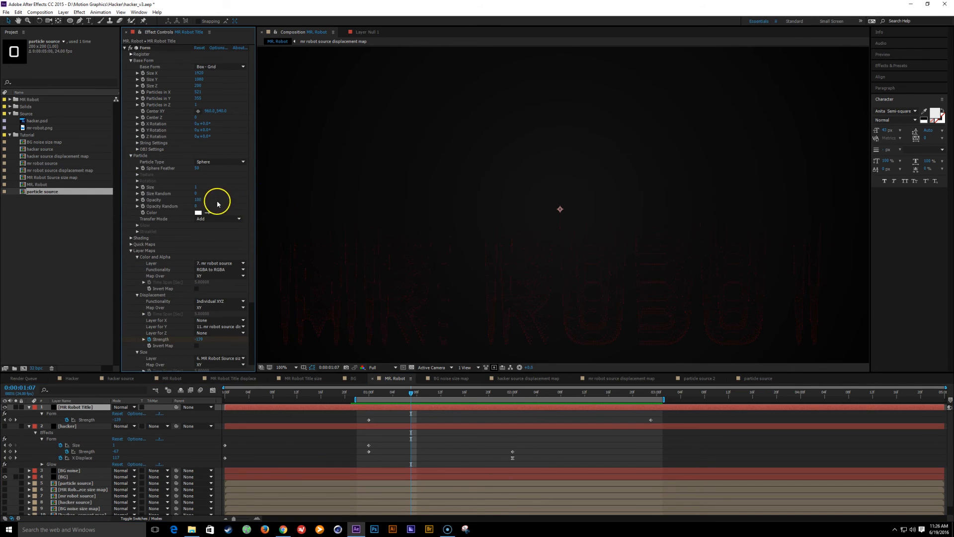
pyautogui.click(219, 162)
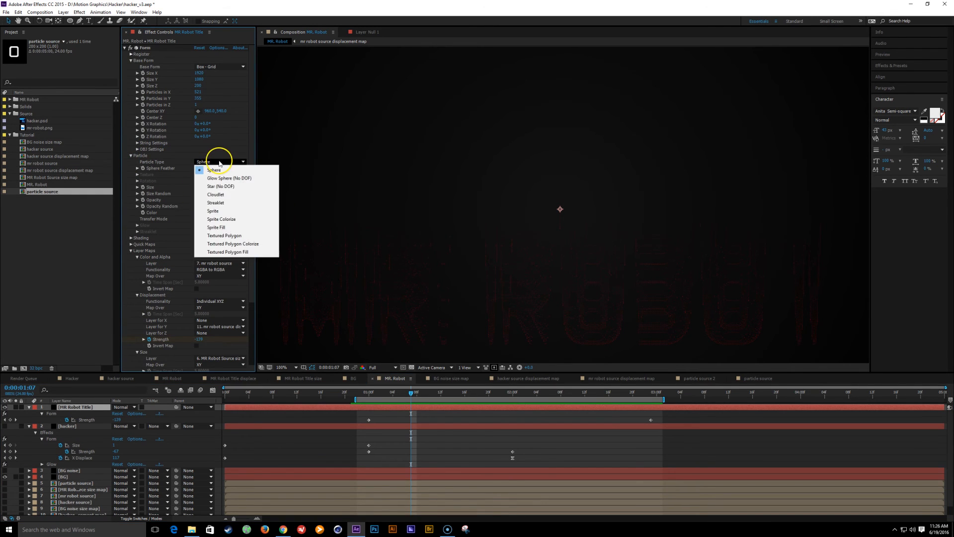
pyautogui.click(236, 220)
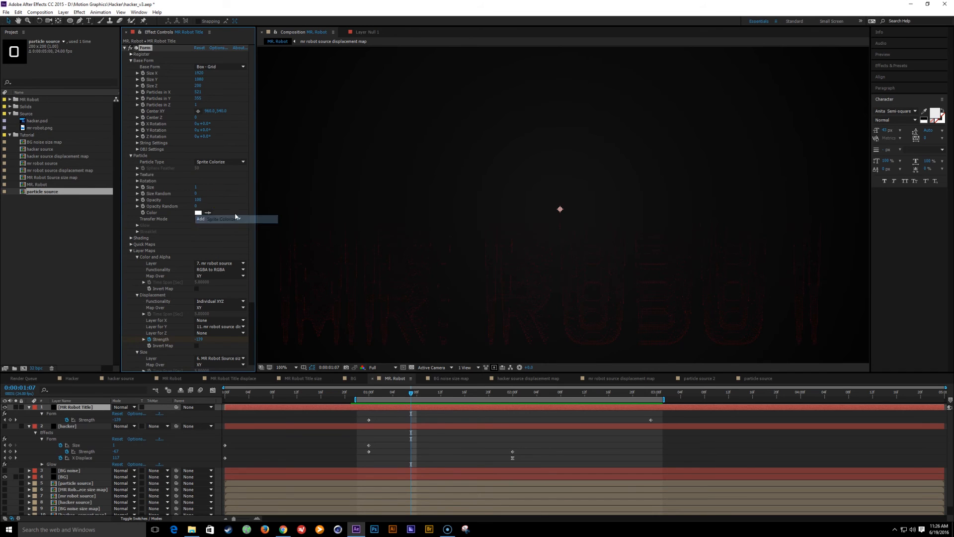
# Step: Use the particle source layer as the particle texture with Random - Loop time sampling
pyautogui.click(138, 175)
pyautogui.click(219, 181)
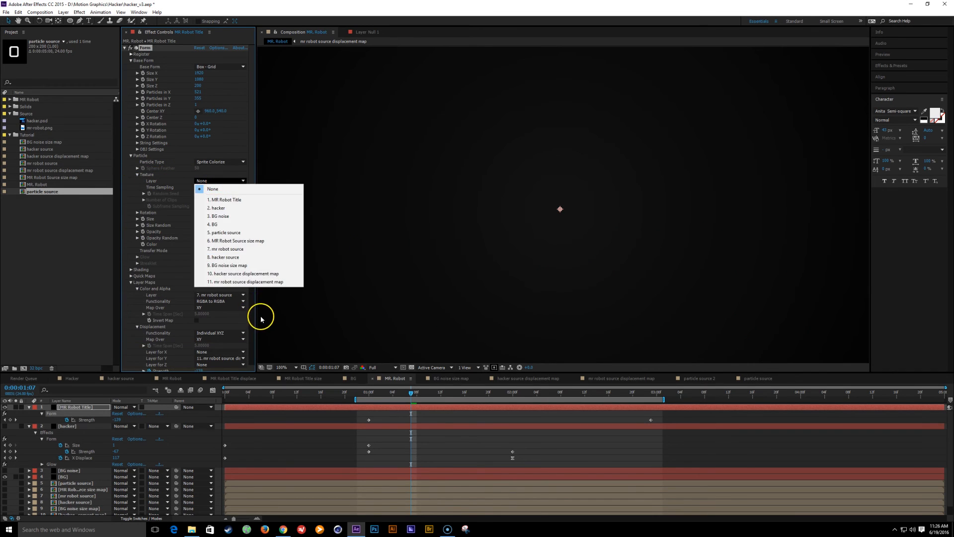
pyautogui.click(254, 235)
pyautogui.click(224, 188)
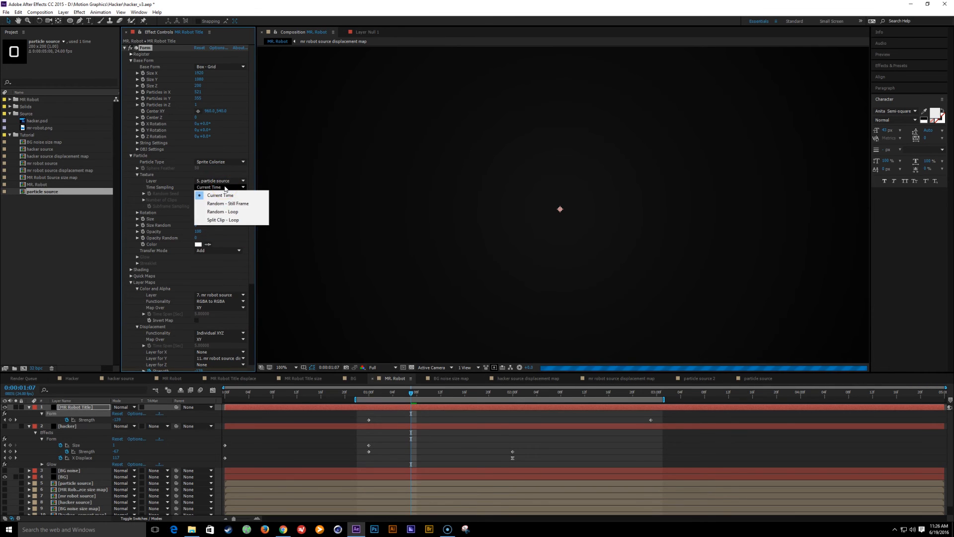
pyautogui.click(238, 211)
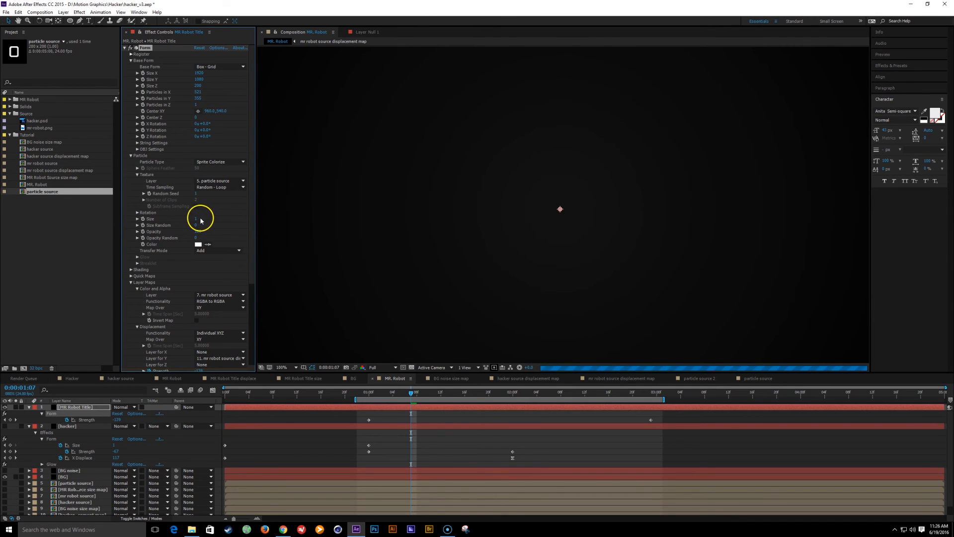
# Step: Increase the title's Form particle size while viewing frame 0:00:02:07
pyautogui.click(555, 392)
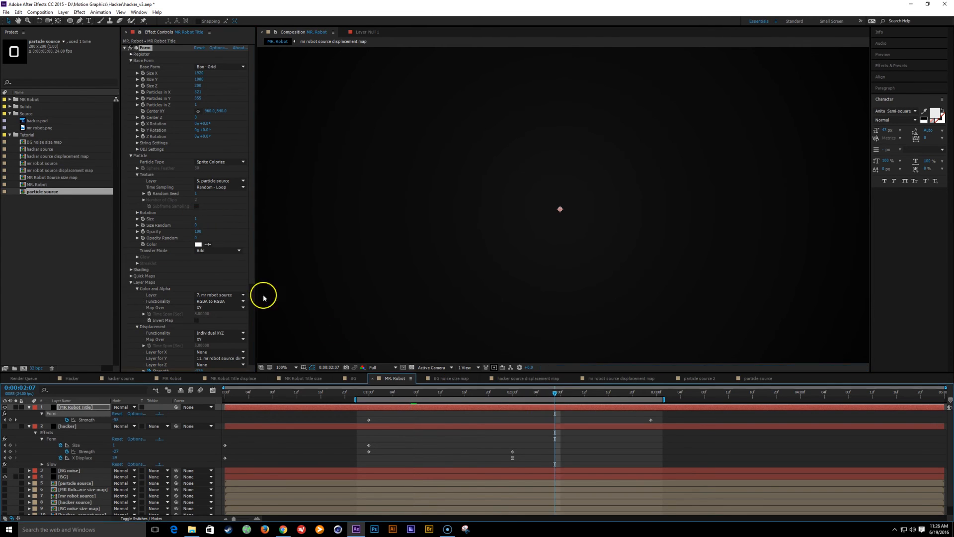
pyautogui.click(196, 220)
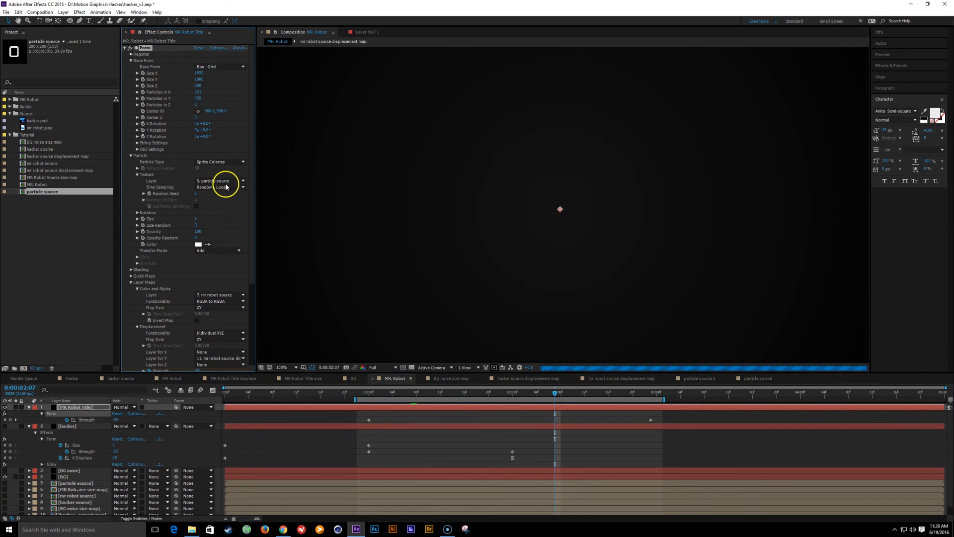
pyautogui.scroll(-1, 471, 252)
pyautogui.scroll(1, 471, 258)
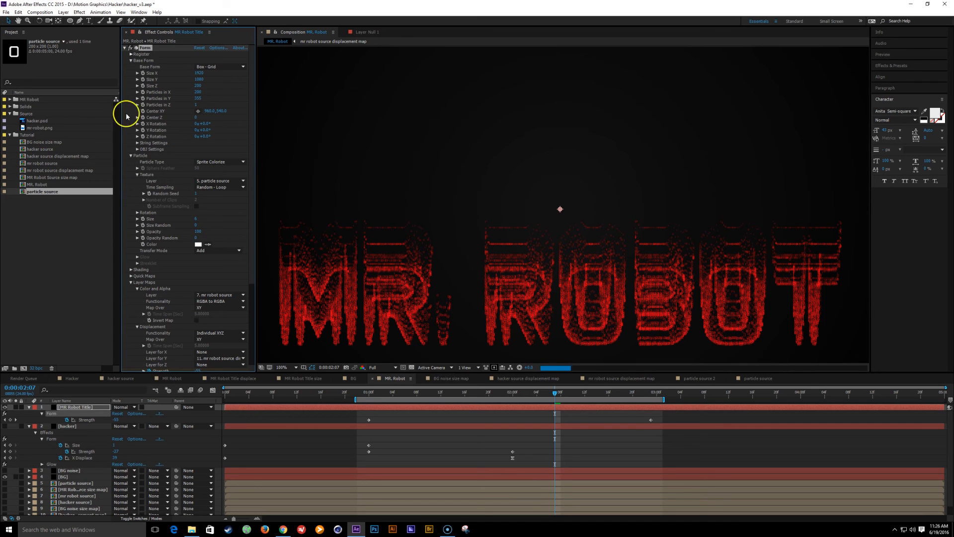
# Step: Thin out the title's particle grid by lowering Particles in X and setting Particles in Y to about 220
pyautogui.click(198, 98)
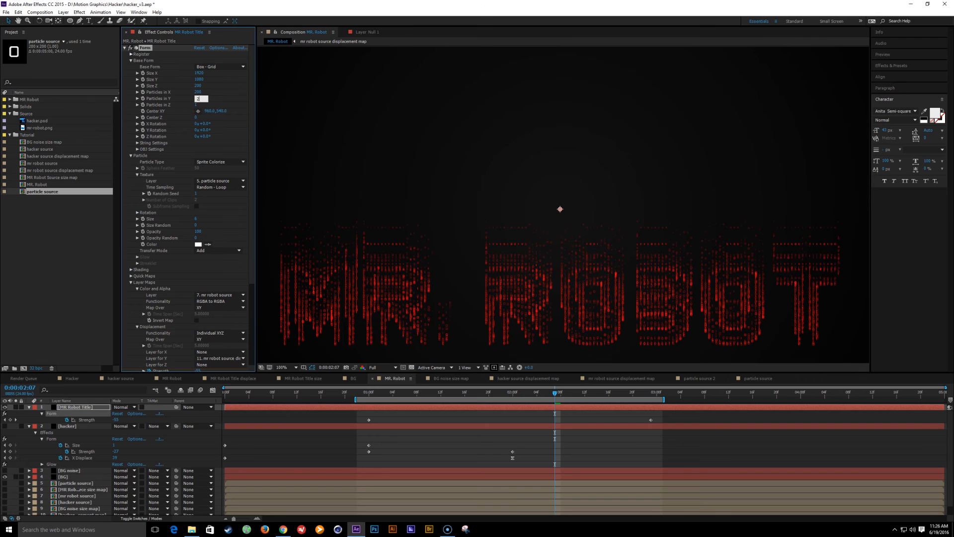
pyautogui.click(189, 83)
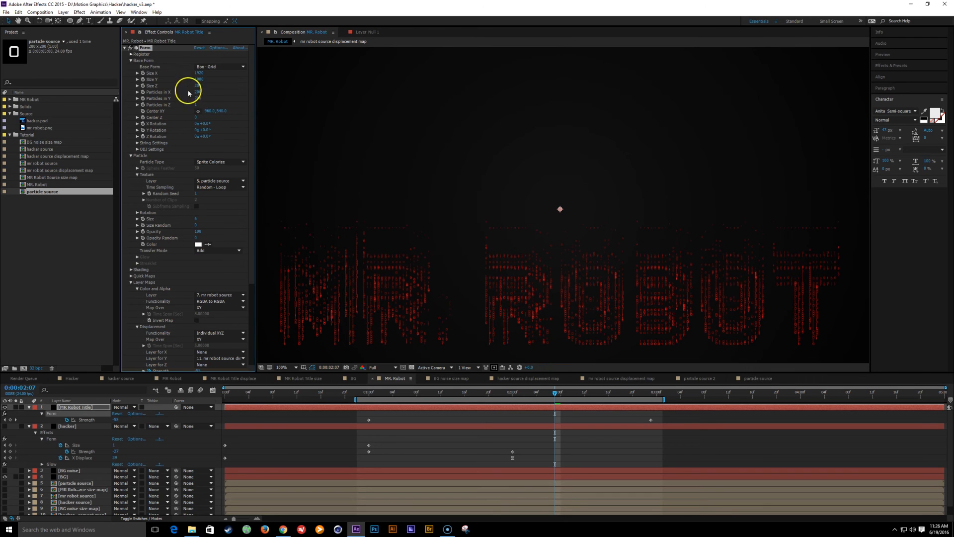
pyautogui.moveTo(198, 93); pyautogui.dragTo(240, 96)
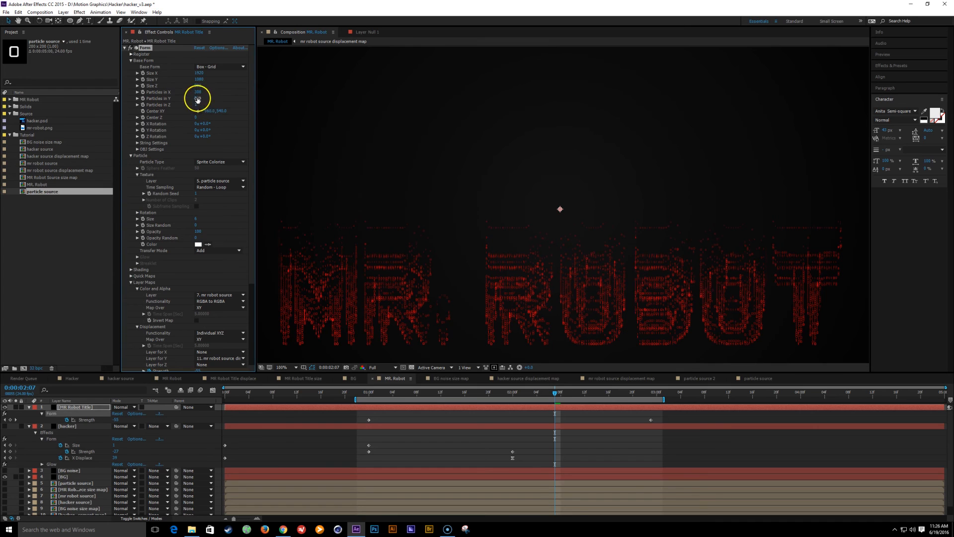
pyautogui.moveTo(207, 98); pyautogui.dragTo(244, 269)
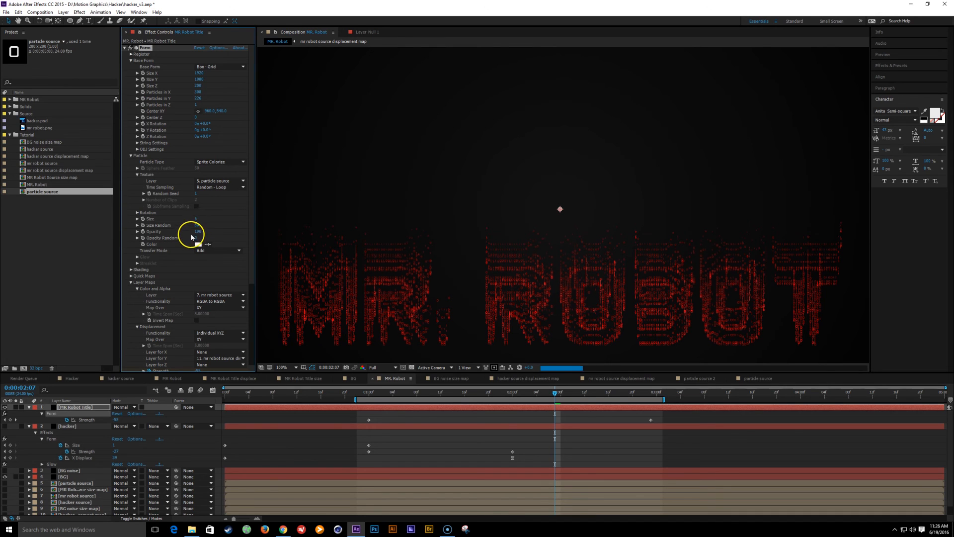
# Step: Set the title particles' Size Random and Opacity Random to 50 and their size to 7
pyautogui.click(196, 238)
pyautogui.press('Return')
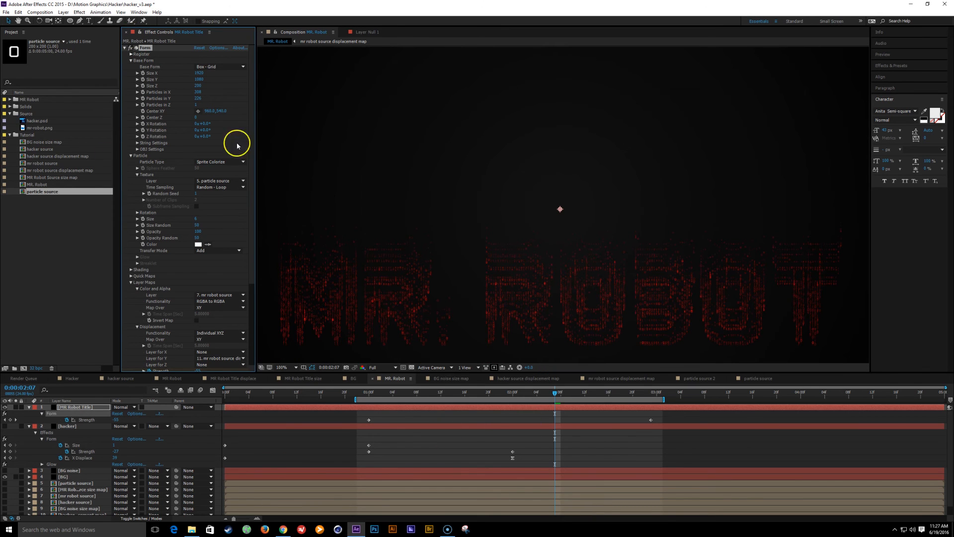
pyautogui.click(621, 264)
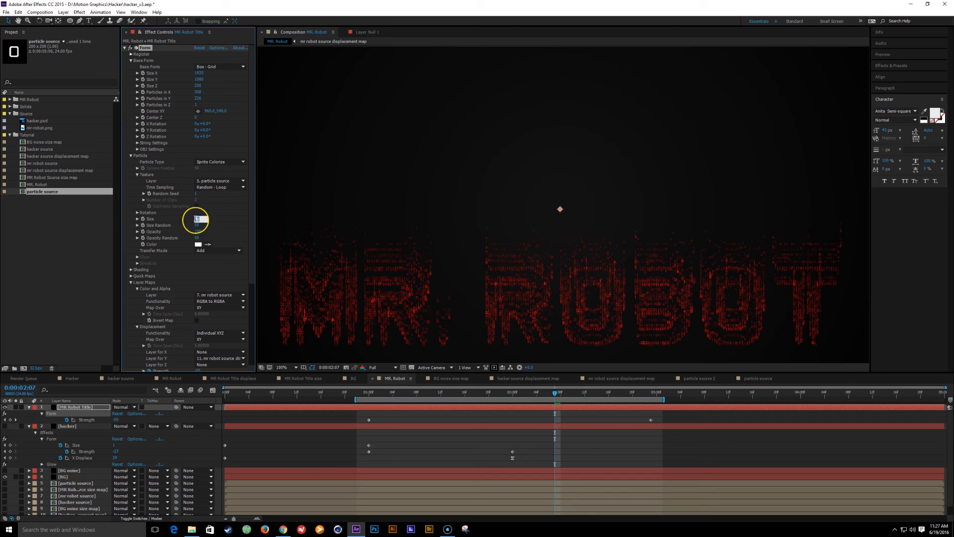
pyautogui.press('Return')
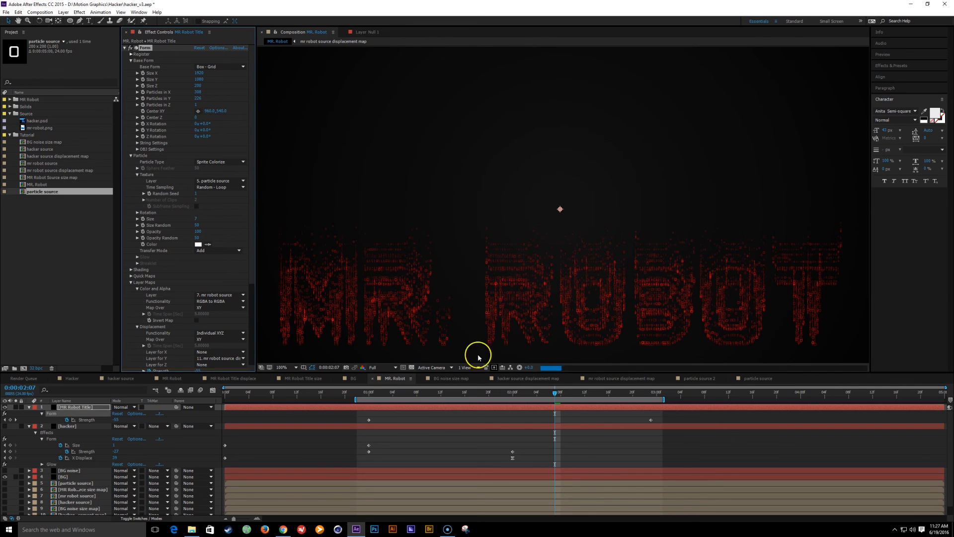
# Step: Examine the title's digit particles at 0:00:02:23 and 0:00:01:00, including in an enlarged view
pyautogui.click(645, 393)
pyautogui.moveTo(647, 395); pyautogui.dragTo(652, 395)
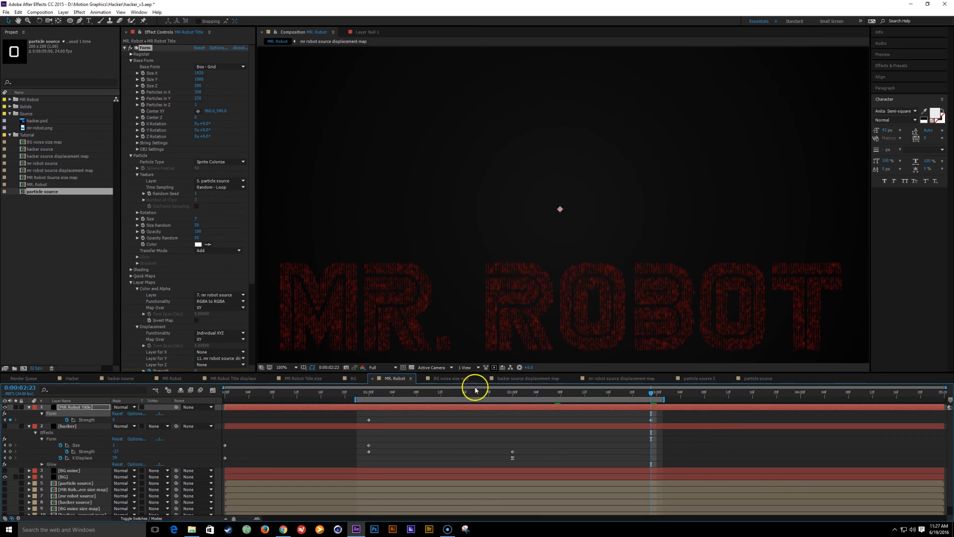
pyautogui.click(368, 392)
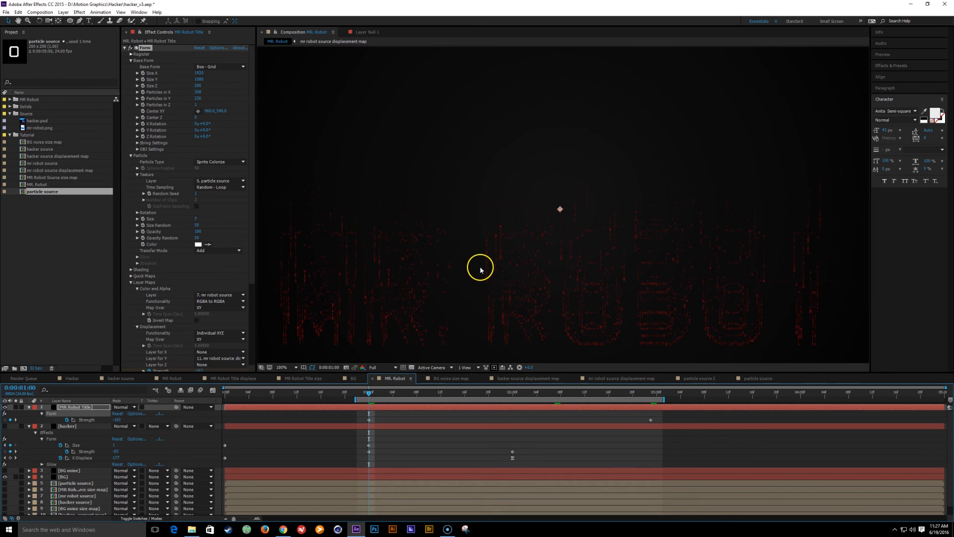
pyautogui.press('`')
pyautogui.press('`')
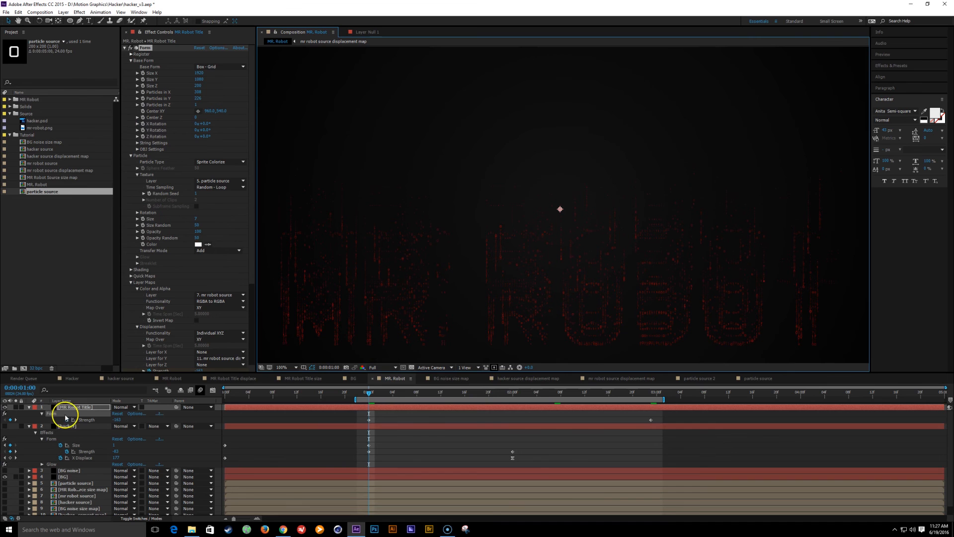
# Step: Keyframe the title's Form particle Size to grow from 0 at 0:00:01:00 to 7 at 0:00:02:00
pyautogui.click(144, 219)
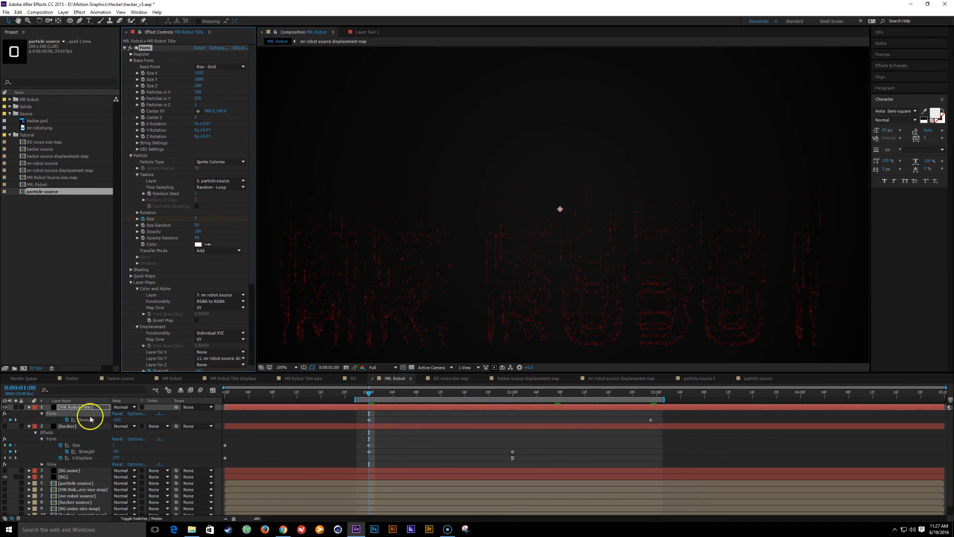
pyautogui.click(85, 408)
pyautogui.press('u')
pyautogui.moveTo(369, 420); pyautogui.dragTo(513, 421)
pyautogui.click(196, 219)
# Step: Widen the work area from just before 0:00:01:00 to just past 0:00:03:12 and preview the title animation
pyautogui.moveTo(383, 392); pyautogui.dragTo(627, 397)
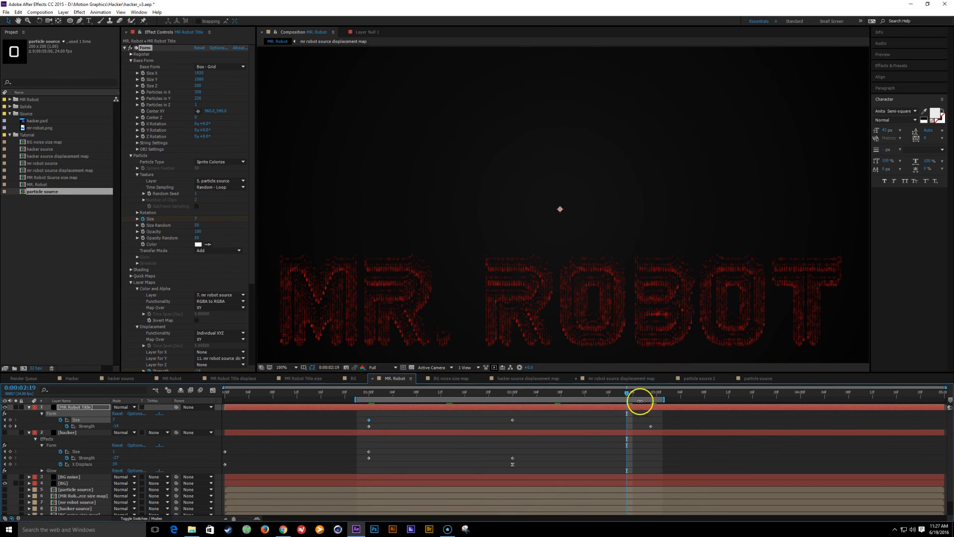
pyautogui.click(663, 392)
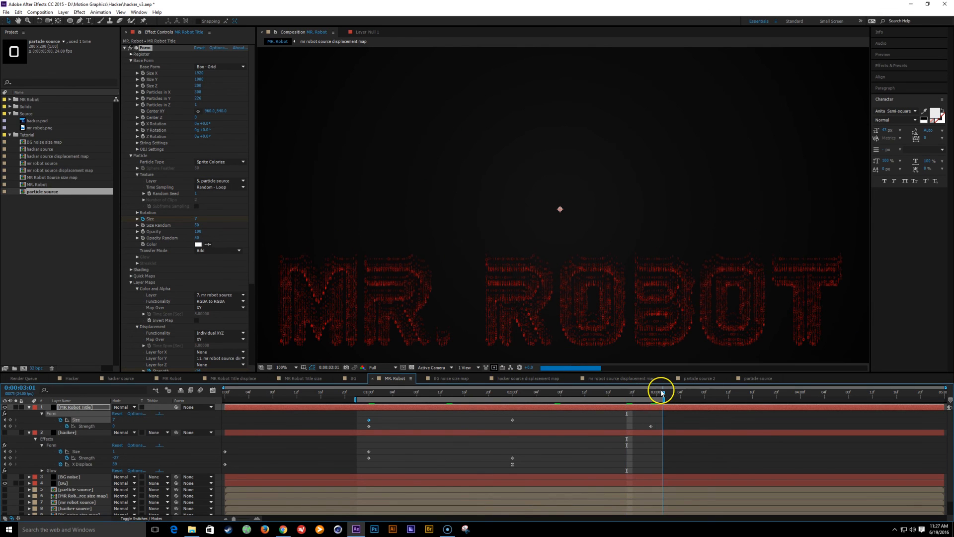
pyautogui.moveTo(664, 397); pyautogui.dragTo(752, 395)
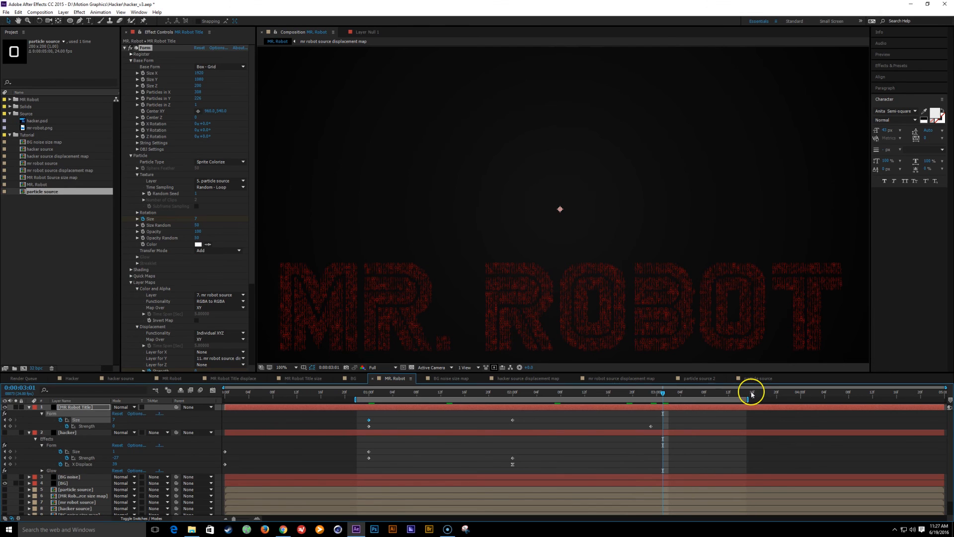
pyautogui.moveTo(356, 398); pyautogui.dragTo(348, 400)
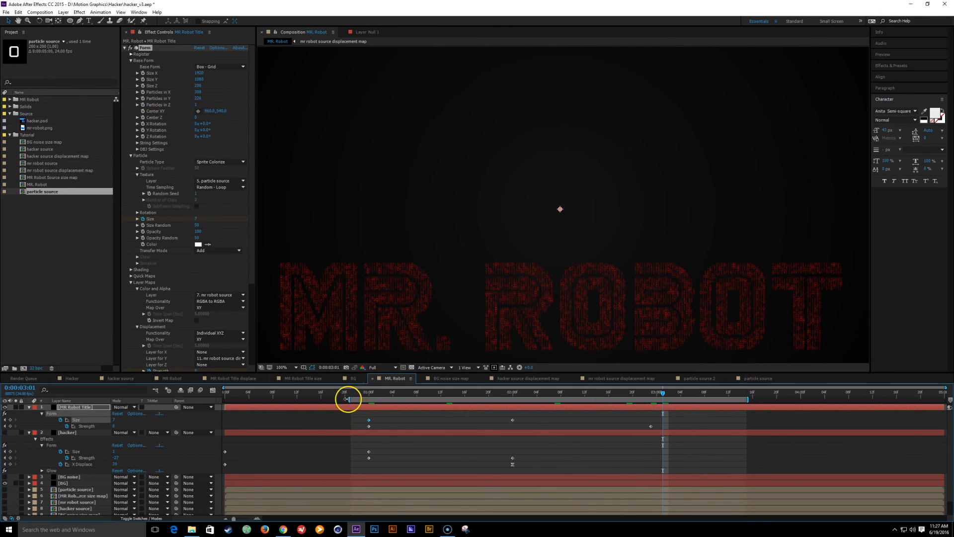
pyautogui.press('space')
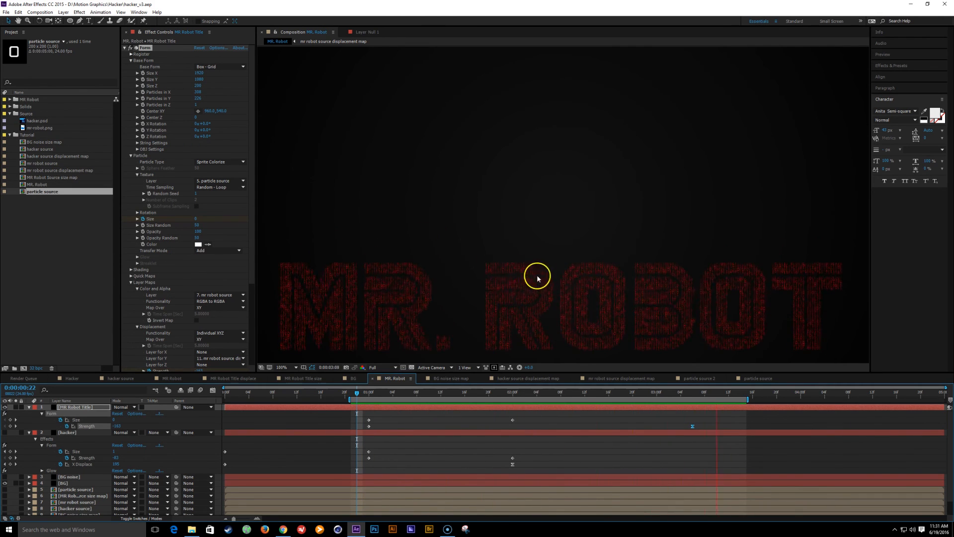
pyautogui.press('space')
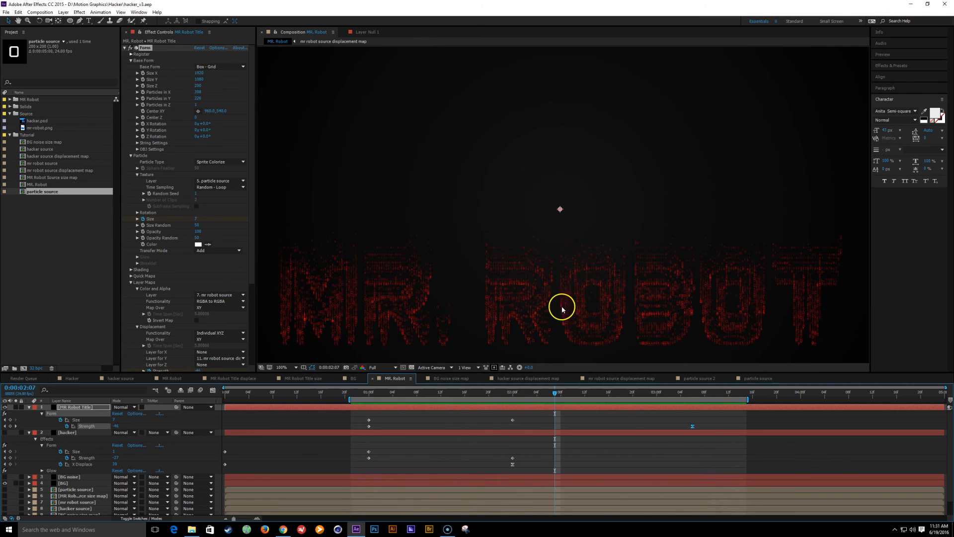
# Step: Replay the title animation and inspect the changing digit in the particle source composition up to 0:00:03:00
pyautogui.moveTo(558, 398); pyautogui.dragTo(514, 398)
pyautogui.press('space')
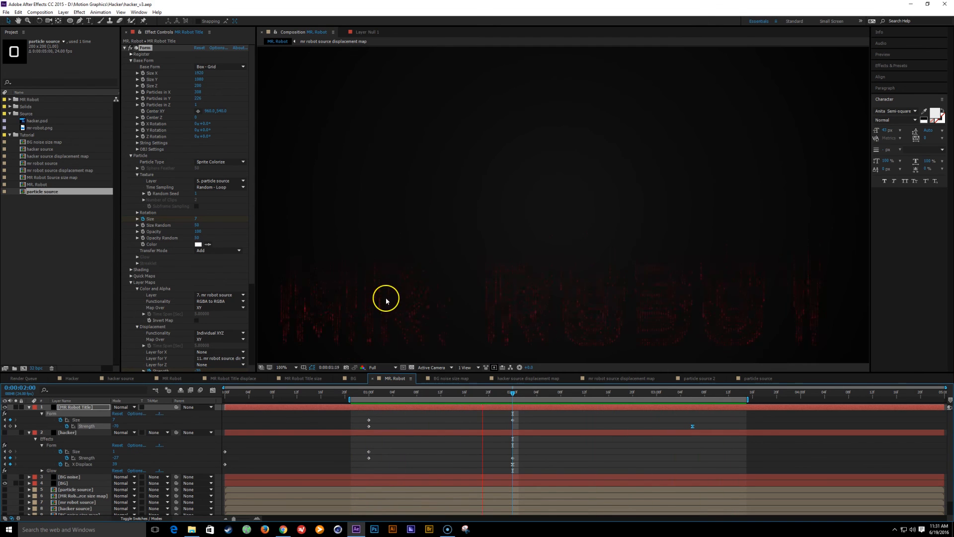
pyautogui.click(761, 380)
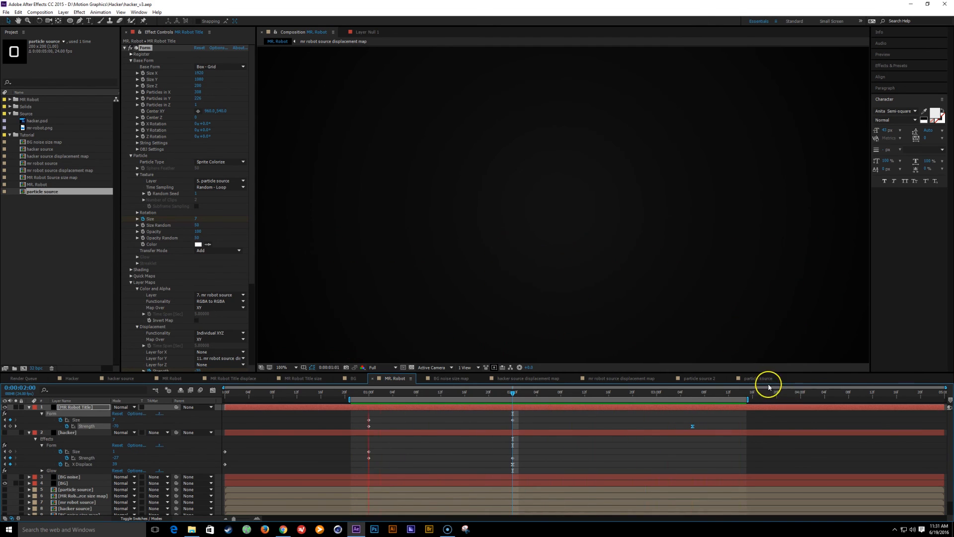
pyautogui.moveTo(224, 393); pyautogui.dragTo(658, 452)
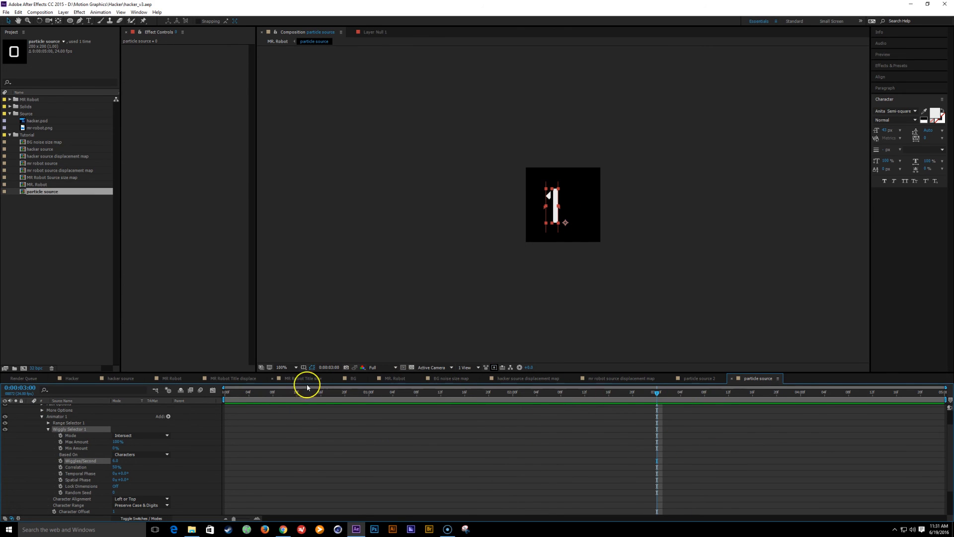
# Step: Show the hacker and BG noise layers in the MR. Robot composition and check the composite at 0:00:02:16 and 0:00:03:06
pyautogui.click(396, 380)
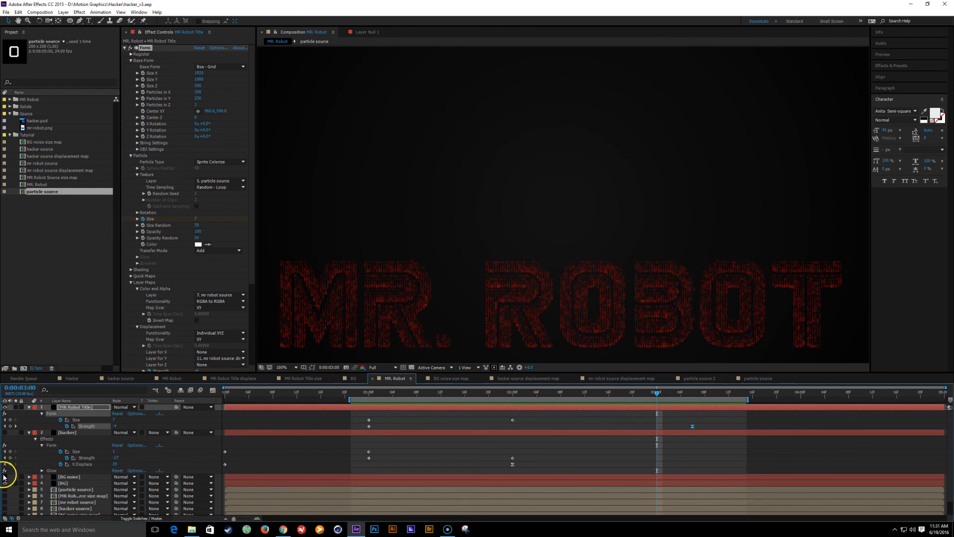
pyautogui.click(5, 432)
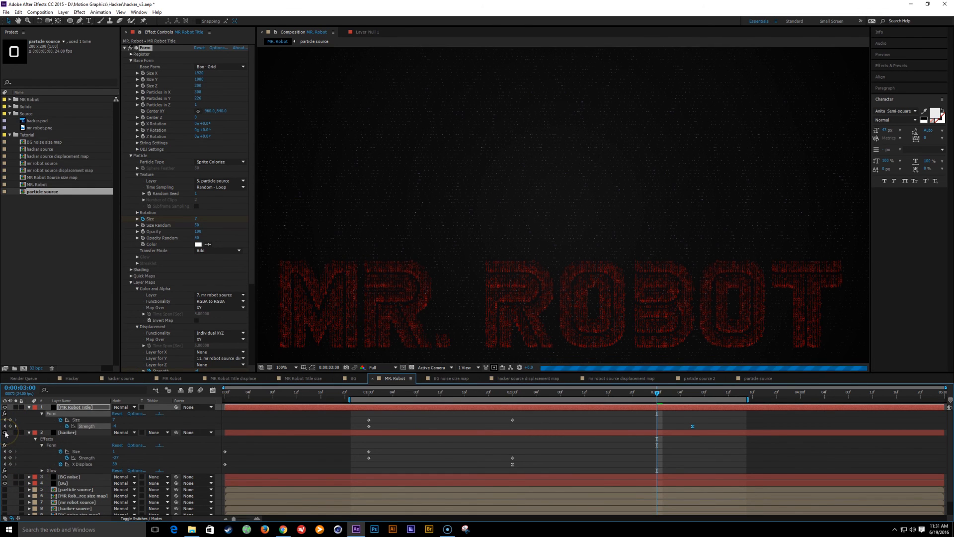
pyautogui.scroll(-2, 524, 313)
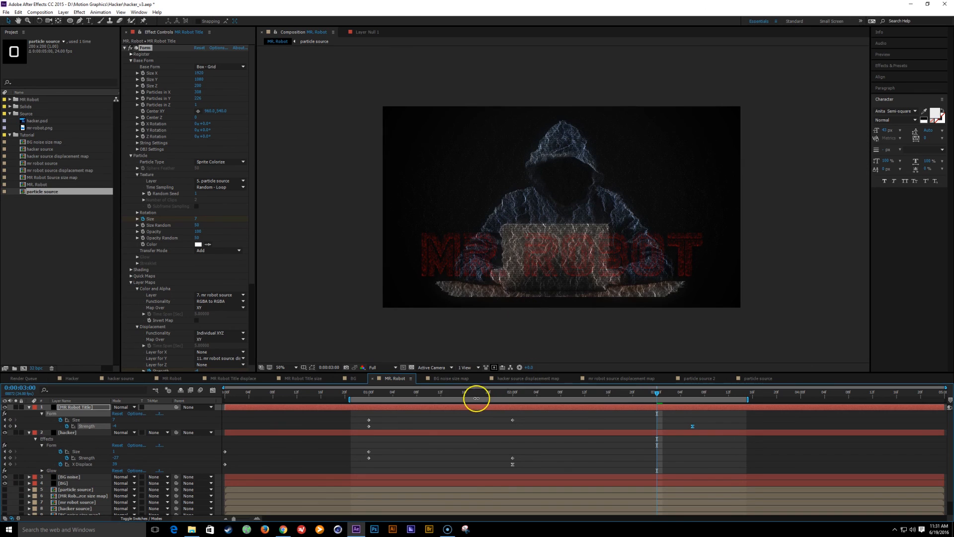
pyautogui.click(567, 393)
pyautogui.moveTo(575, 403); pyautogui.dragTo(610, 398)
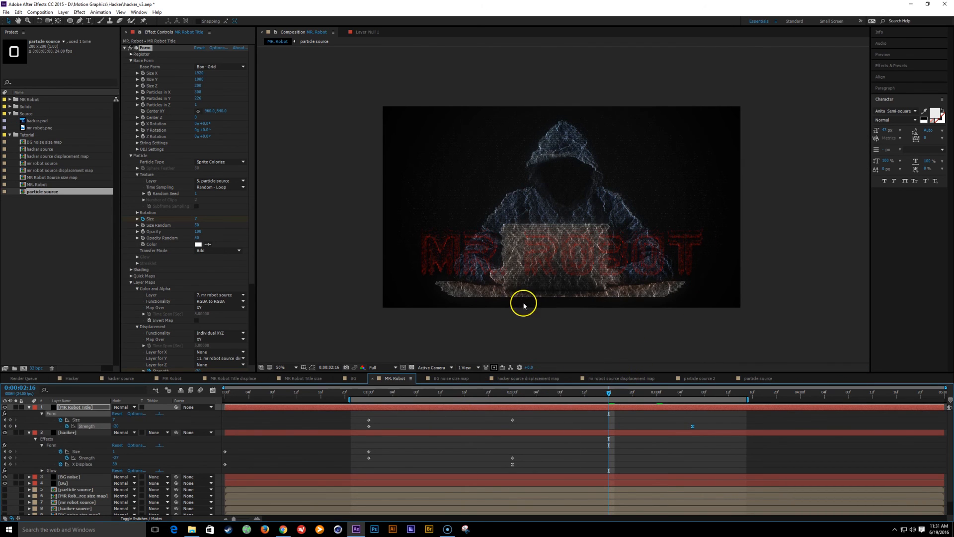
pyautogui.scroll(2, 524, 303)
pyautogui.click(693, 393)
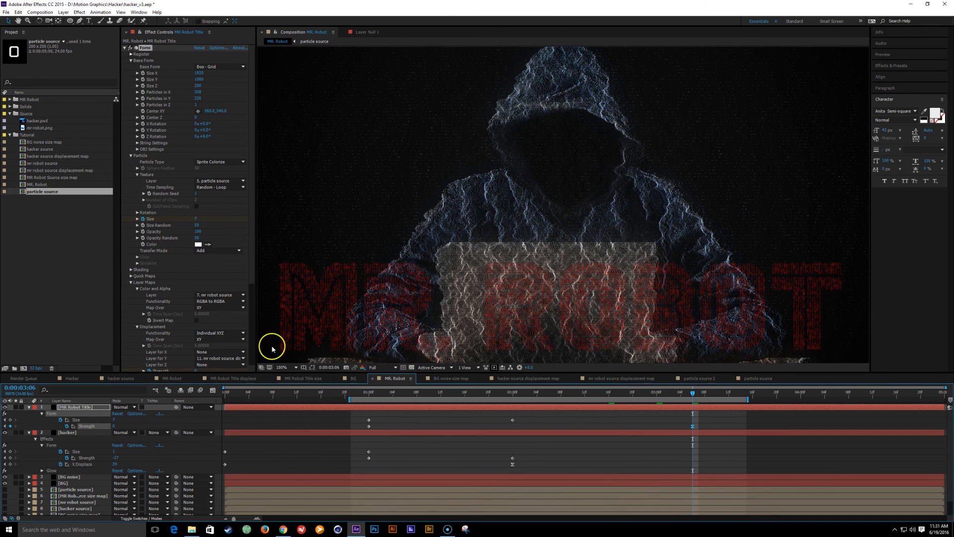
# Step: Disable the Glow effect on the hacker layer
pyautogui.click(68, 432)
pyautogui.scroll(-10, 179, 315)
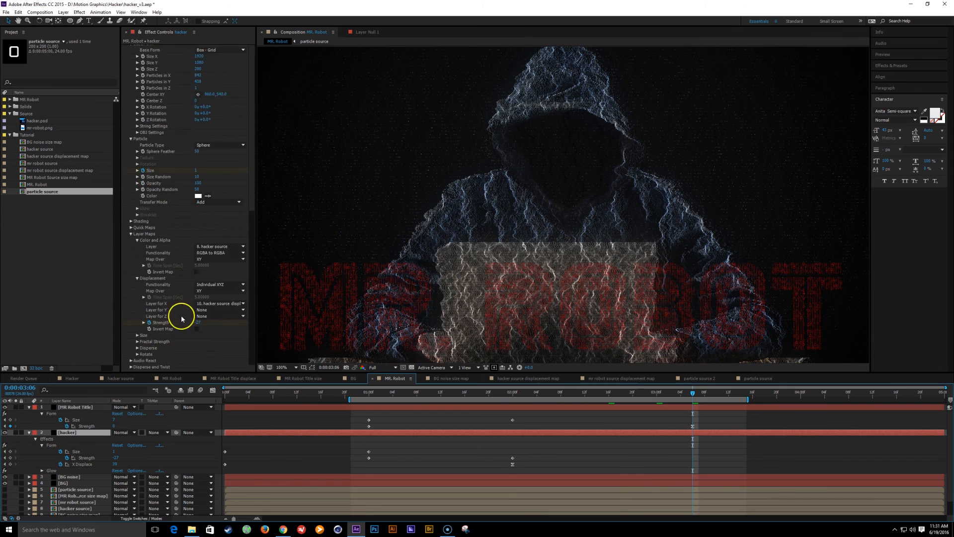
pyautogui.click(139, 265)
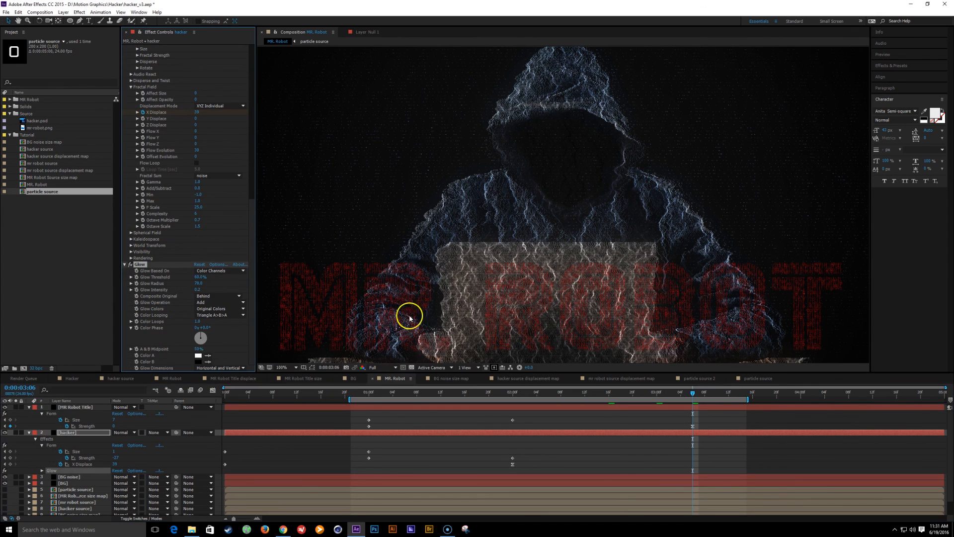
pyautogui.click(130, 265)
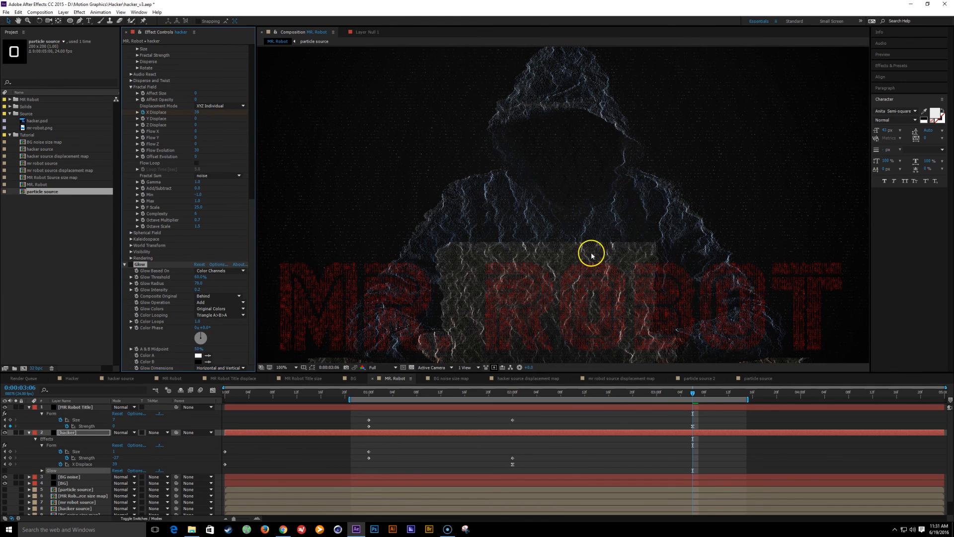
# Step: Set the MR Robot Title layer's blending mode to Add and duplicate the layer
pyautogui.click(79, 407)
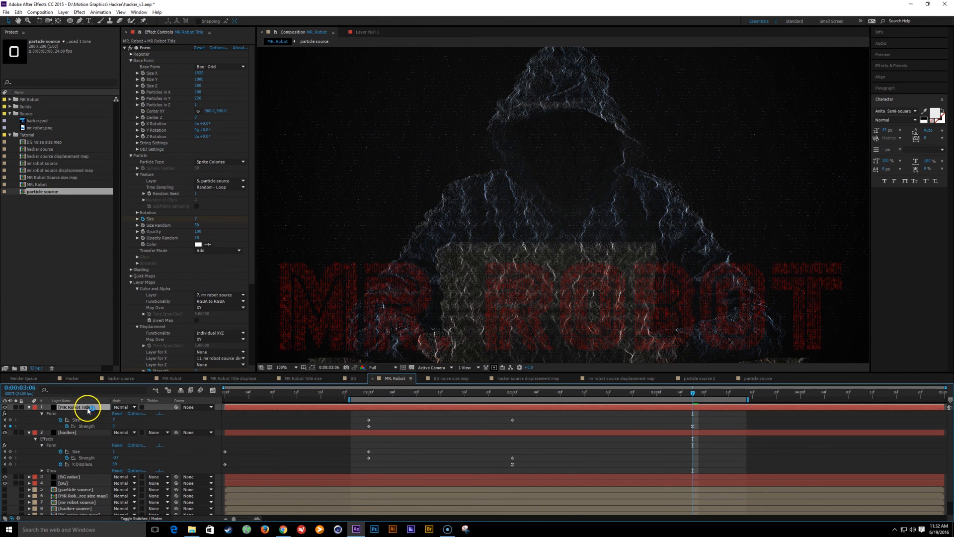
pyautogui.click(127, 407)
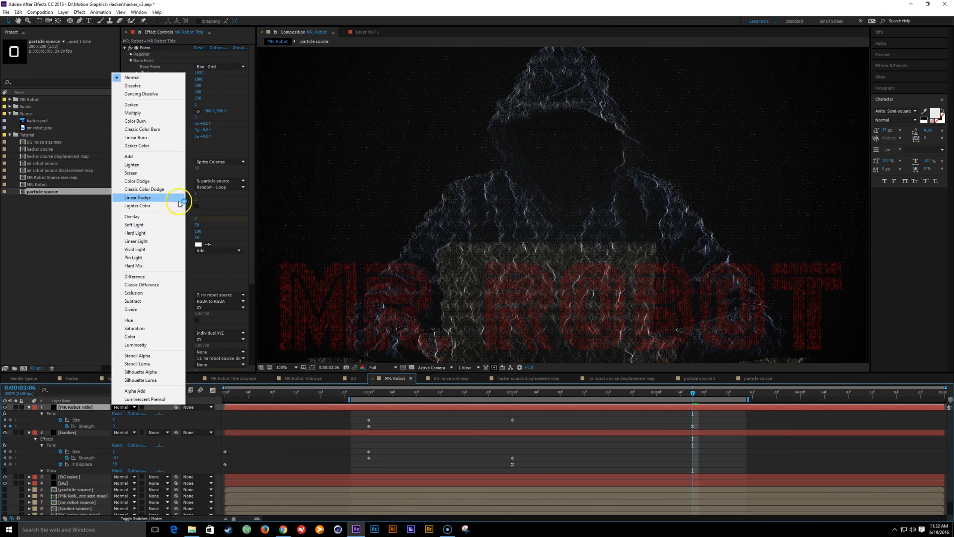
pyautogui.click(157, 158)
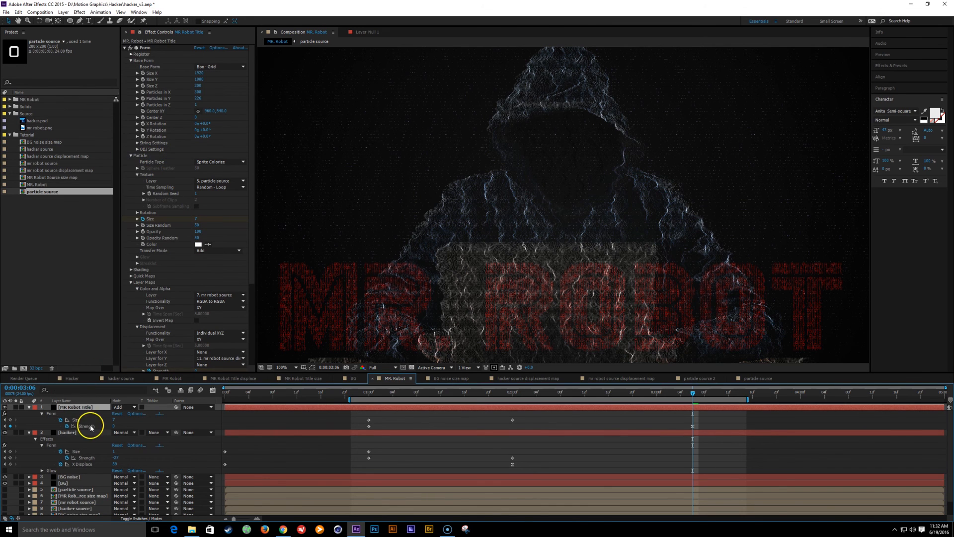
pyautogui.hotkey('ctrl', 'd')
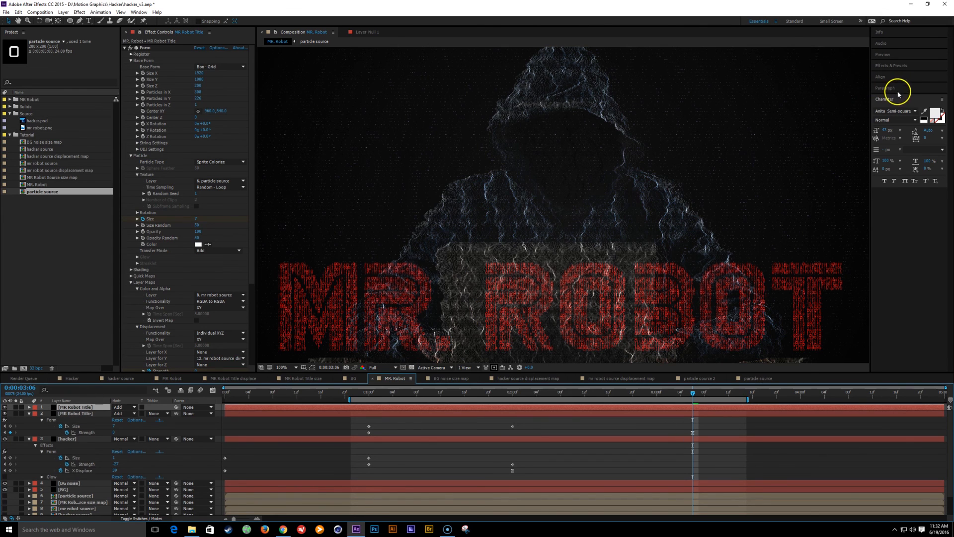
# Step: Apply a Glow effect to the upper title copy with a Glow Radius of 33, comparing the result with and without it
pyautogui.click(903, 68)
pyautogui.click(906, 76)
pyautogui.write('g')
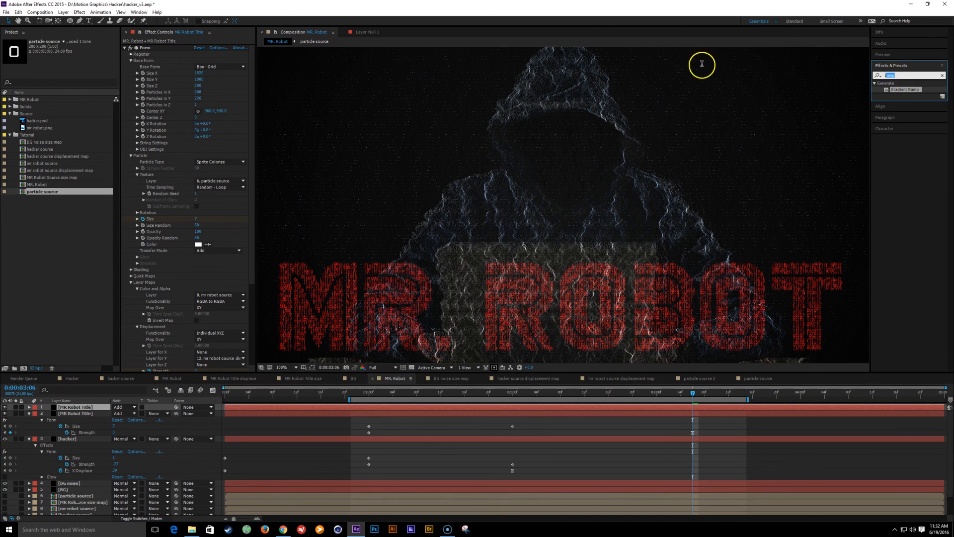
pyautogui.write('low')
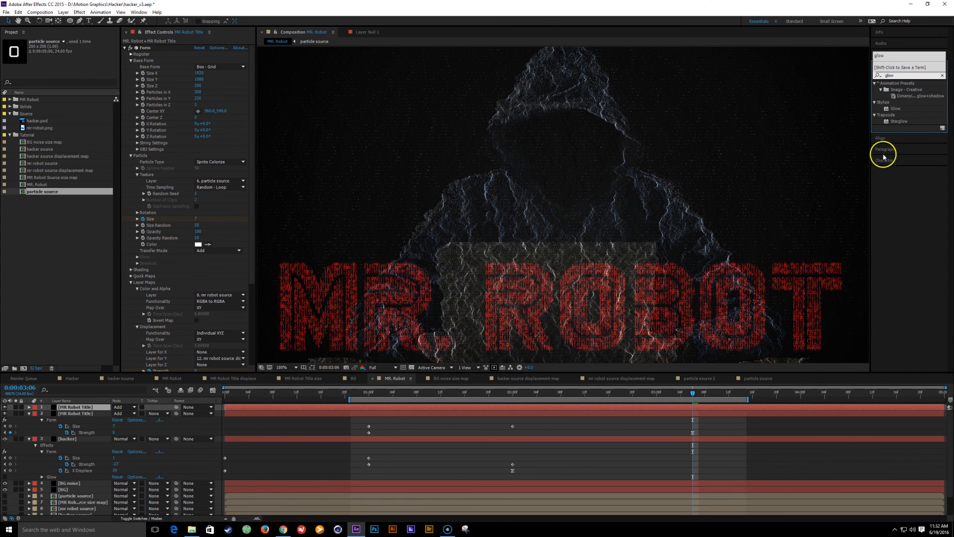
pyautogui.doubleClick(896, 108)
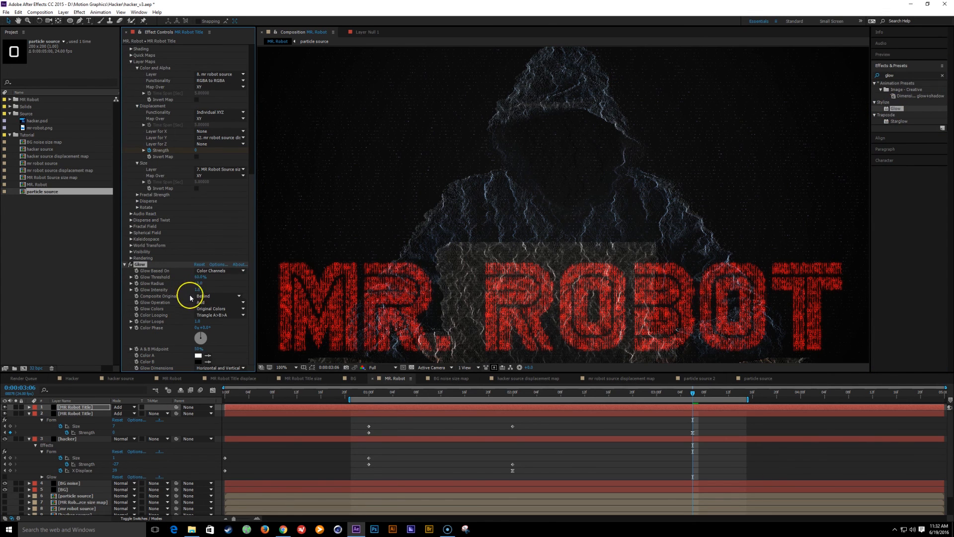
pyautogui.moveTo(198, 284); pyautogui.dragTo(205, 284)
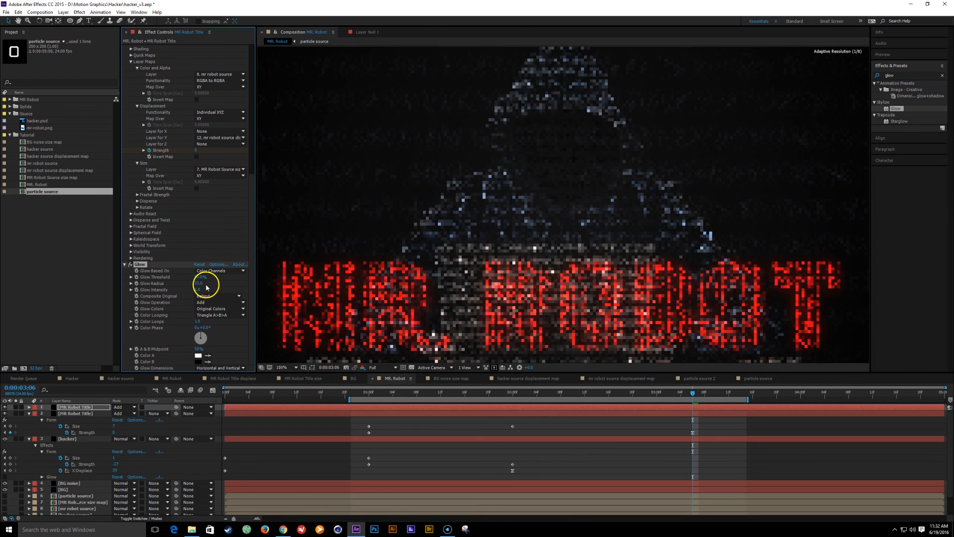
pyautogui.click(131, 265)
pyautogui.click(131, 265)
pyautogui.click(131, 265)
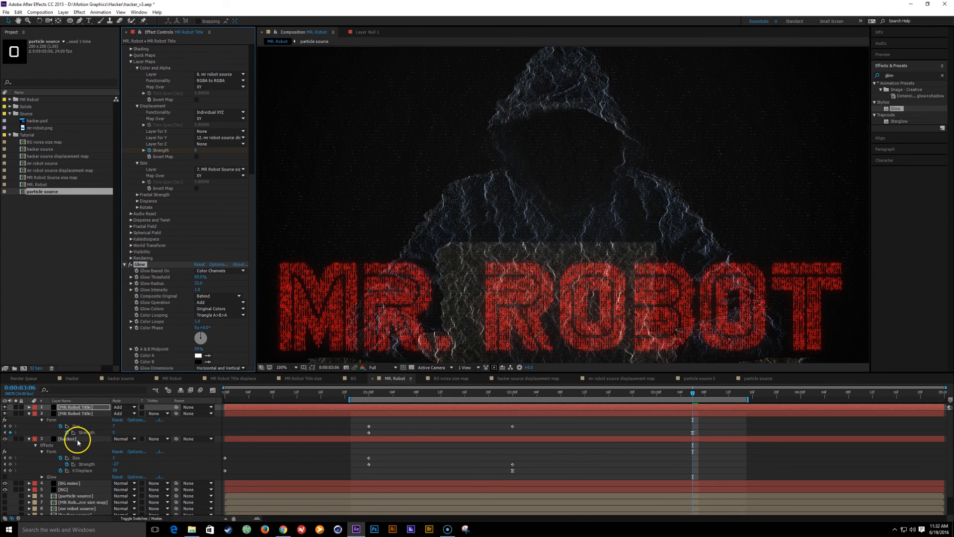
# Step: Set the hacker layer's blending mode to Color Dodge
pyautogui.click(78, 441)
pyautogui.click(123, 439)
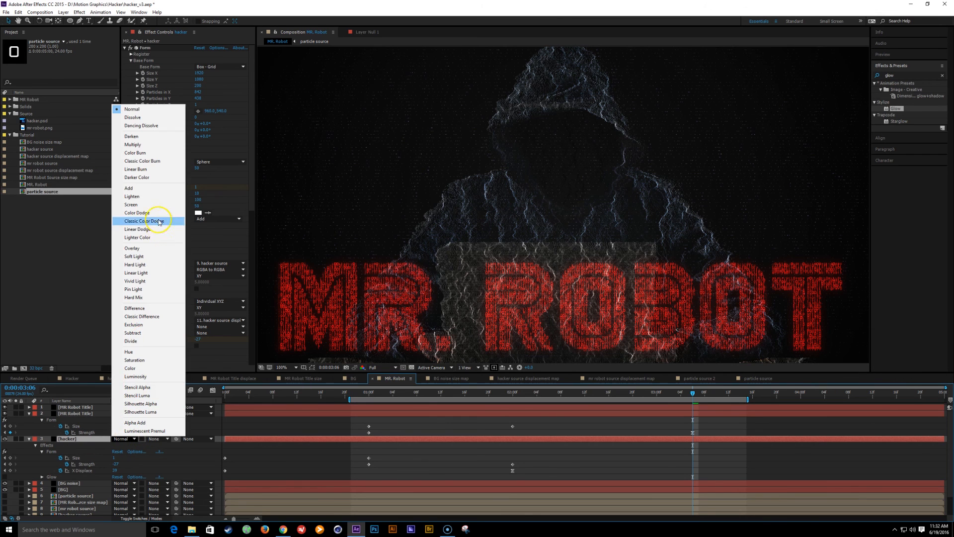
pyautogui.click(155, 212)
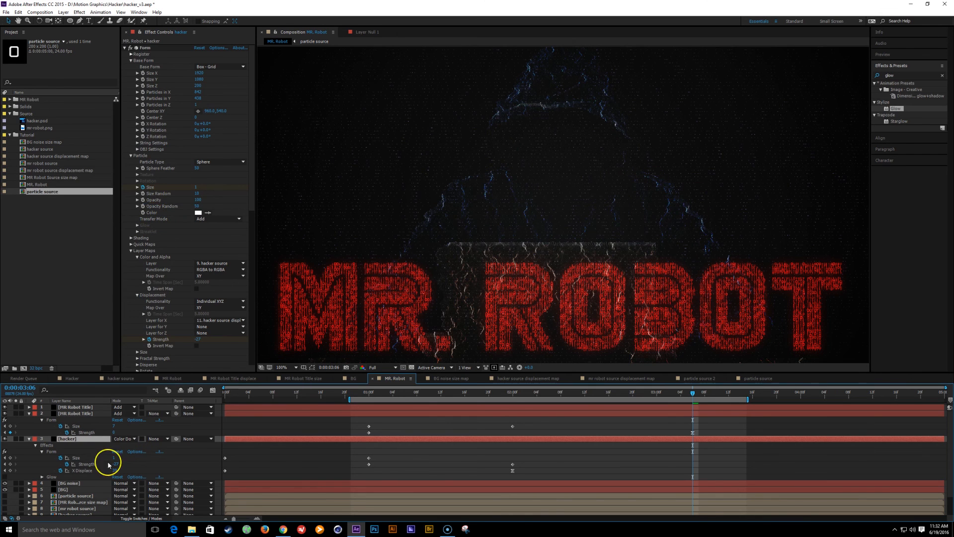
# Step: Duplicate the hacker layer and set the upper copy's blending mode to Add
pyautogui.hotkey('ctrl', 'd')
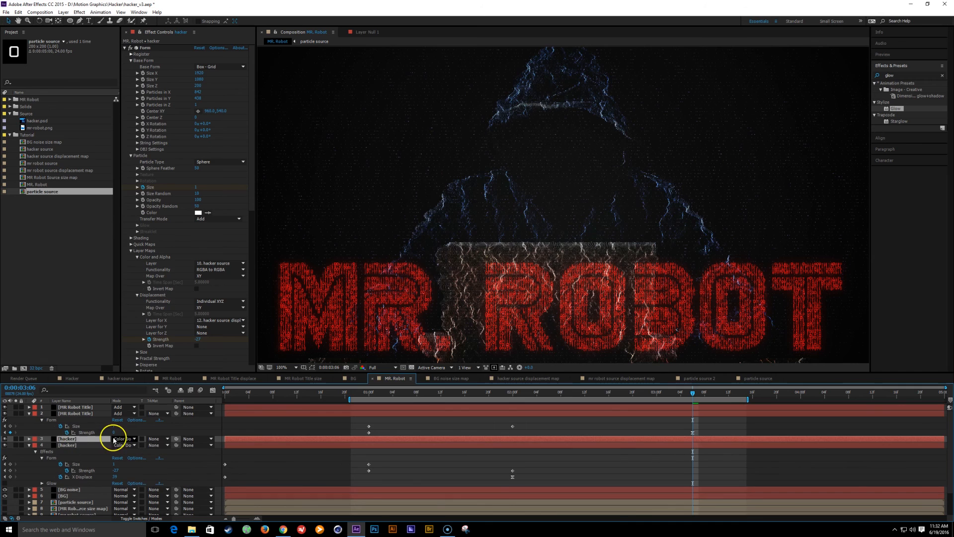
pyautogui.click(120, 439)
pyautogui.click(127, 189)
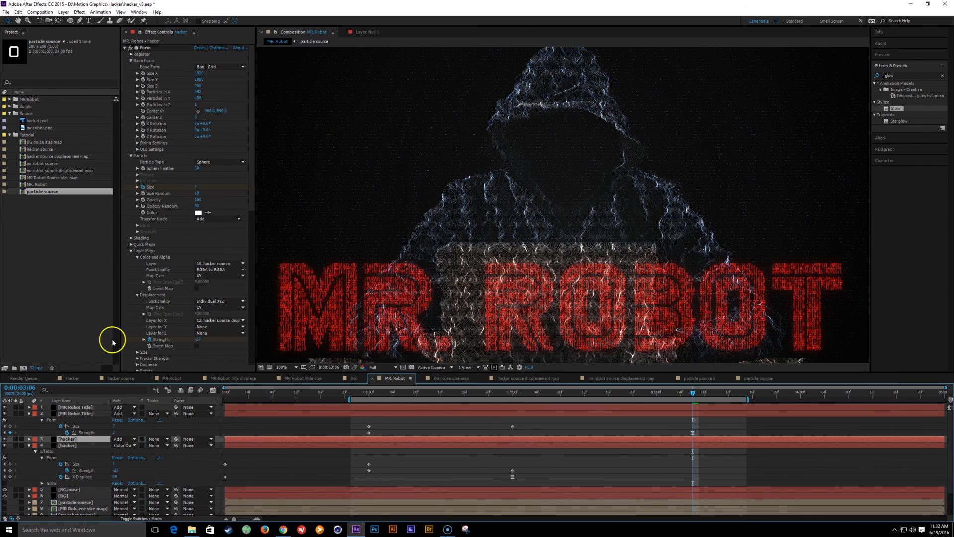
# Step: Lower the upper hacker copy's opacity to about 75% and save the project
pyautogui.press('t')
pyautogui.moveTo(117, 445); pyautogui.dragTo(106, 447)
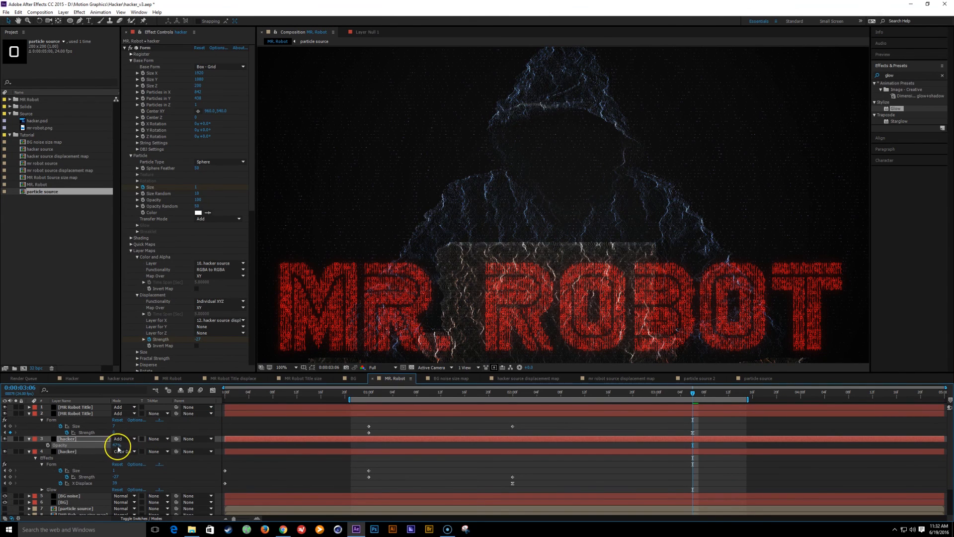
pyautogui.scroll(-1, 618, 263)
pyautogui.scroll(1, 614, 267)
pyautogui.hotkey('ctrl', 's')
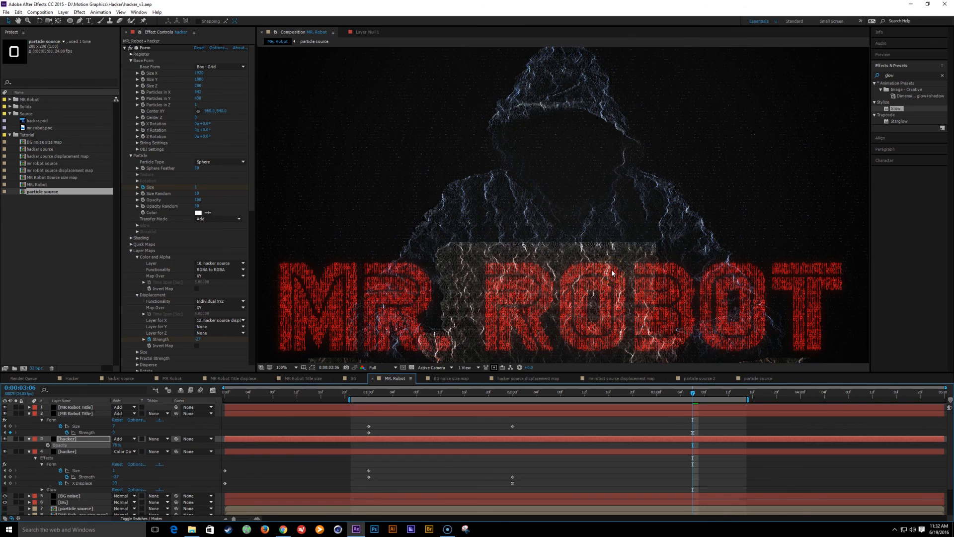
# Step: Examine the combined hacker and title composite at 0:00:02:07, both as a whole and enlarged
pyautogui.scroll(-1, 612, 273)
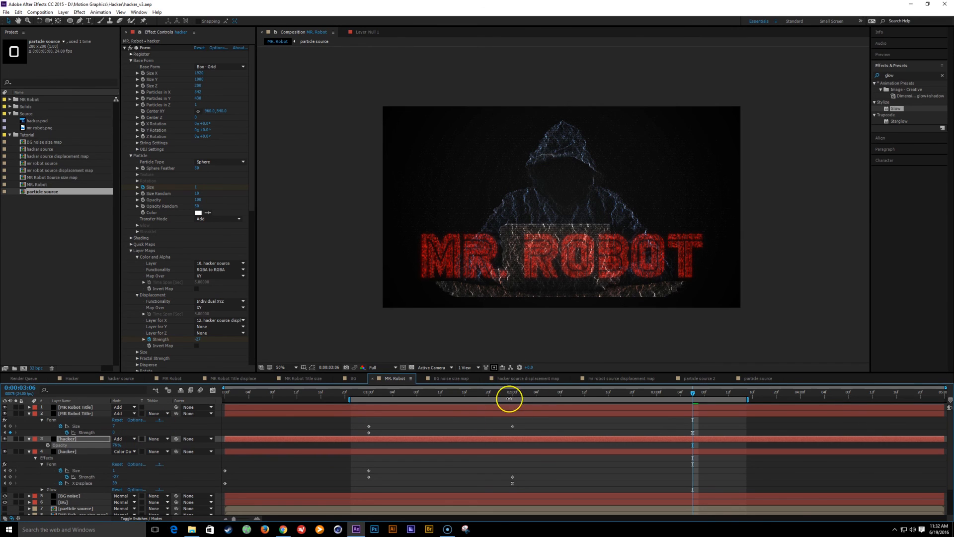
pyautogui.moveTo(515, 395); pyautogui.dragTo(555, 411)
pyautogui.scroll(1, 576, 322)
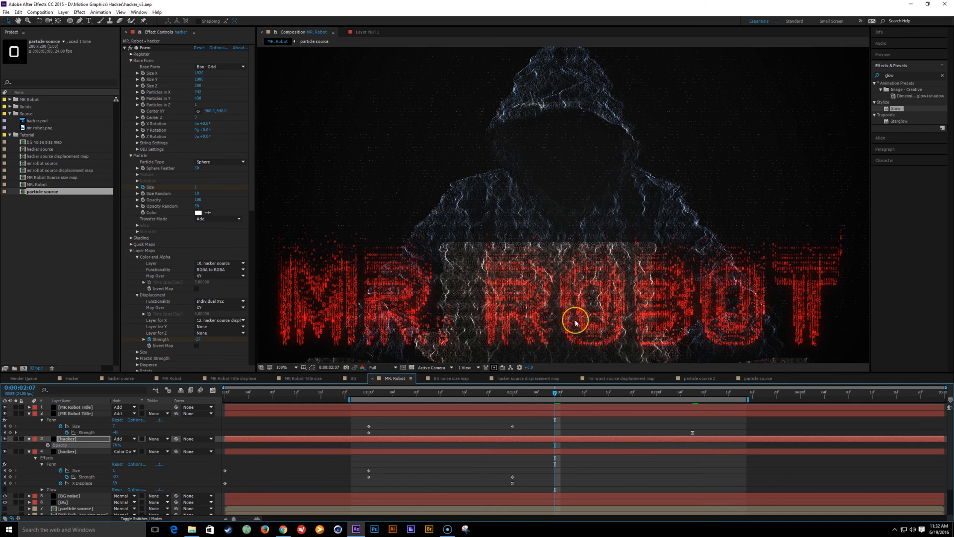
# Step: Add an adjustment layer above all layers in the MR. Robot composition and apply the Curves effect to it
pyautogui.scroll(-1, 576, 322)
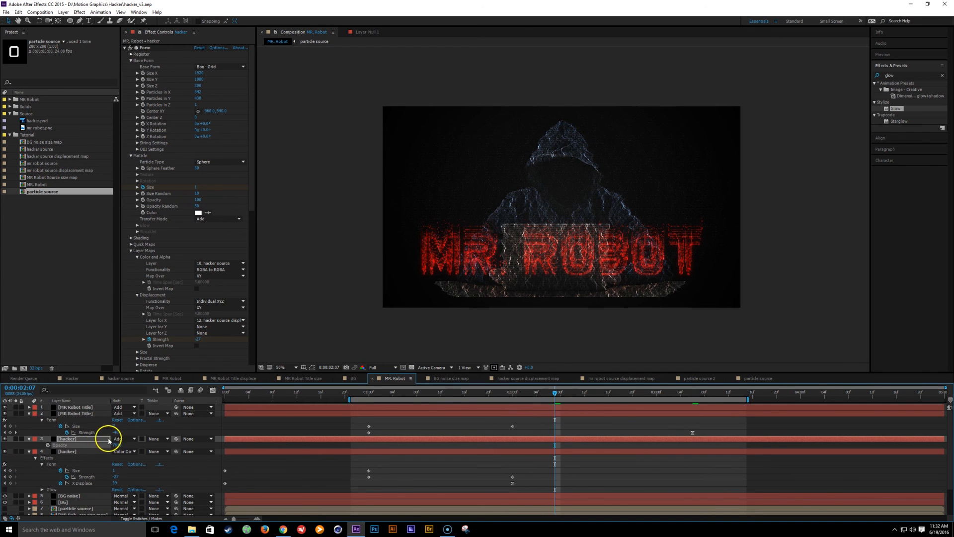
pyautogui.click(75, 408)
pyautogui.hotkey('ctrl', 'alt', 'y')
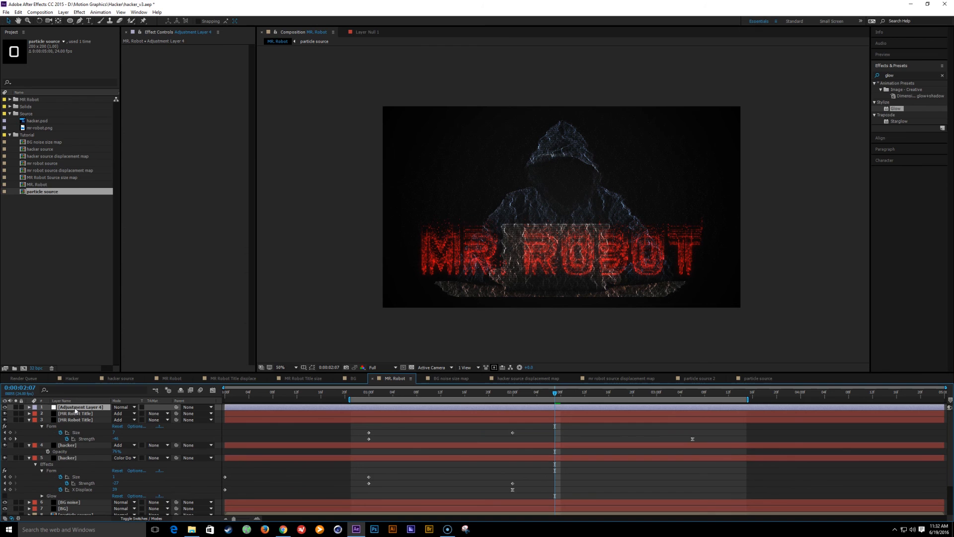
pyautogui.click(904, 75)
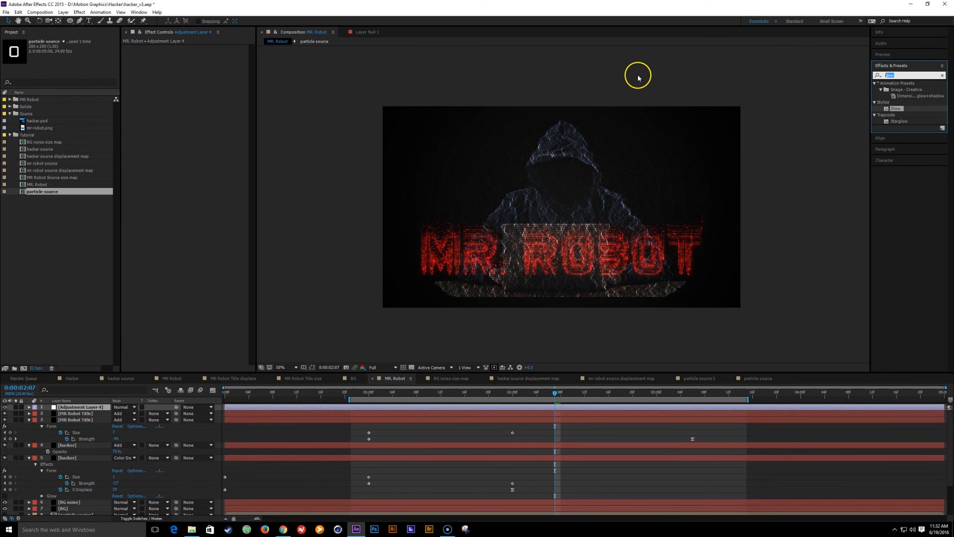
pyautogui.write('curv')
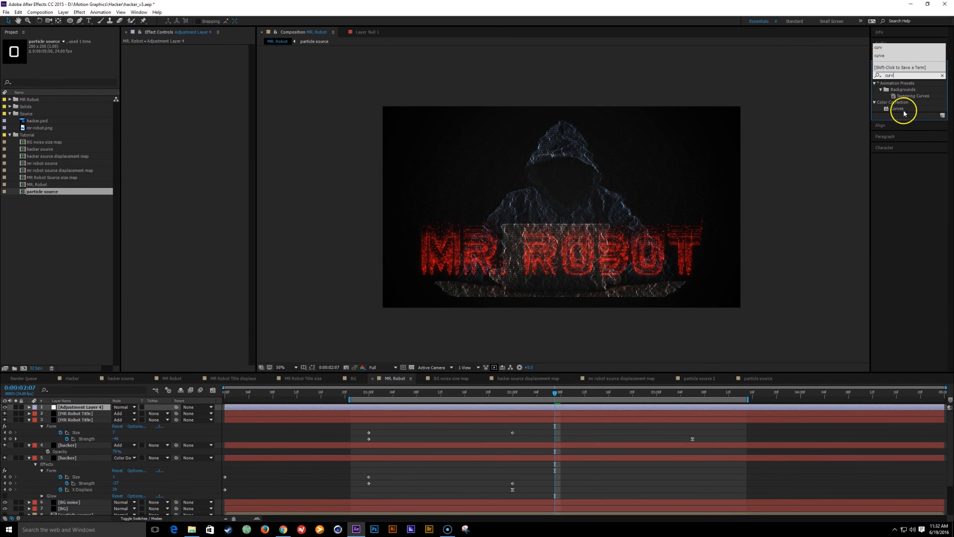
pyautogui.doubleClick(903, 111)
pyautogui.press('.')
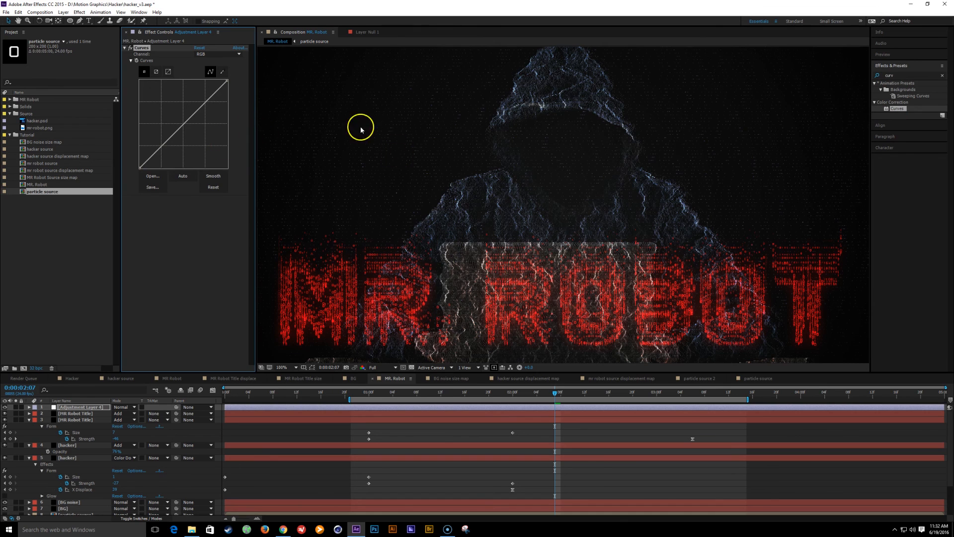
# Step: At 0:00:03:05, shape the adjustment layer's RGB curve into a gentle S by raising the highlights and lowering the shadows
pyautogui.click(686, 392)
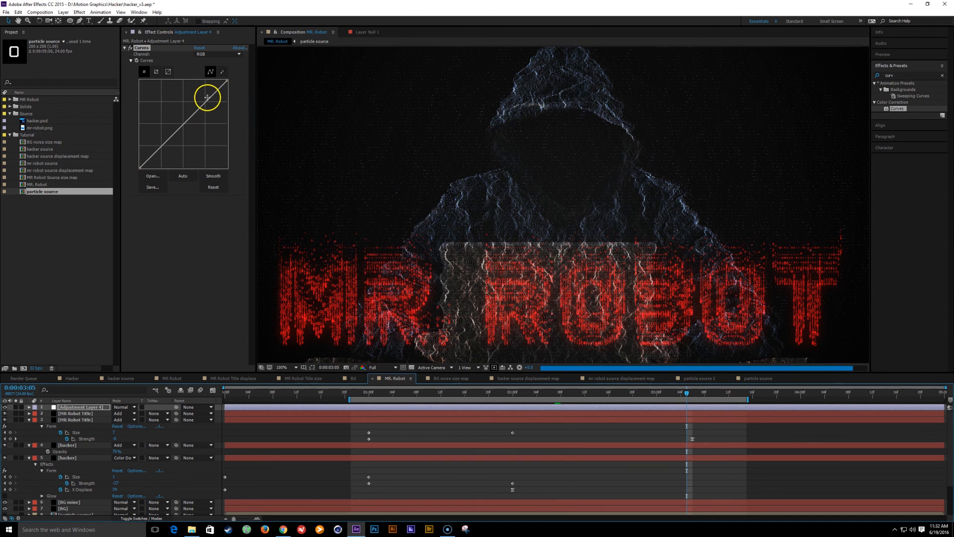
pyautogui.moveTo(209, 103); pyautogui.dragTo(204, 99)
pyautogui.moveTo(157, 143); pyautogui.dragTo(161, 152)
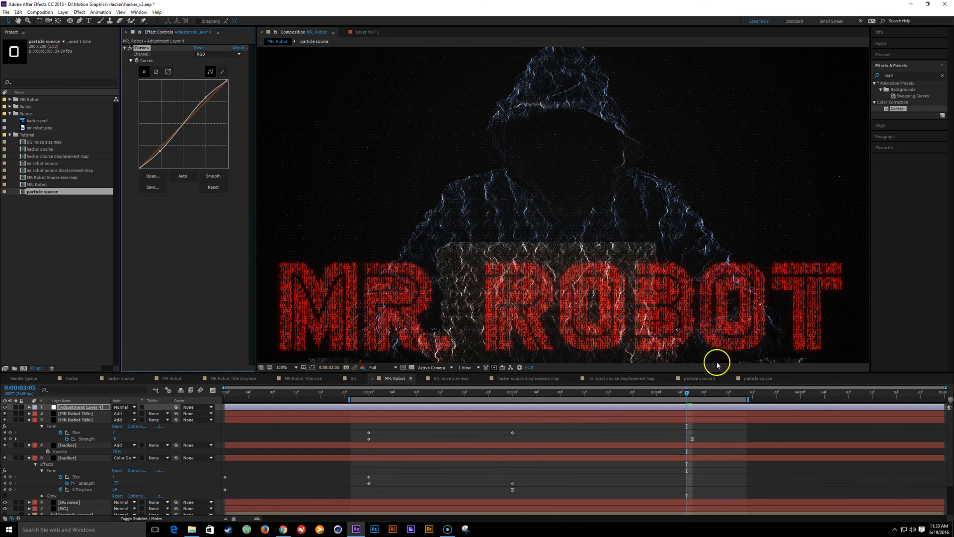
# Step: Keyframe X Displace at 20 on both hacker layers at 0:00:03:06
pyautogui.click(688, 397)
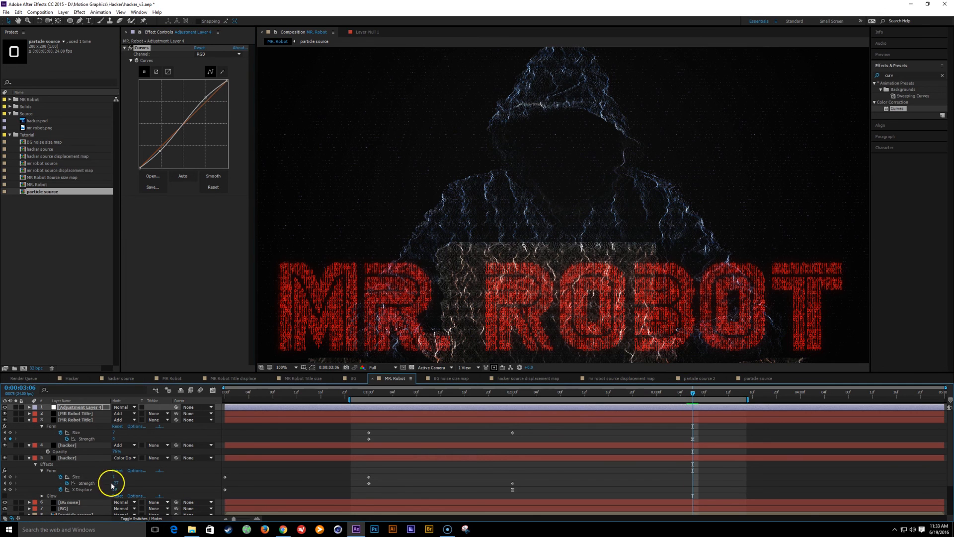
pyautogui.click(71, 459)
pyautogui.keyDown('shift'); pyautogui.click(74, 445); pyautogui.keyUp('shift')
pyautogui.press('u')
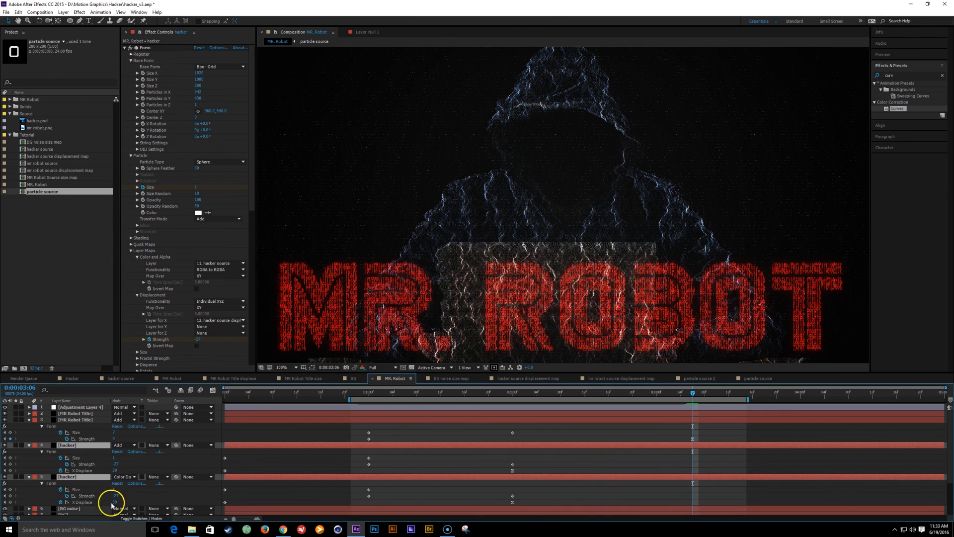
pyautogui.click(147, 503)
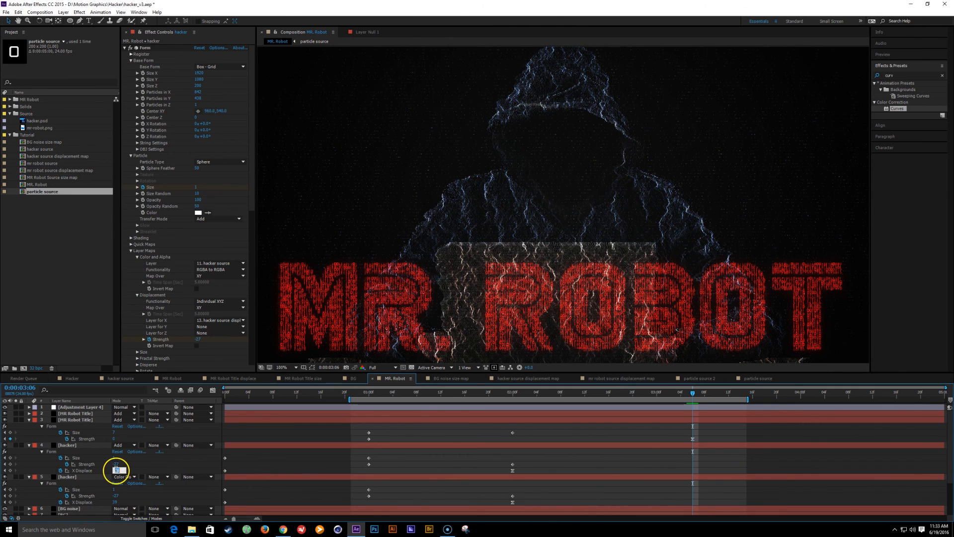
pyautogui.press('Return')
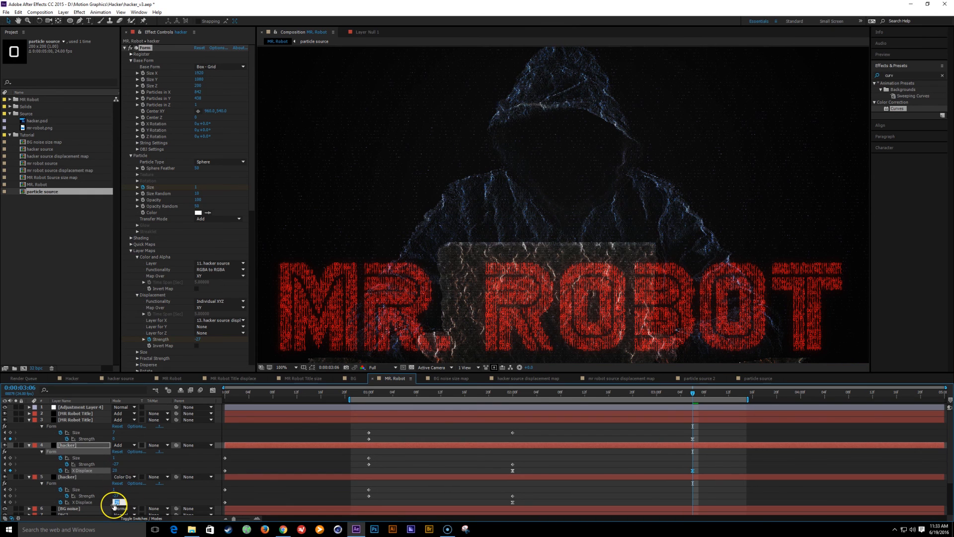
pyautogui.press('Return')
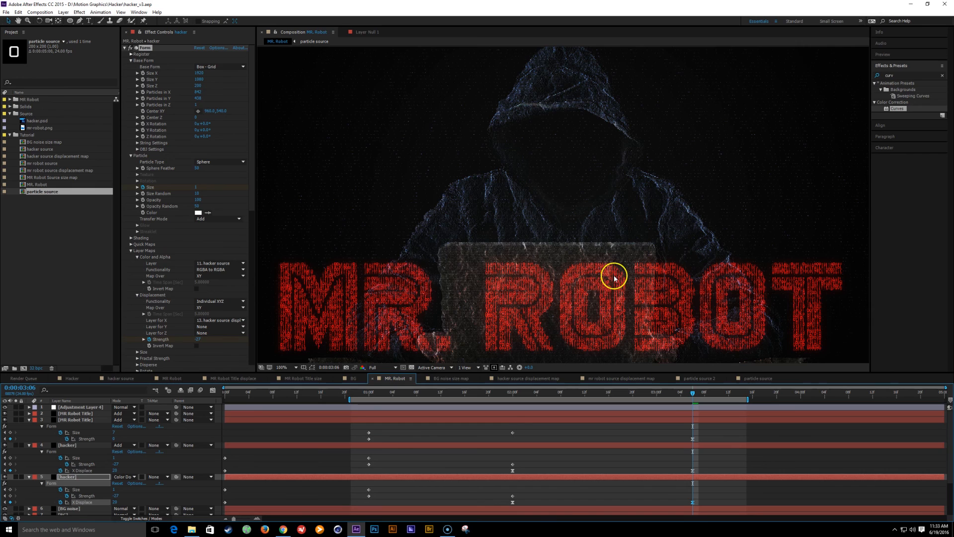
# Step: Set the work area to run from the composition's start to about 0:00:03:22
pyautogui.moveTo(582, 312)
pyautogui.mouseDown()
pyautogui.moveTo(586, 252)
pyautogui.moveTo(579, 293)
pyautogui.mouseUp()
pyautogui.scroll(-1, 582, 262)
pyautogui.scroll(1, 576, 274)
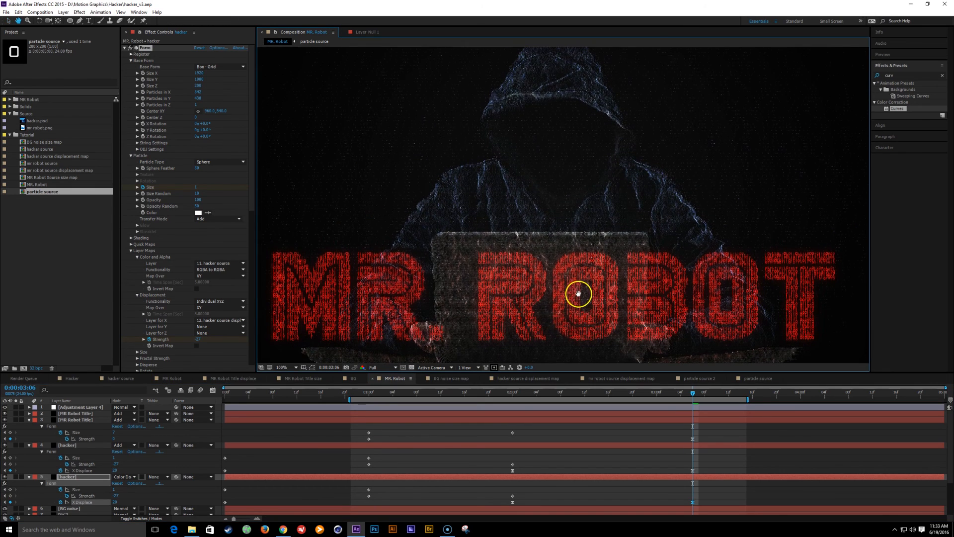
pyautogui.doubleClick(729, 400)
pyautogui.moveTo(808, 395)
pyautogui.mouseDown()
pyautogui.moveTo(815, 394)
pyautogui.moveTo(792, 402)
pyautogui.moveTo(807, 395)
pyautogui.mouseUp()
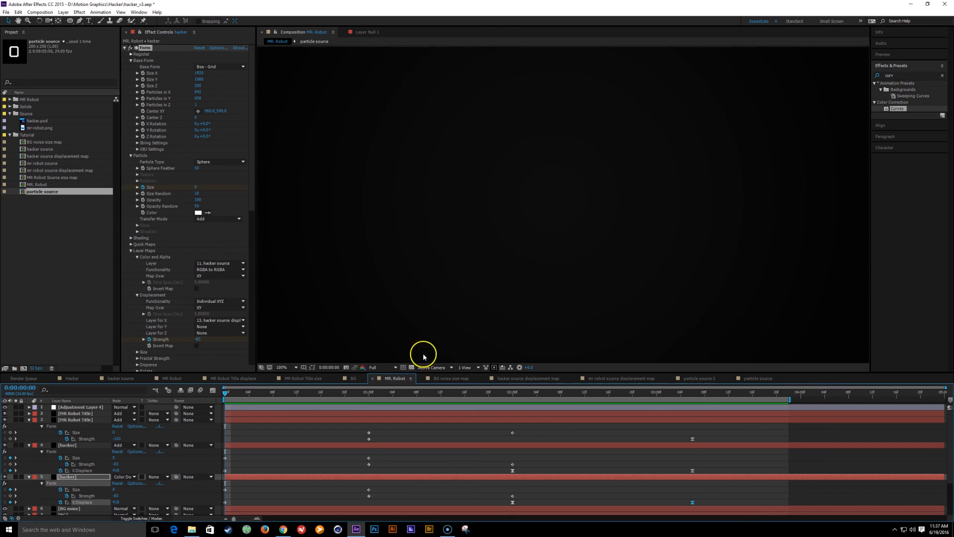
# Step: Play back the finished hacker and title animation over the work area in a maximized composition view
pyautogui.press('`')
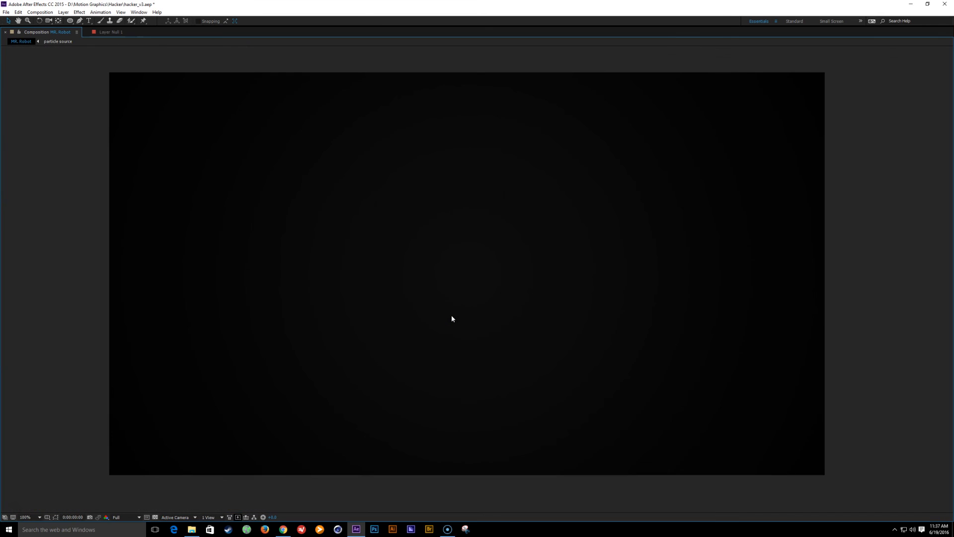
pyautogui.press('space')
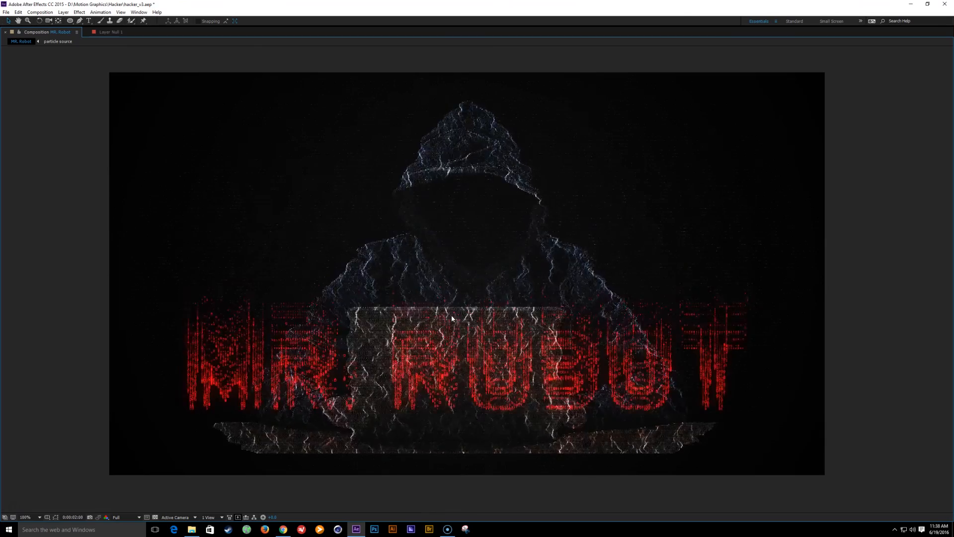
pyautogui.click(450, 285)
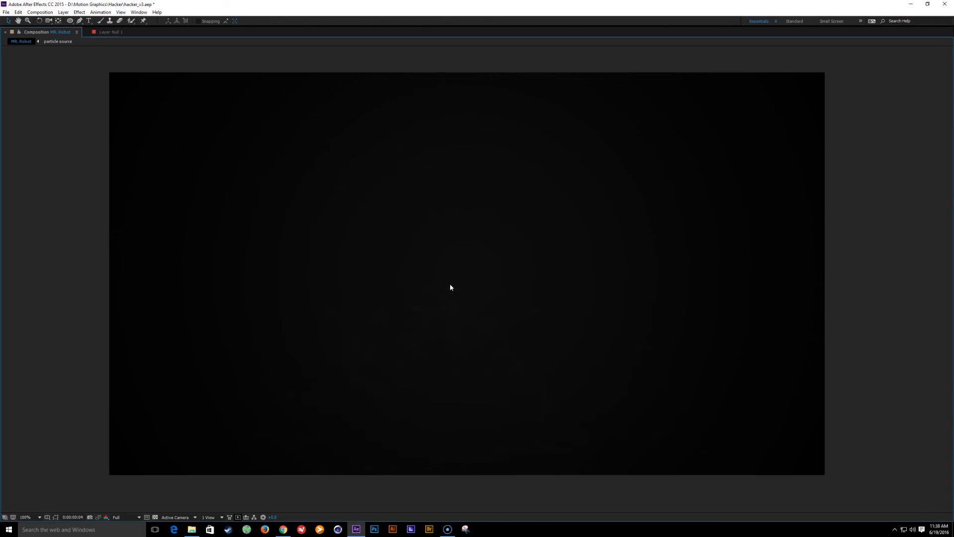
pyautogui.press('`')
pyautogui.click(383, 241)
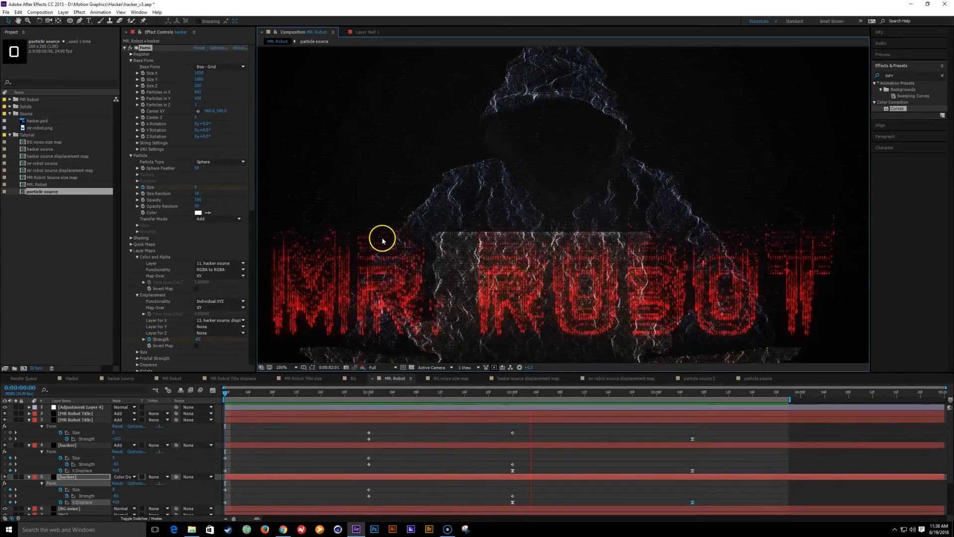